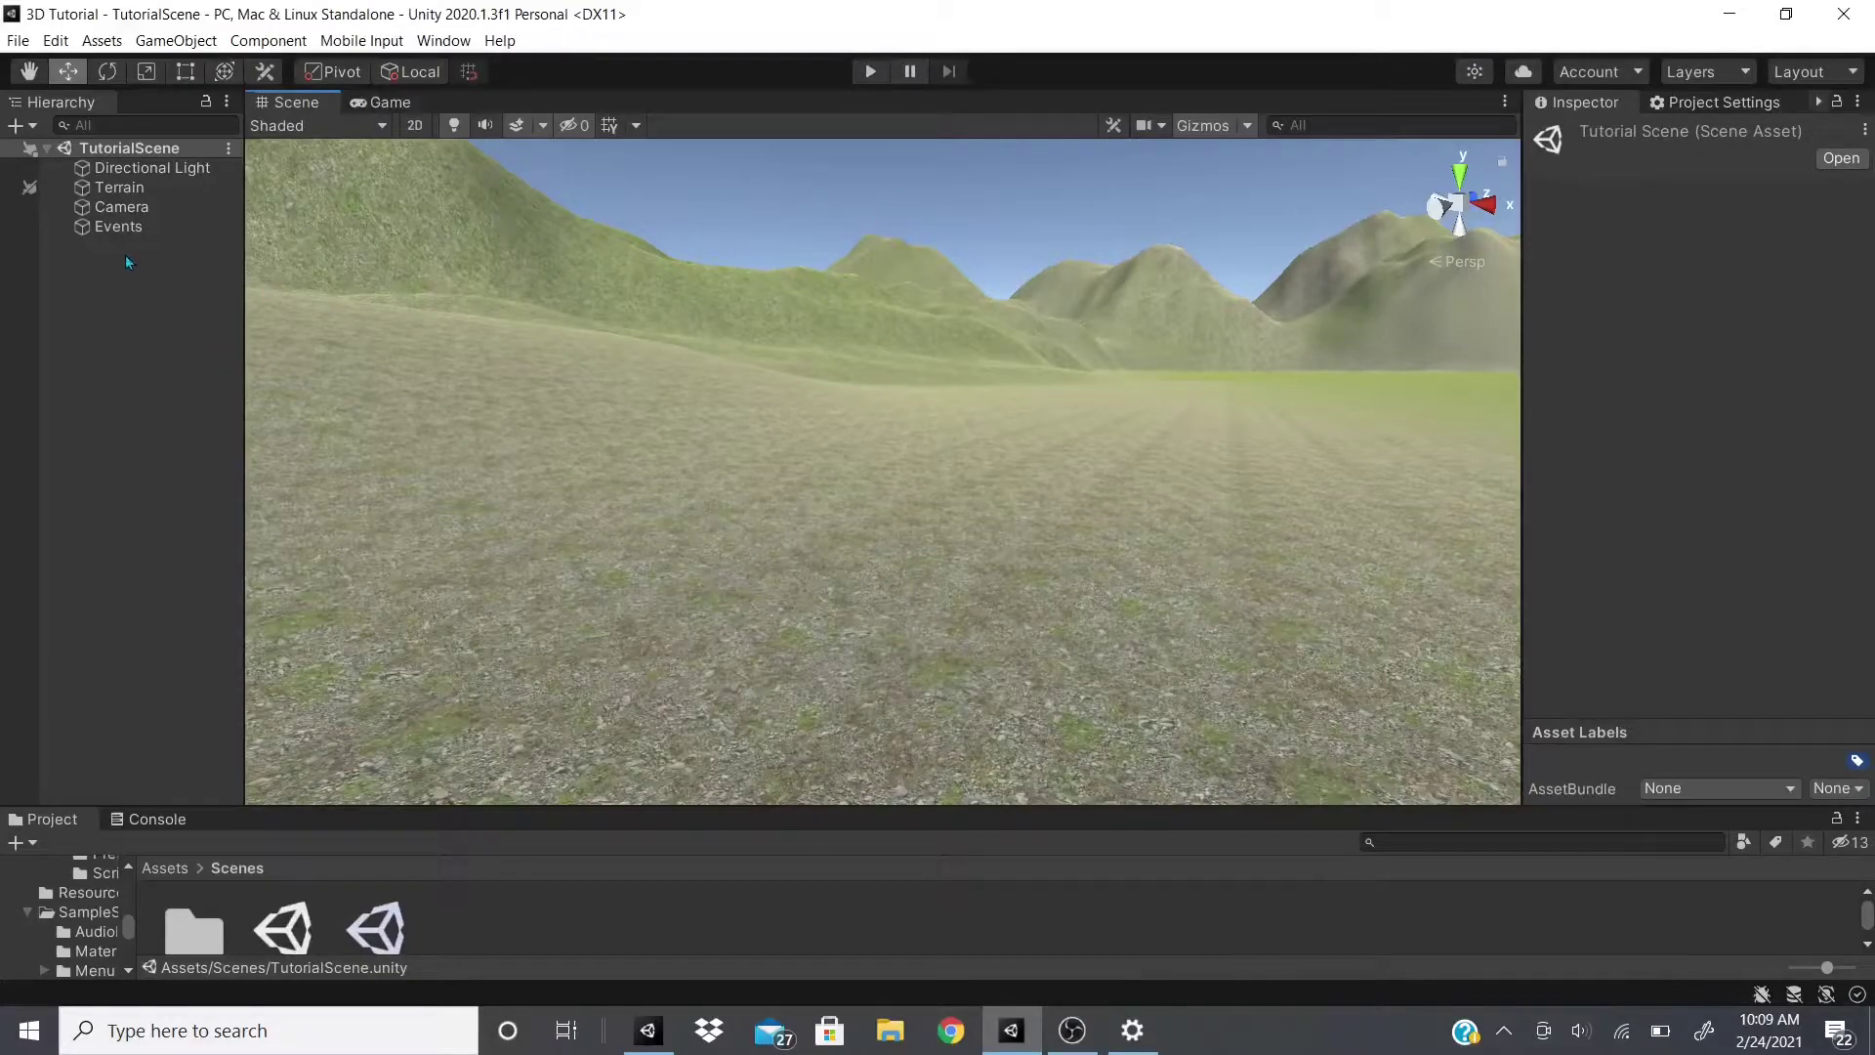
# Browse the Event components in the Events object's Add Component list, closing it without adding any.
pyautogui.click(129, 230)
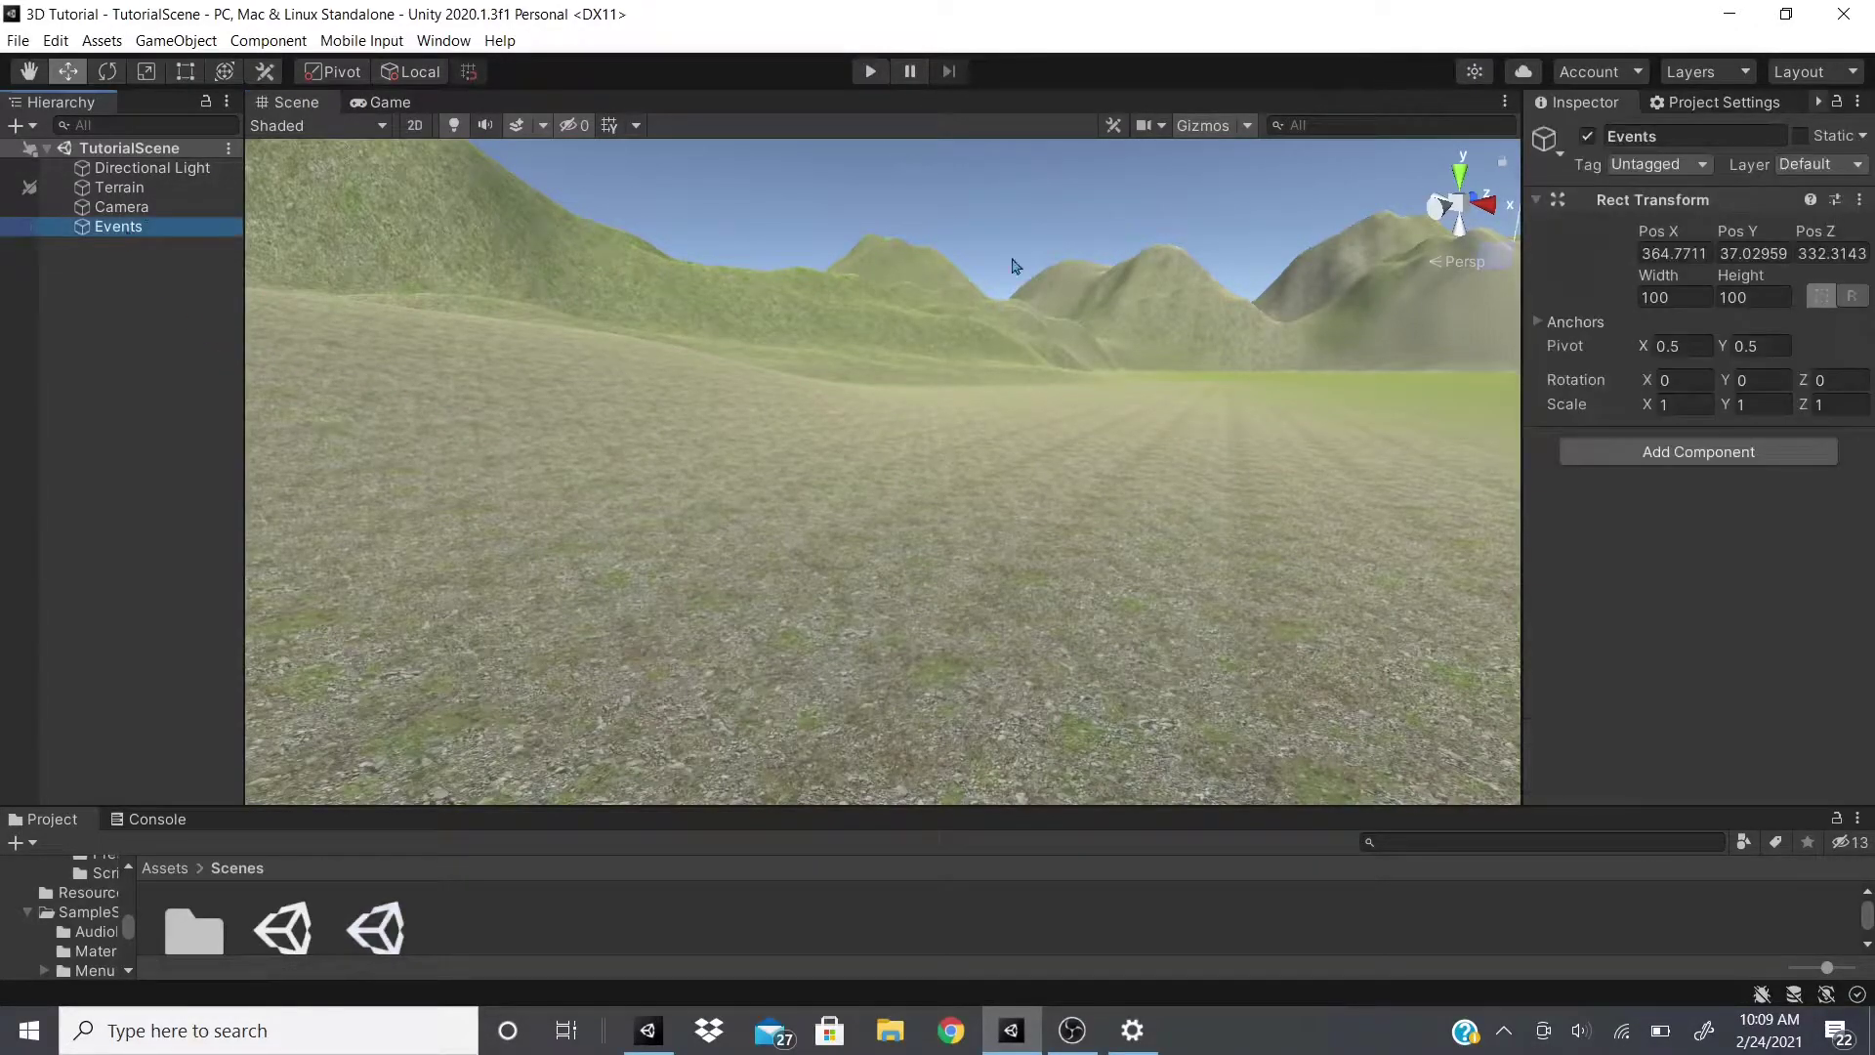
pyautogui.click(1730, 459)
pyautogui.click(148, 271)
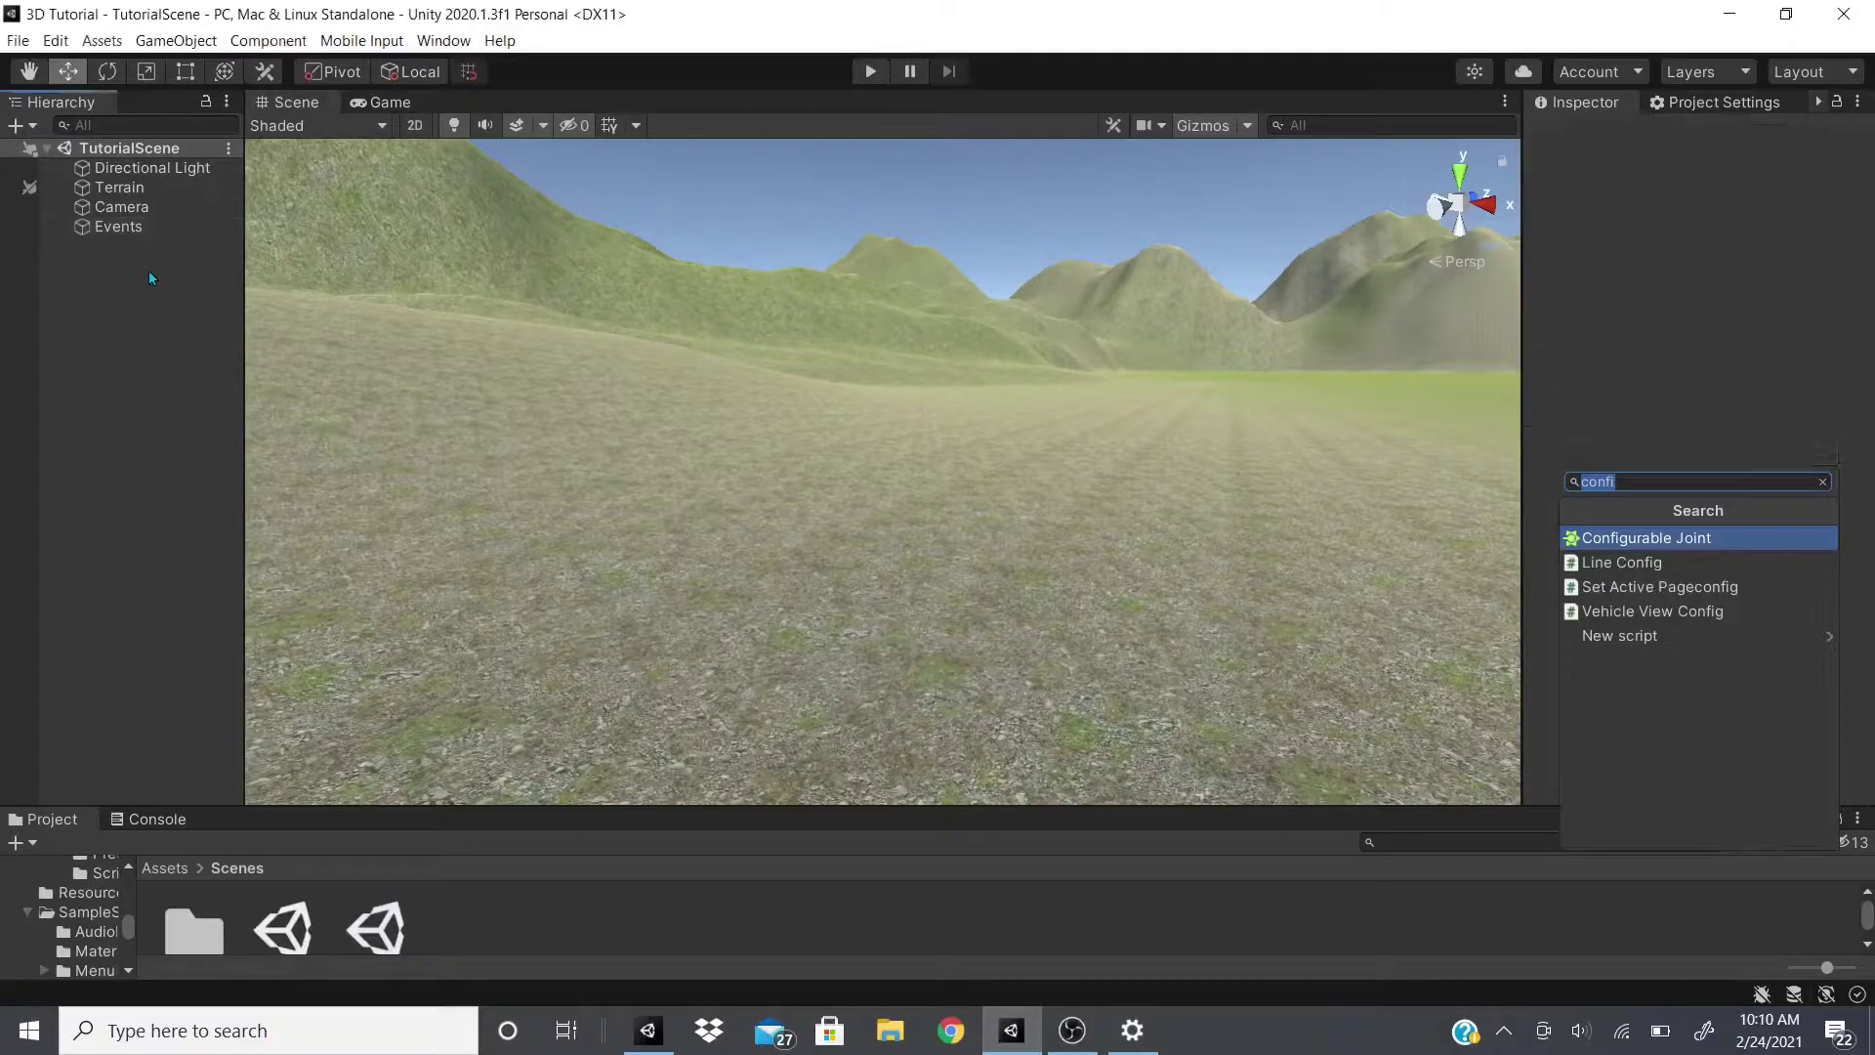
pyautogui.click(96, 222)
pyautogui.click(1637, 454)
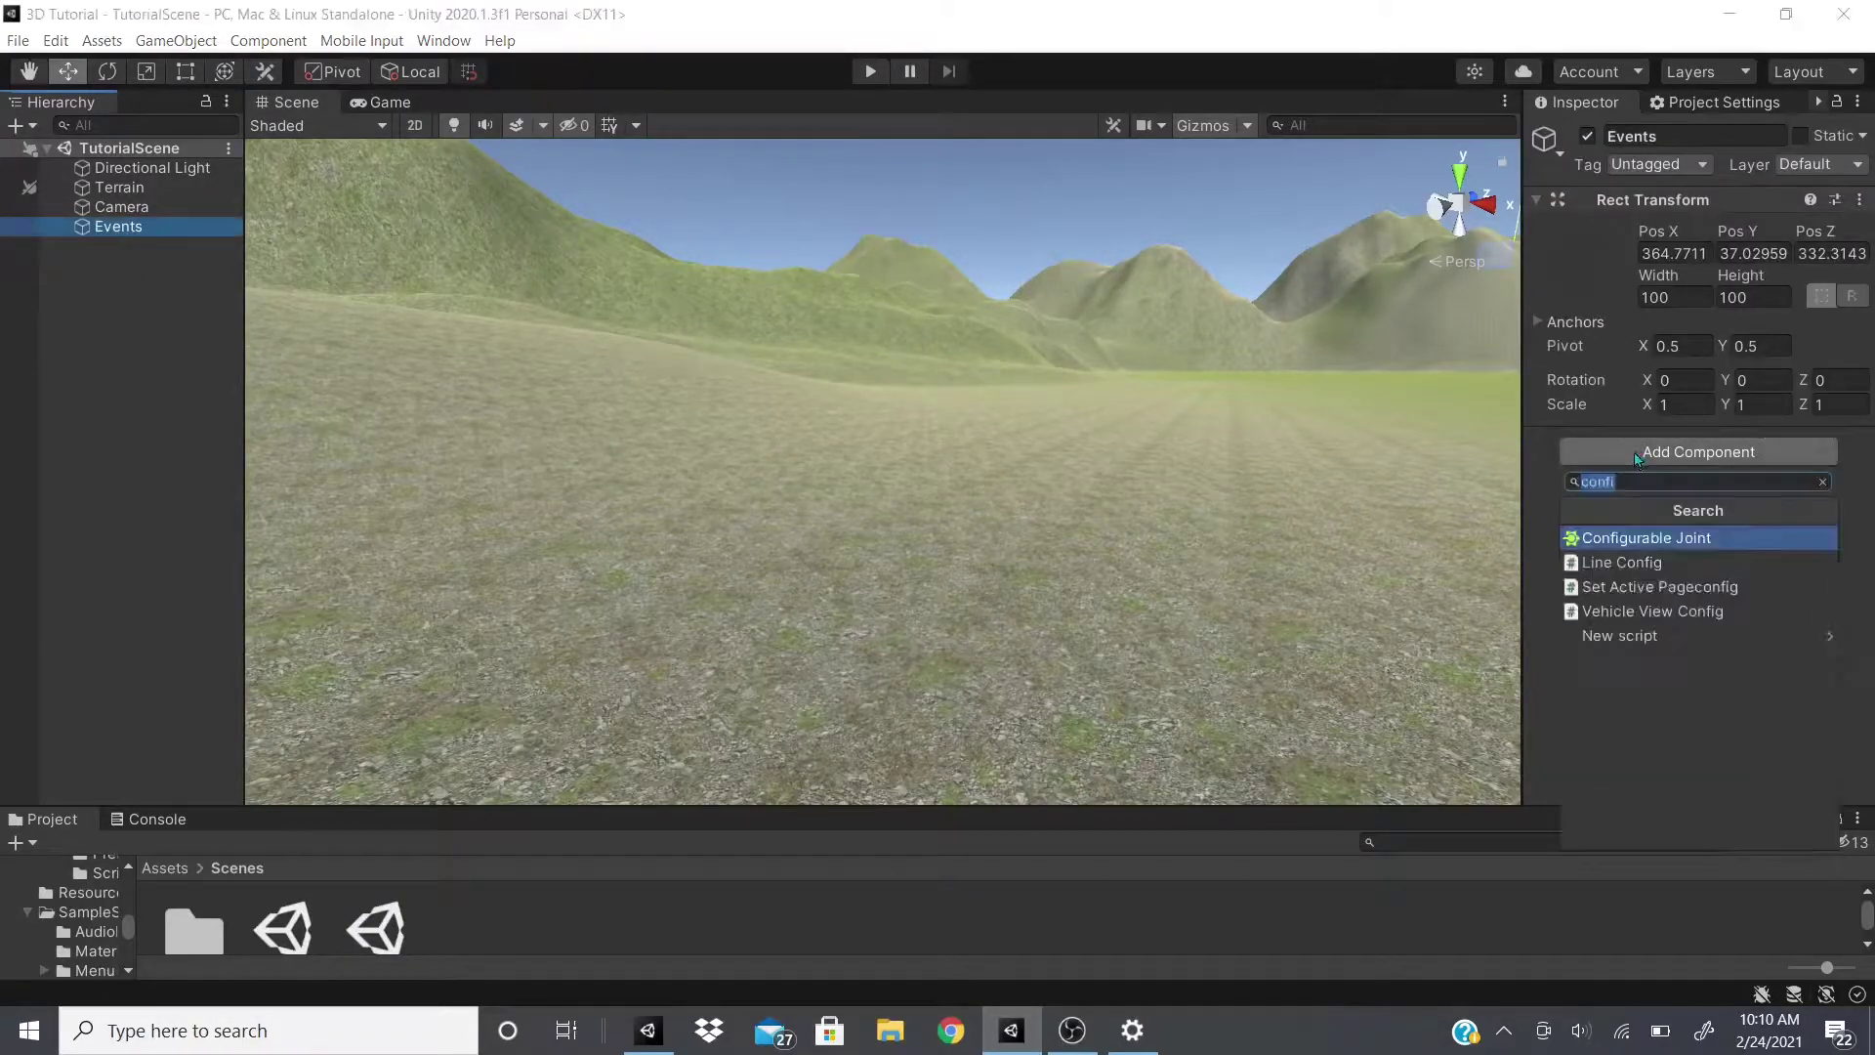
pyautogui.press('BackSpace')
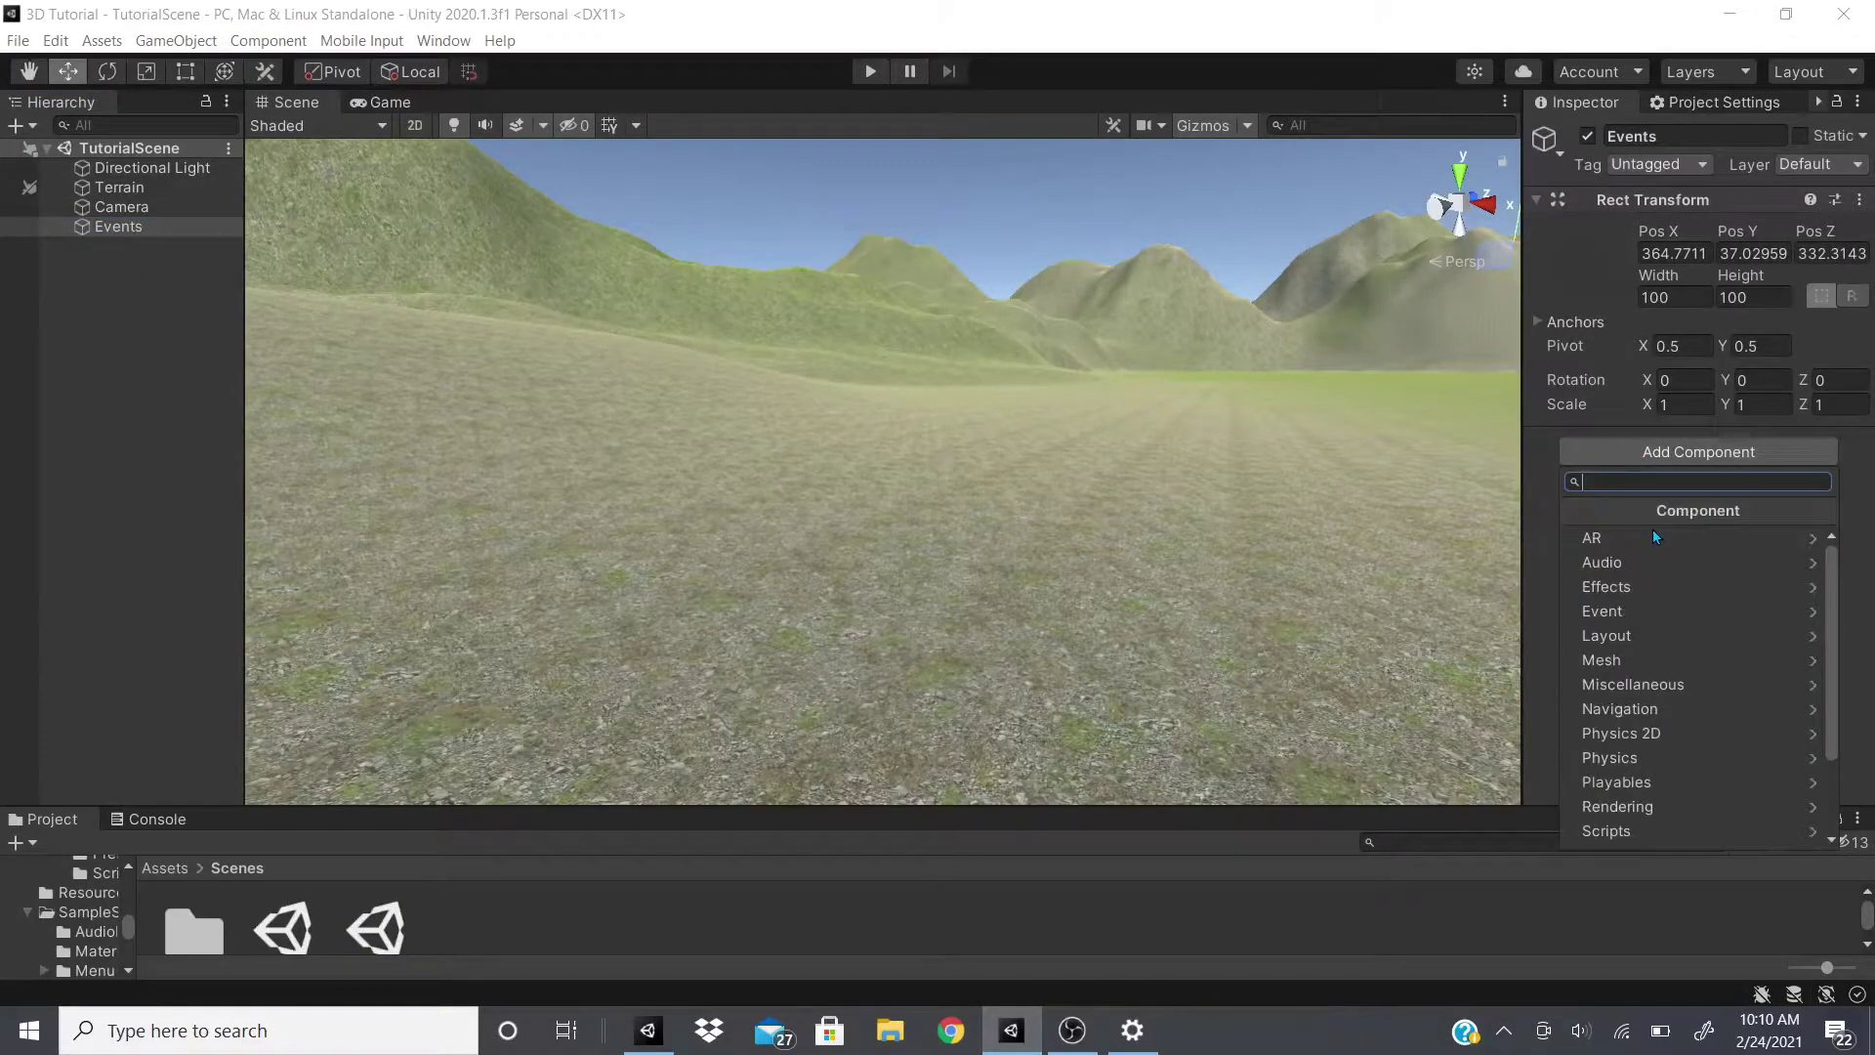
pyautogui.press('Down')
pyautogui.press('Down')
pyautogui.press('Down')
pyautogui.press('Return')
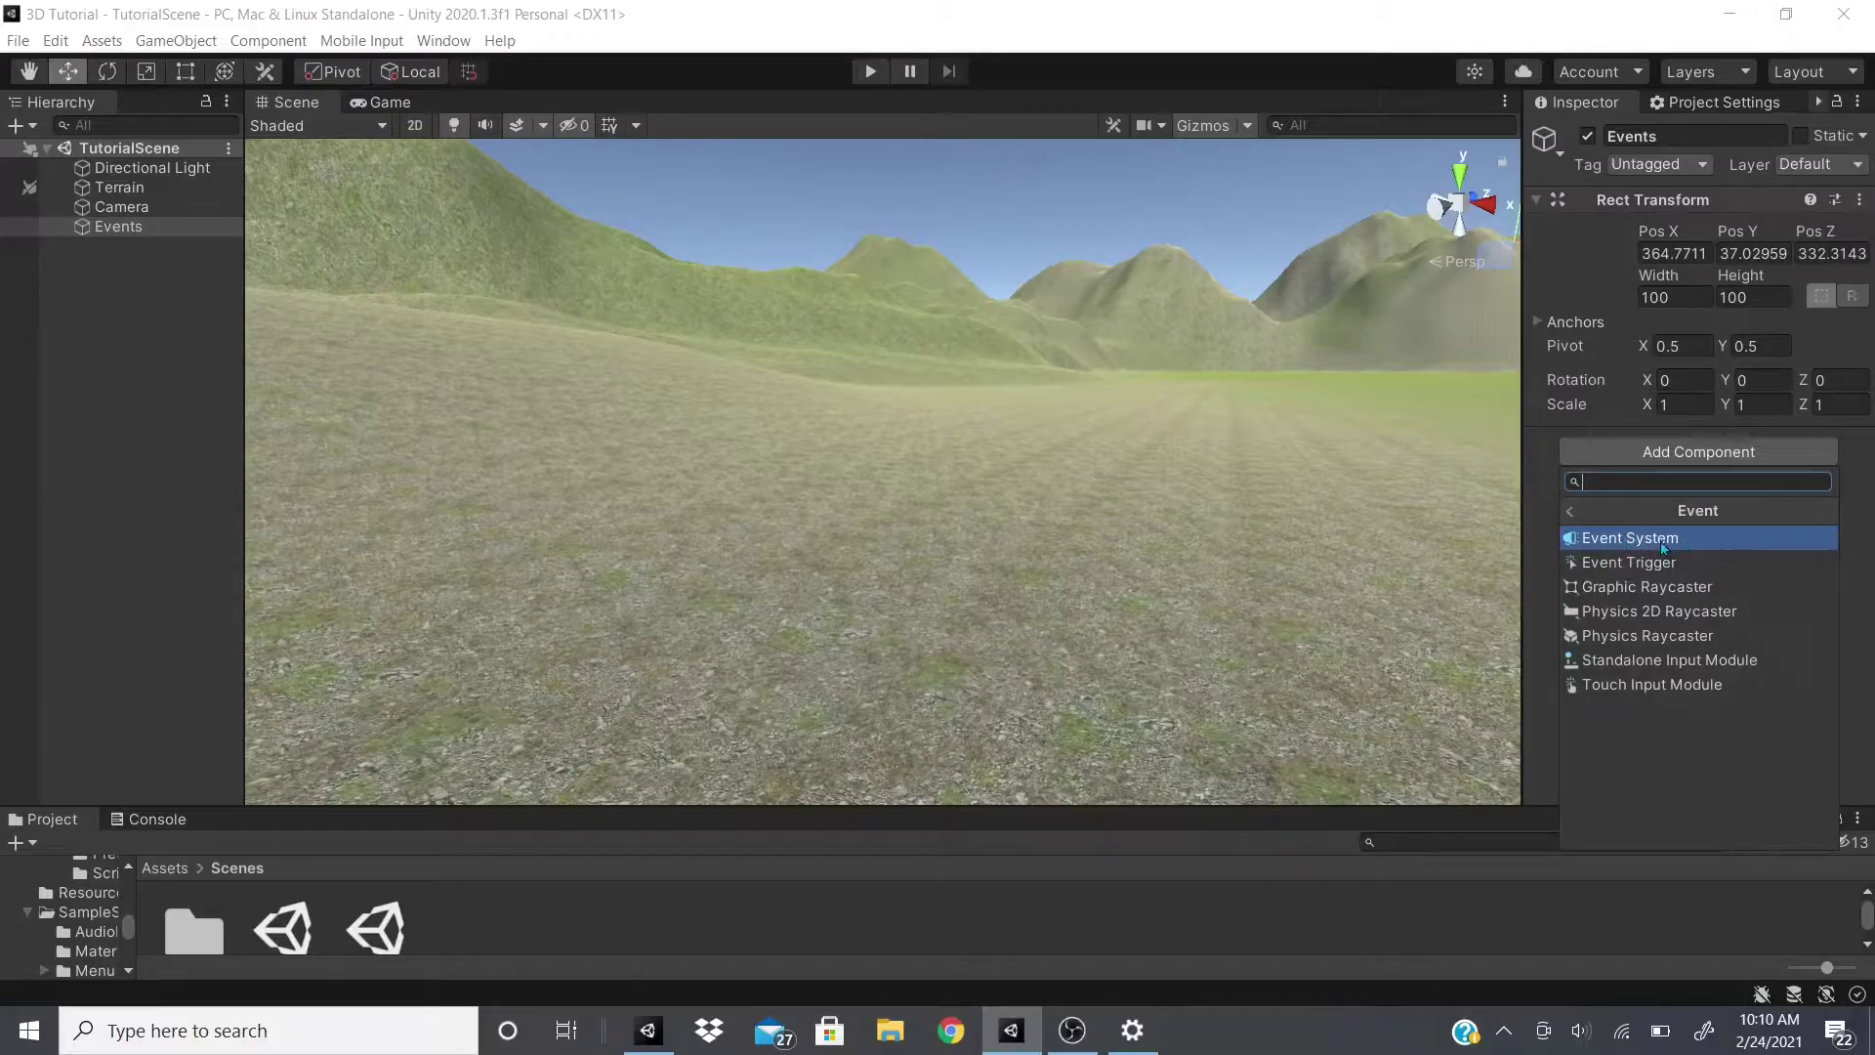
pyautogui.click(135, 267)
# Create a UI Text object from the Hierarchy menu and inspect the new EventSystem's components.
pyautogui.rightClick(141, 284)
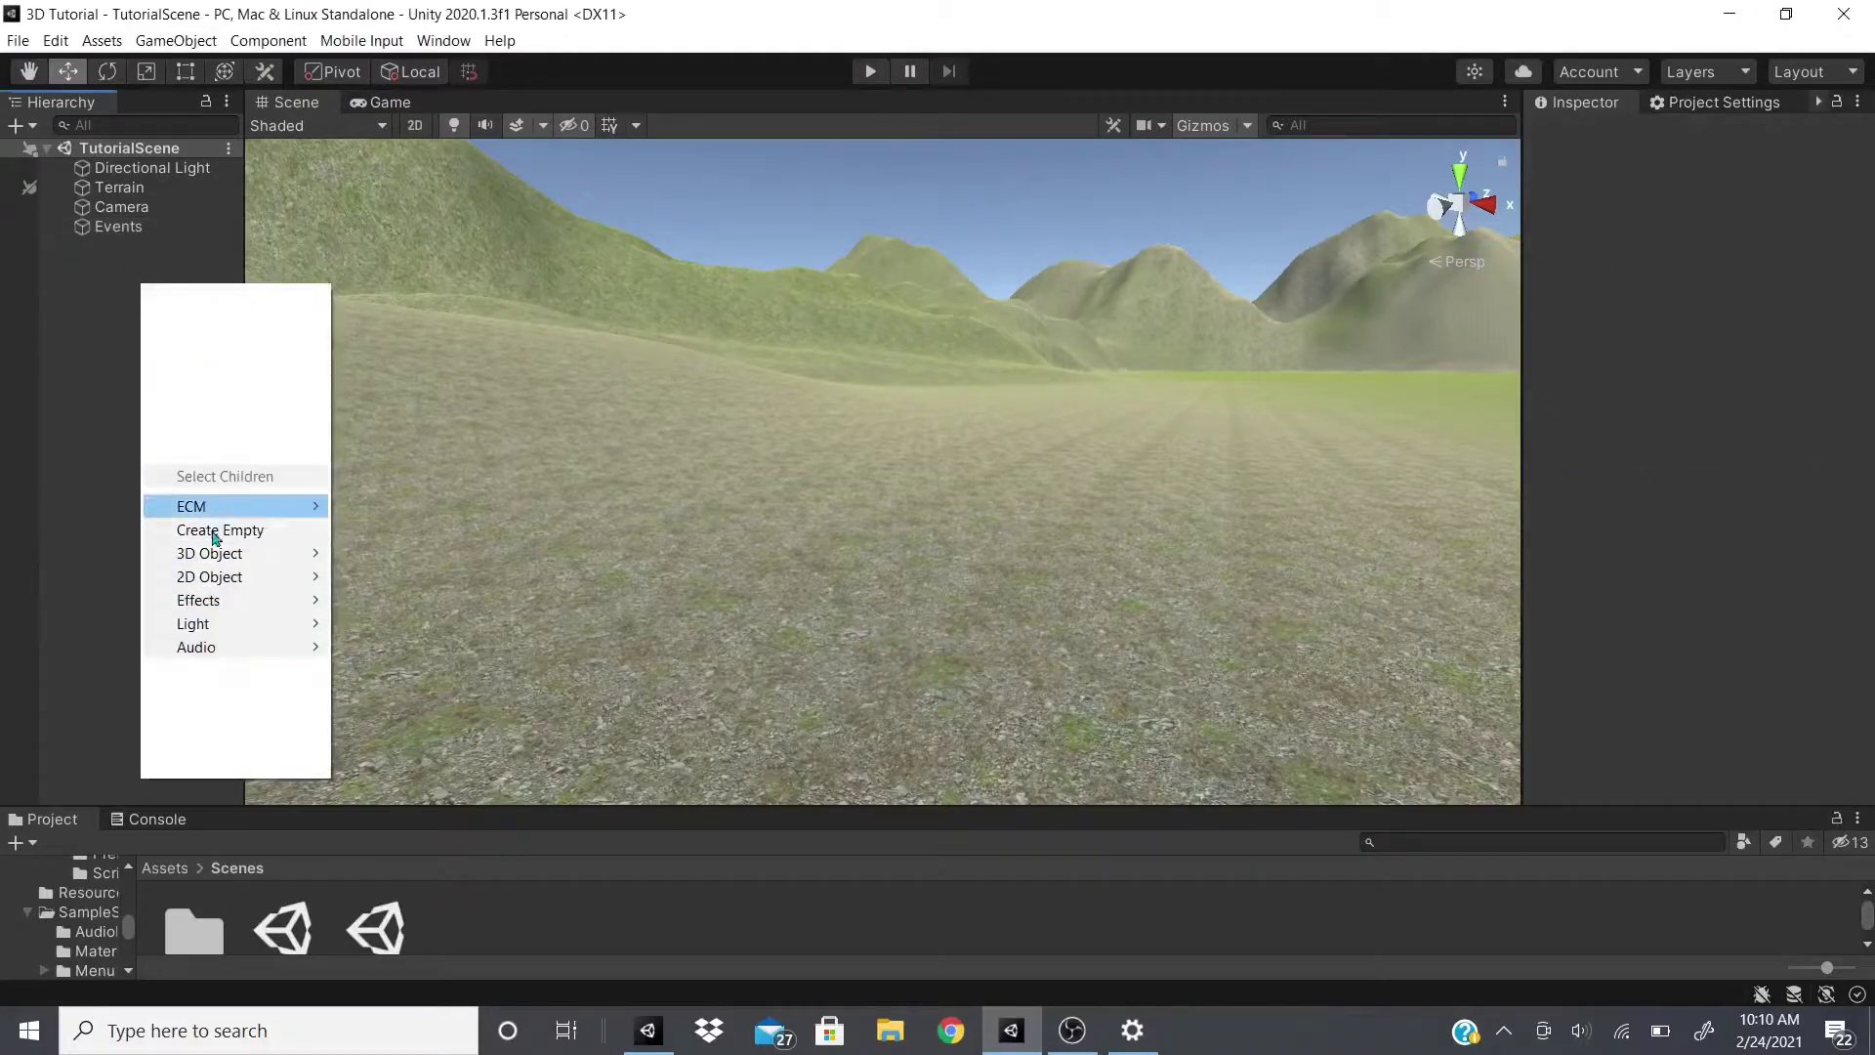
pyautogui.moveTo(235, 693)
pyautogui.click(391, 668)
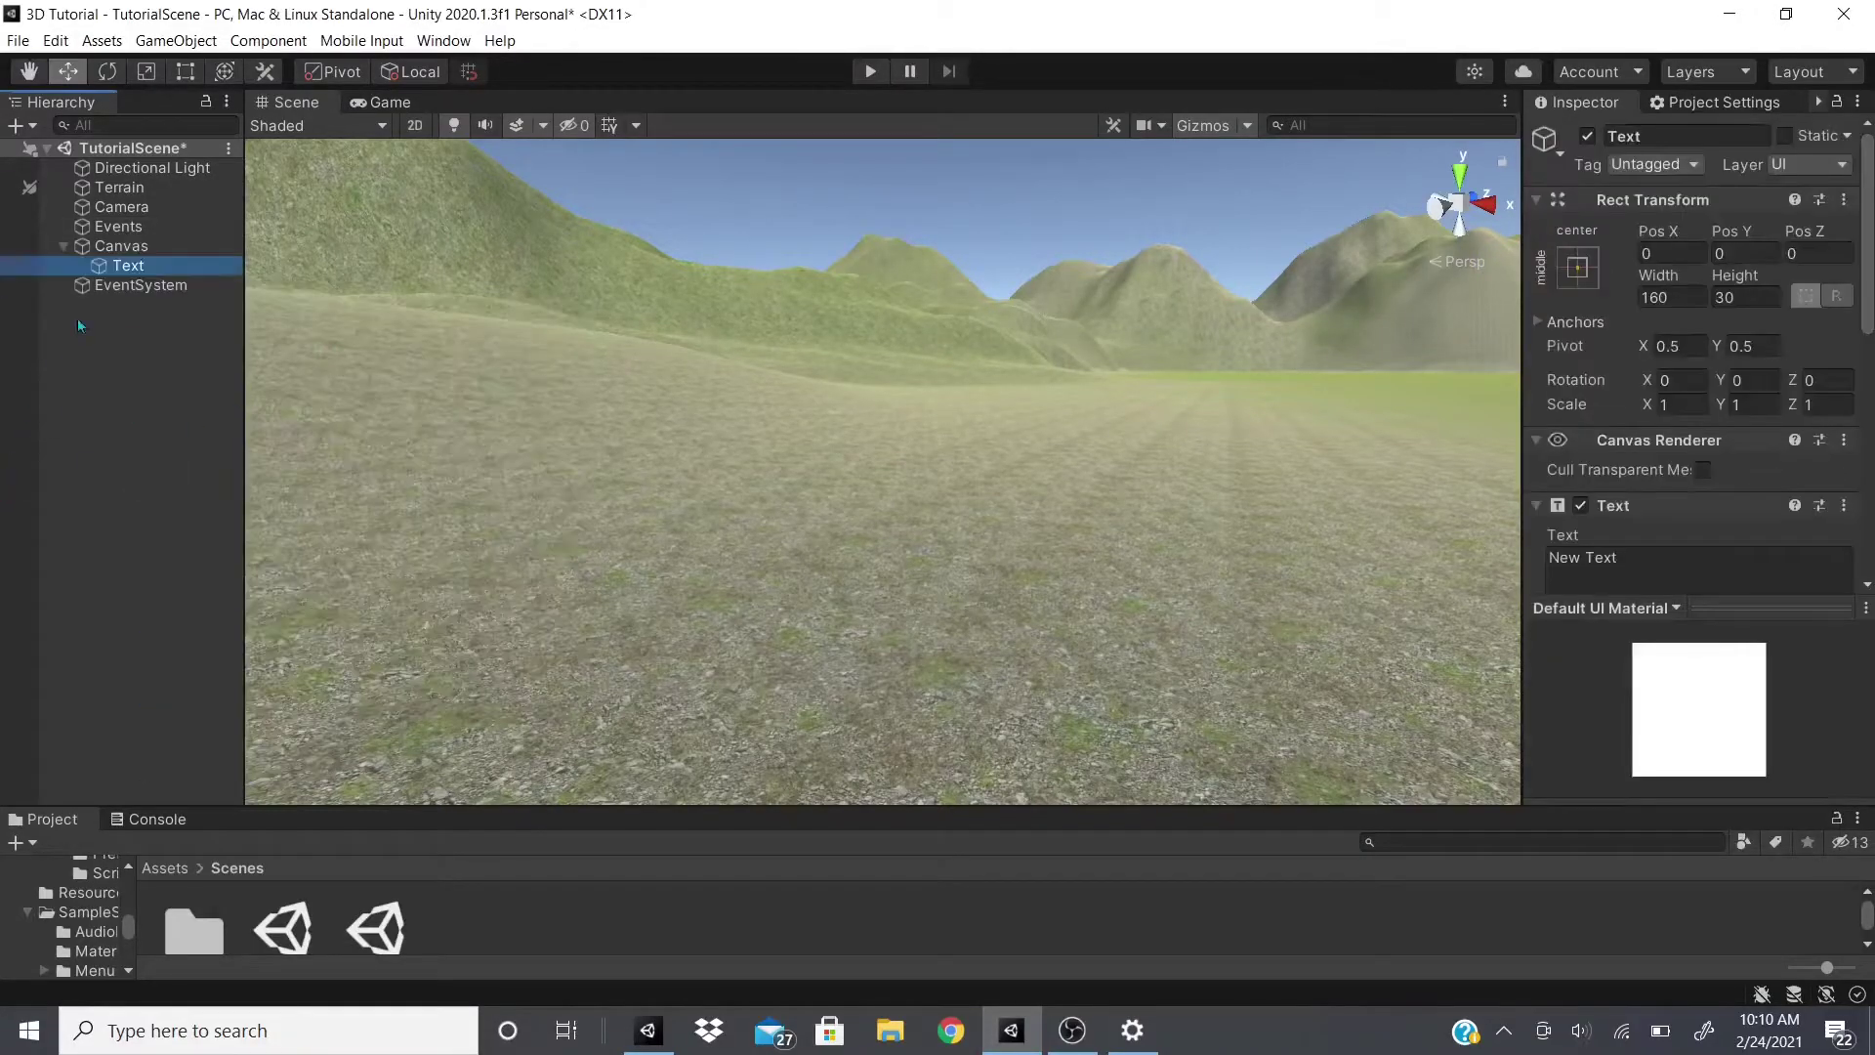
pyautogui.click(137, 285)
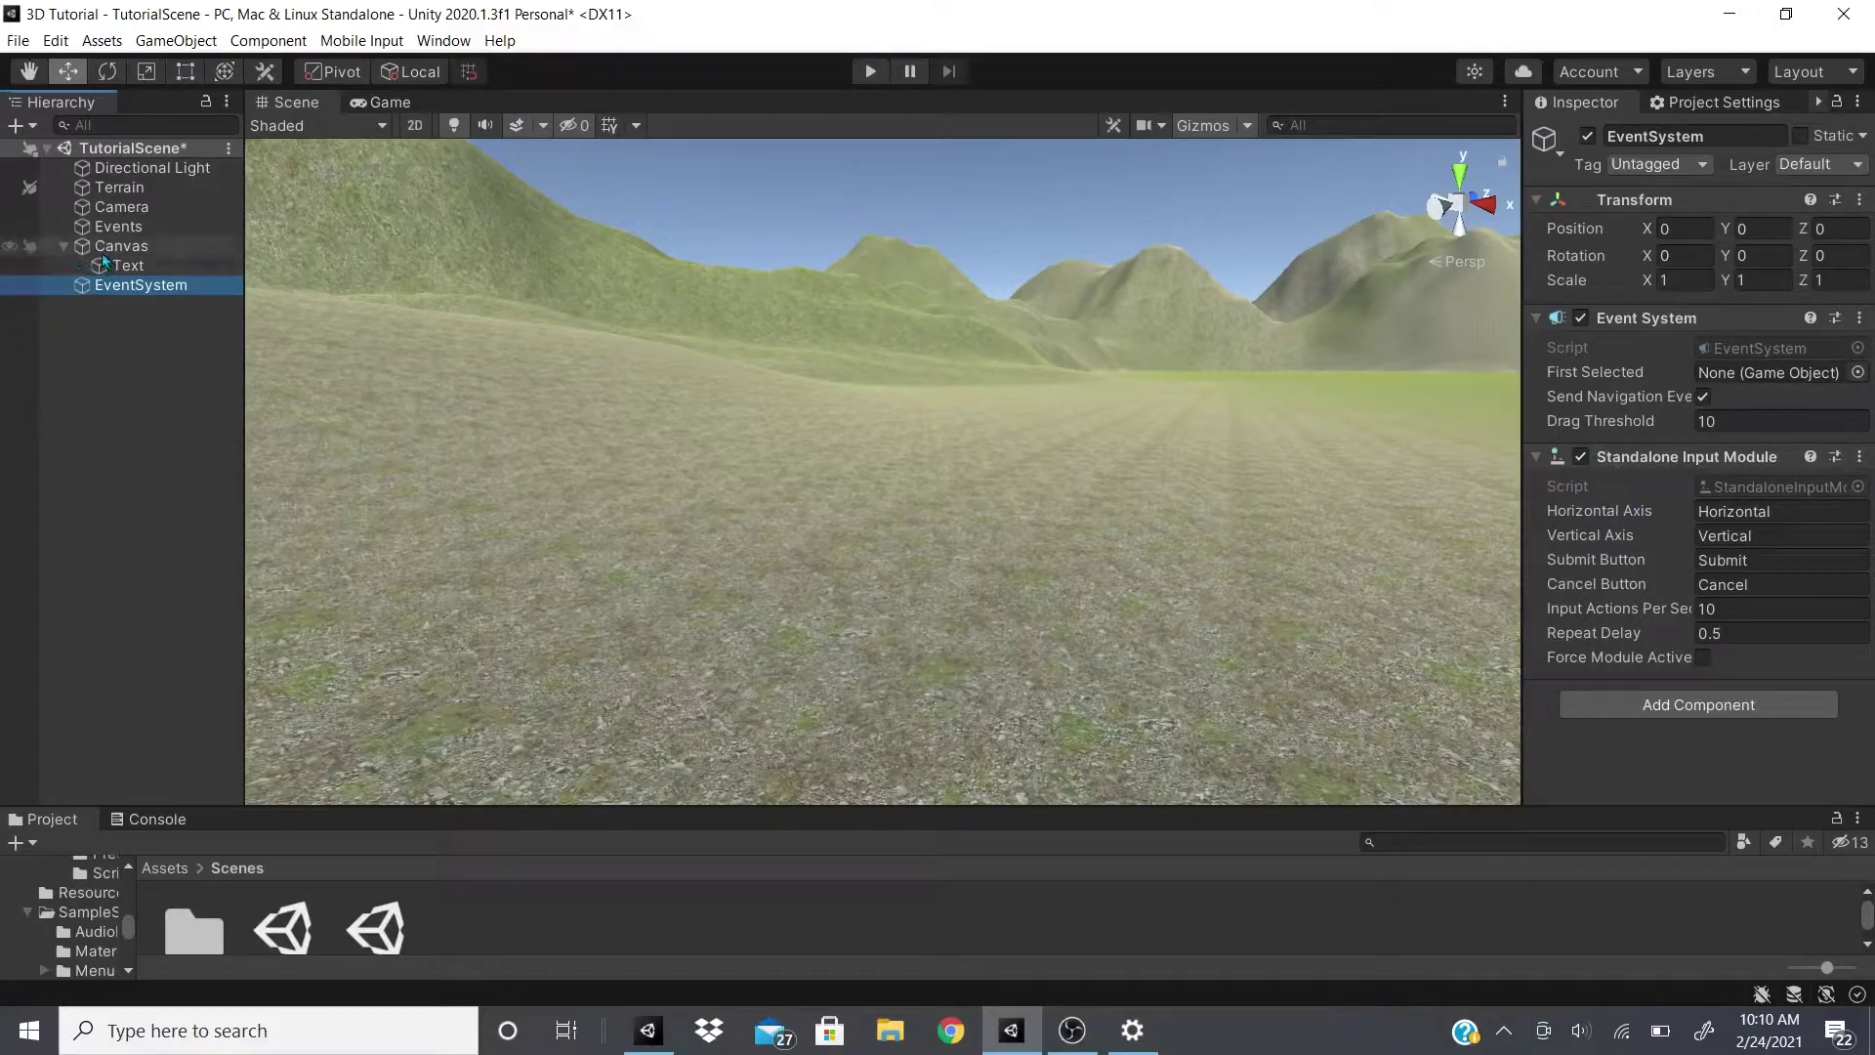
# Delete the Canvas, Text and EventSystem objects together.
pyautogui.rightClick(102, 250)
pyautogui.press('Escape')
pyautogui.keyDown('shift'); pyautogui.click(117, 284); pyautogui.keyUp('shift')
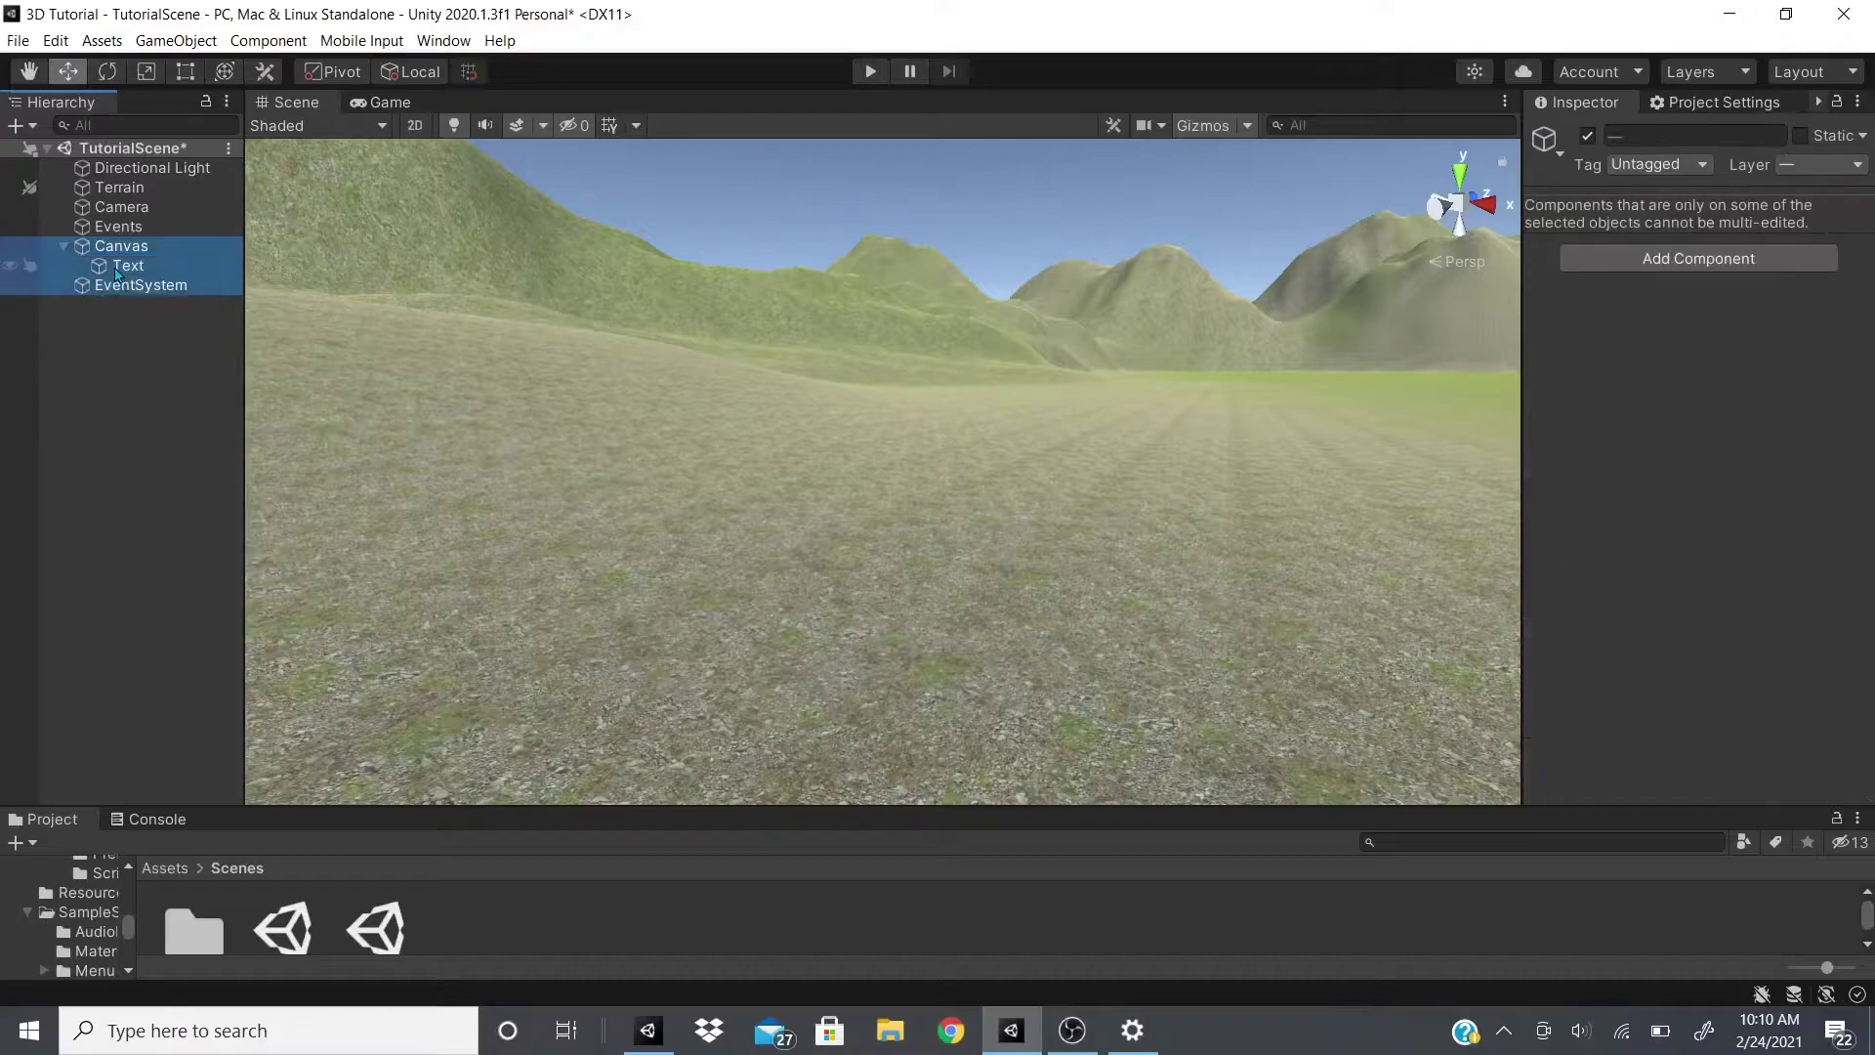
pyautogui.press('Delete')
# Add an Event Trigger component to the Events object.
pyautogui.click(141, 230)
pyautogui.click(1607, 450)
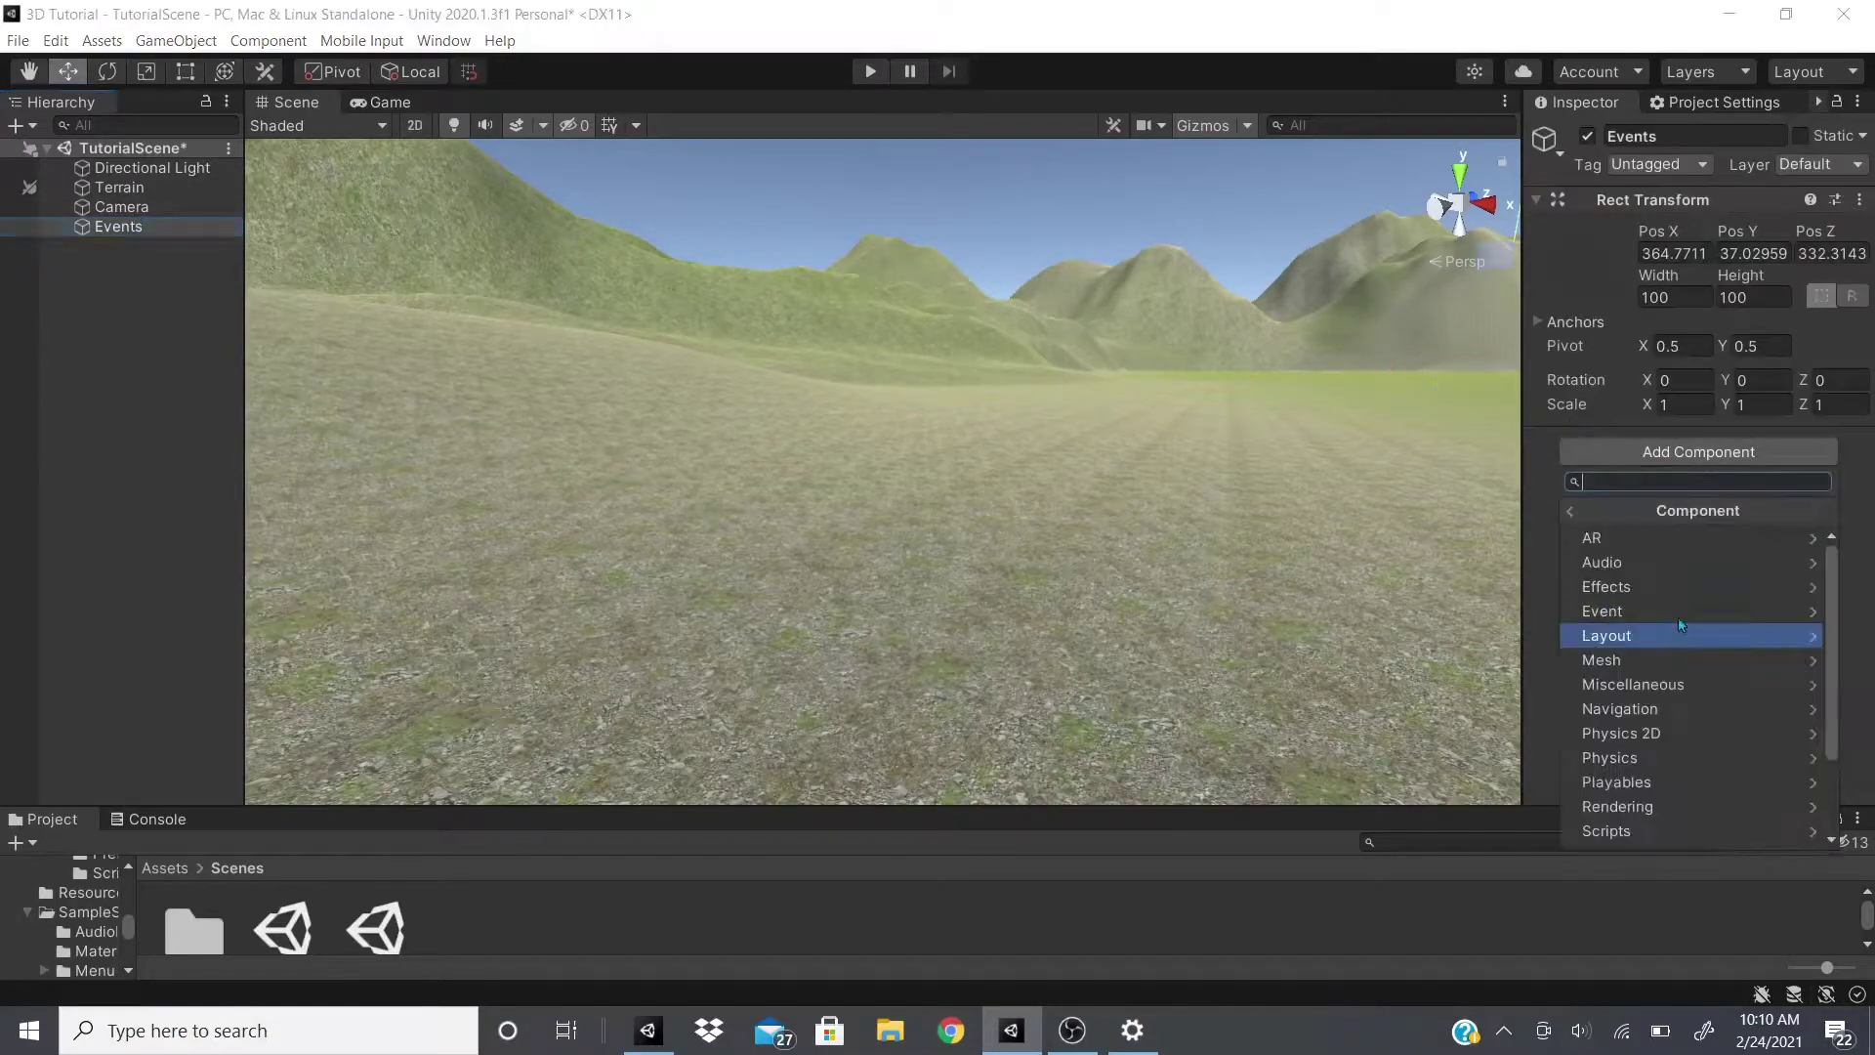
pyautogui.click(1679, 612)
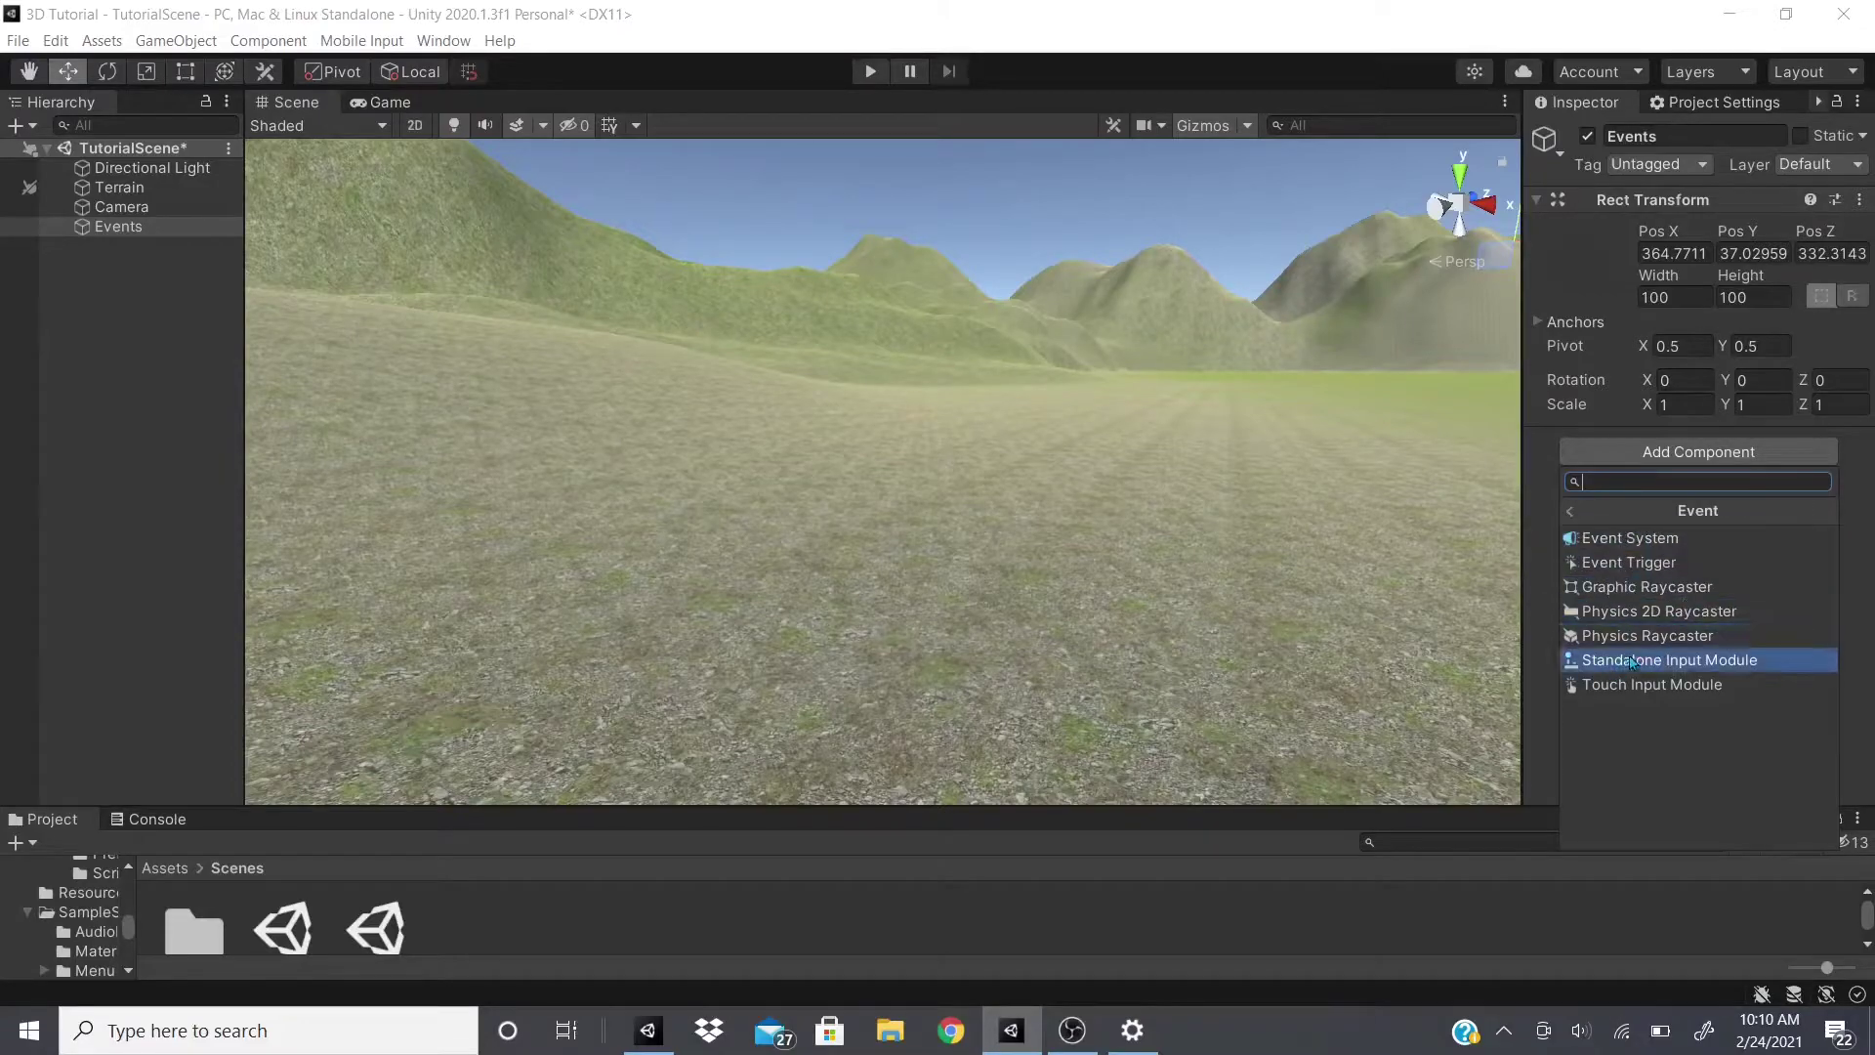
pyautogui.click(1645, 562)
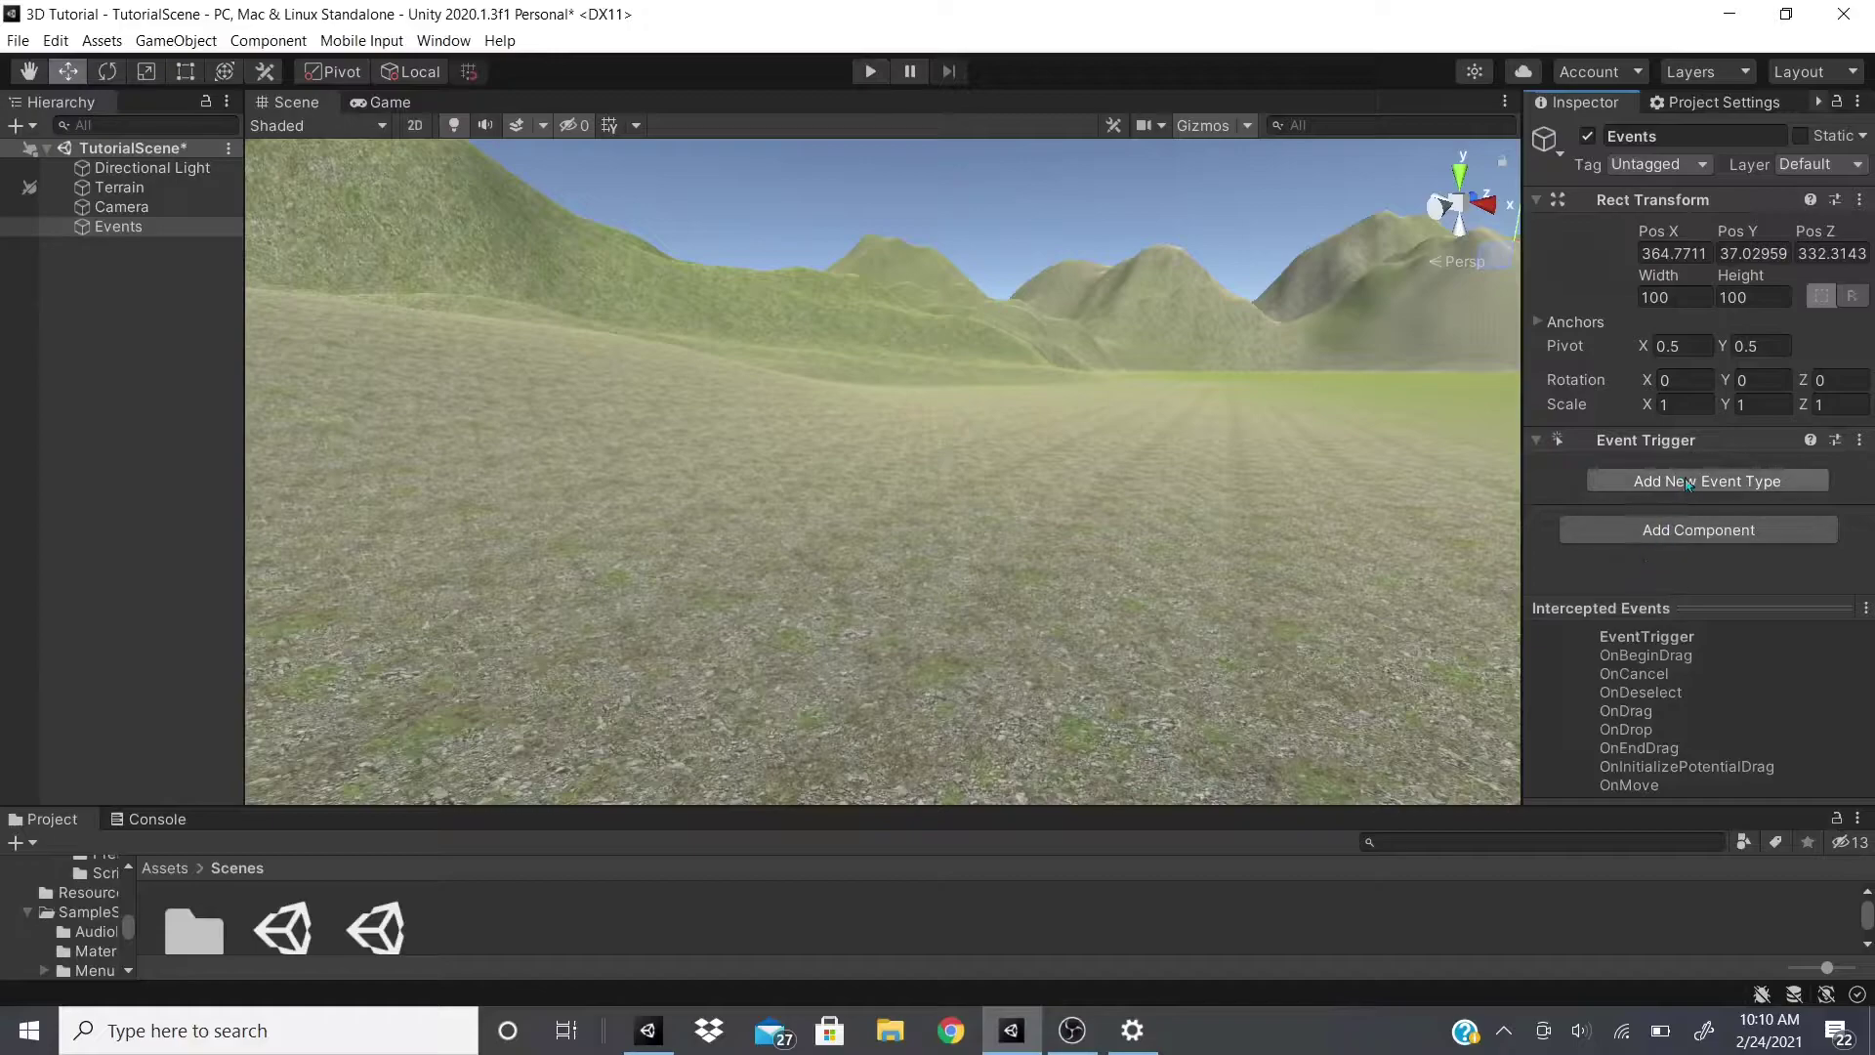
# Widen the Inspector and add a PointerEnter event type to the Events object's Event Trigger.
pyautogui.moveTo(1522, 459); pyautogui.dragTo(1436, 449)
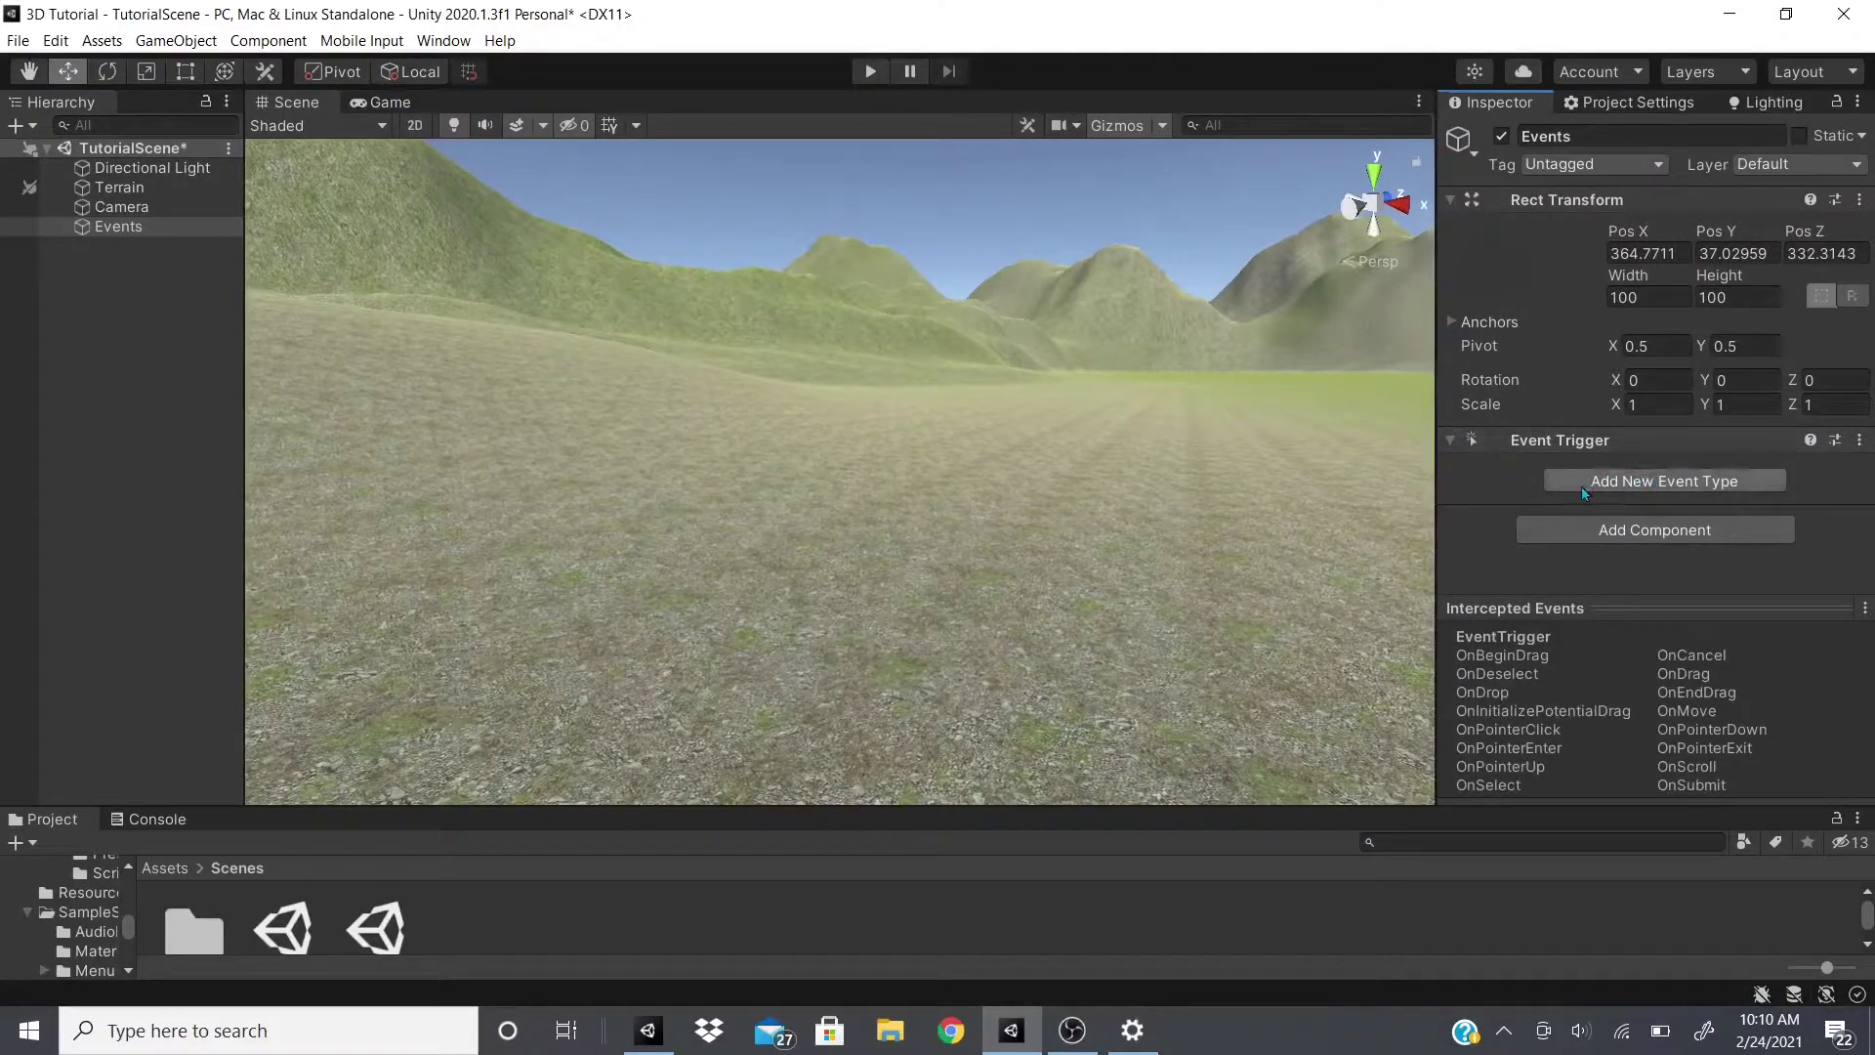
pyautogui.click(1655, 482)
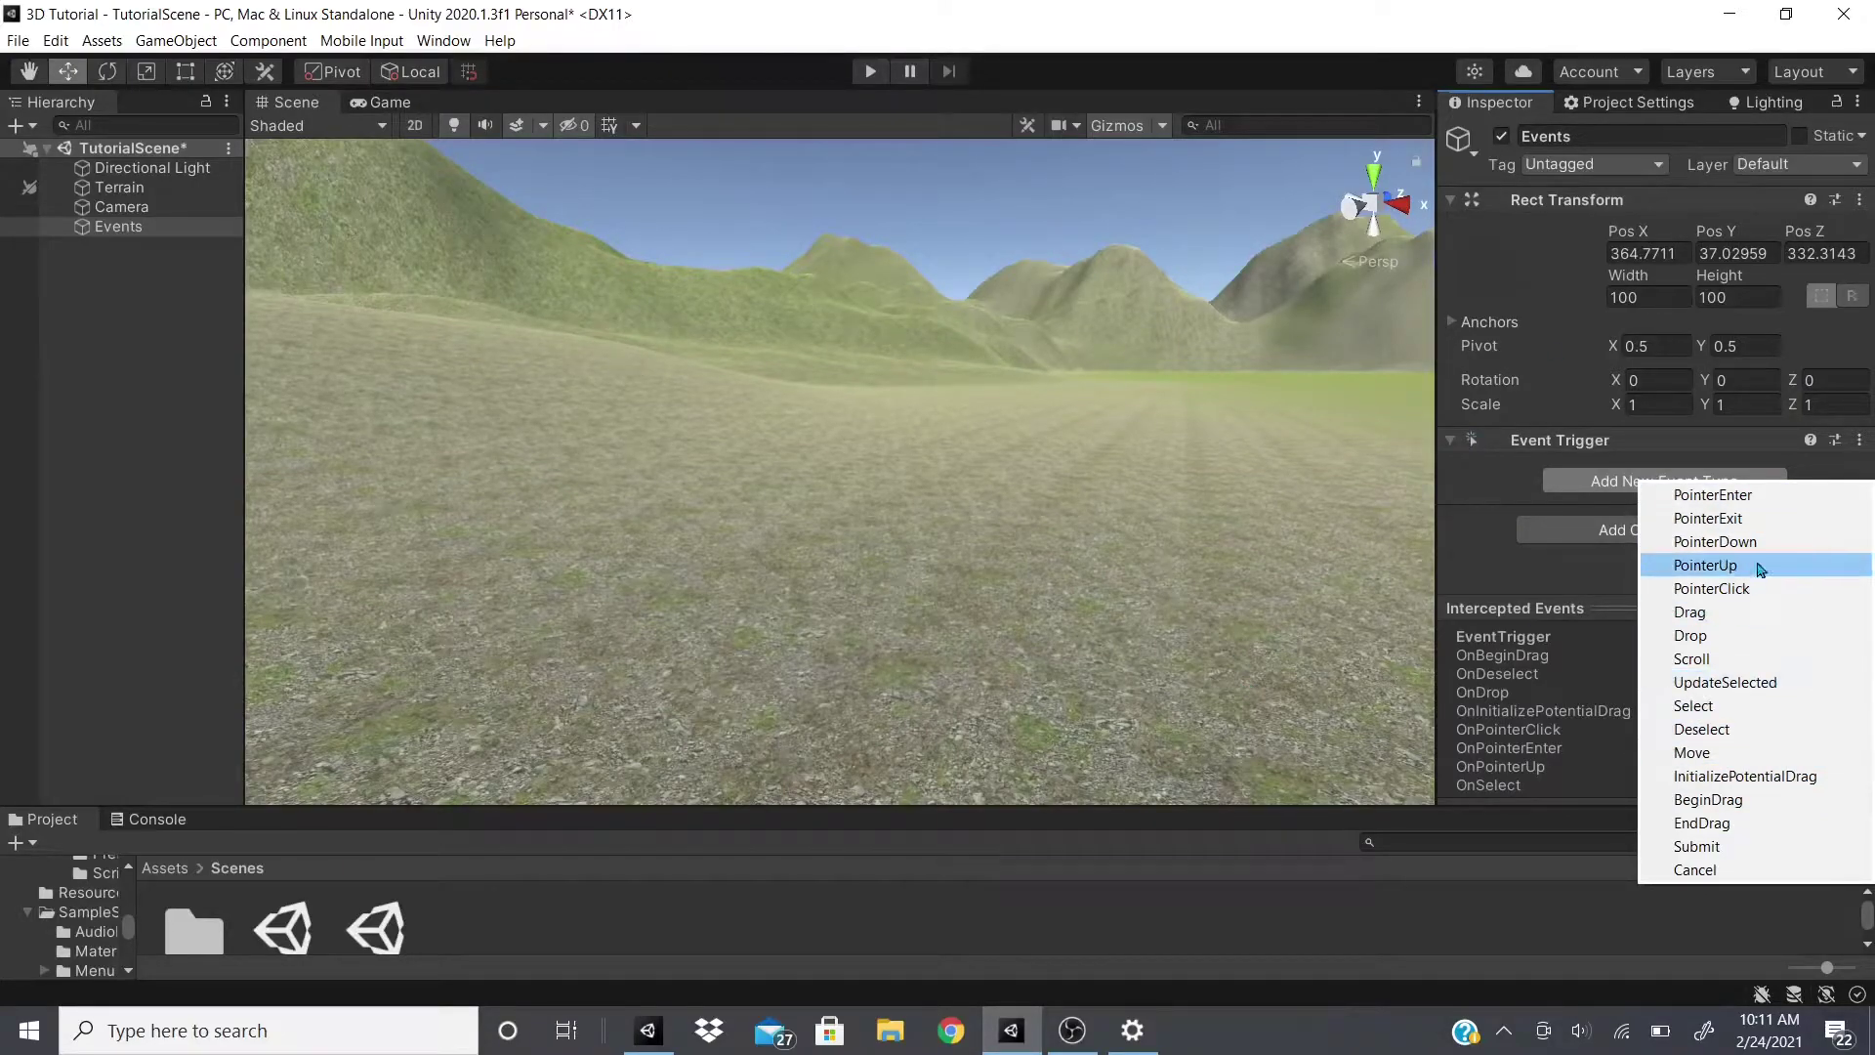
pyautogui.click(1755, 500)
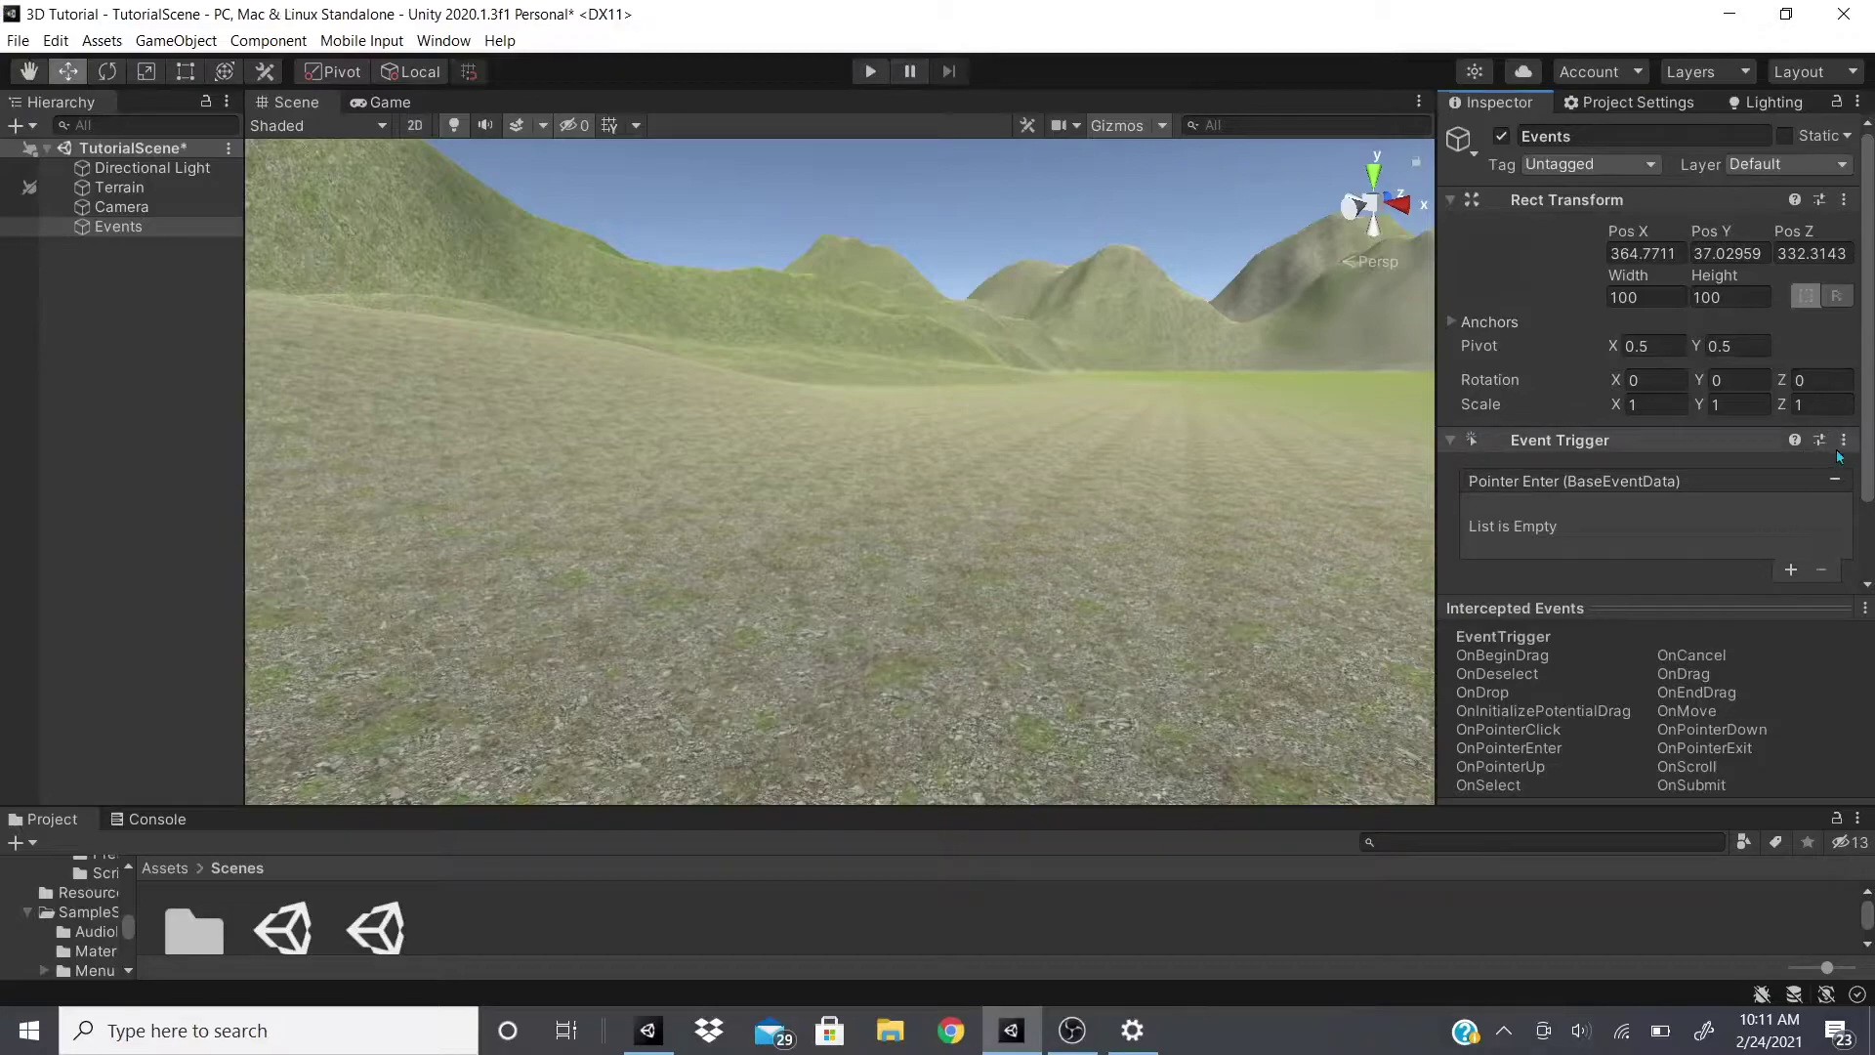
# Create a UI Image under a new Canvas with an EventSystem, and select the Image.
pyautogui.rightClick(145, 293)
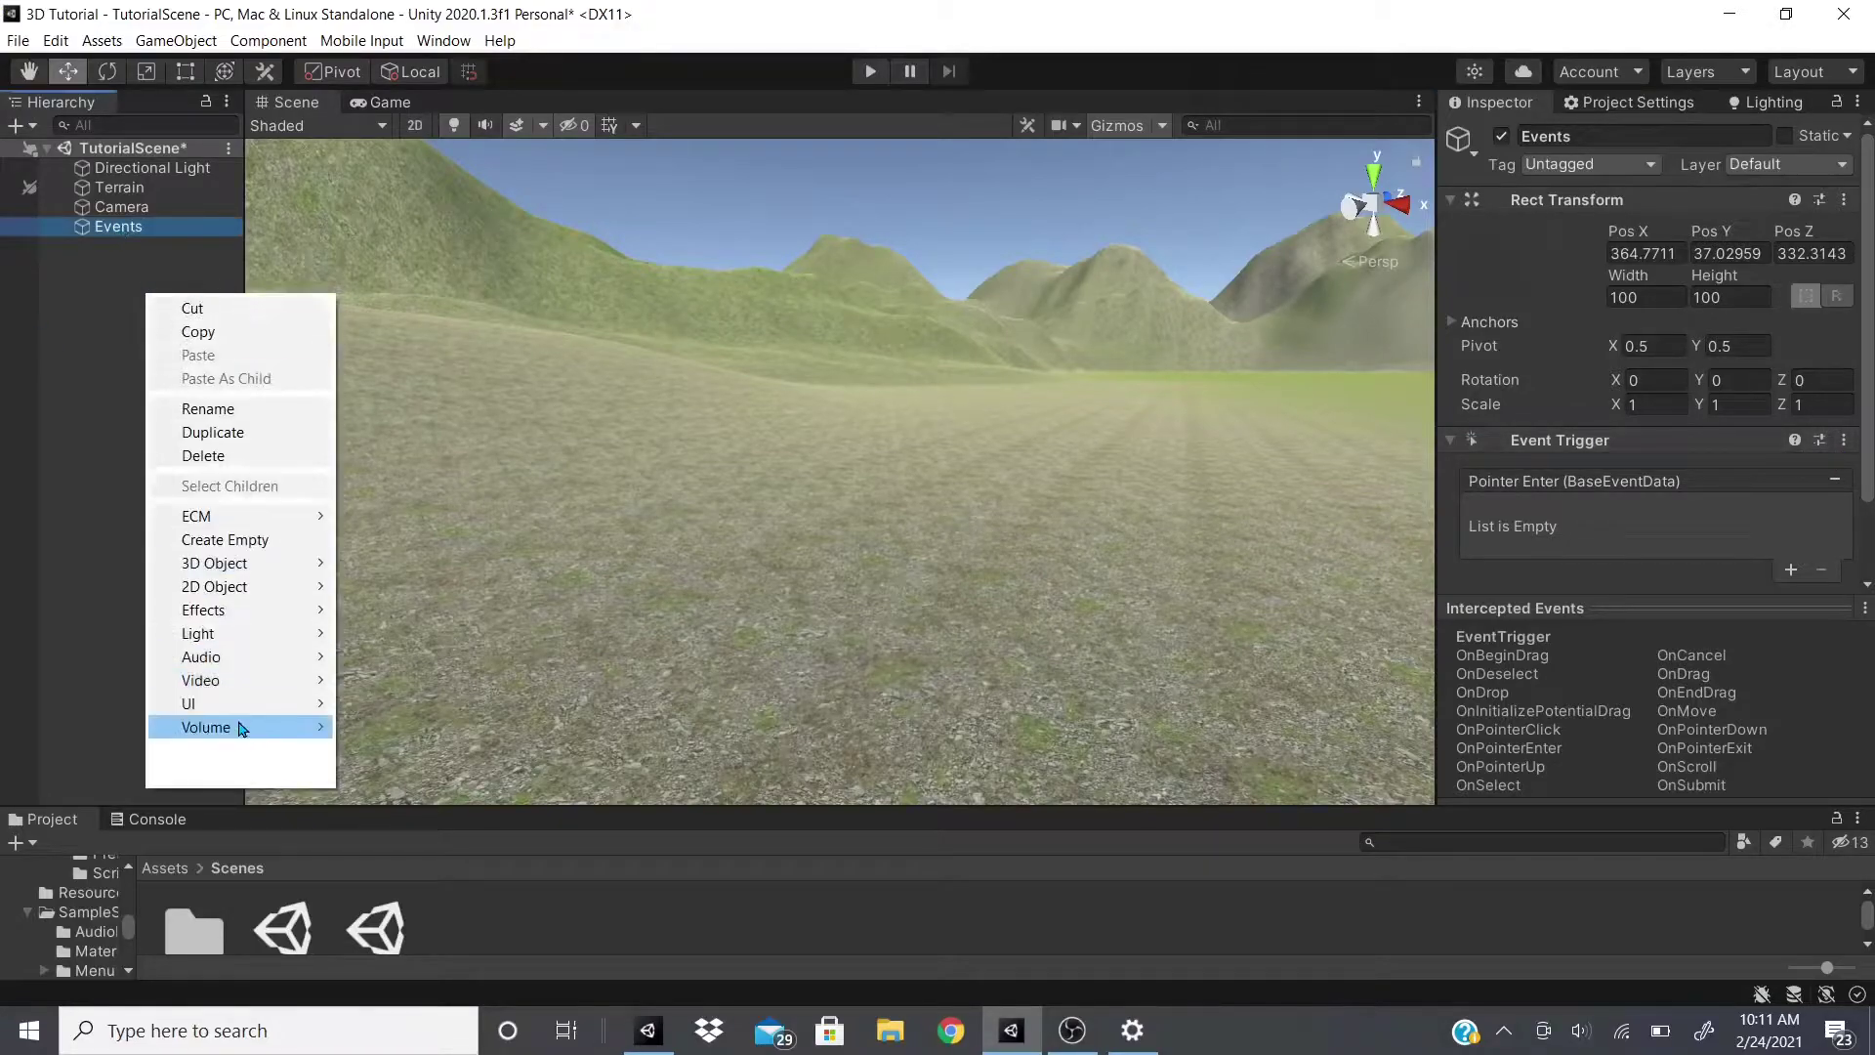
pyautogui.moveTo(249, 704)
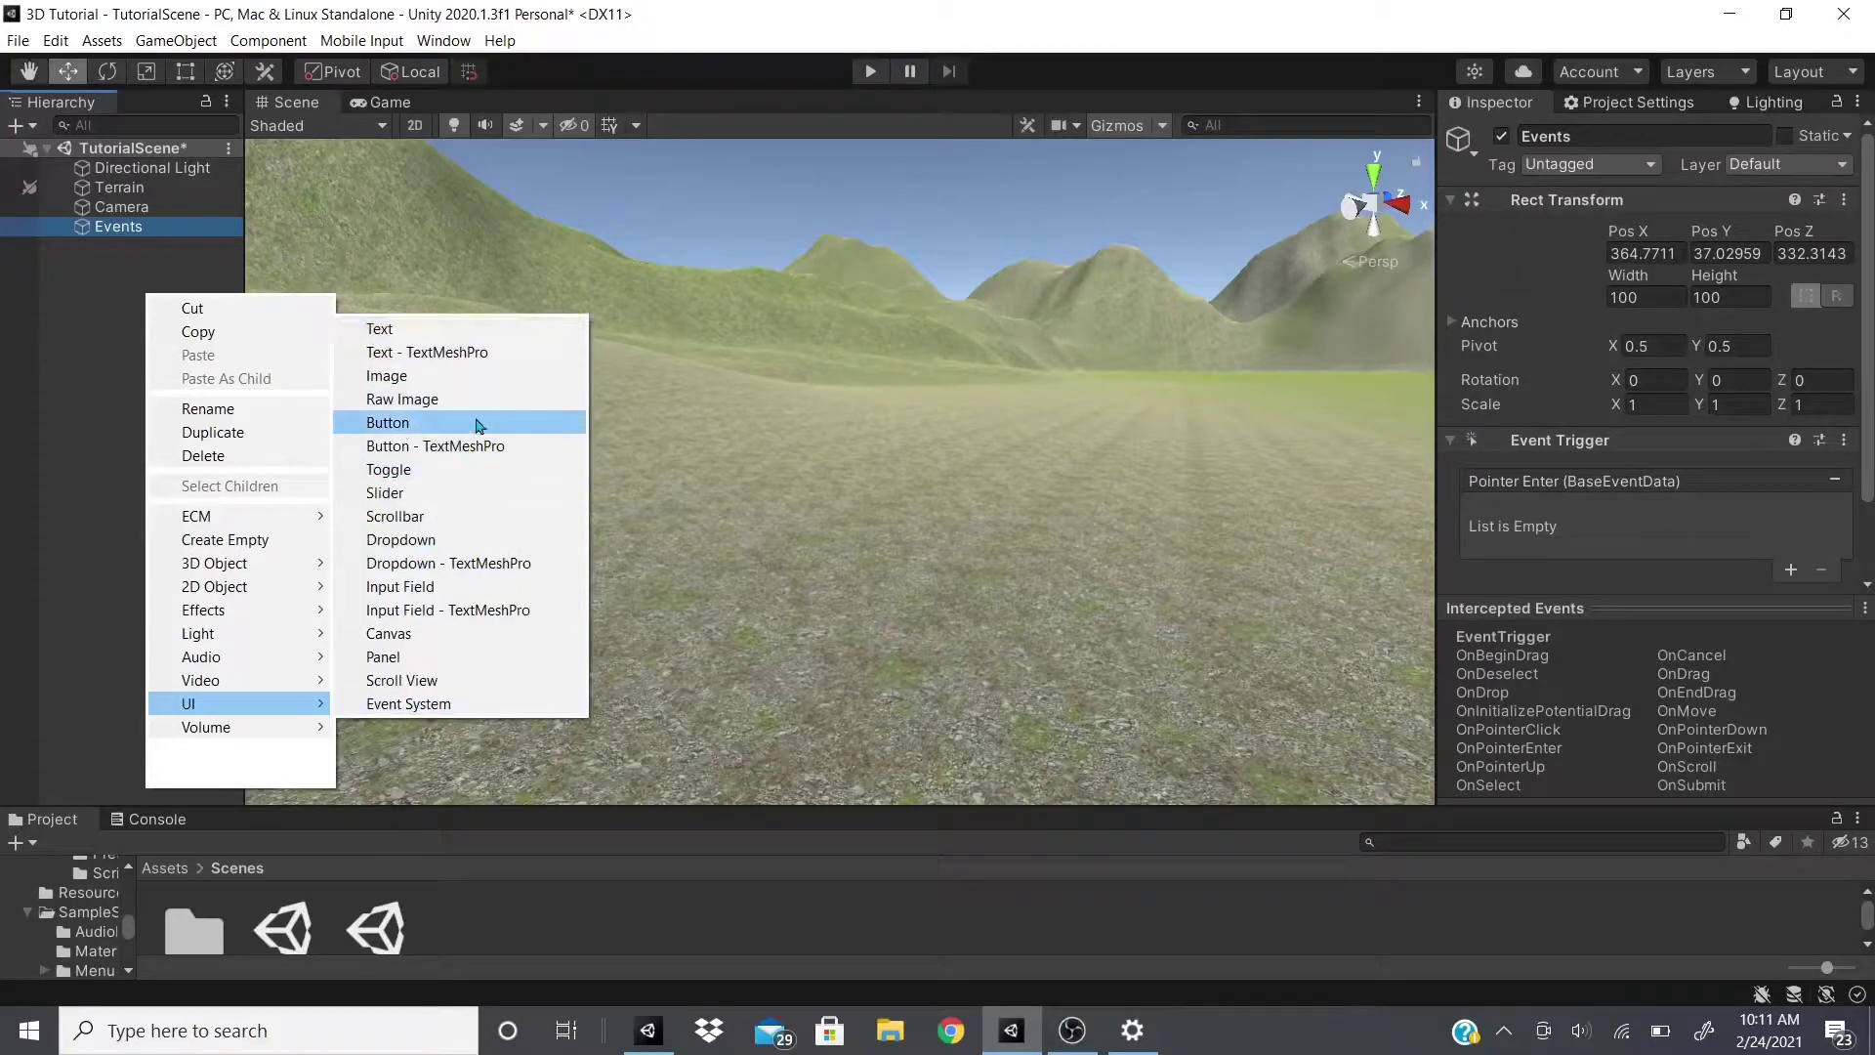
pyautogui.click(452, 386)
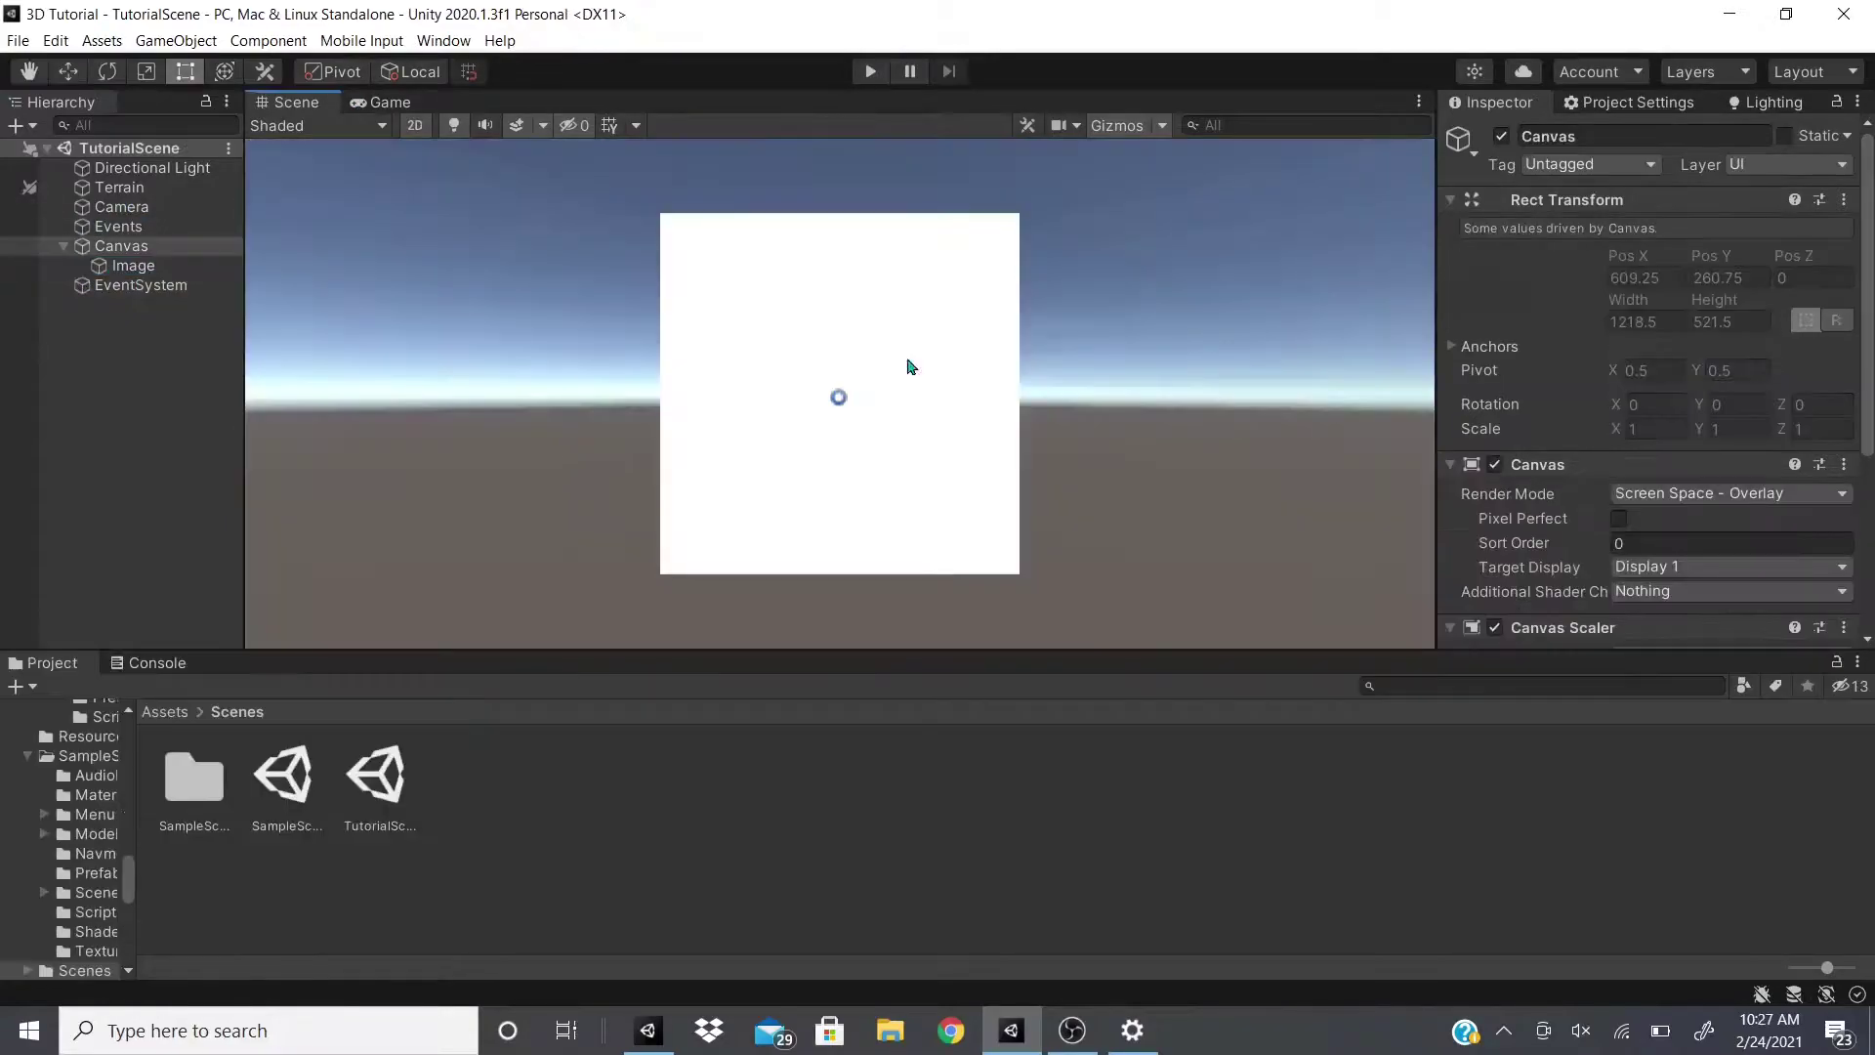
pyautogui.click(124, 267)
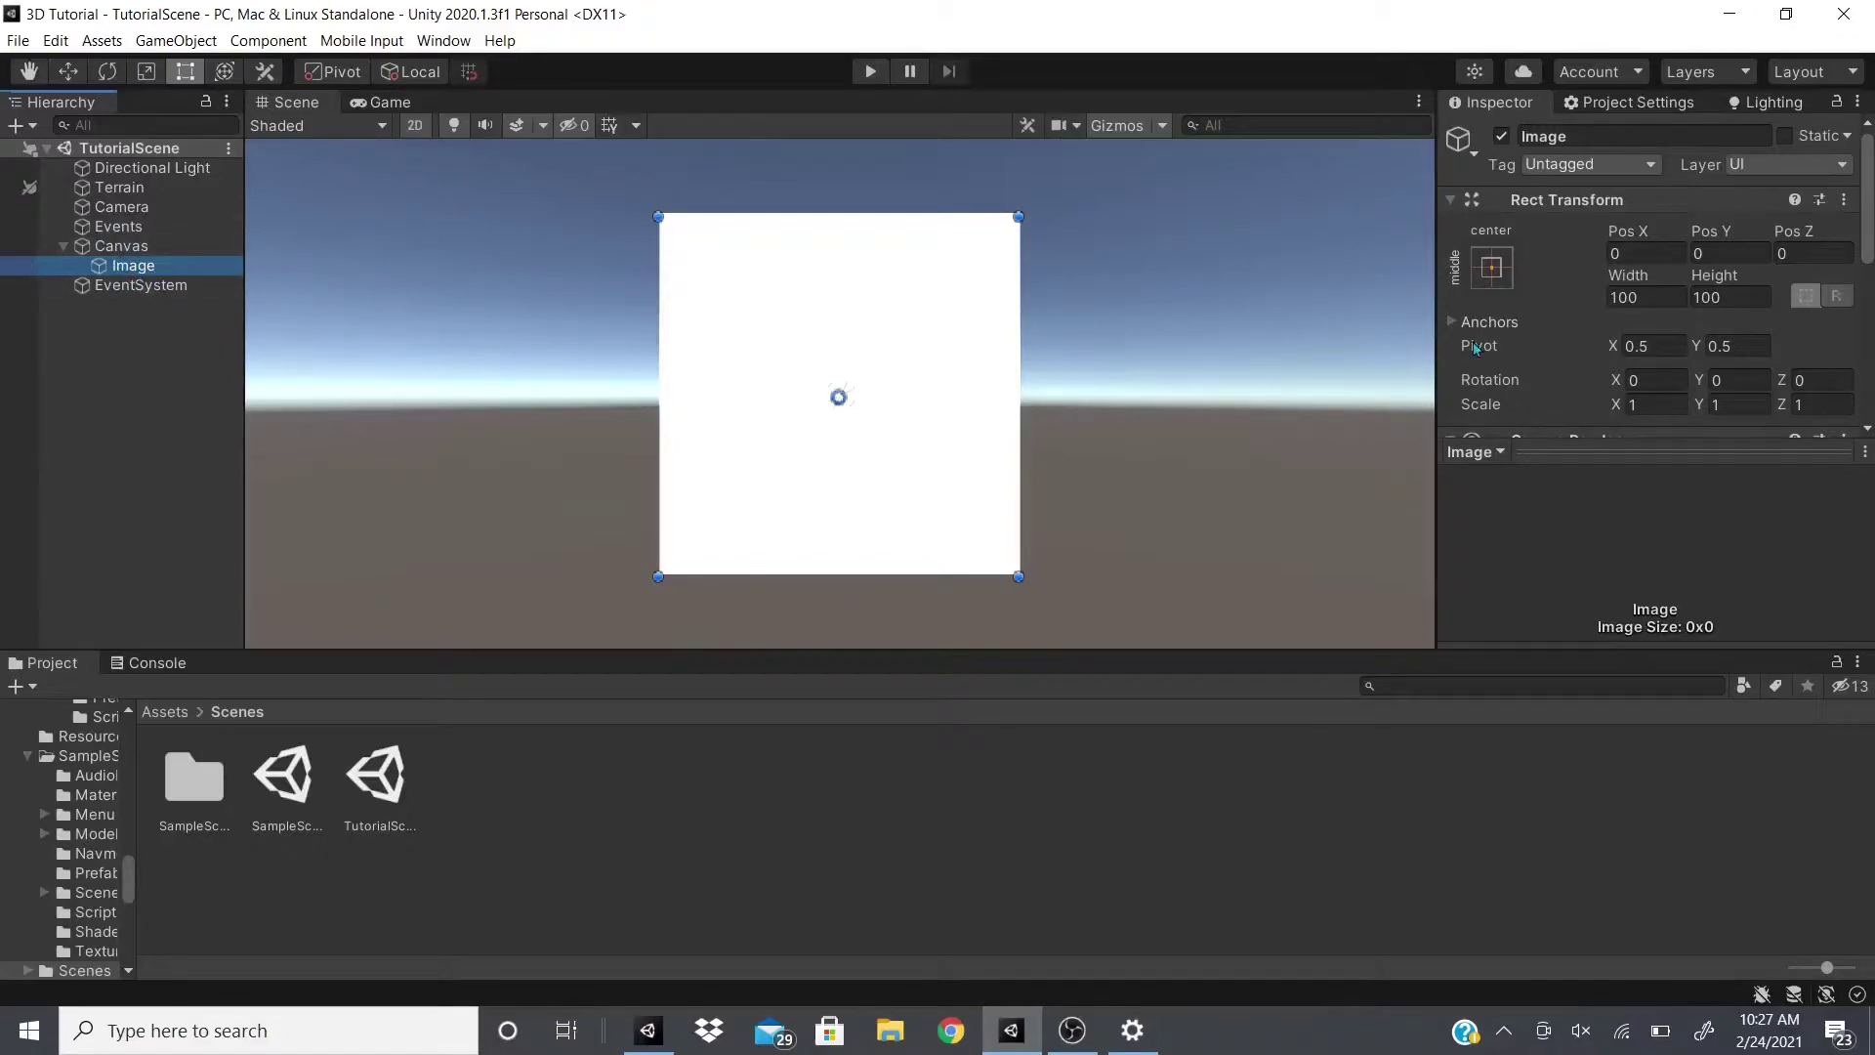
# Enlarge the scene and Inspector panes and add an Event Trigger component to the Image.
pyautogui.scroll(-3, 1524, 391)
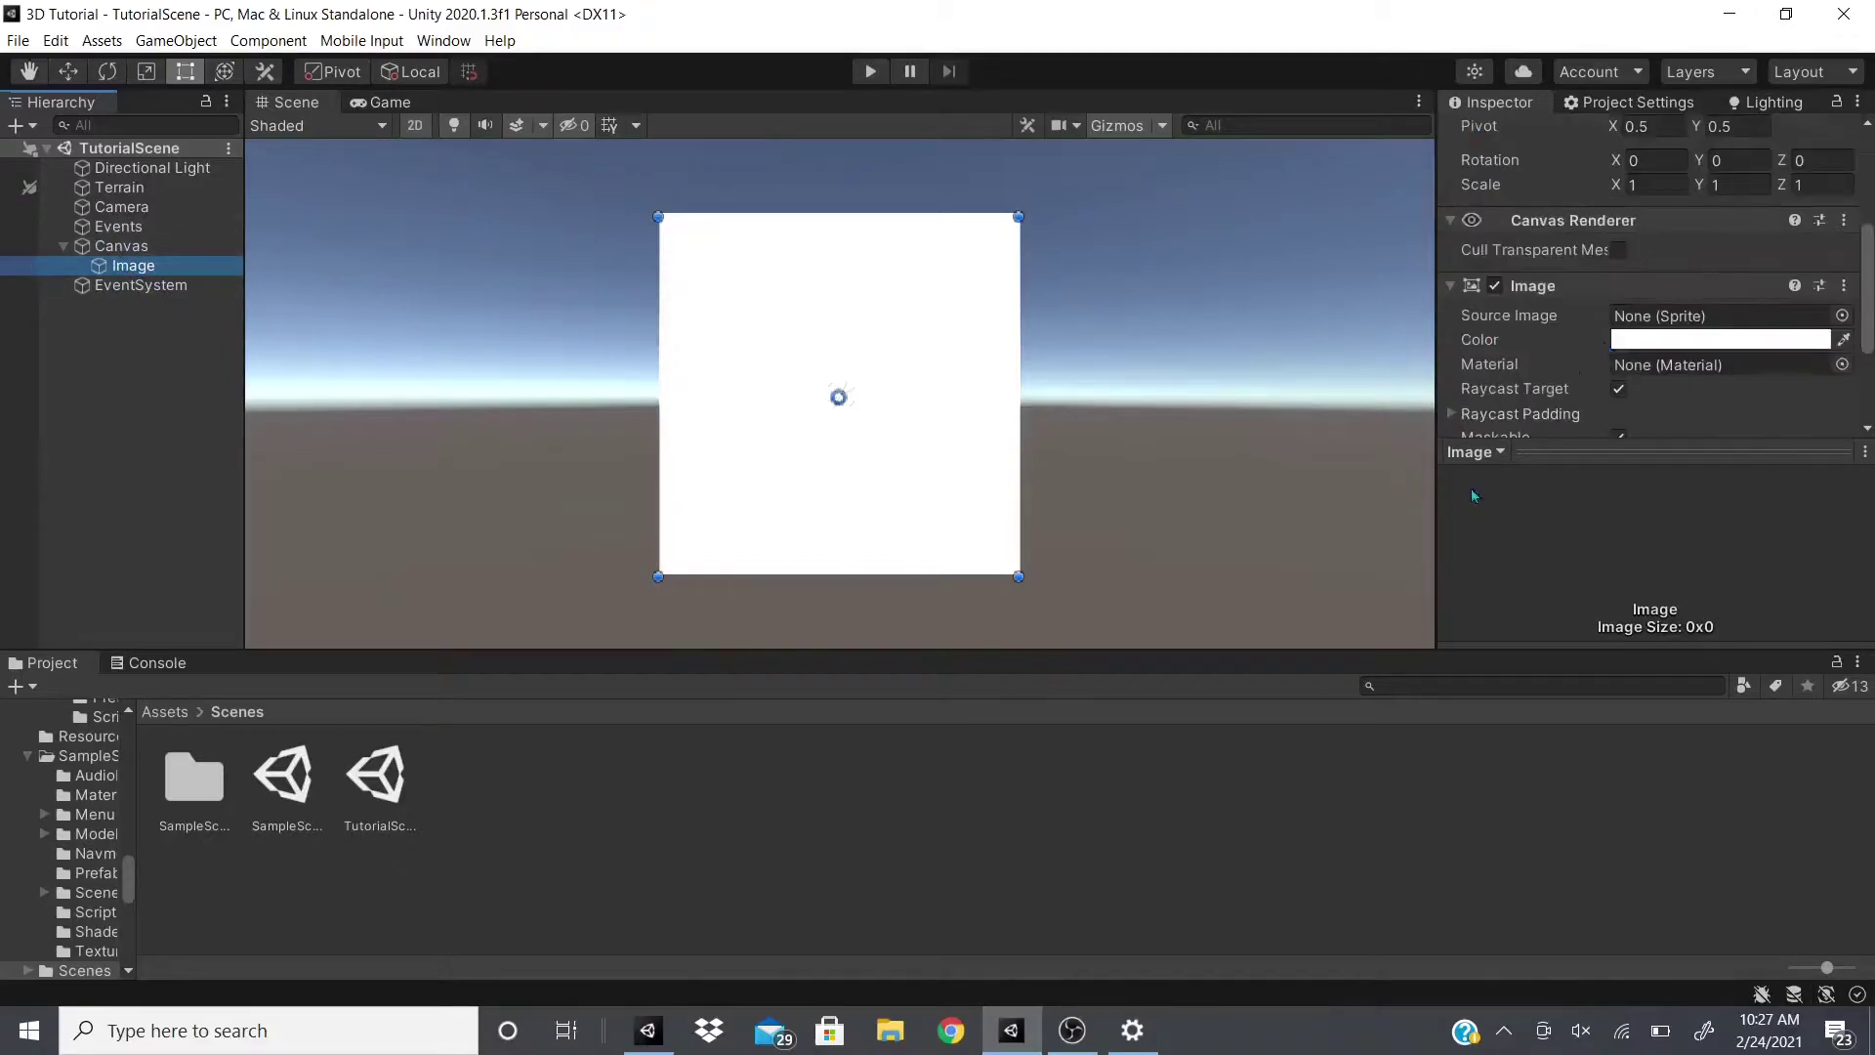
pyautogui.click(178, 667)
pyautogui.moveTo(254, 650); pyautogui.dragTo(293, 833)
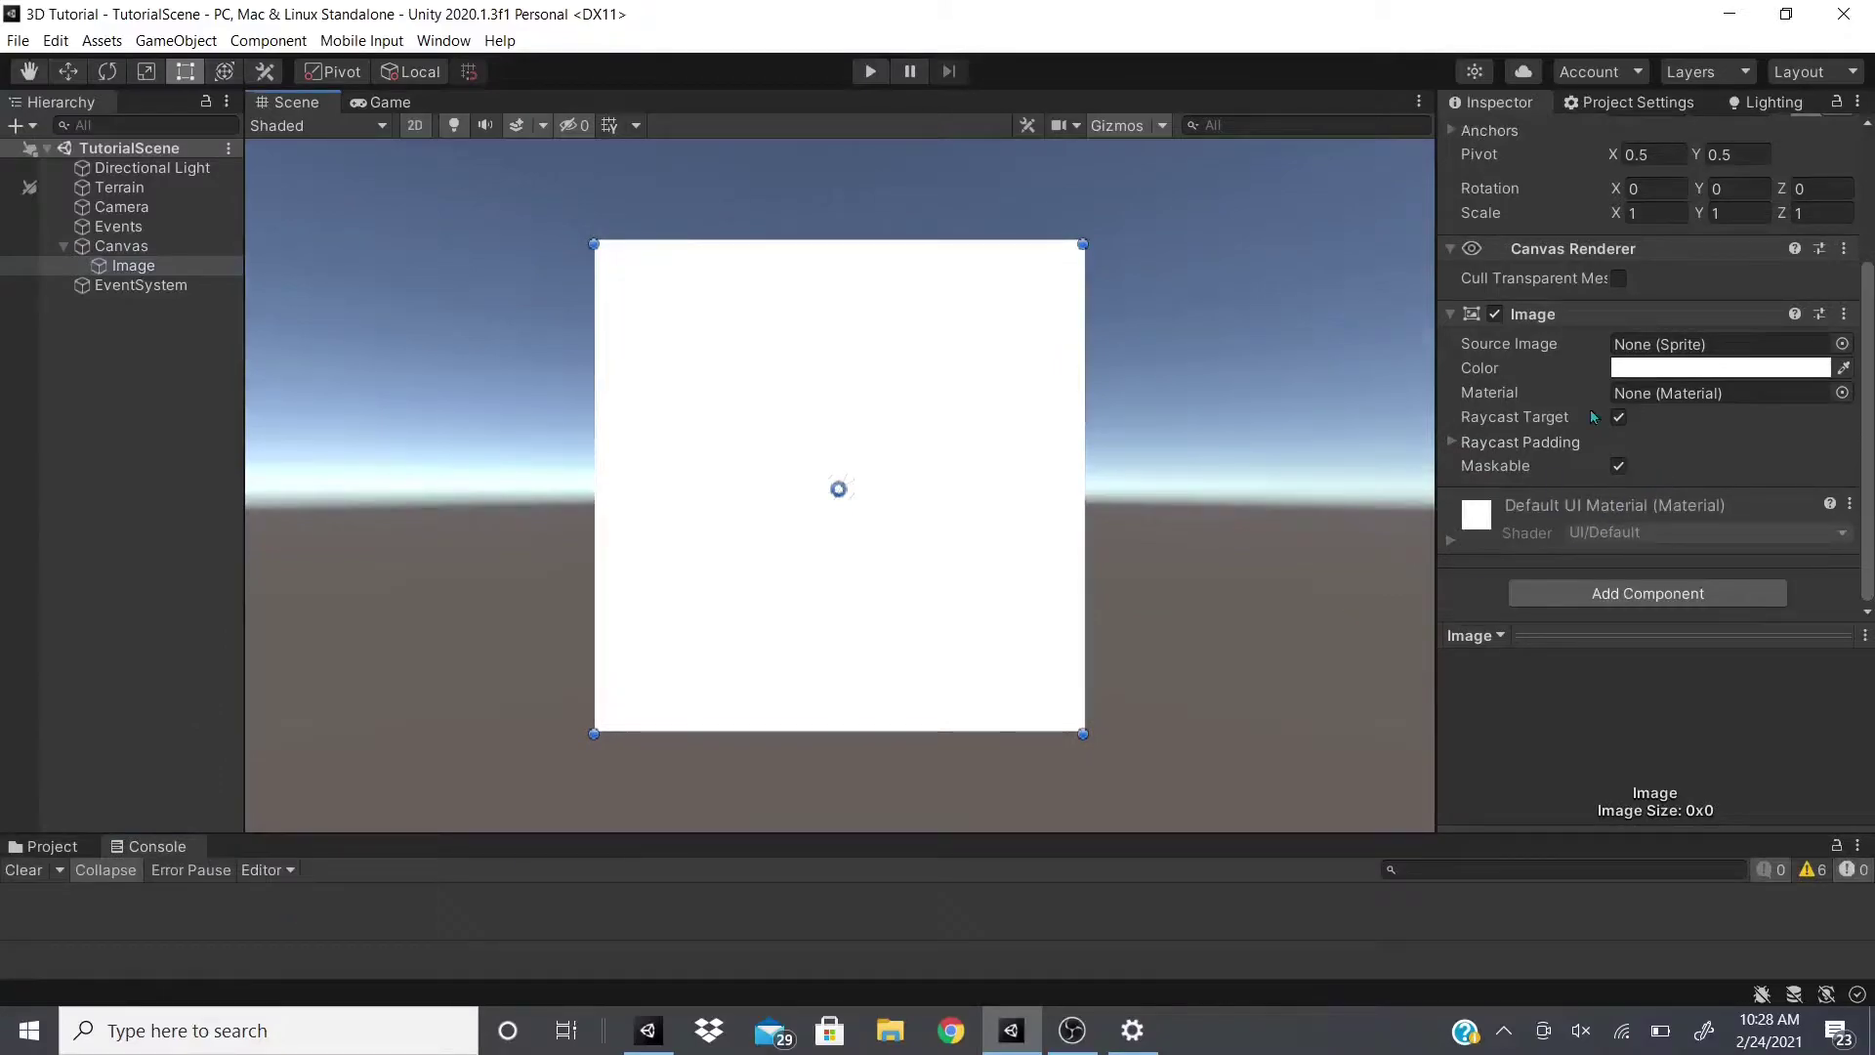
pyautogui.click(1649, 593)
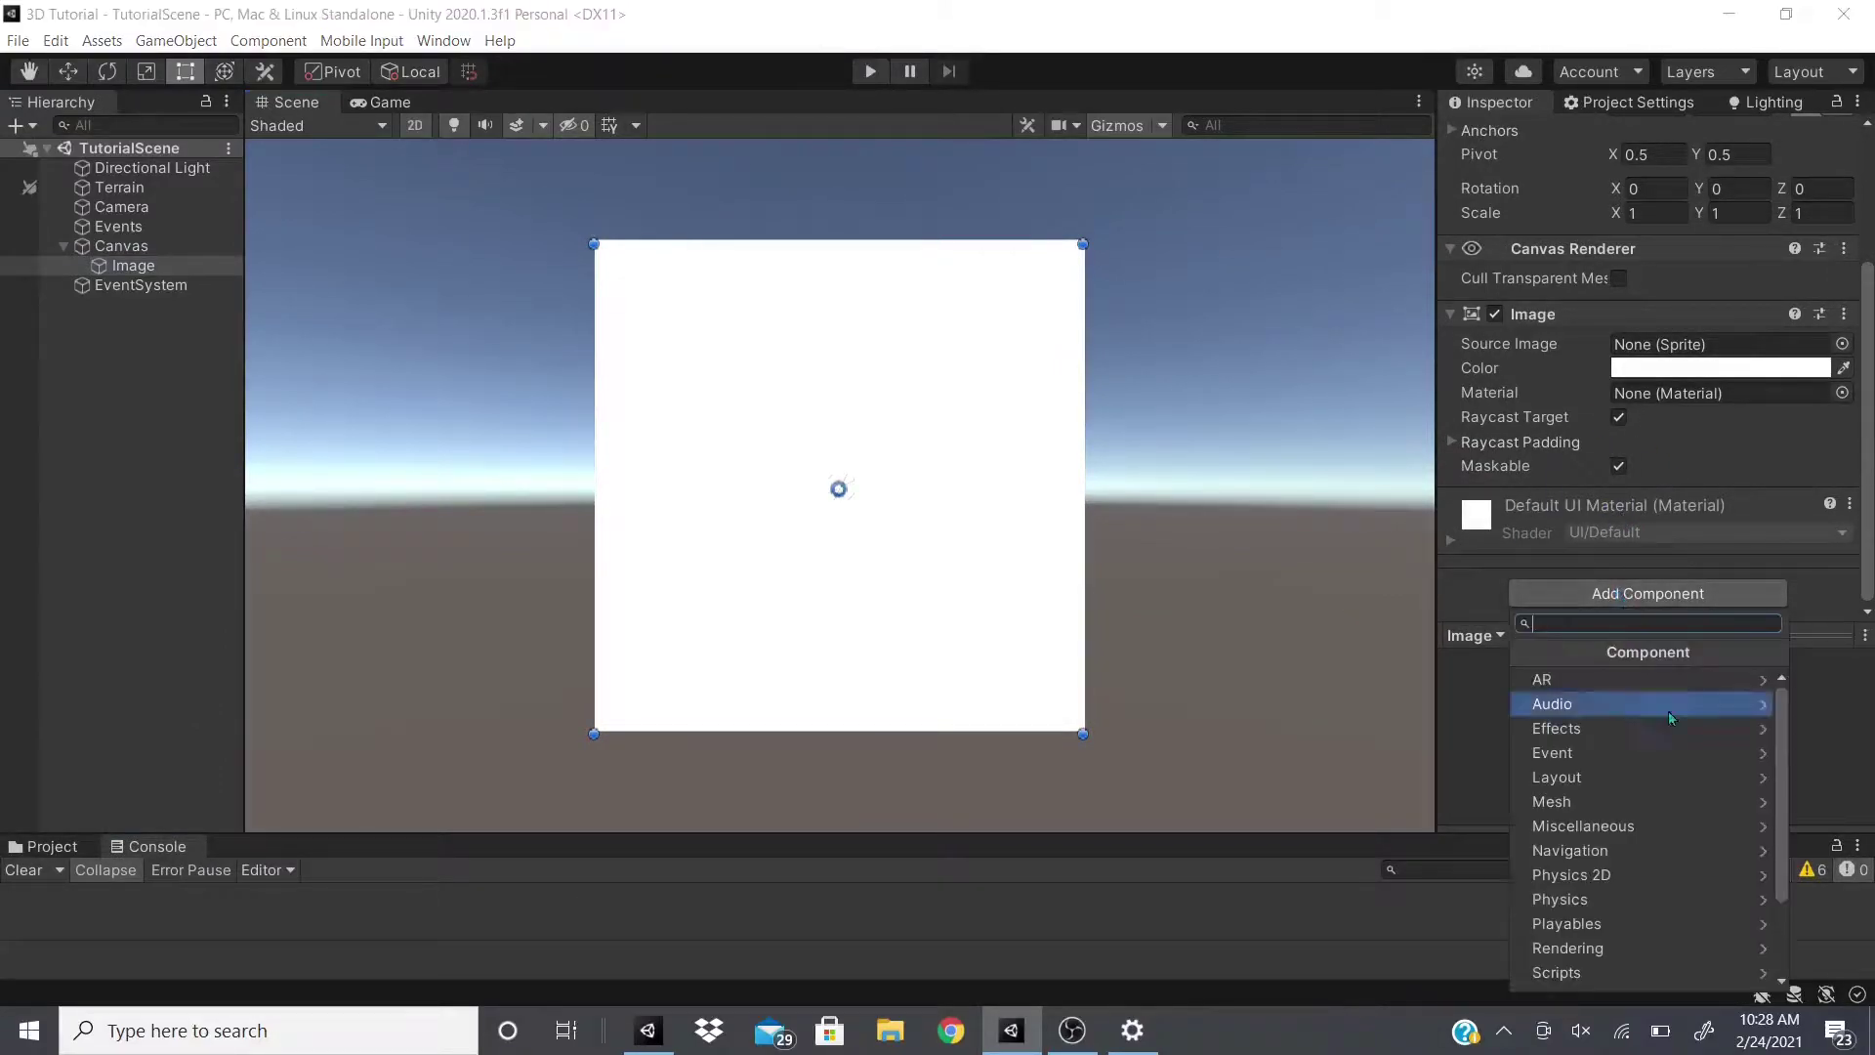
pyautogui.click(1660, 752)
pyautogui.click(1661, 704)
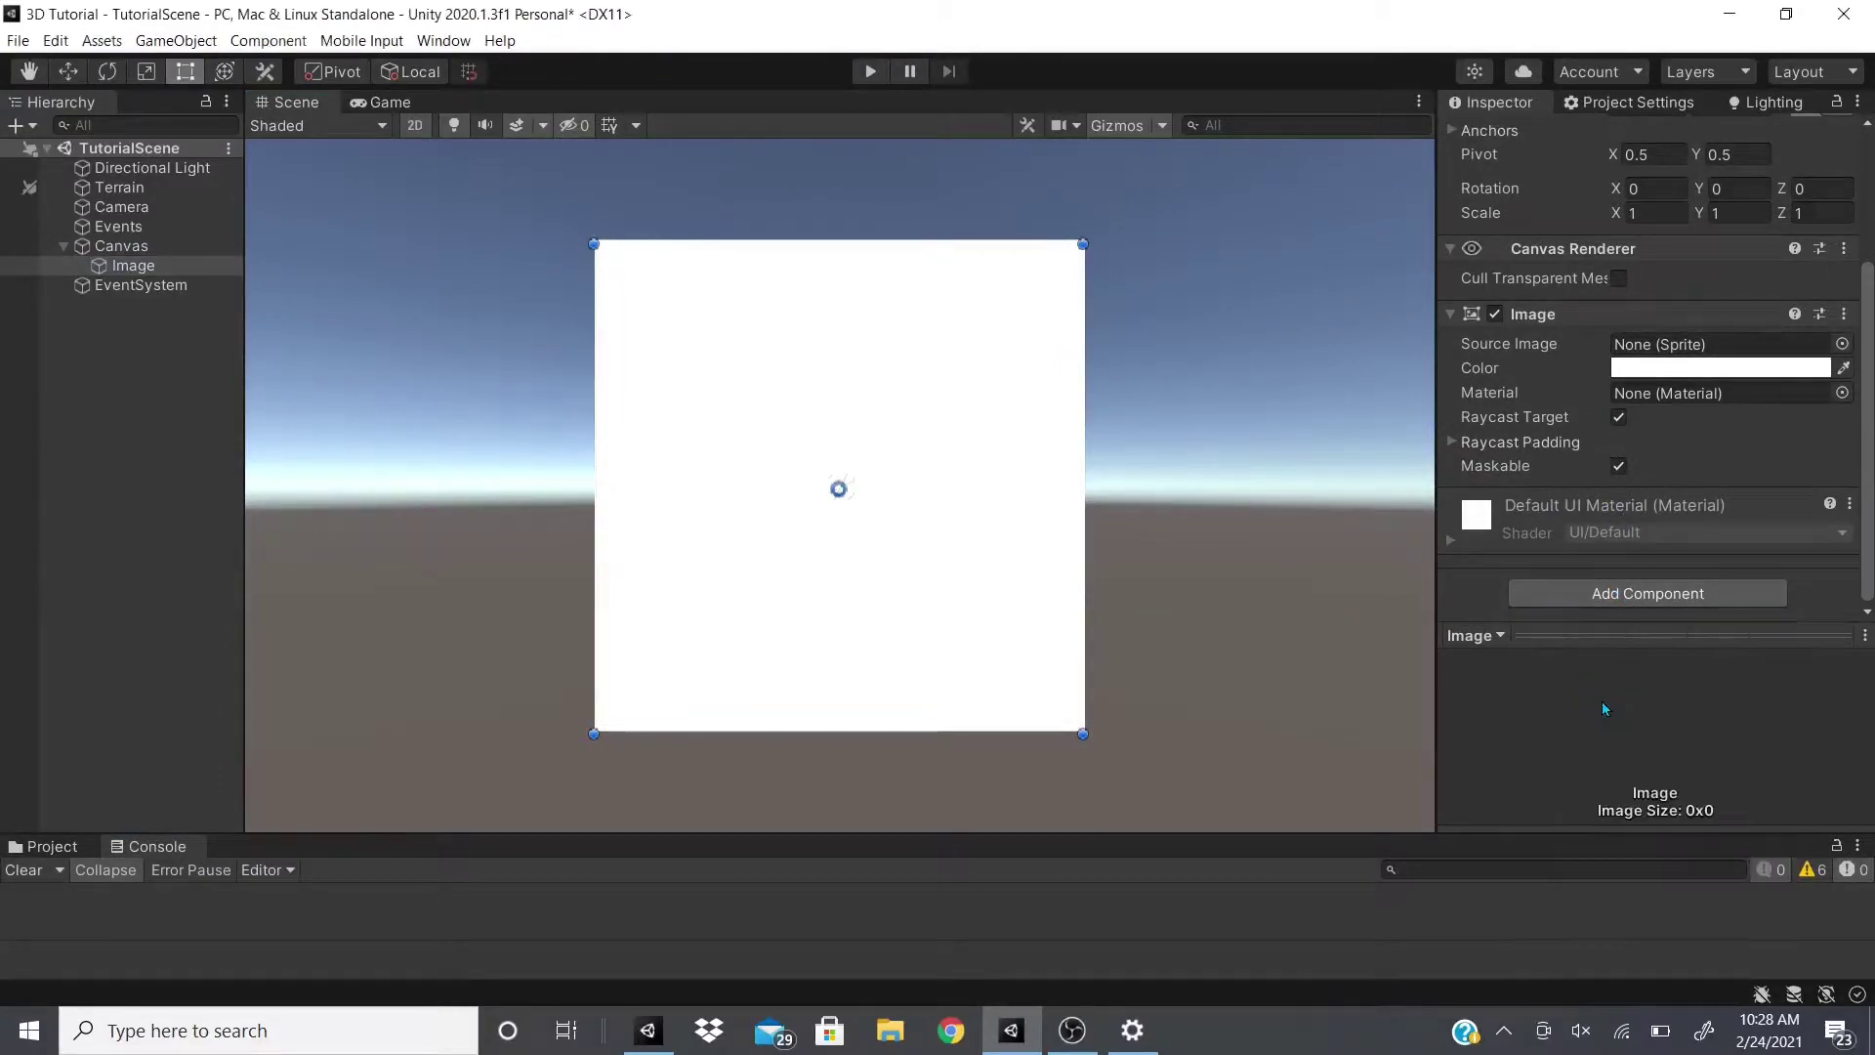
# Remove the Event Trigger component from the Events object.
pyautogui.click(110, 232)
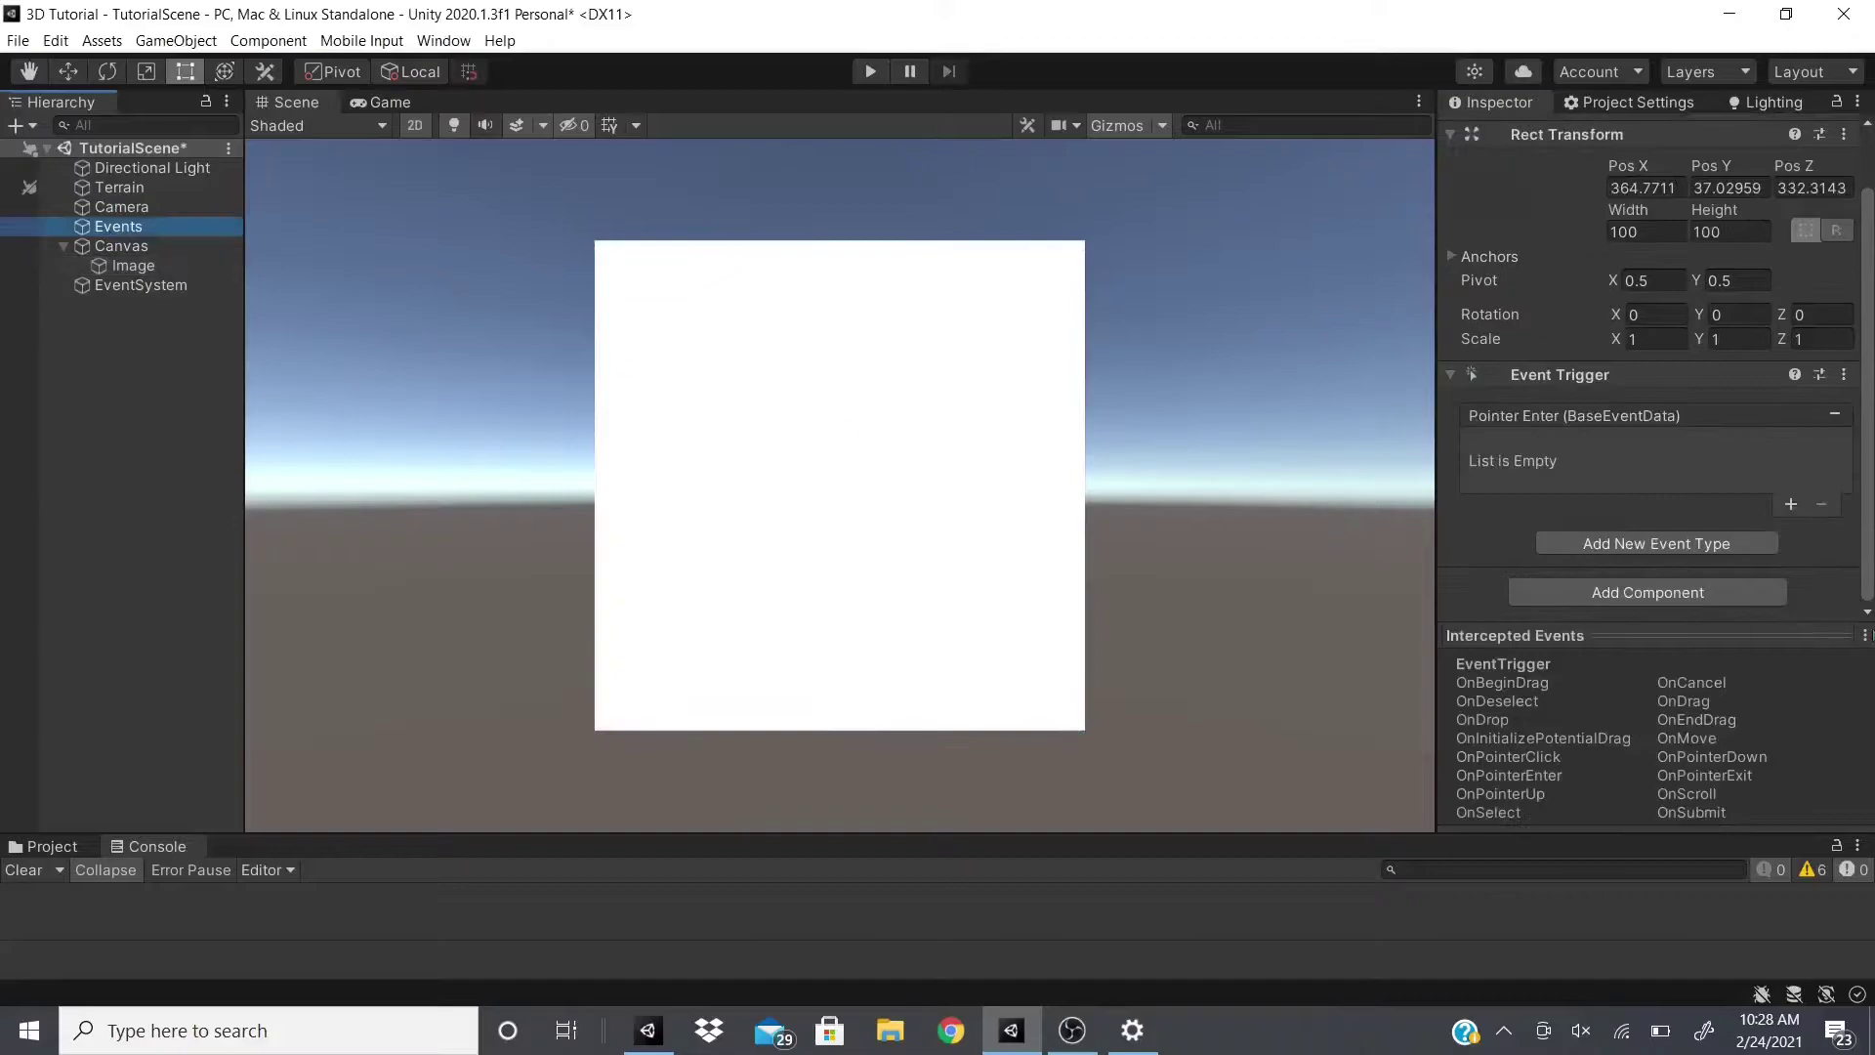
pyautogui.click(1844, 375)
pyautogui.click(1756, 427)
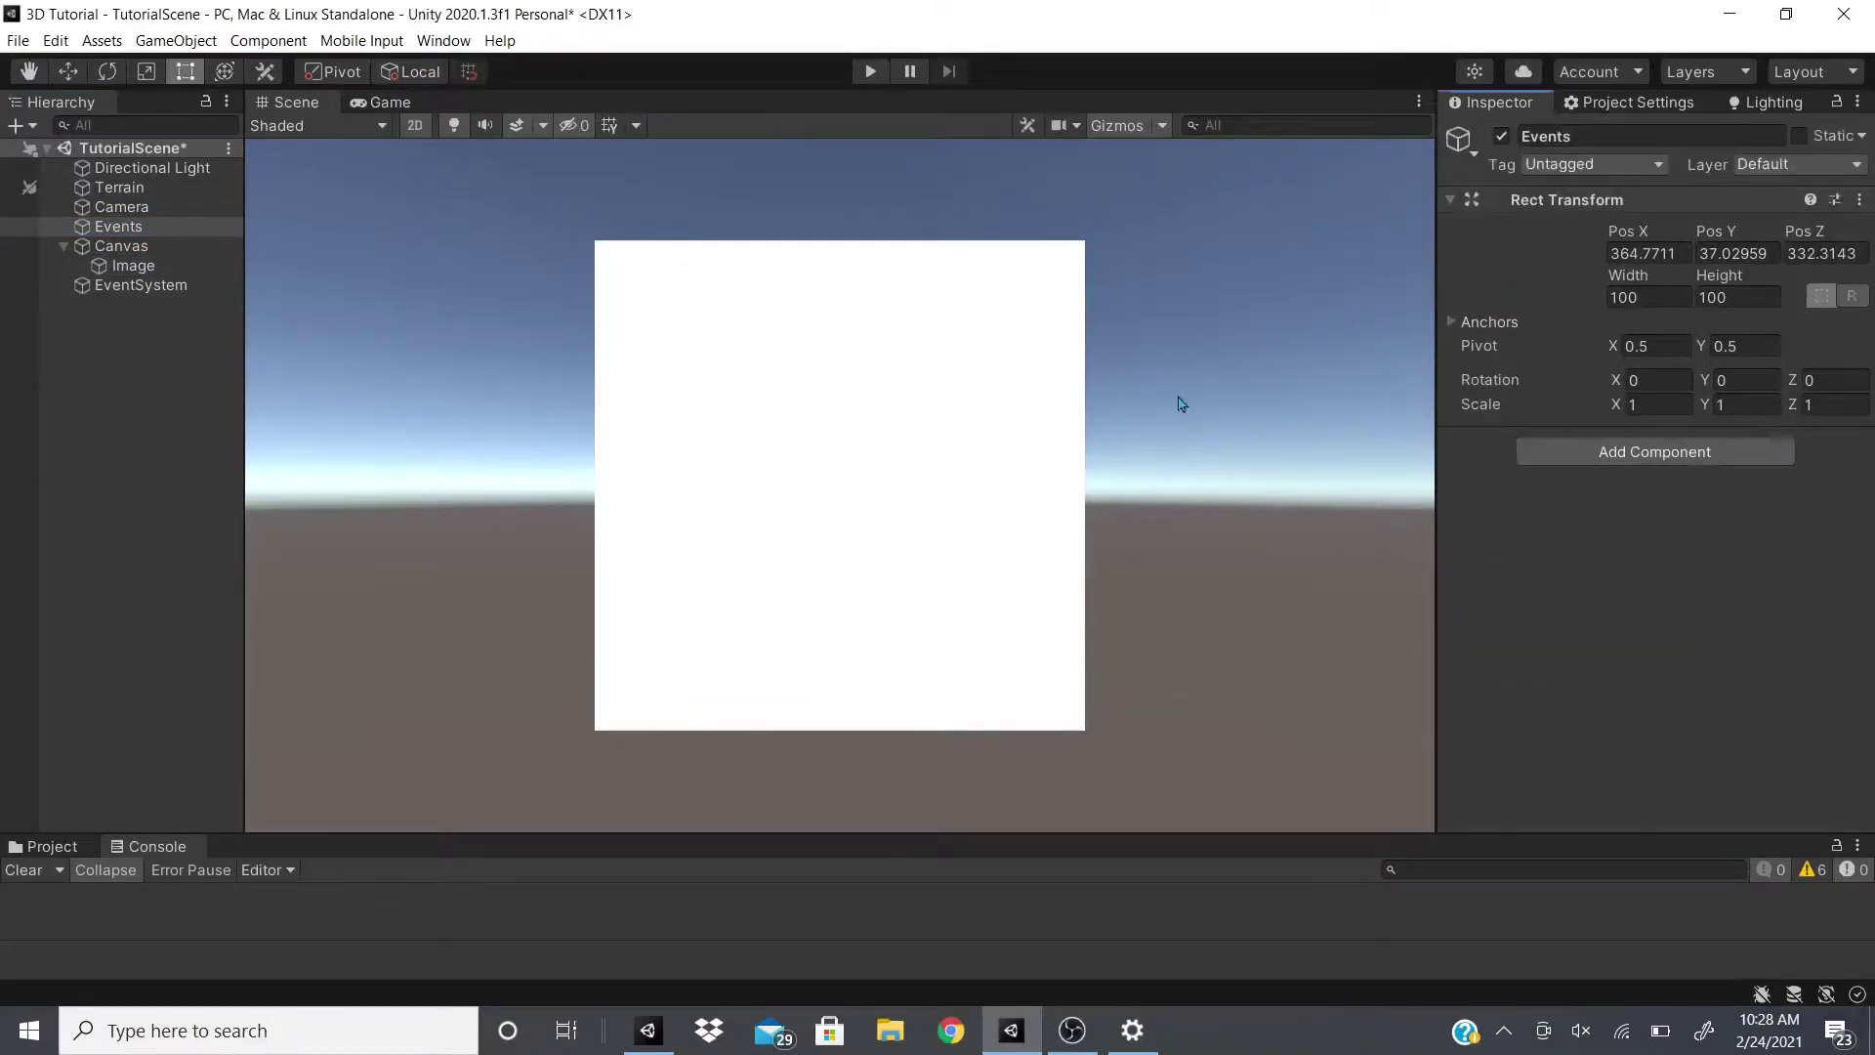
# Add a Pointer Enter event to the Image's Event Trigger and start Play mode.
pyautogui.click(134, 272)
pyautogui.scroll(-3, 1747, 510)
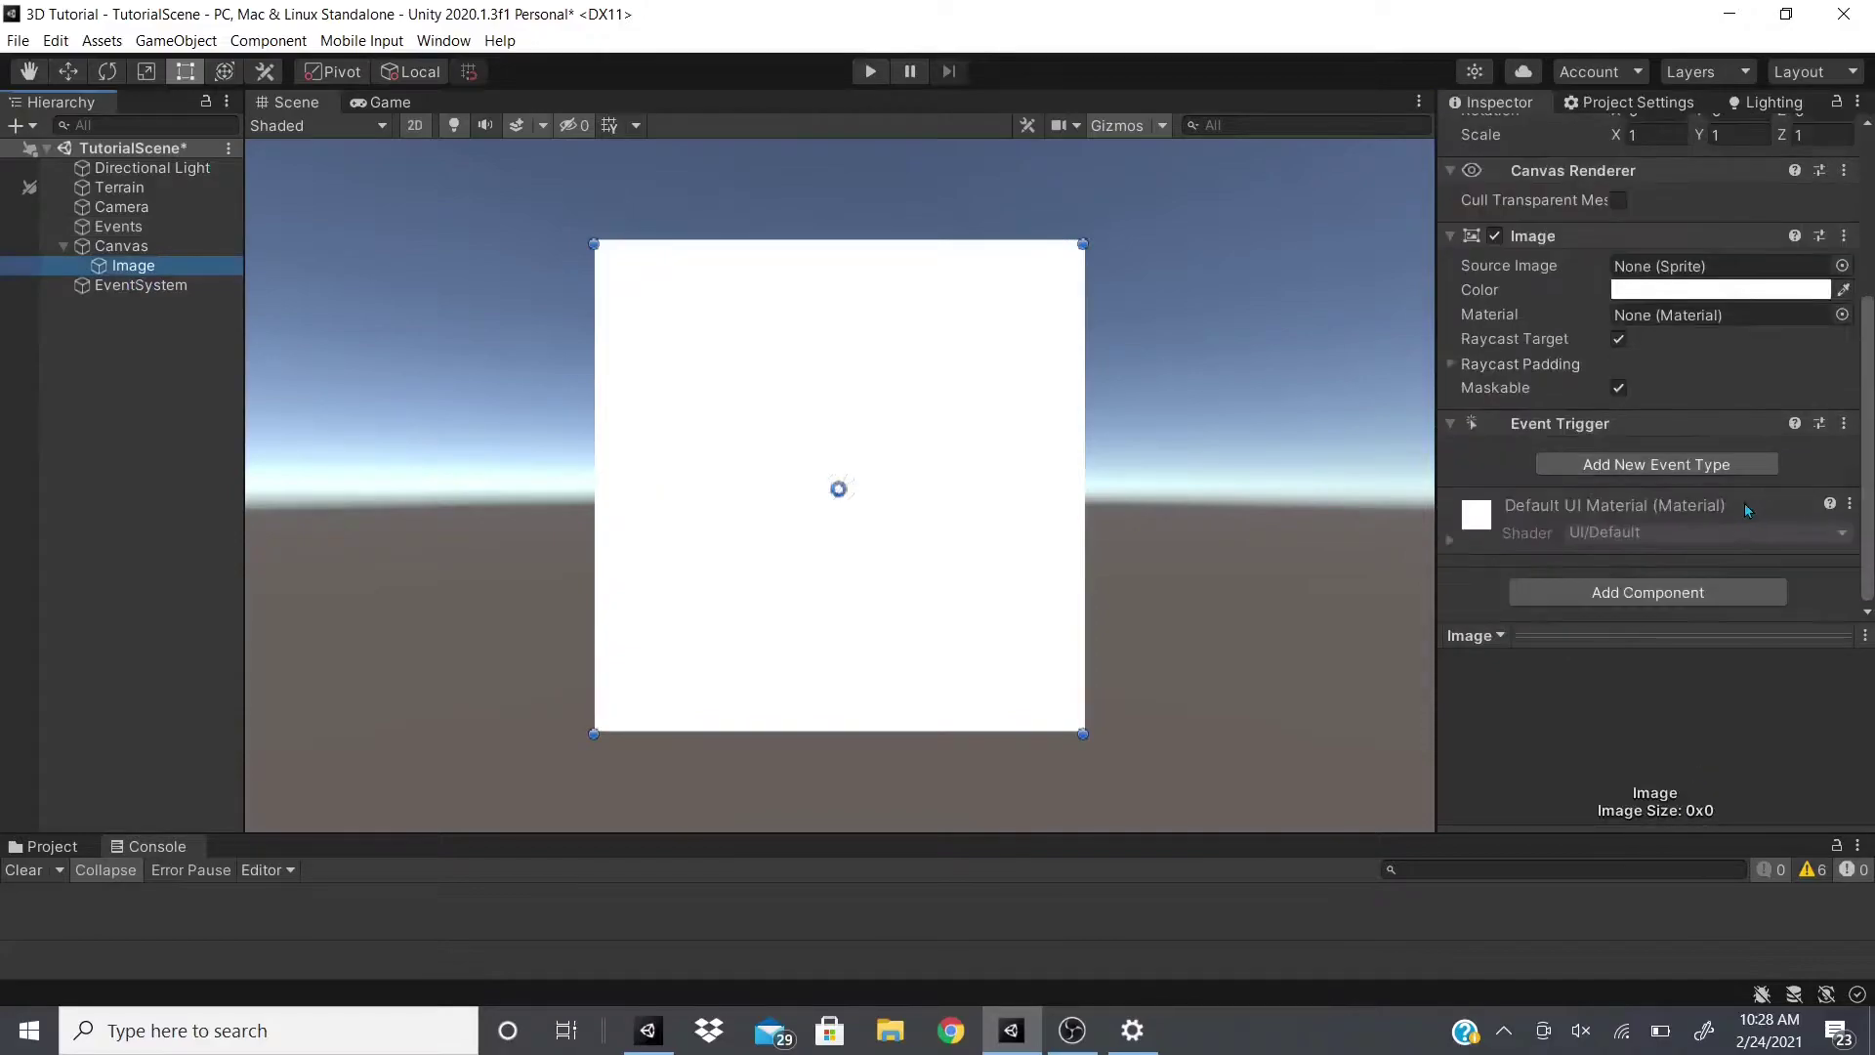
pyautogui.click(1737, 465)
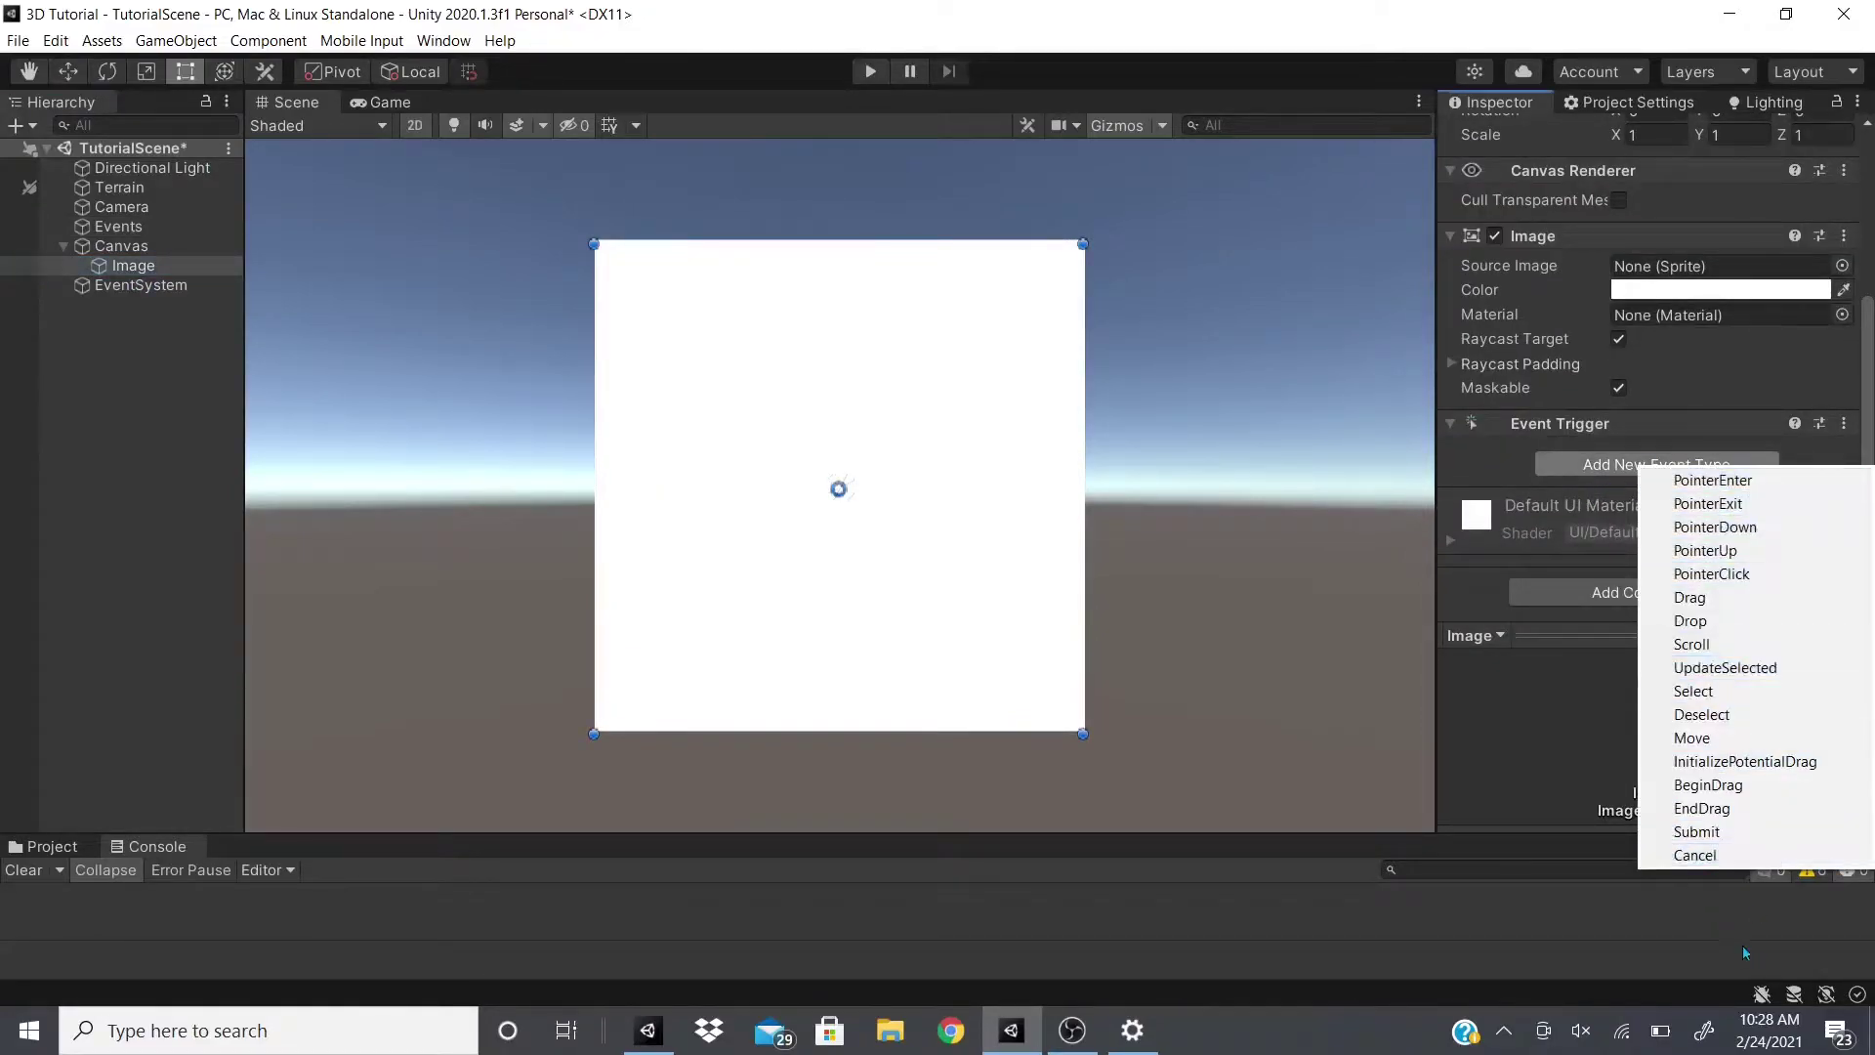
pyautogui.click(1713, 481)
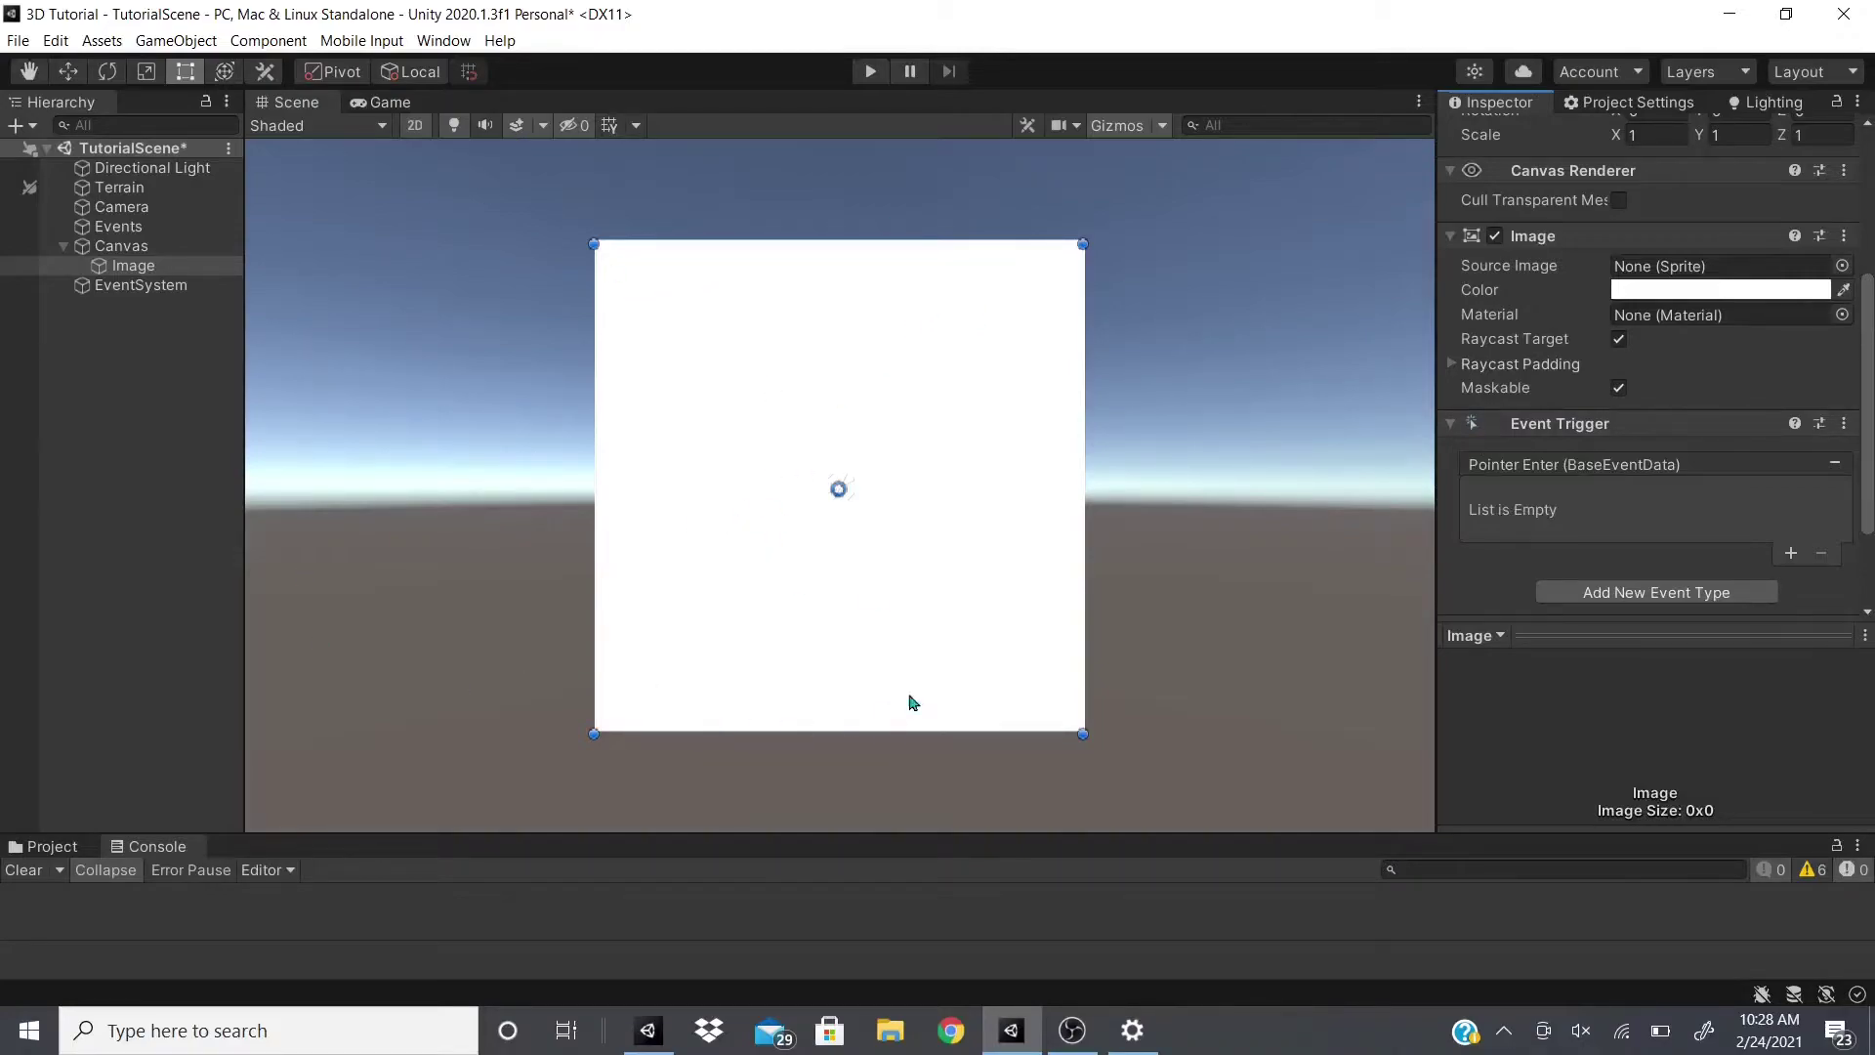
pyautogui.hotkey('ctrl', 'p')
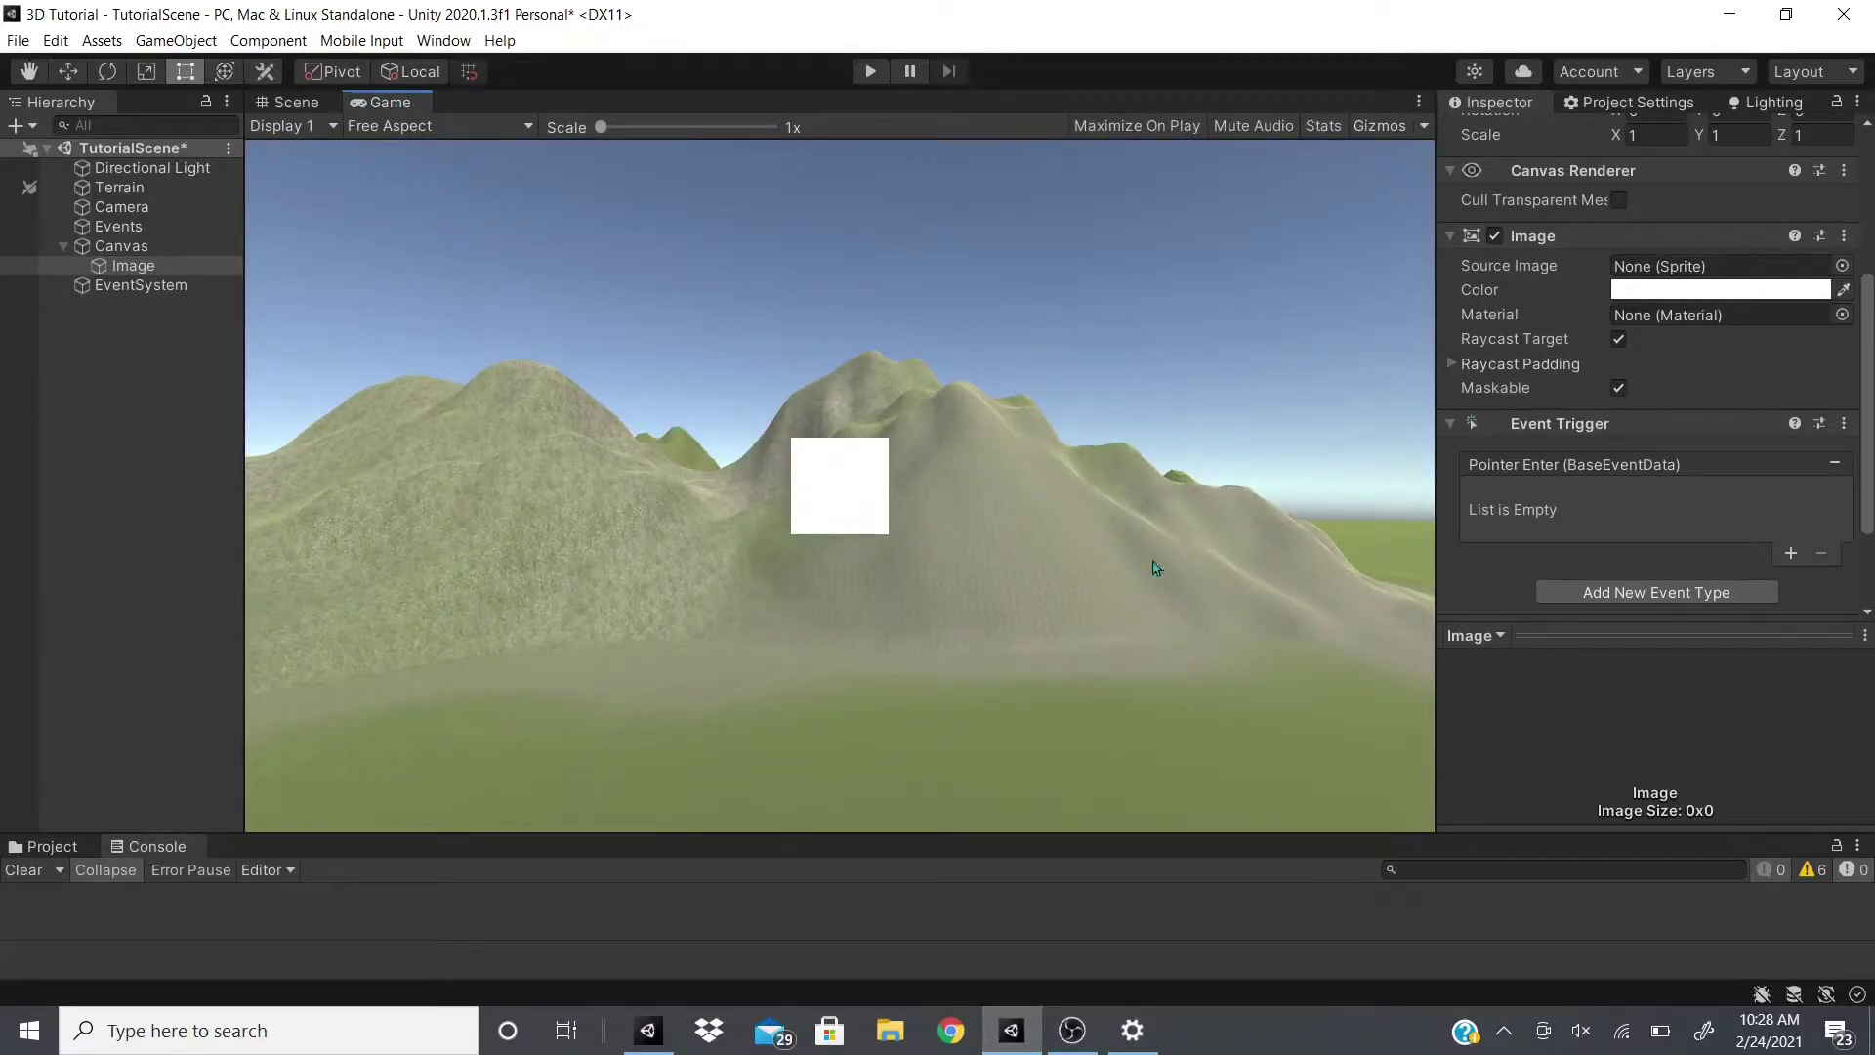
# Give Pointer Enter a callback on Terrain calling GameObject.SetActive, left unchecked.
pyautogui.click(1788, 553)
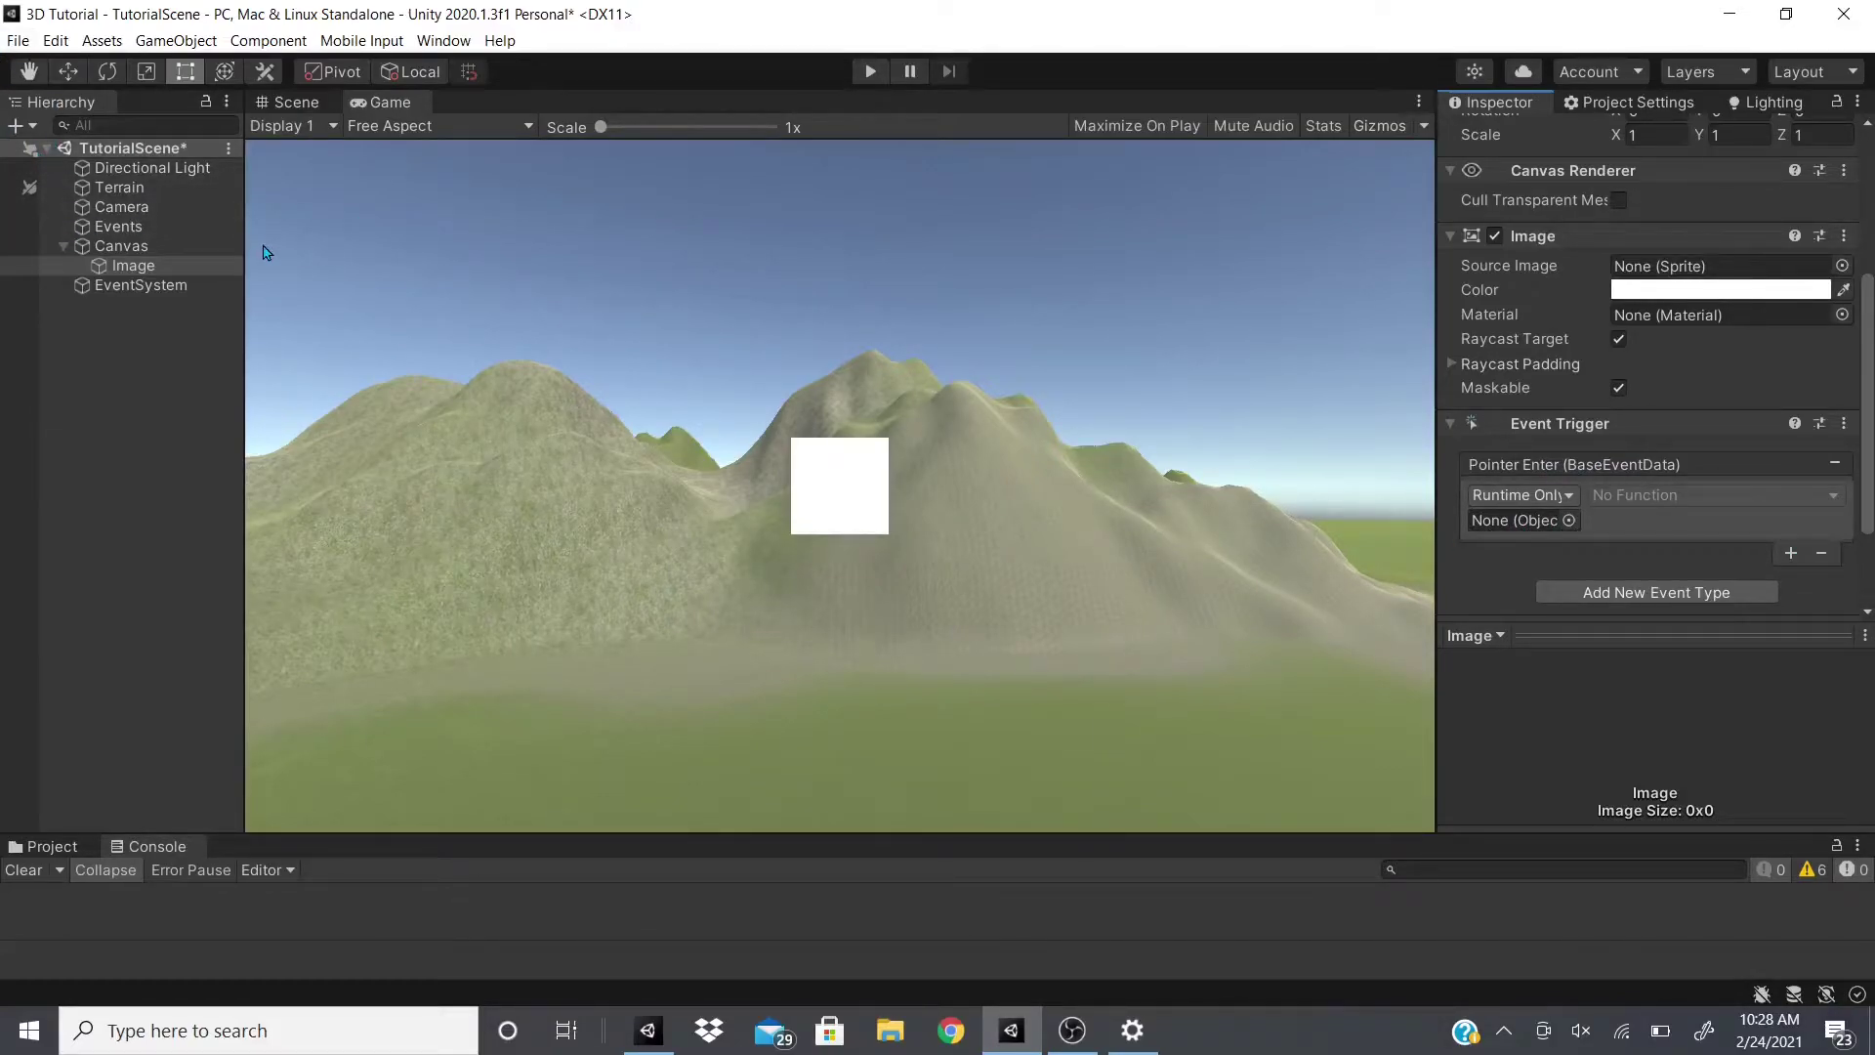
pyautogui.moveTo(89, 224); pyautogui.dragTo(1496, 537)
pyautogui.click(1664, 495)
pyautogui.moveTo(1696, 567)
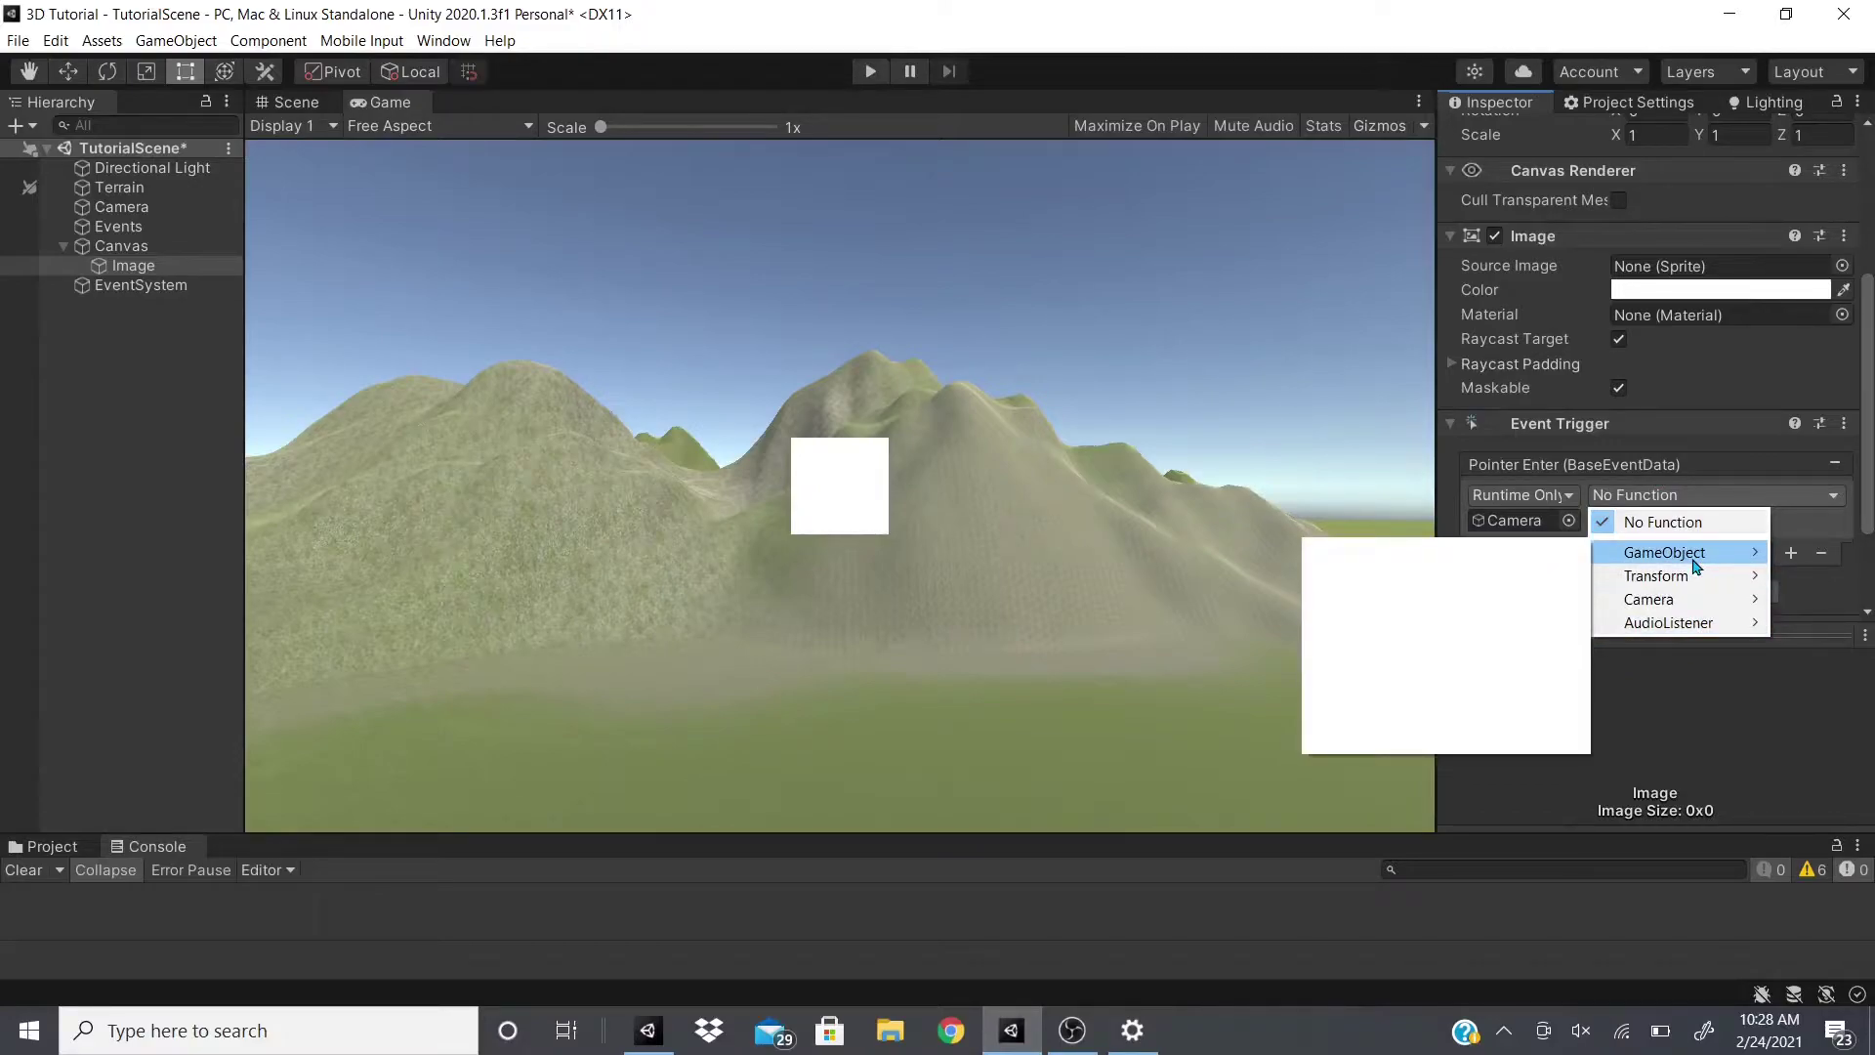
pyautogui.click(178, 312)
pyautogui.moveTo(147, 186); pyautogui.dragTo(1542, 521)
pyautogui.click(1663, 494)
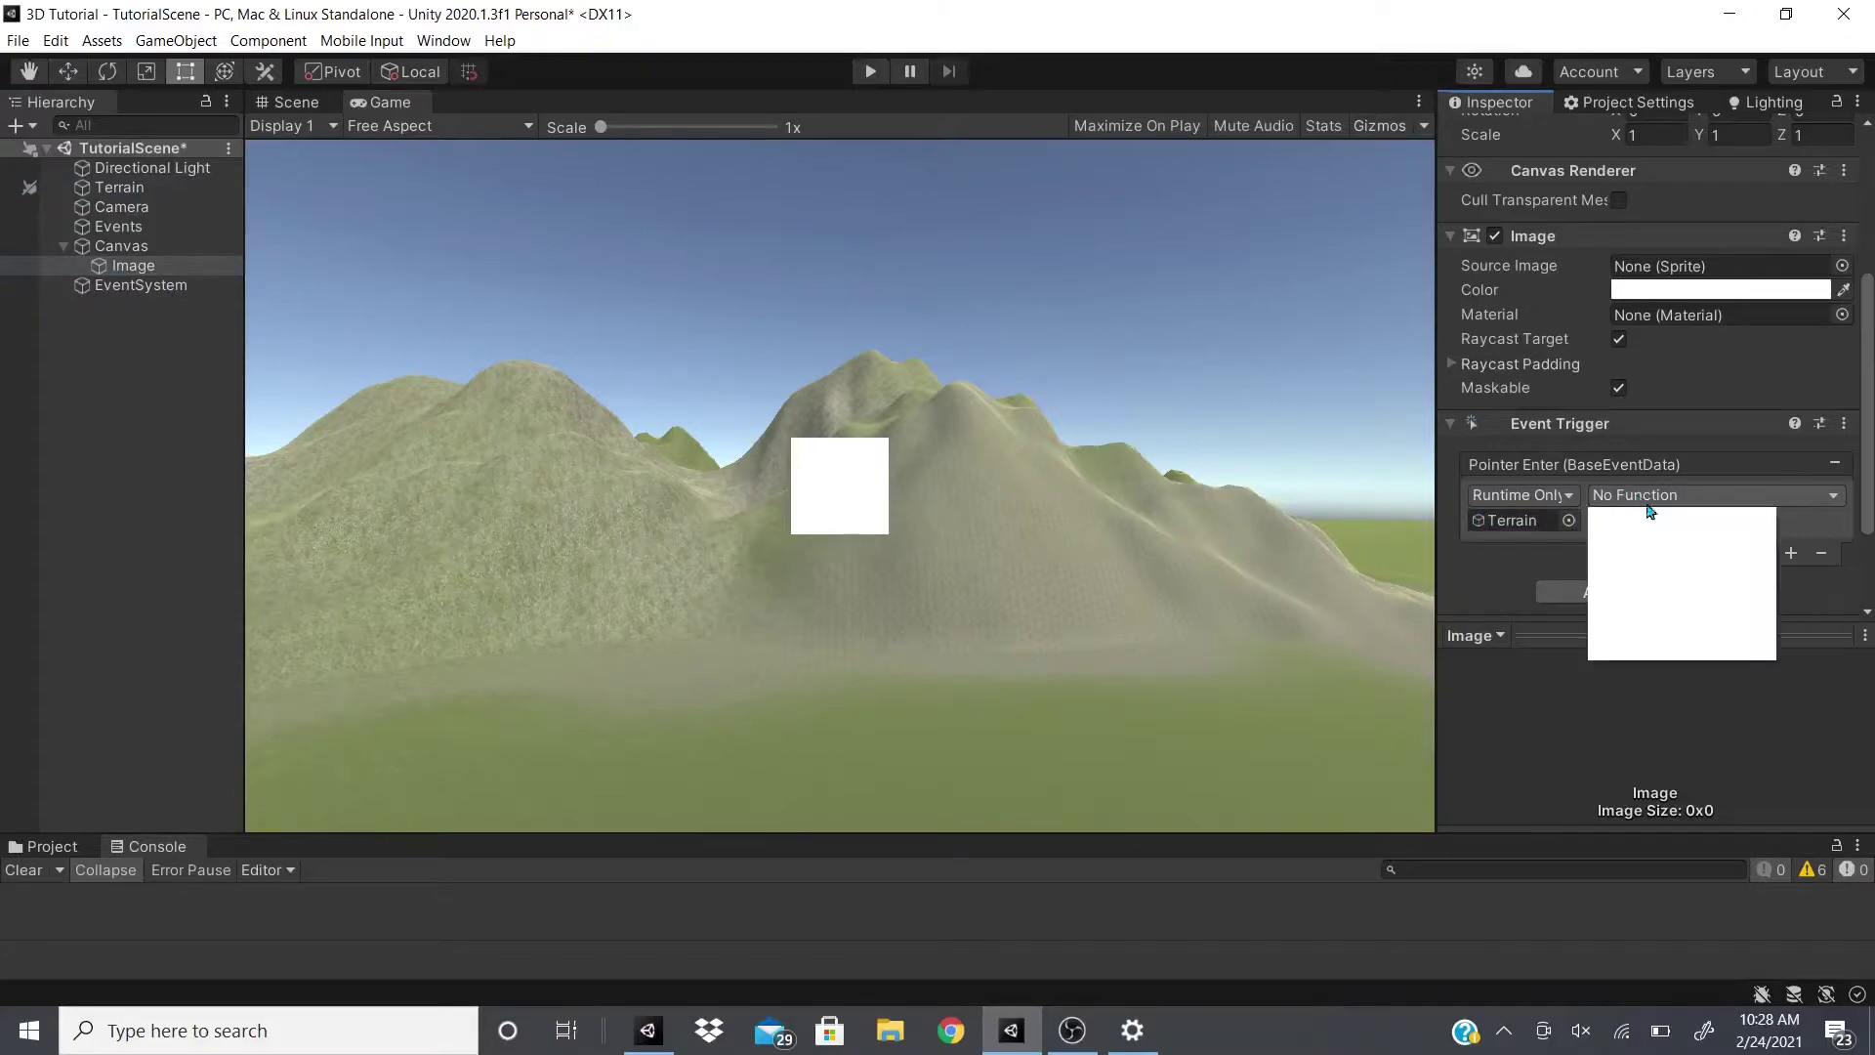
pyautogui.moveTo(1686, 559)
pyautogui.click(1417, 738)
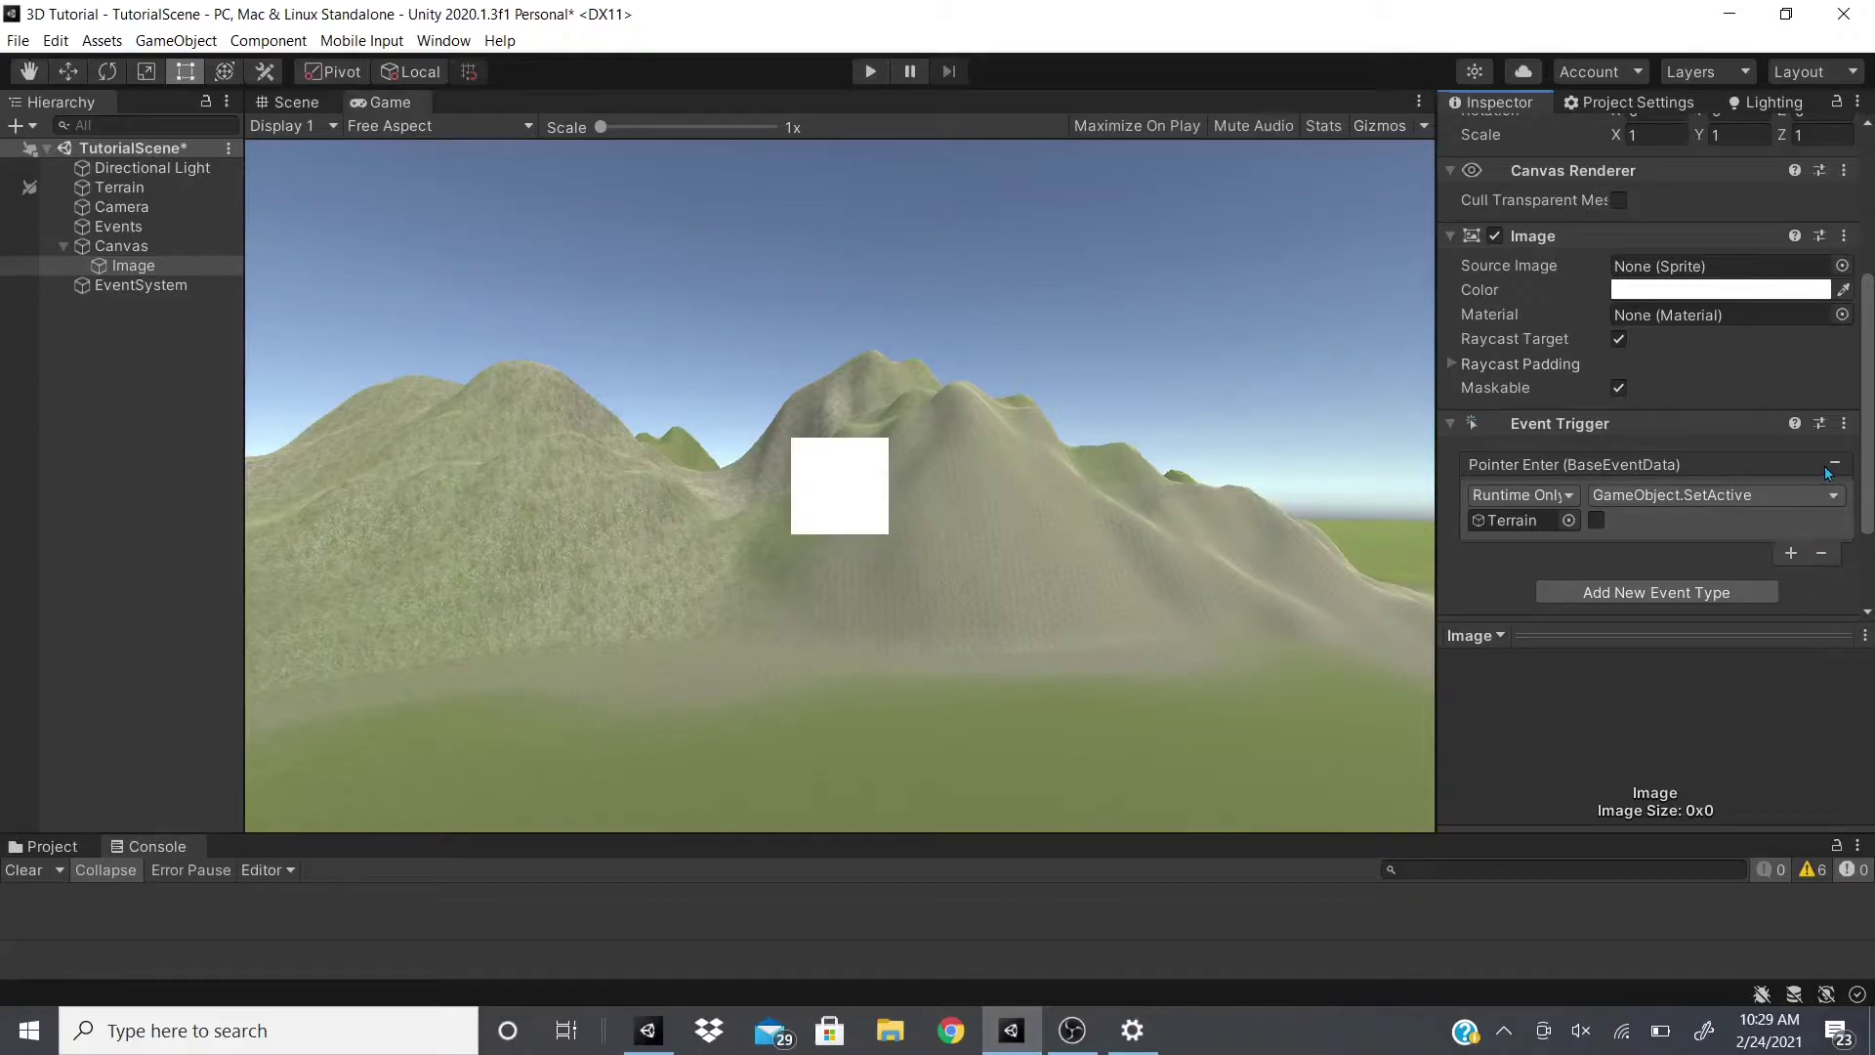
# Add a Pointer Exit callback setting Terrain active with SetActive ticked, then enter Play mode.
pyautogui.click(1660, 592)
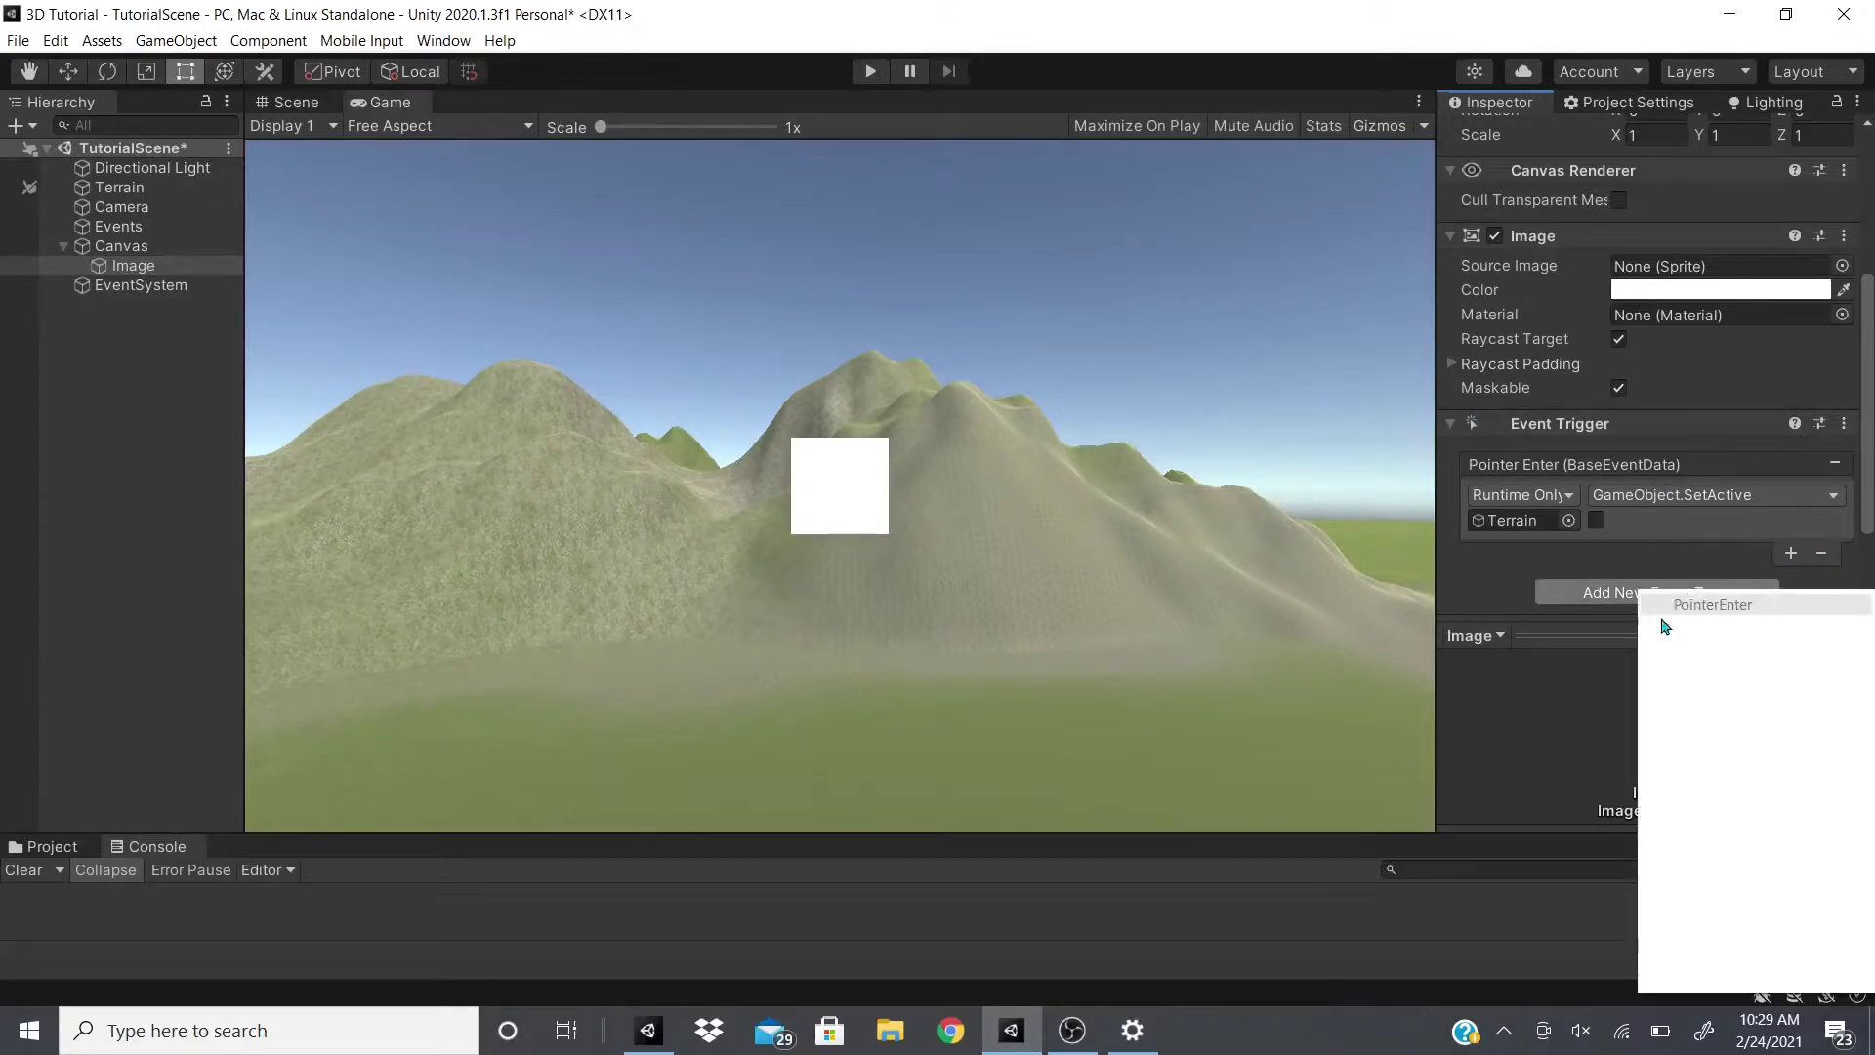
pyautogui.click(1708, 628)
pyautogui.scroll(-5, 1660, 547)
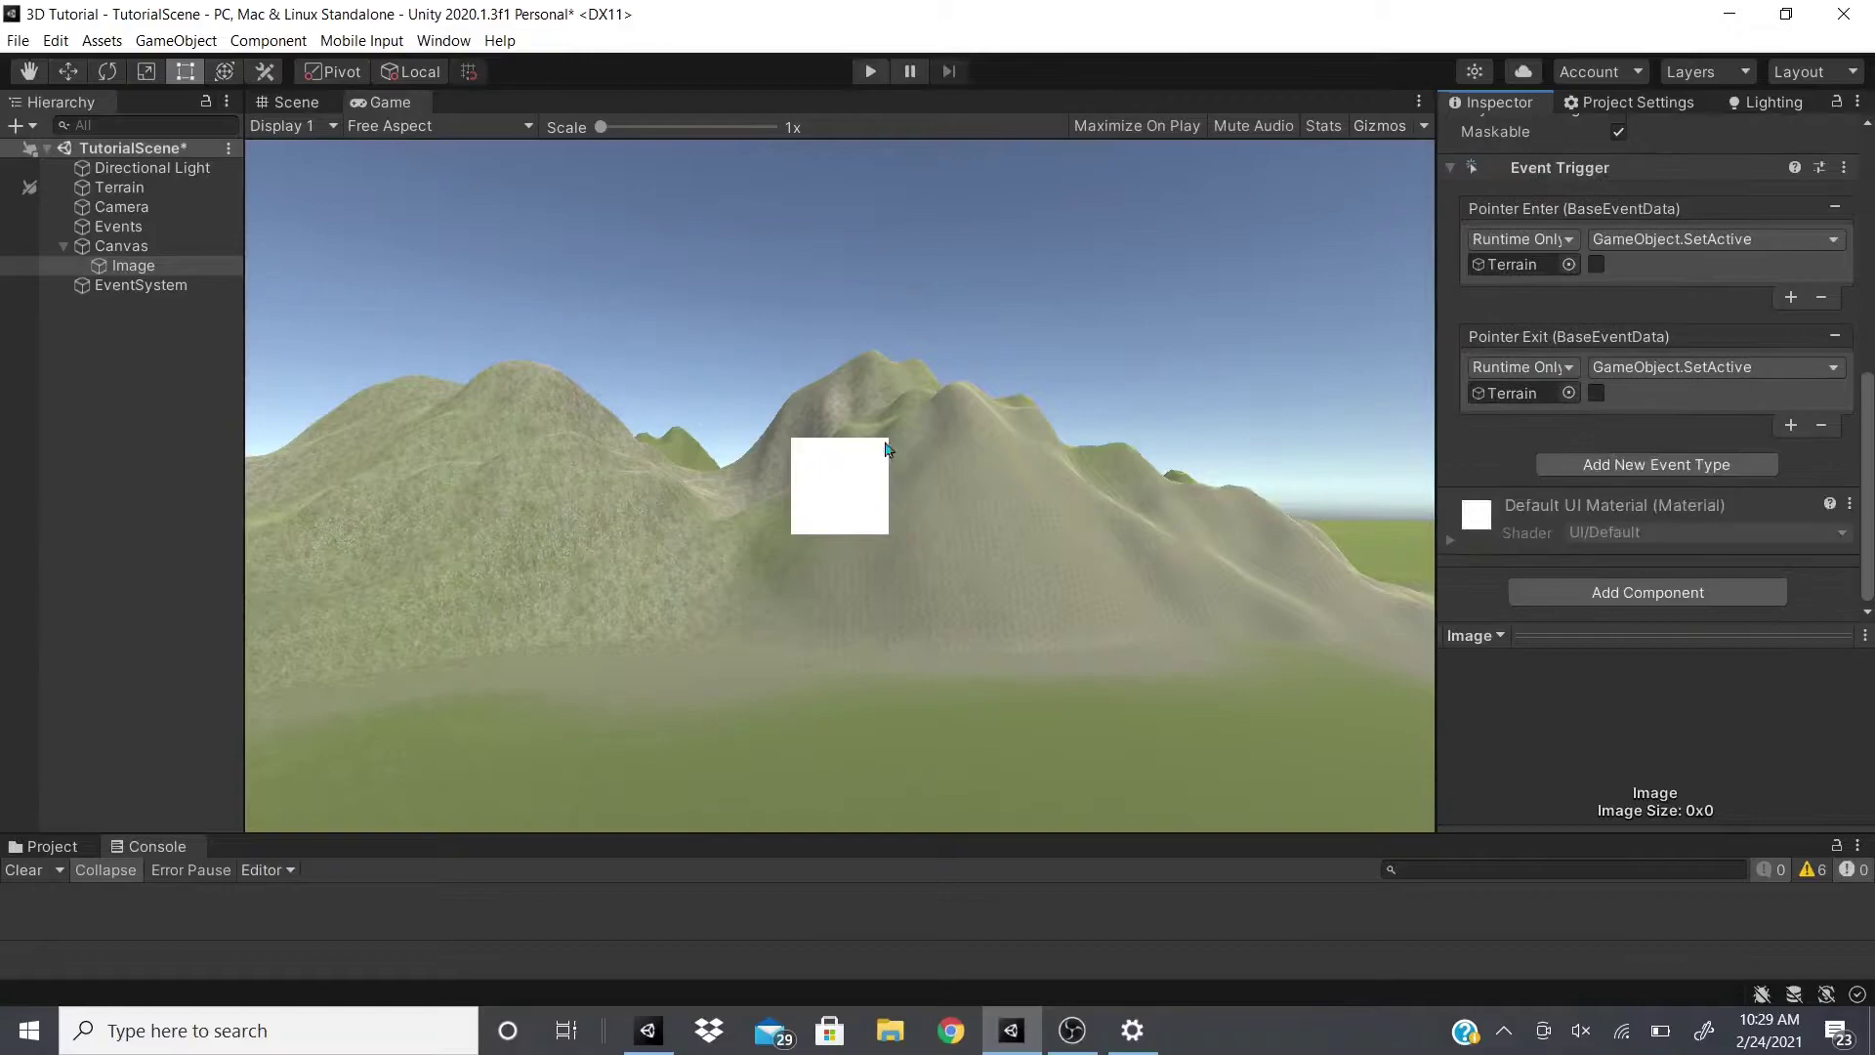
pyautogui.click(1597, 393)
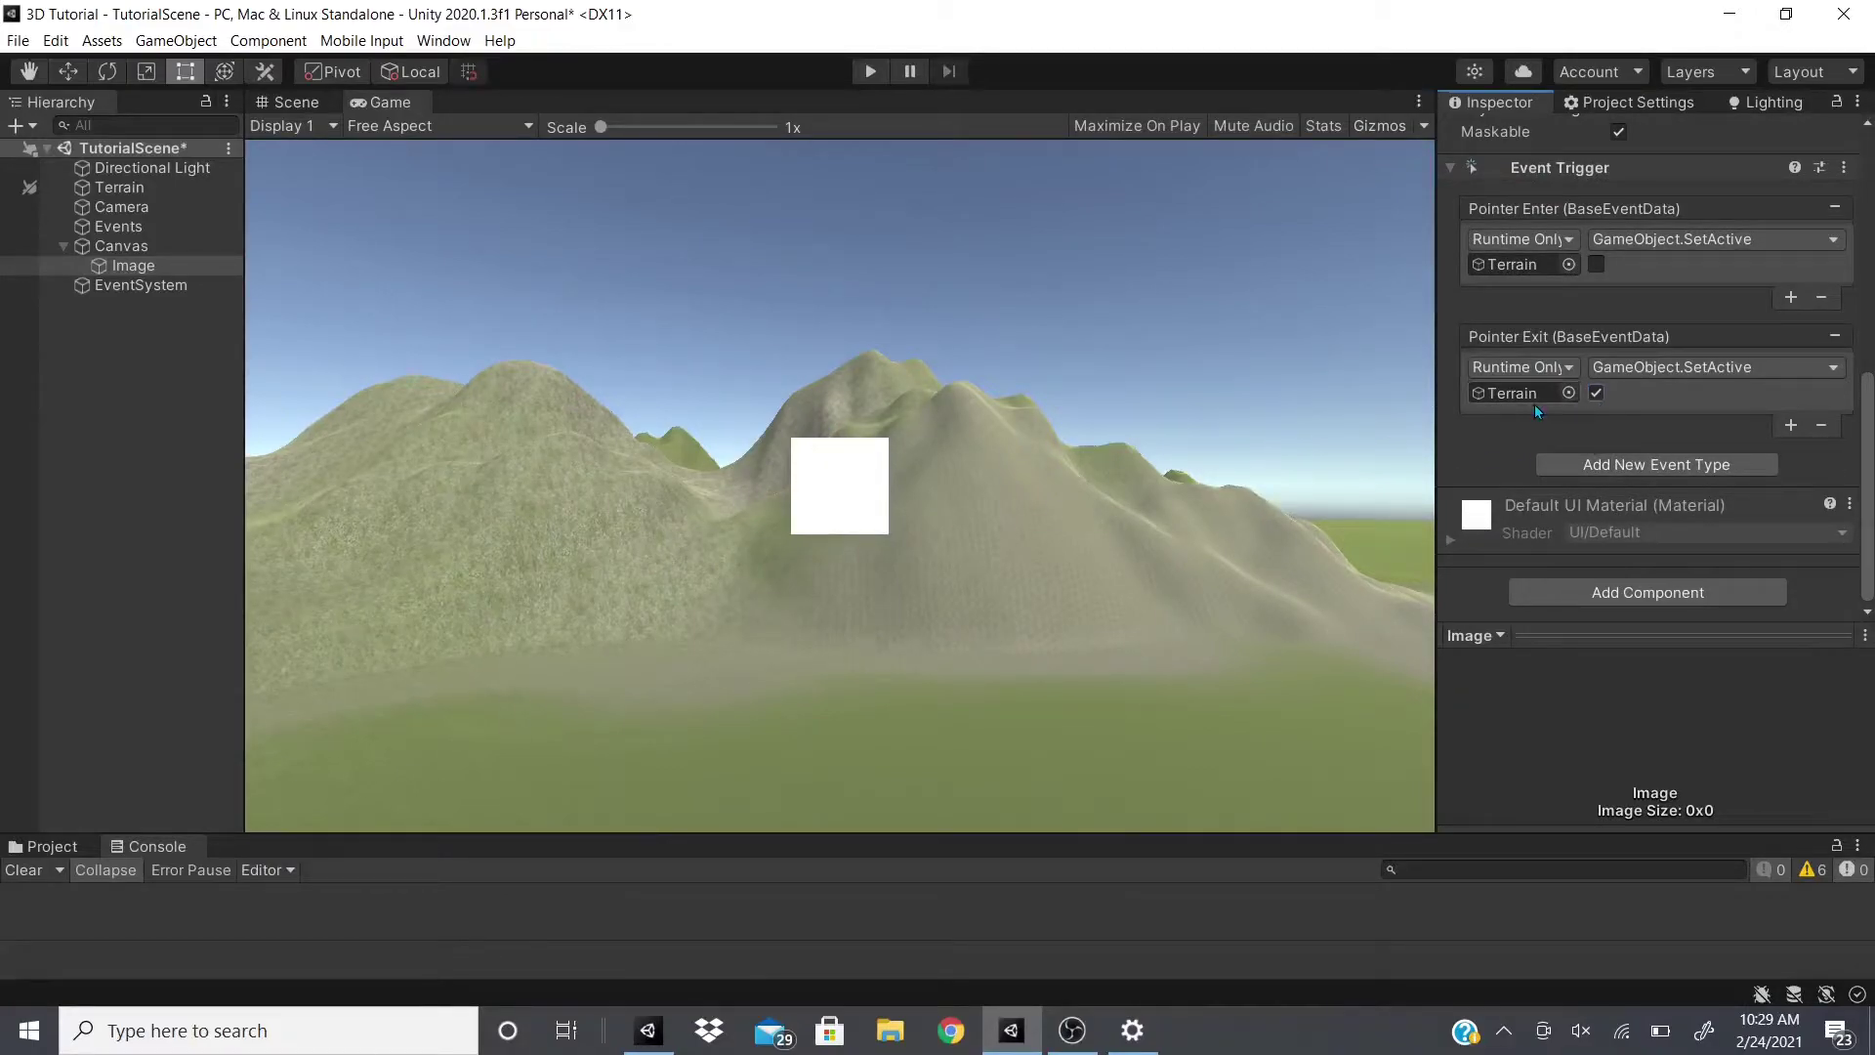
pyautogui.click(859, 72)
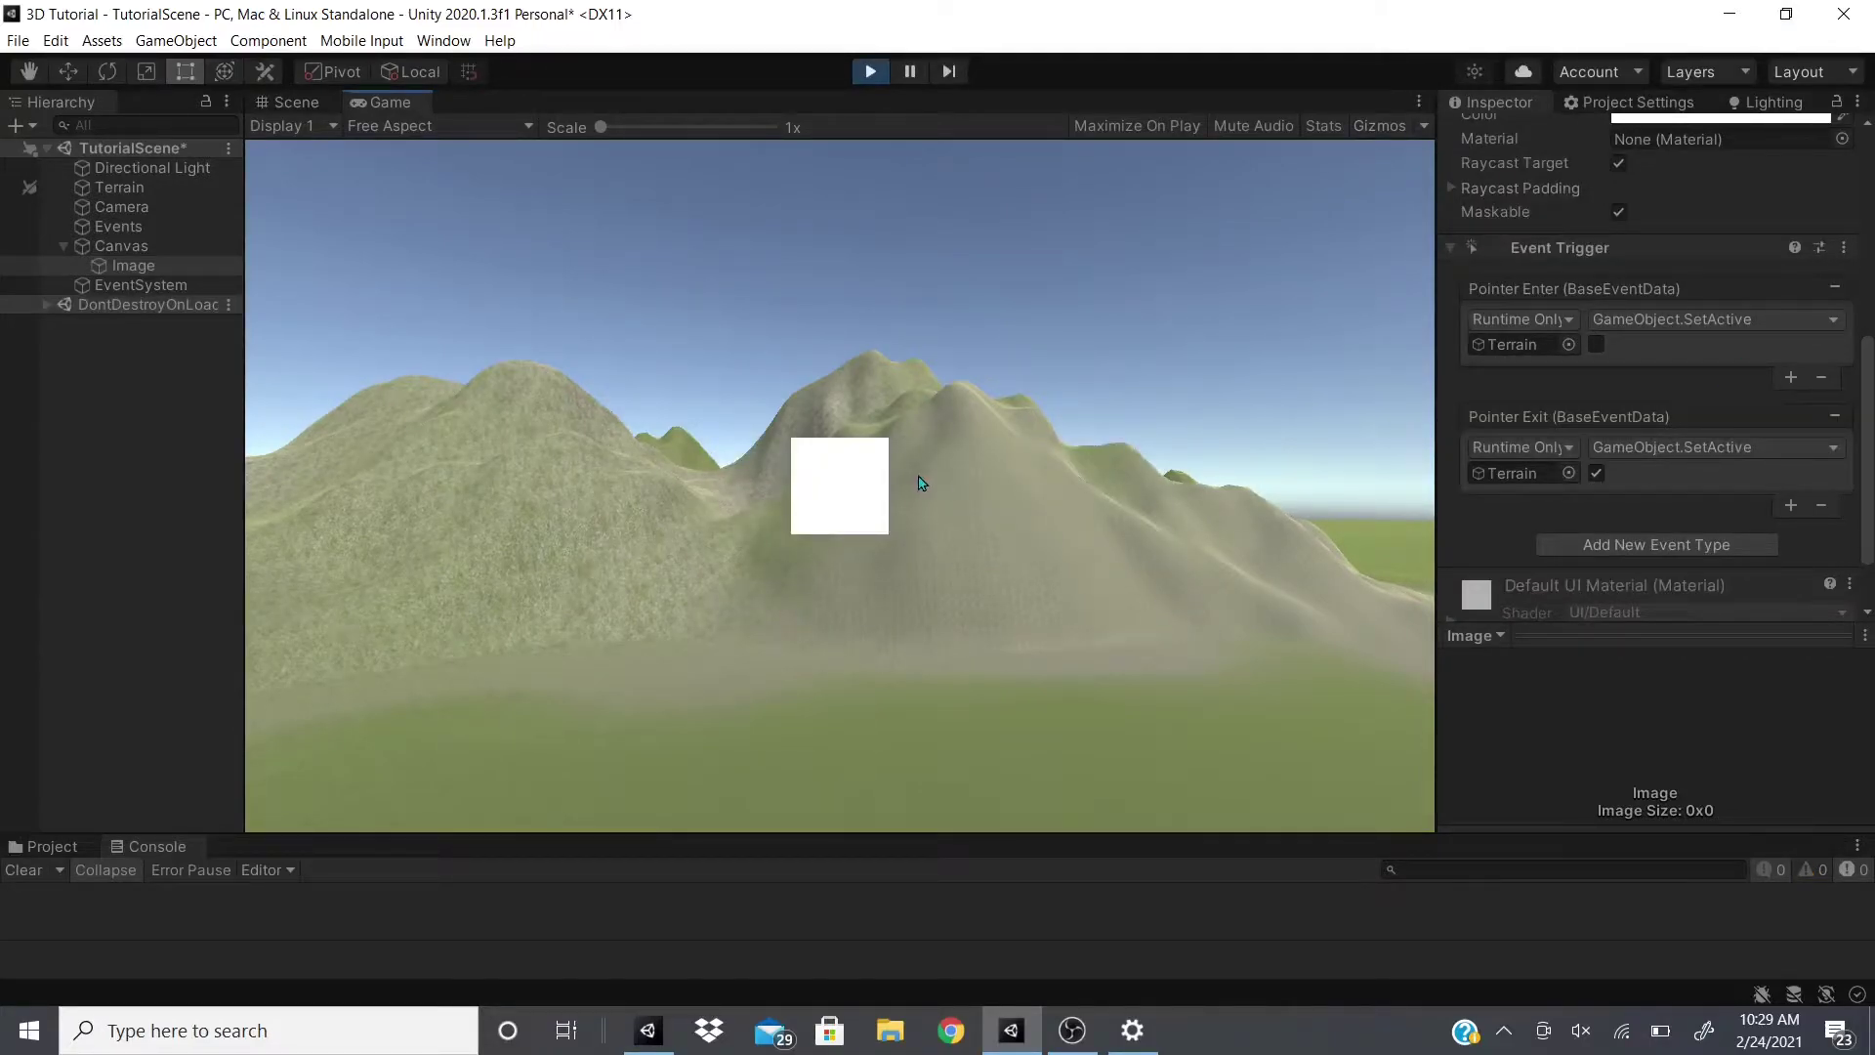
# Check that entering the white square hides the terrain and leaving restores it, then stop the game.
pyautogui.moveTo(848, 486)
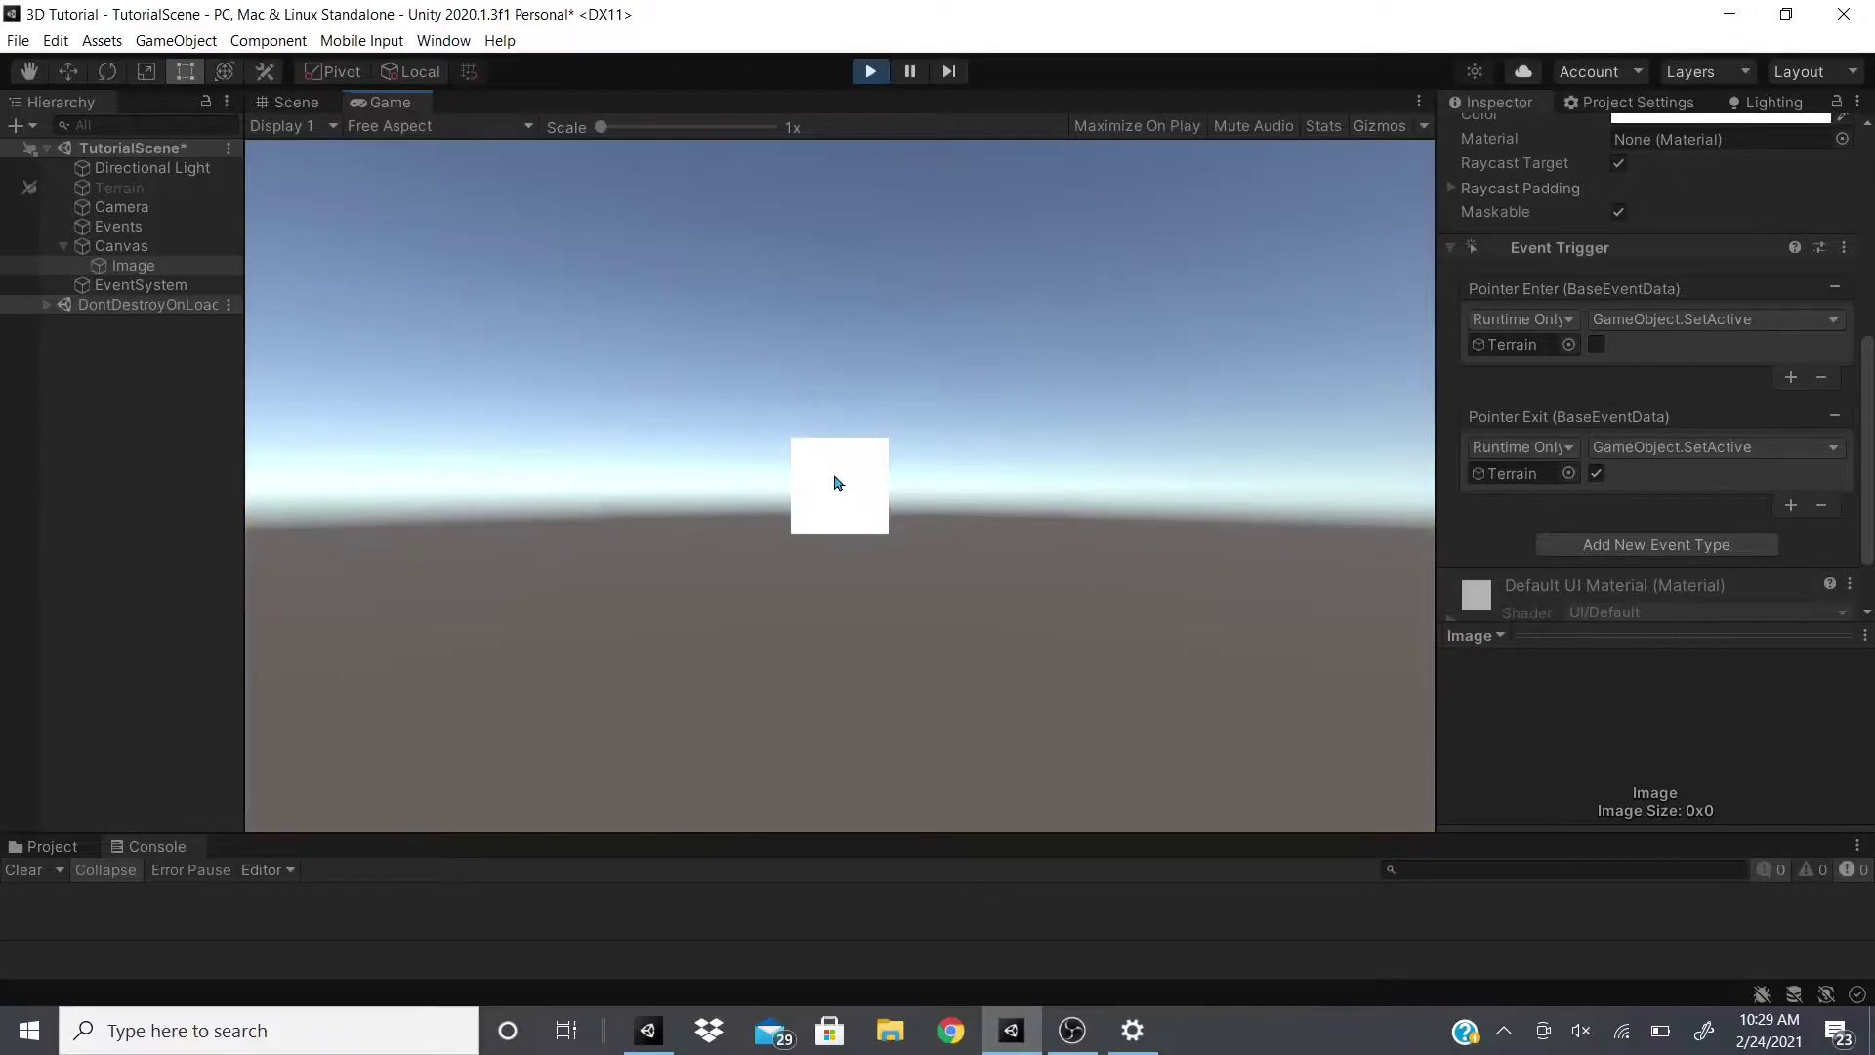
pyautogui.moveTo(1163, 431)
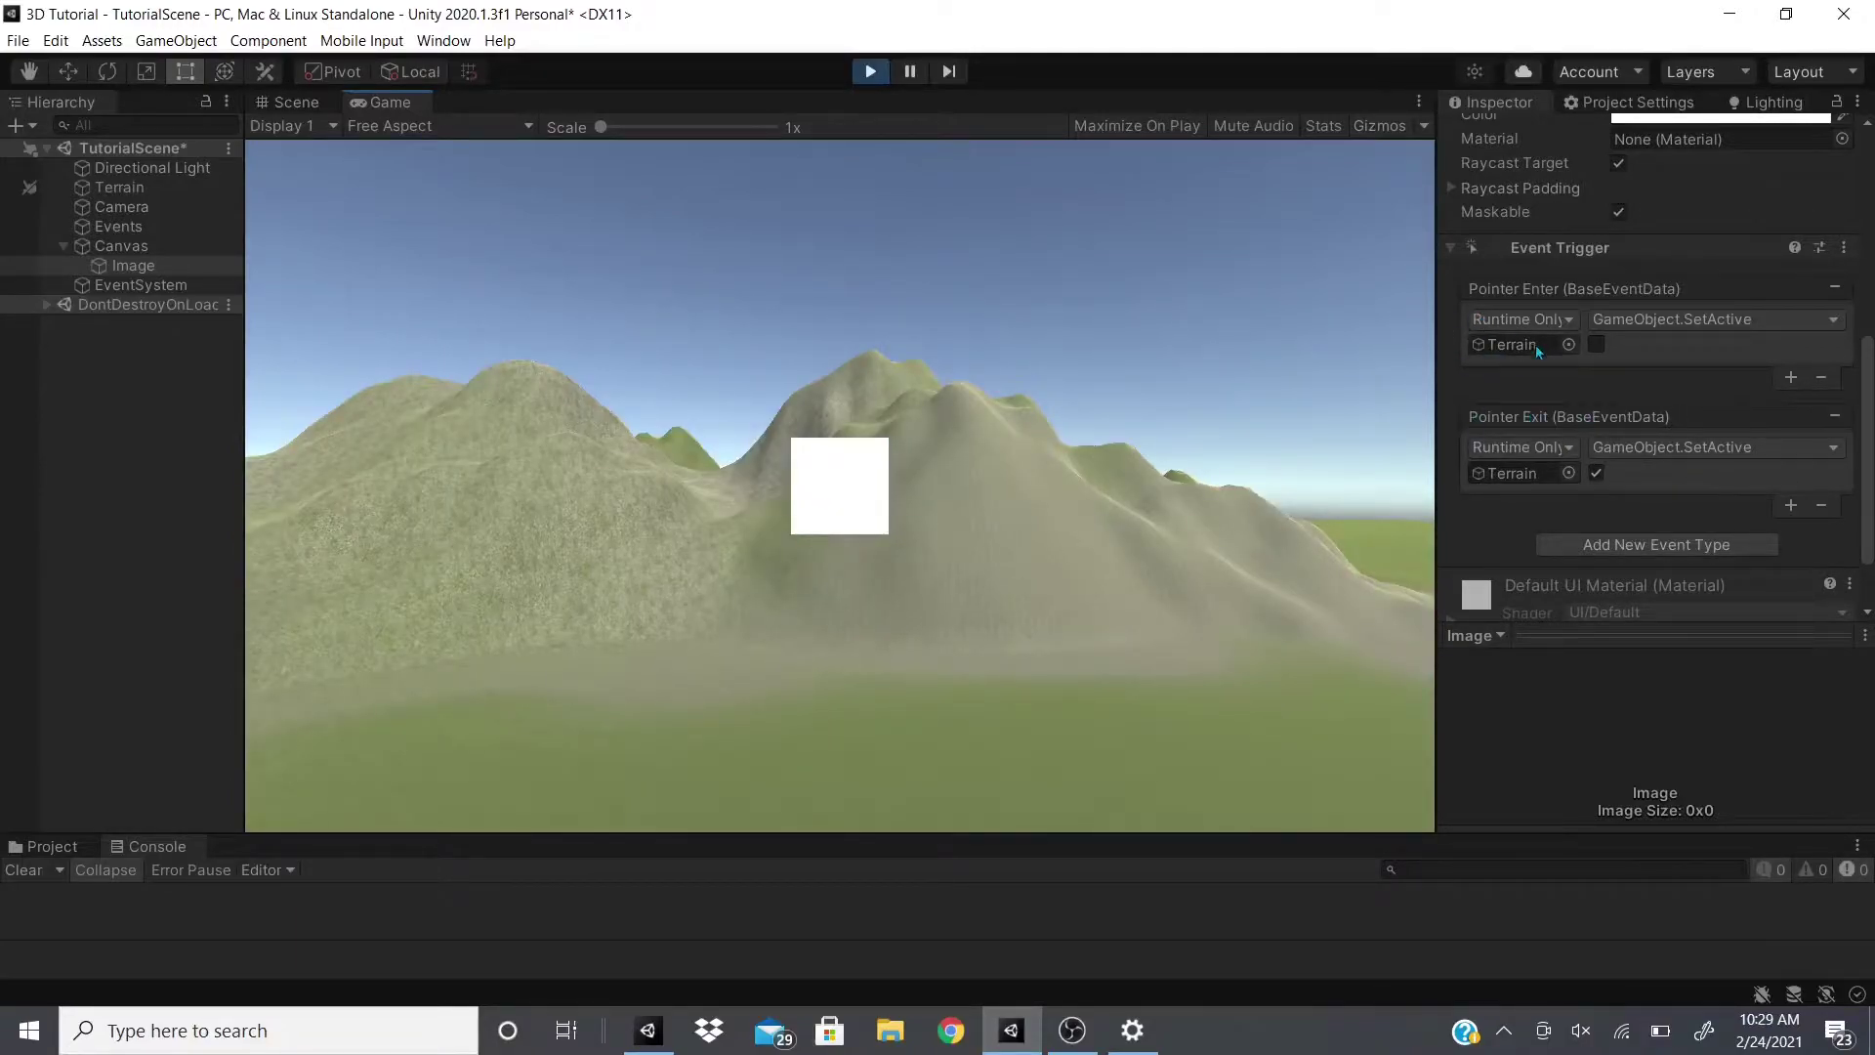
pyautogui.click(858, 75)
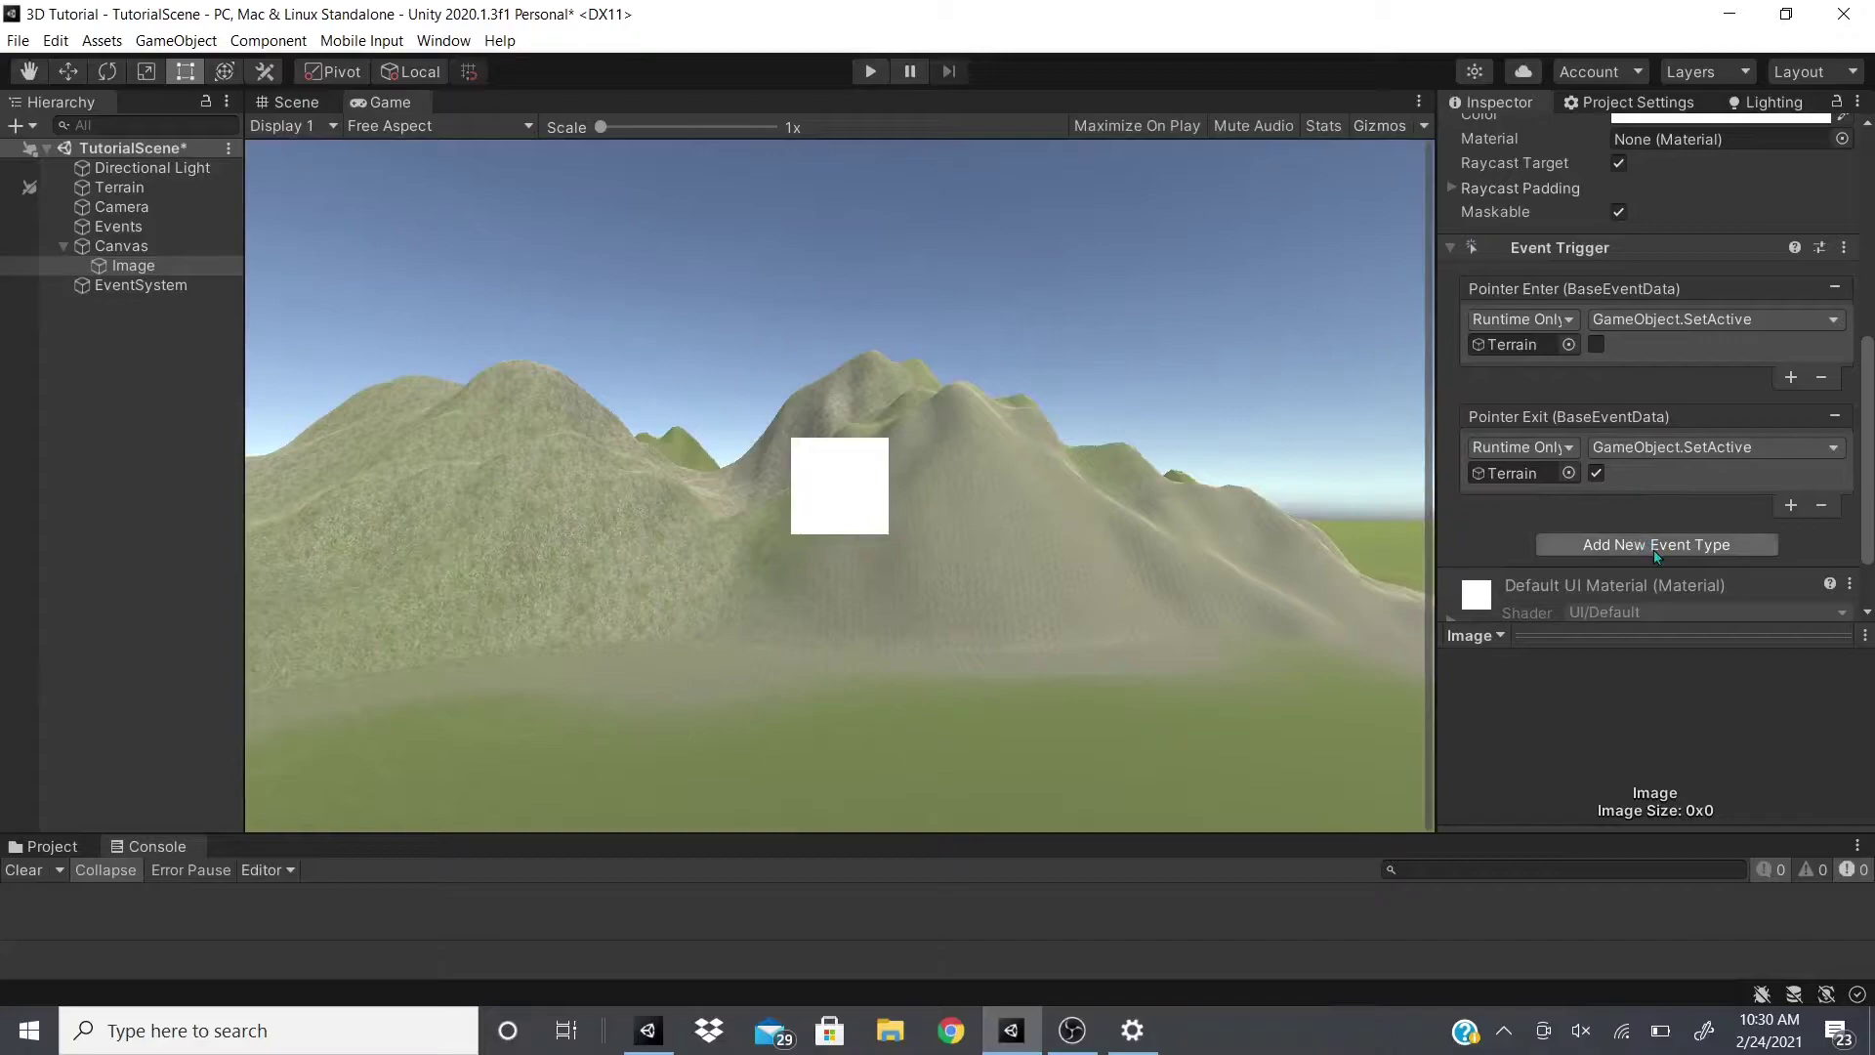
# Add a Pointer Click event whose Terrain SetActive callback is unticked.
pyautogui.click(1733, 549)
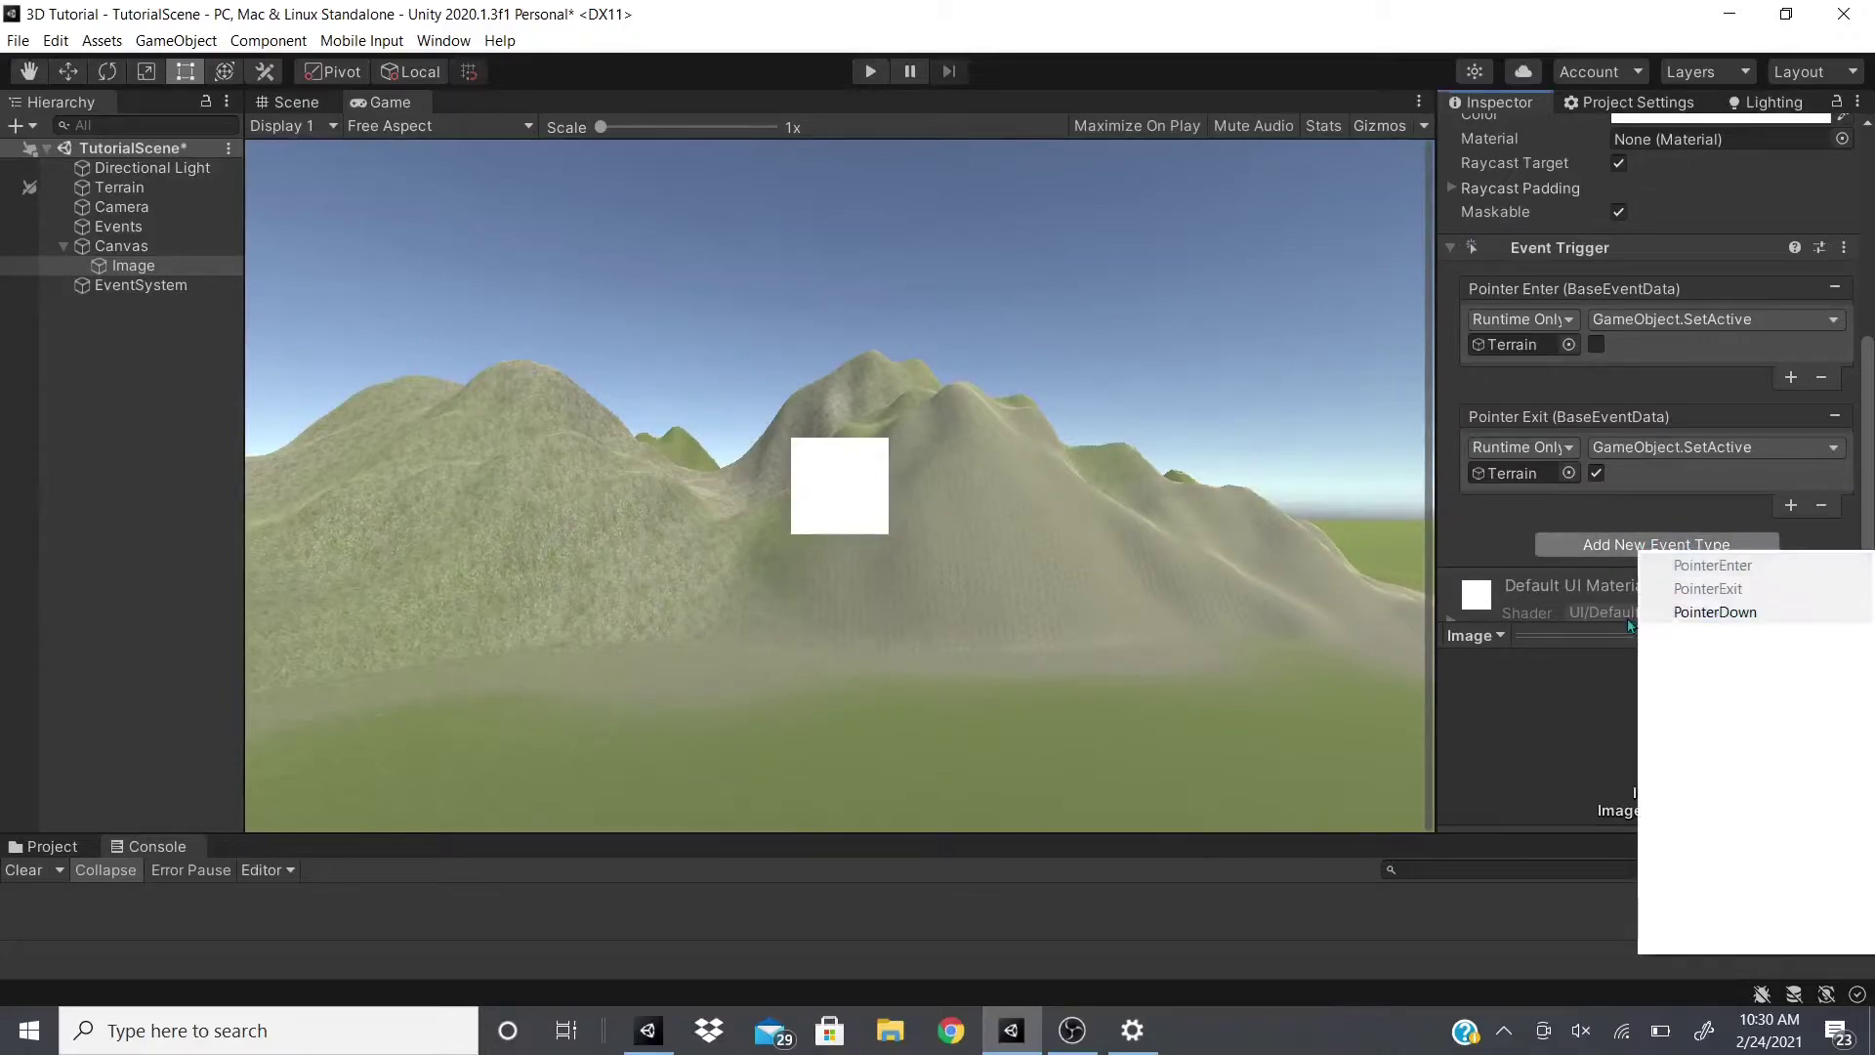
pyautogui.click(1724, 659)
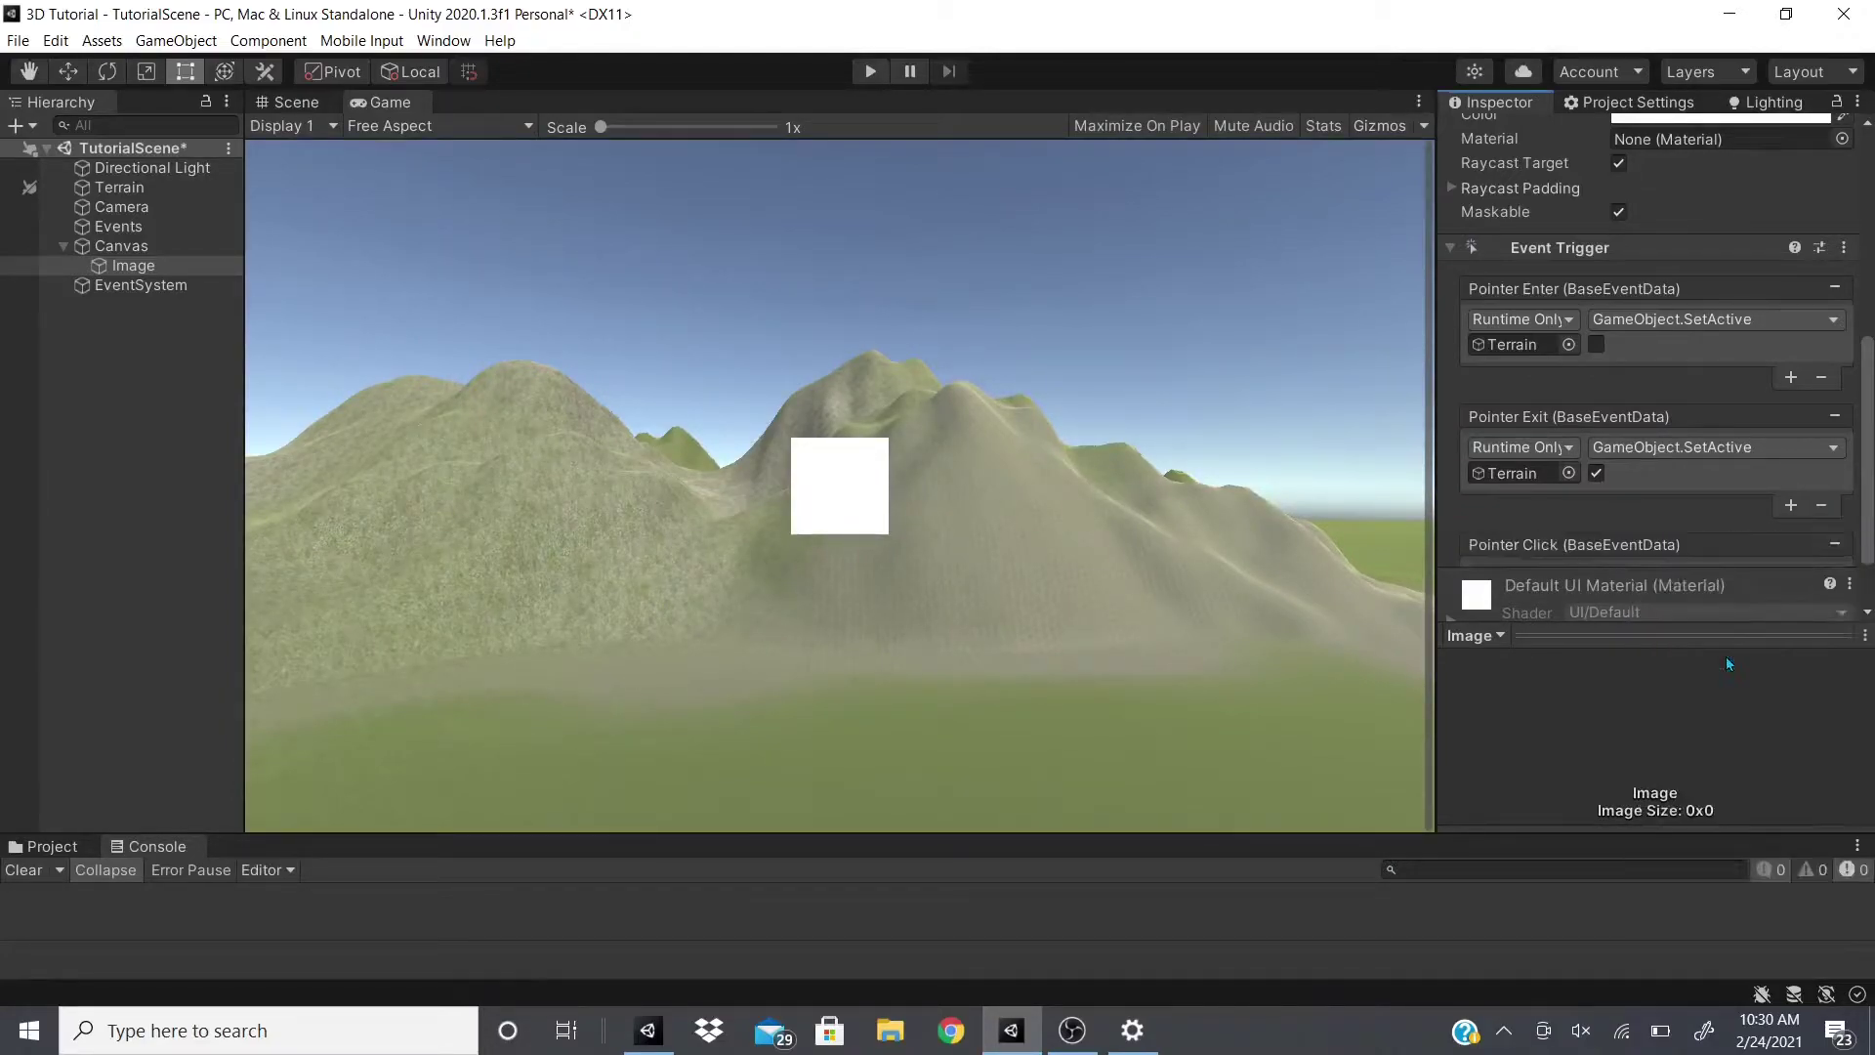
pyautogui.scroll(-3, 1594, 596)
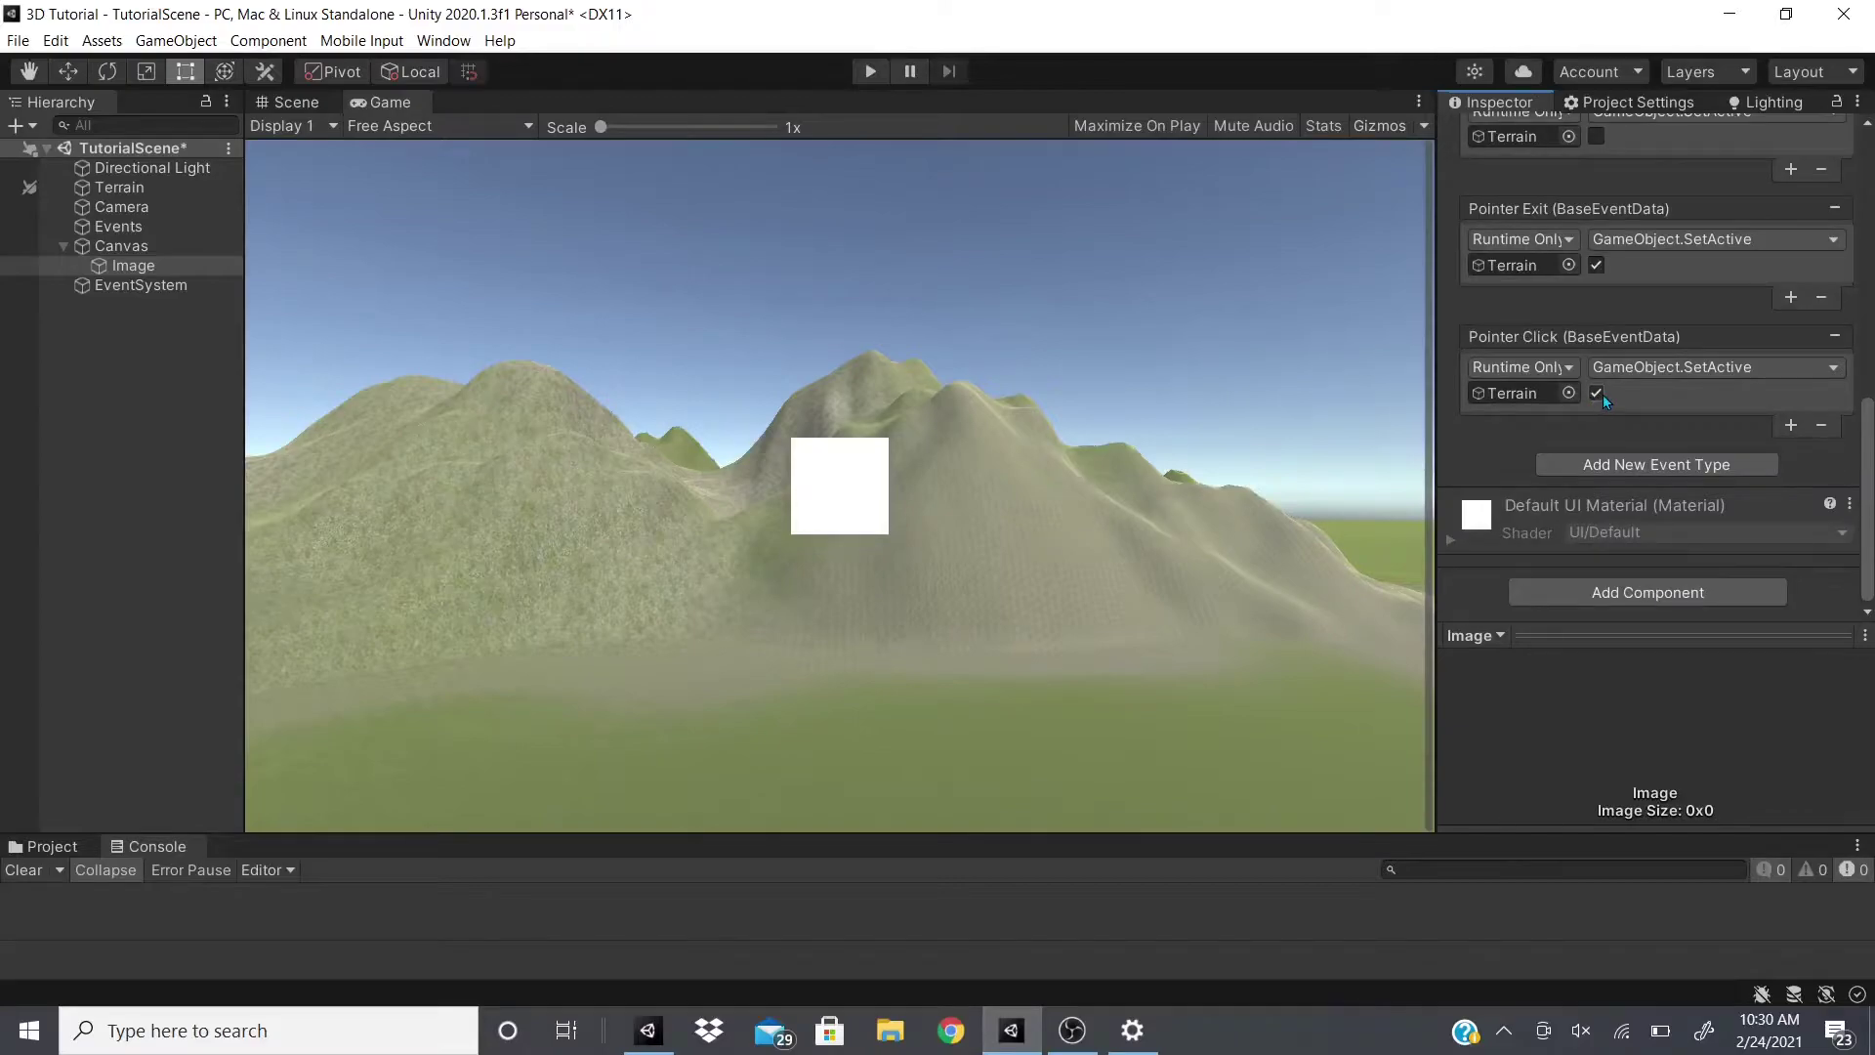
pyautogui.click(1597, 393)
# Remove the listener entry from the Pointer Enter event.
pyautogui.scroll(3, 1598, 397)
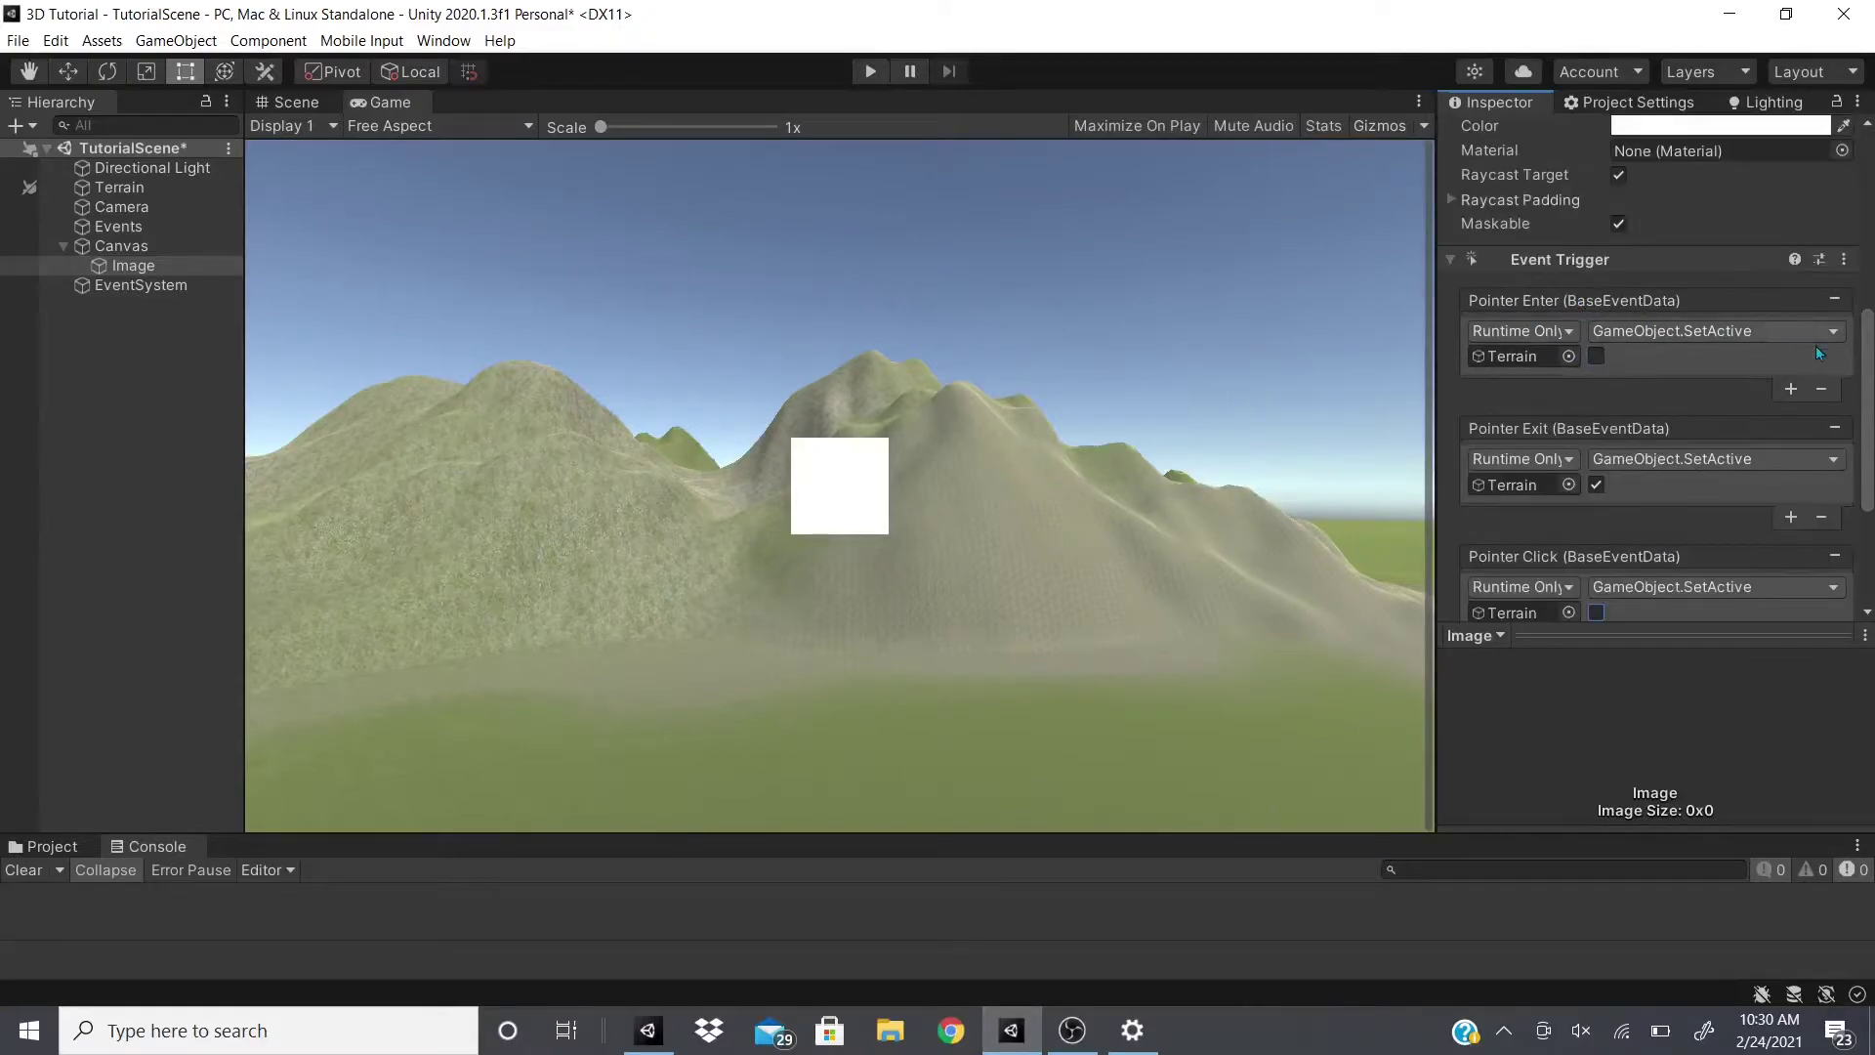
pyautogui.click(1821, 388)
pyautogui.scroll(-3, 1661, 371)
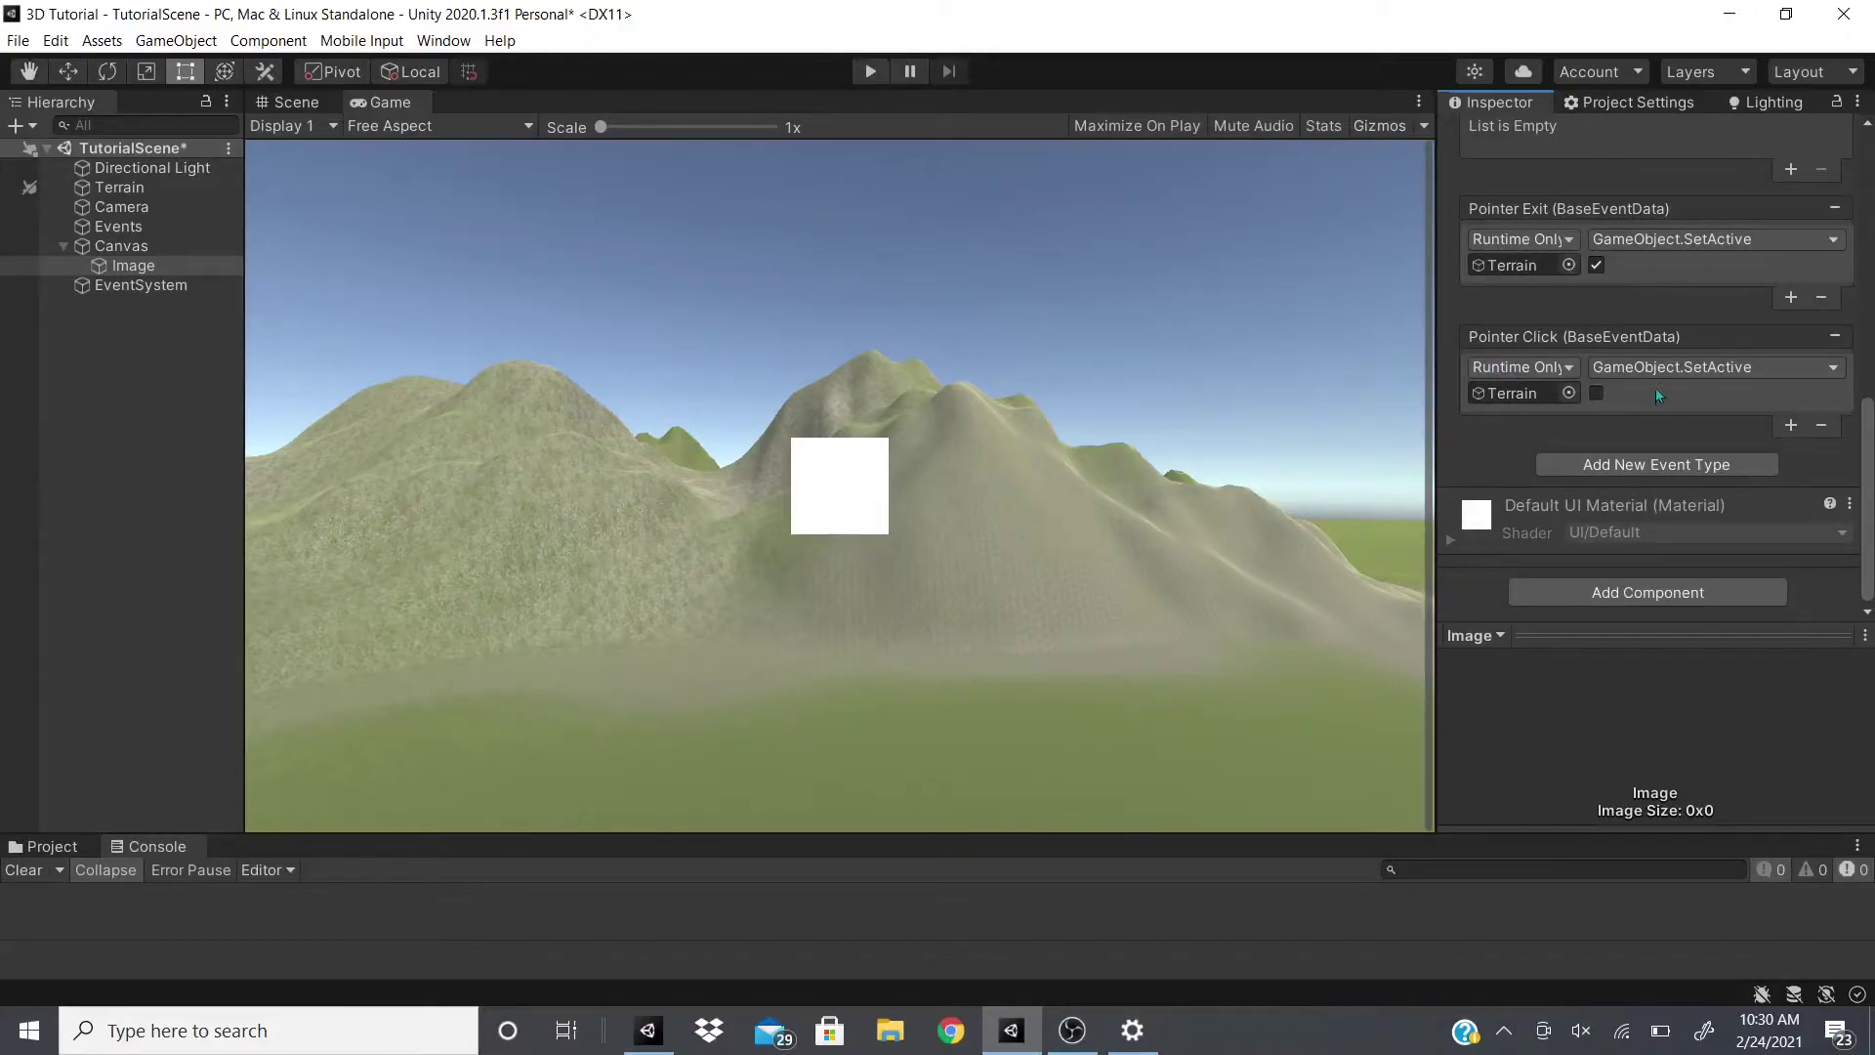
# Empty the Pointer Exit event, enter Play mode and click the white square to hide the terrain.
pyautogui.click(1822, 297)
pyautogui.hotkey('ctrl', 'p')
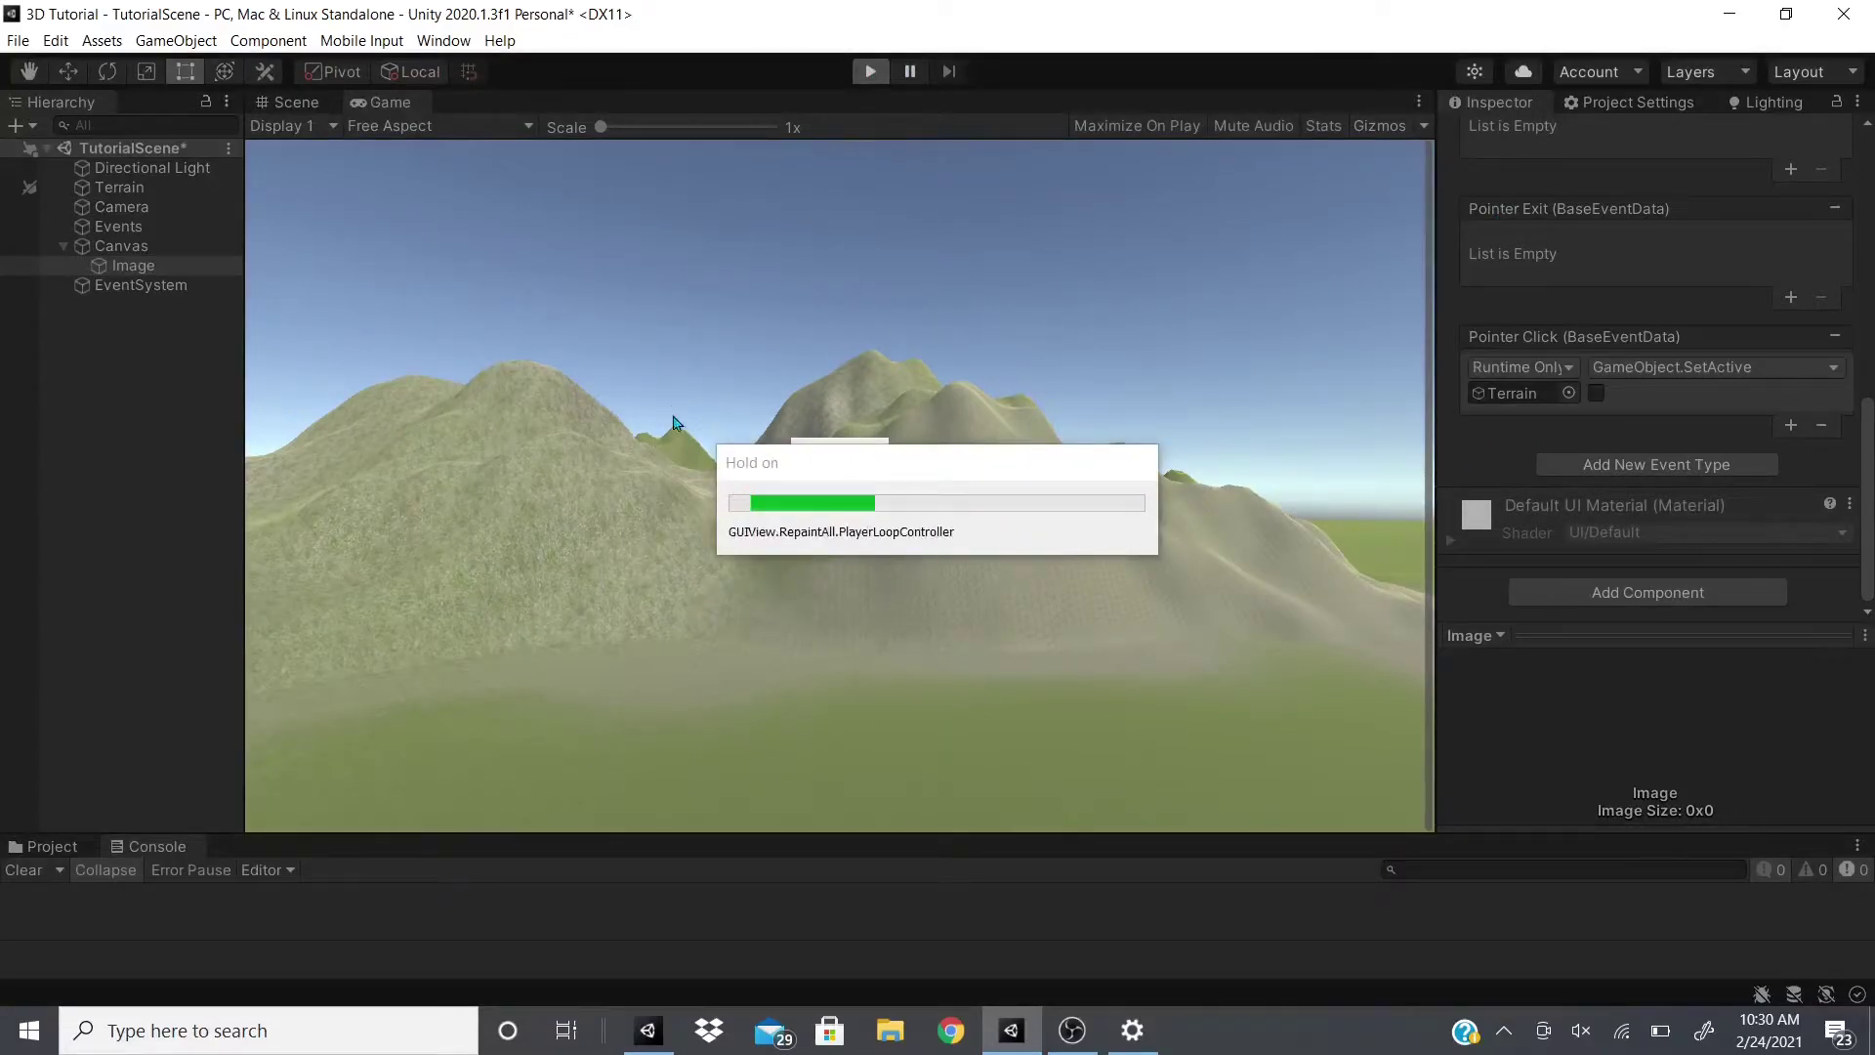
pyautogui.click(854, 522)
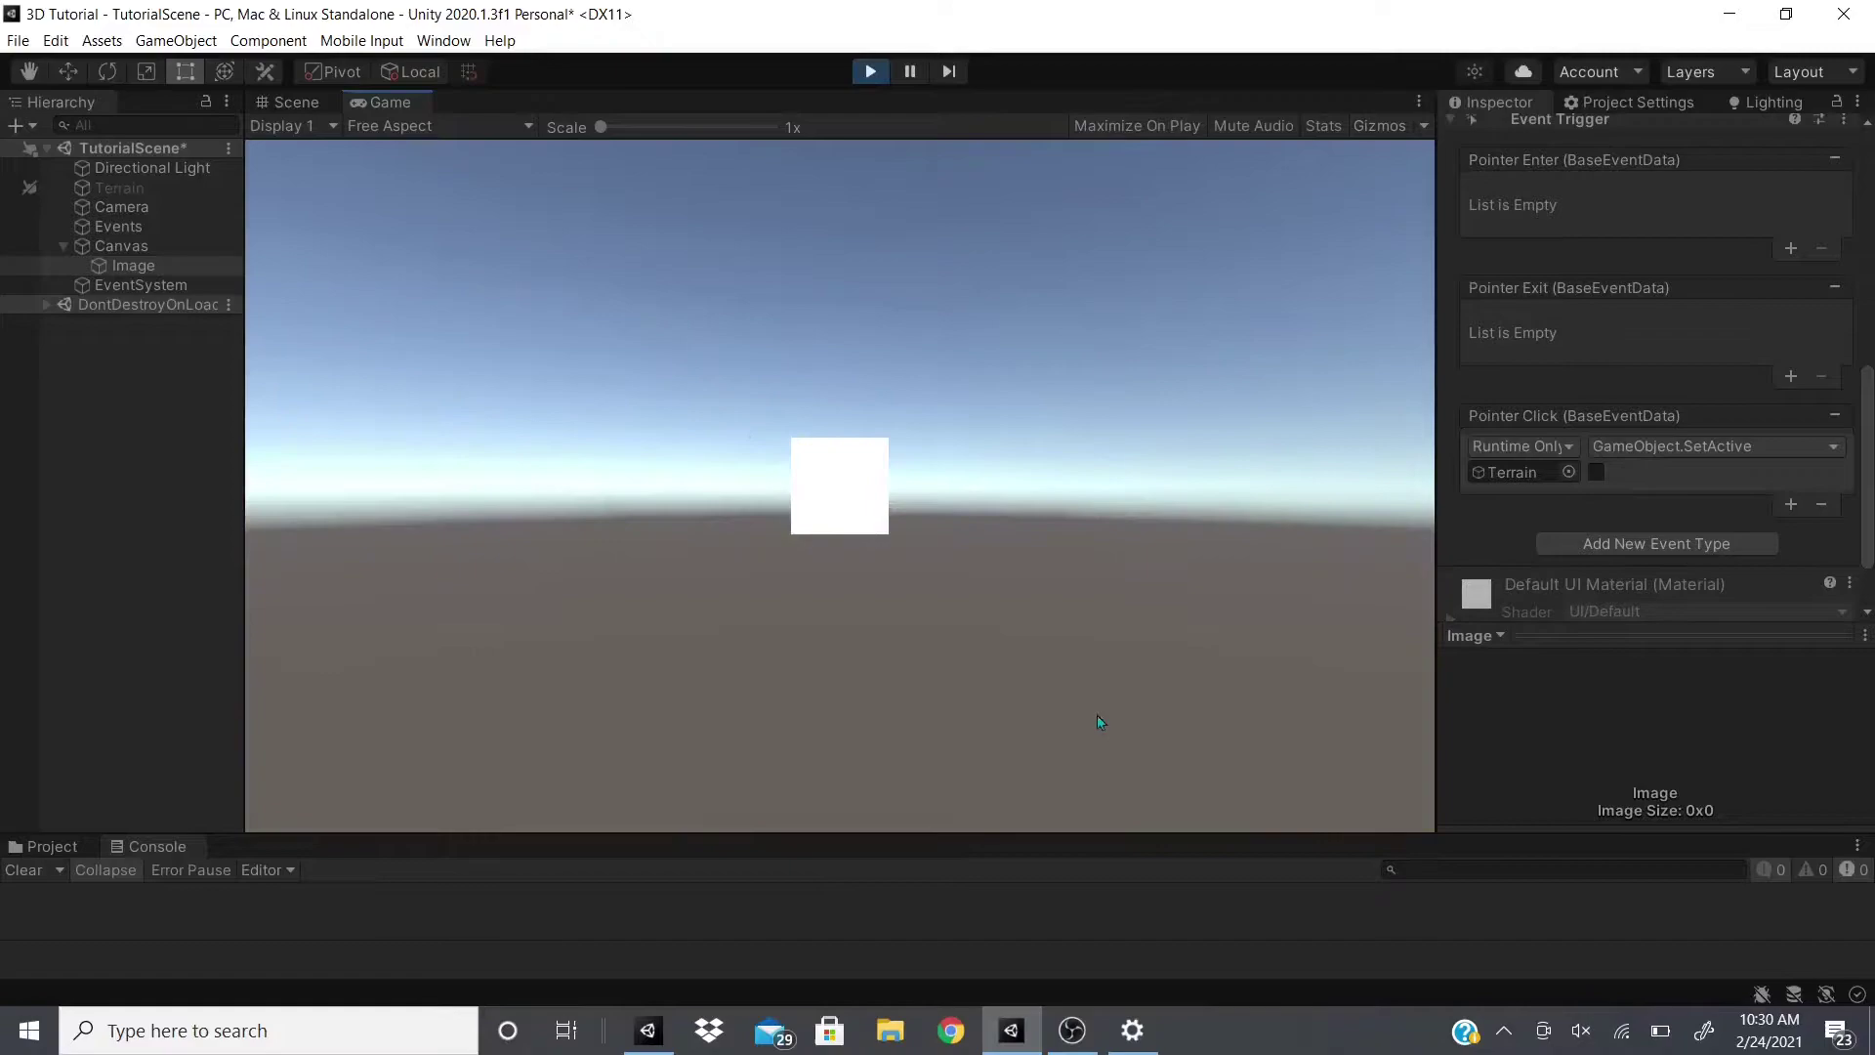
# Add a Drag event type to the Event Trigger that sets the Terrain active.
pyautogui.click(1790, 504)
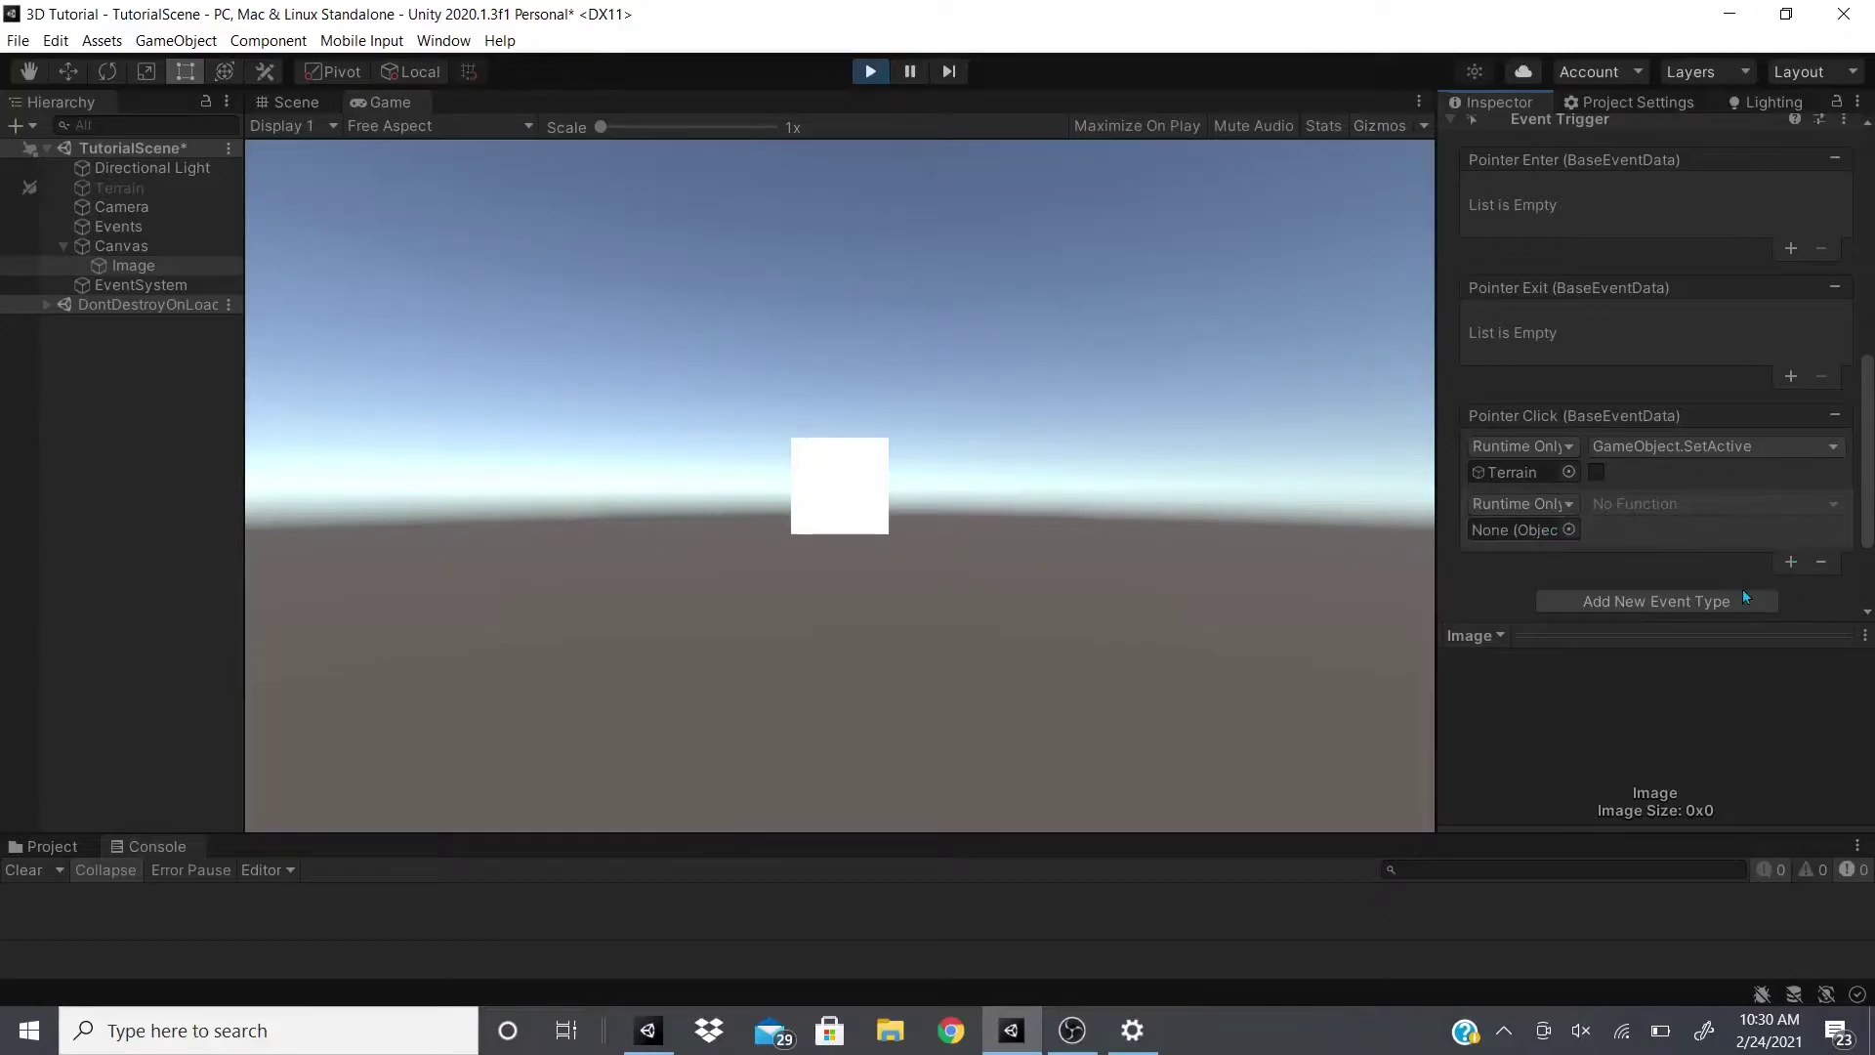
pyautogui.click(1653, 600)
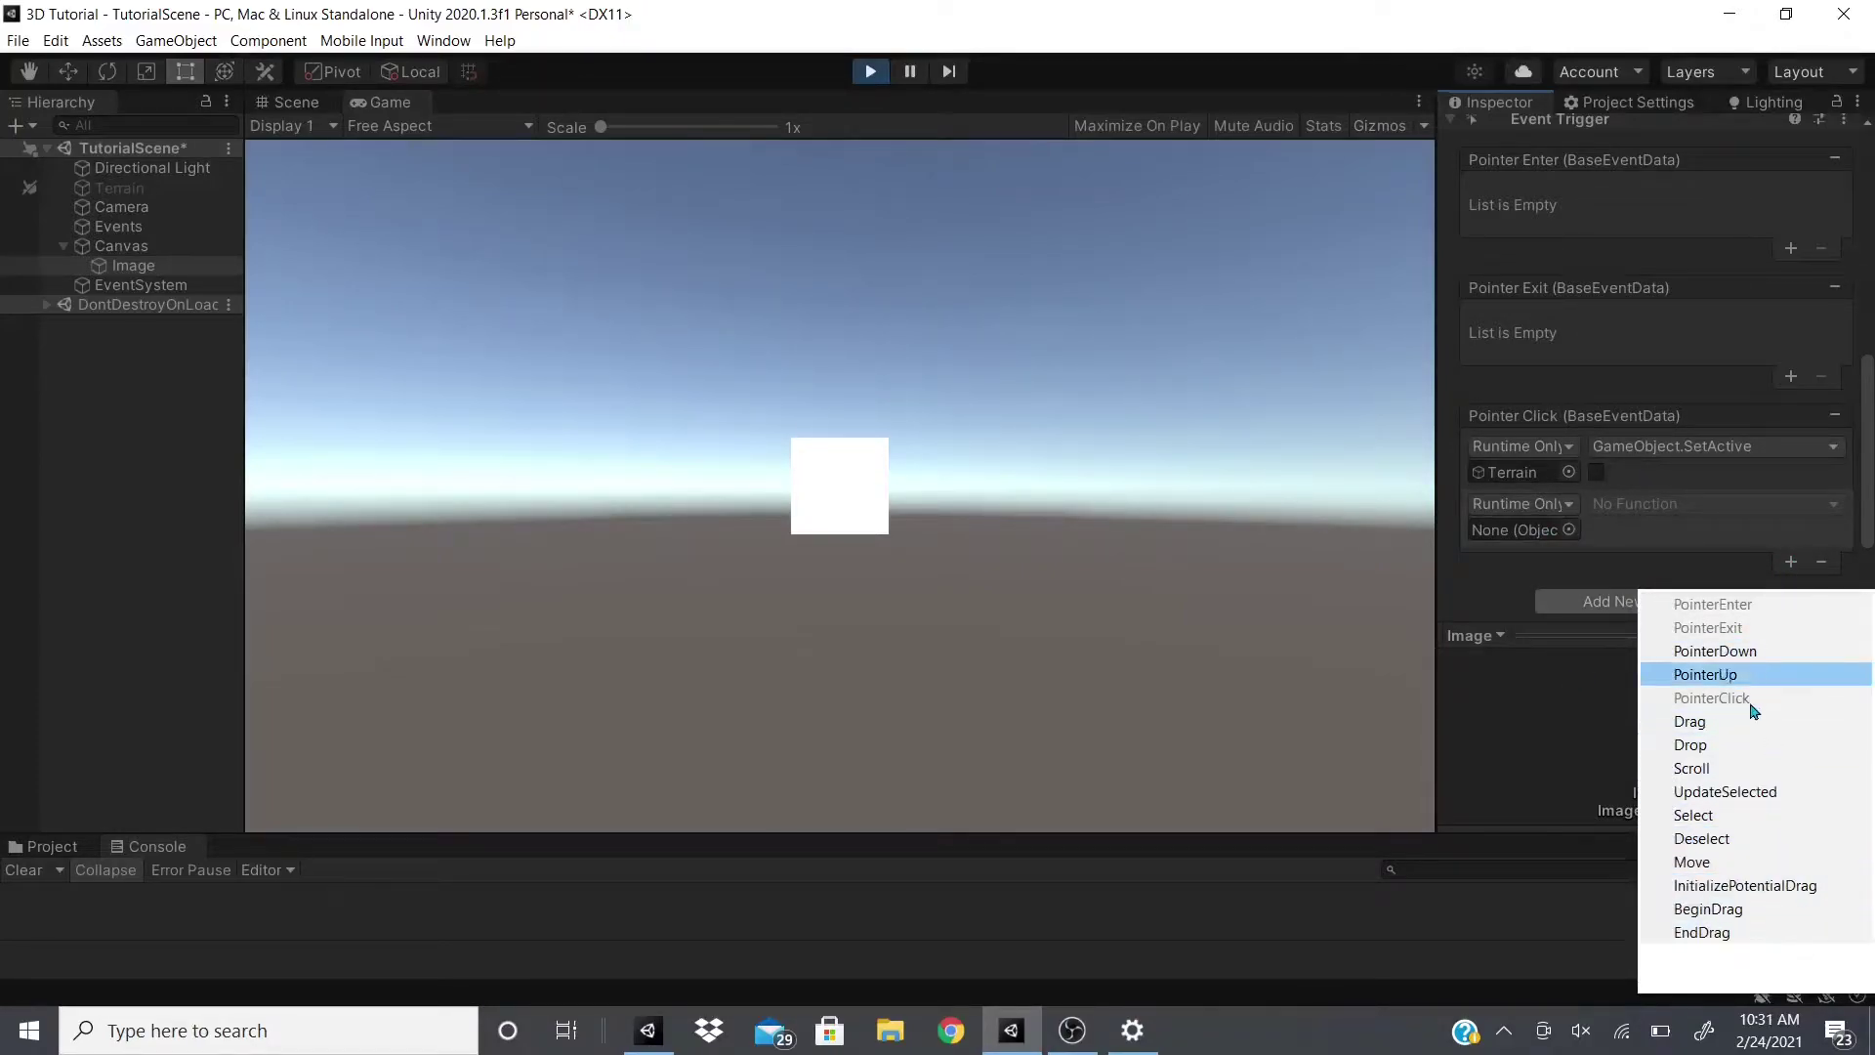
pyautogui.click(1742, 723)
pyautogui.scroll(-3, 1690, 513)
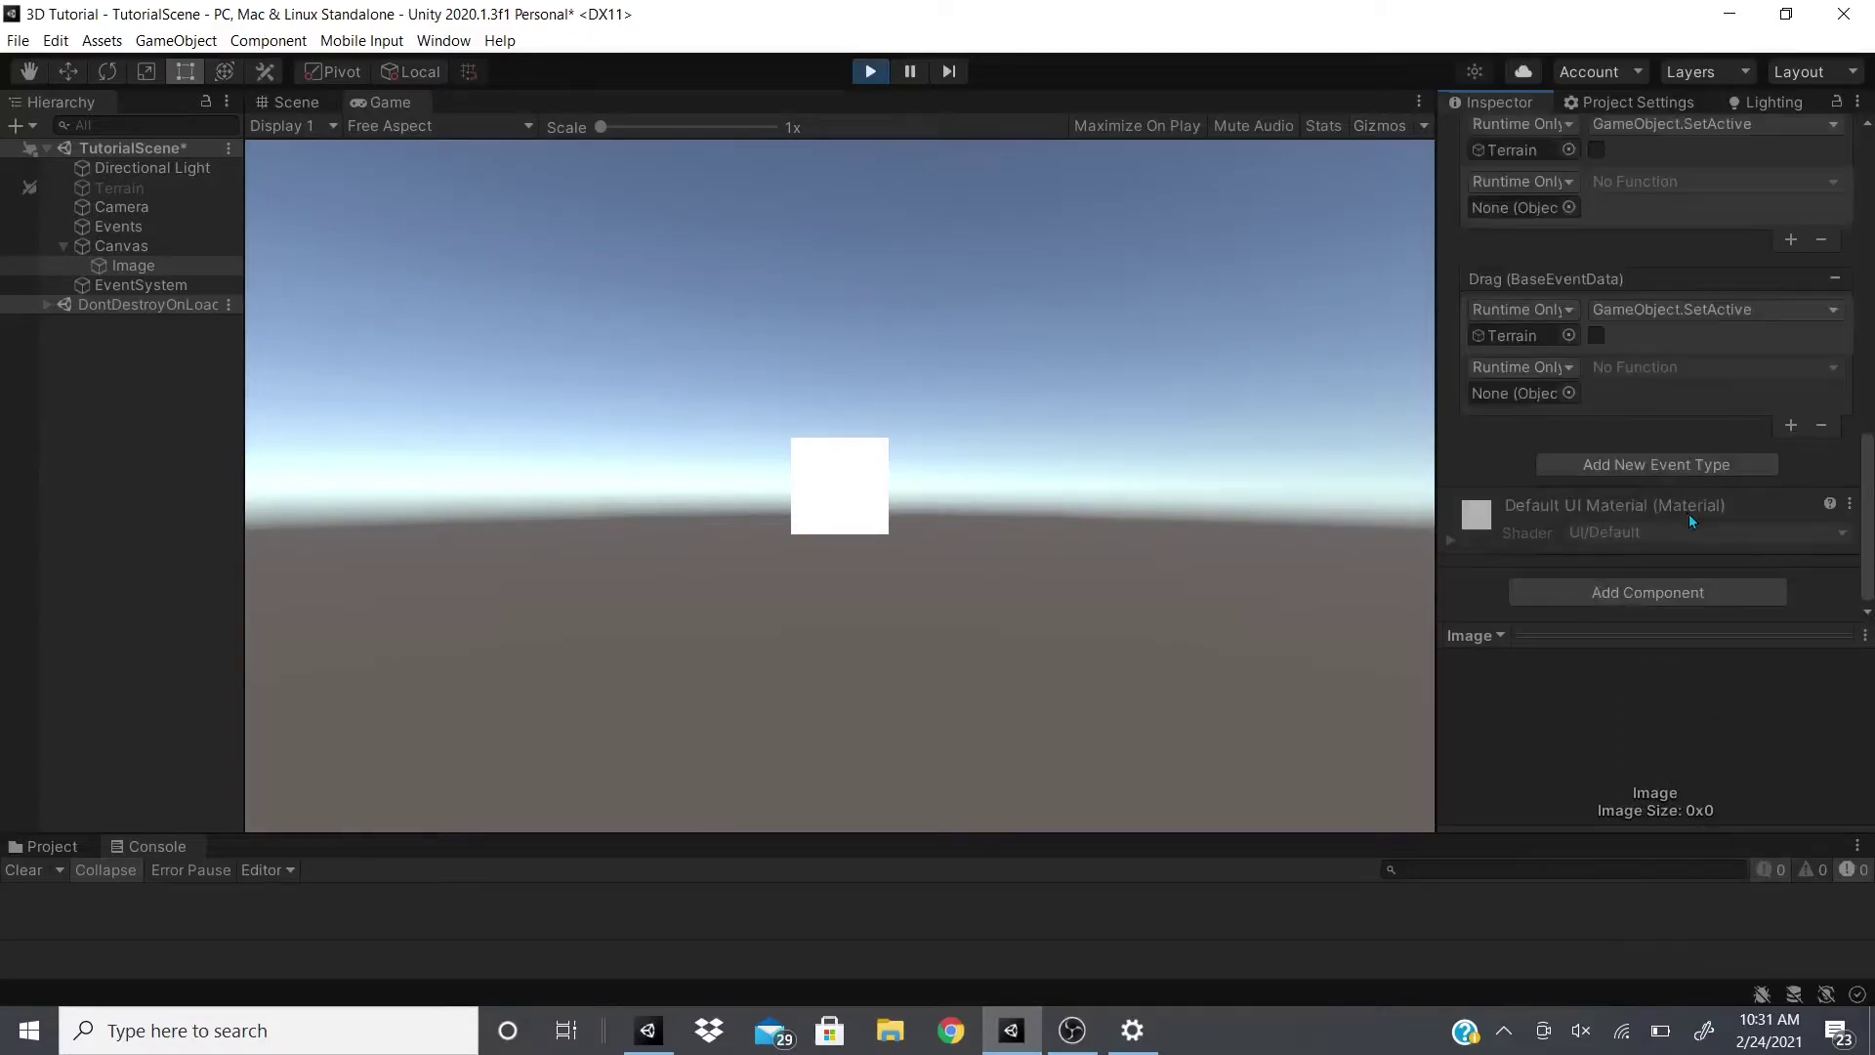
pyautogui.click(1596, 335)
# Drag across the square to restore the terrain, click to hide it, drag again, then stop Play.
pyautogui.moveTo(832, 501); pyautogui.dragTo(1259, 563)
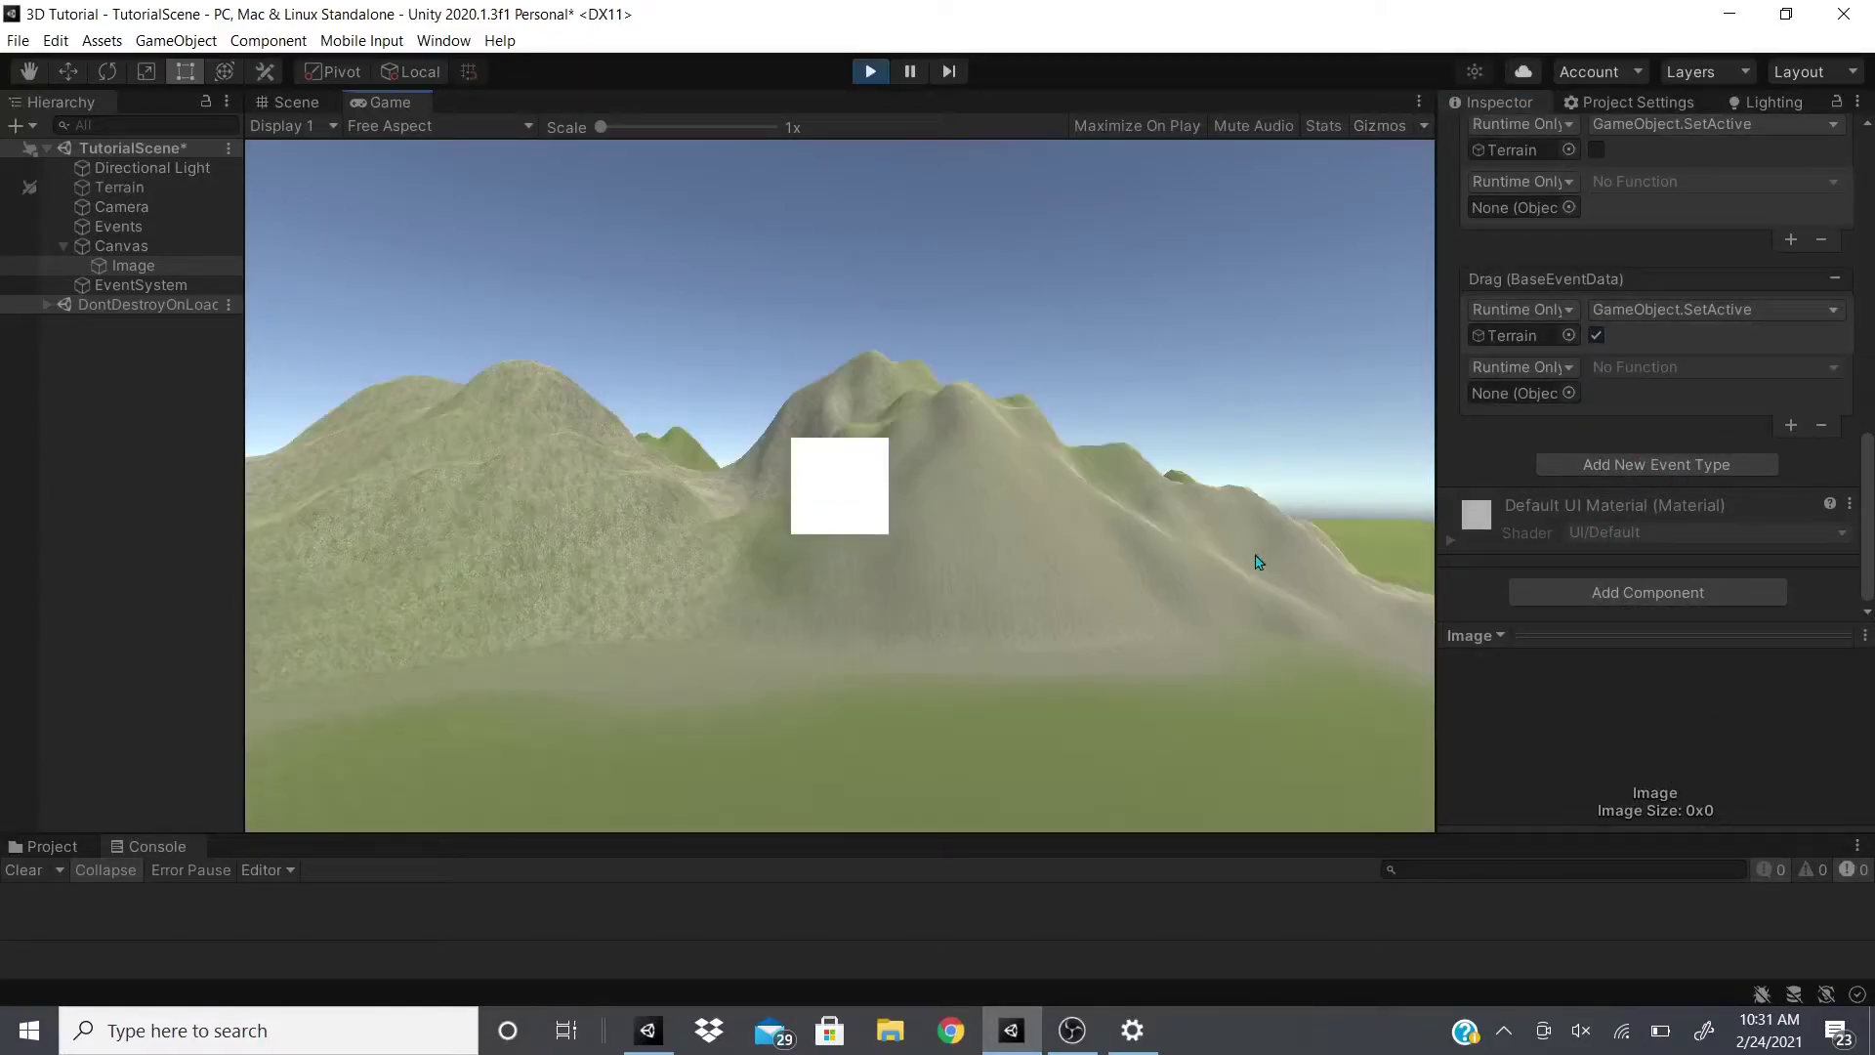
pyautogui.click(864, 499)
pyautogui.moveTo(840, 489); pyautogui.dragTo(1563, 393)
pyautogui.click(871, 71)
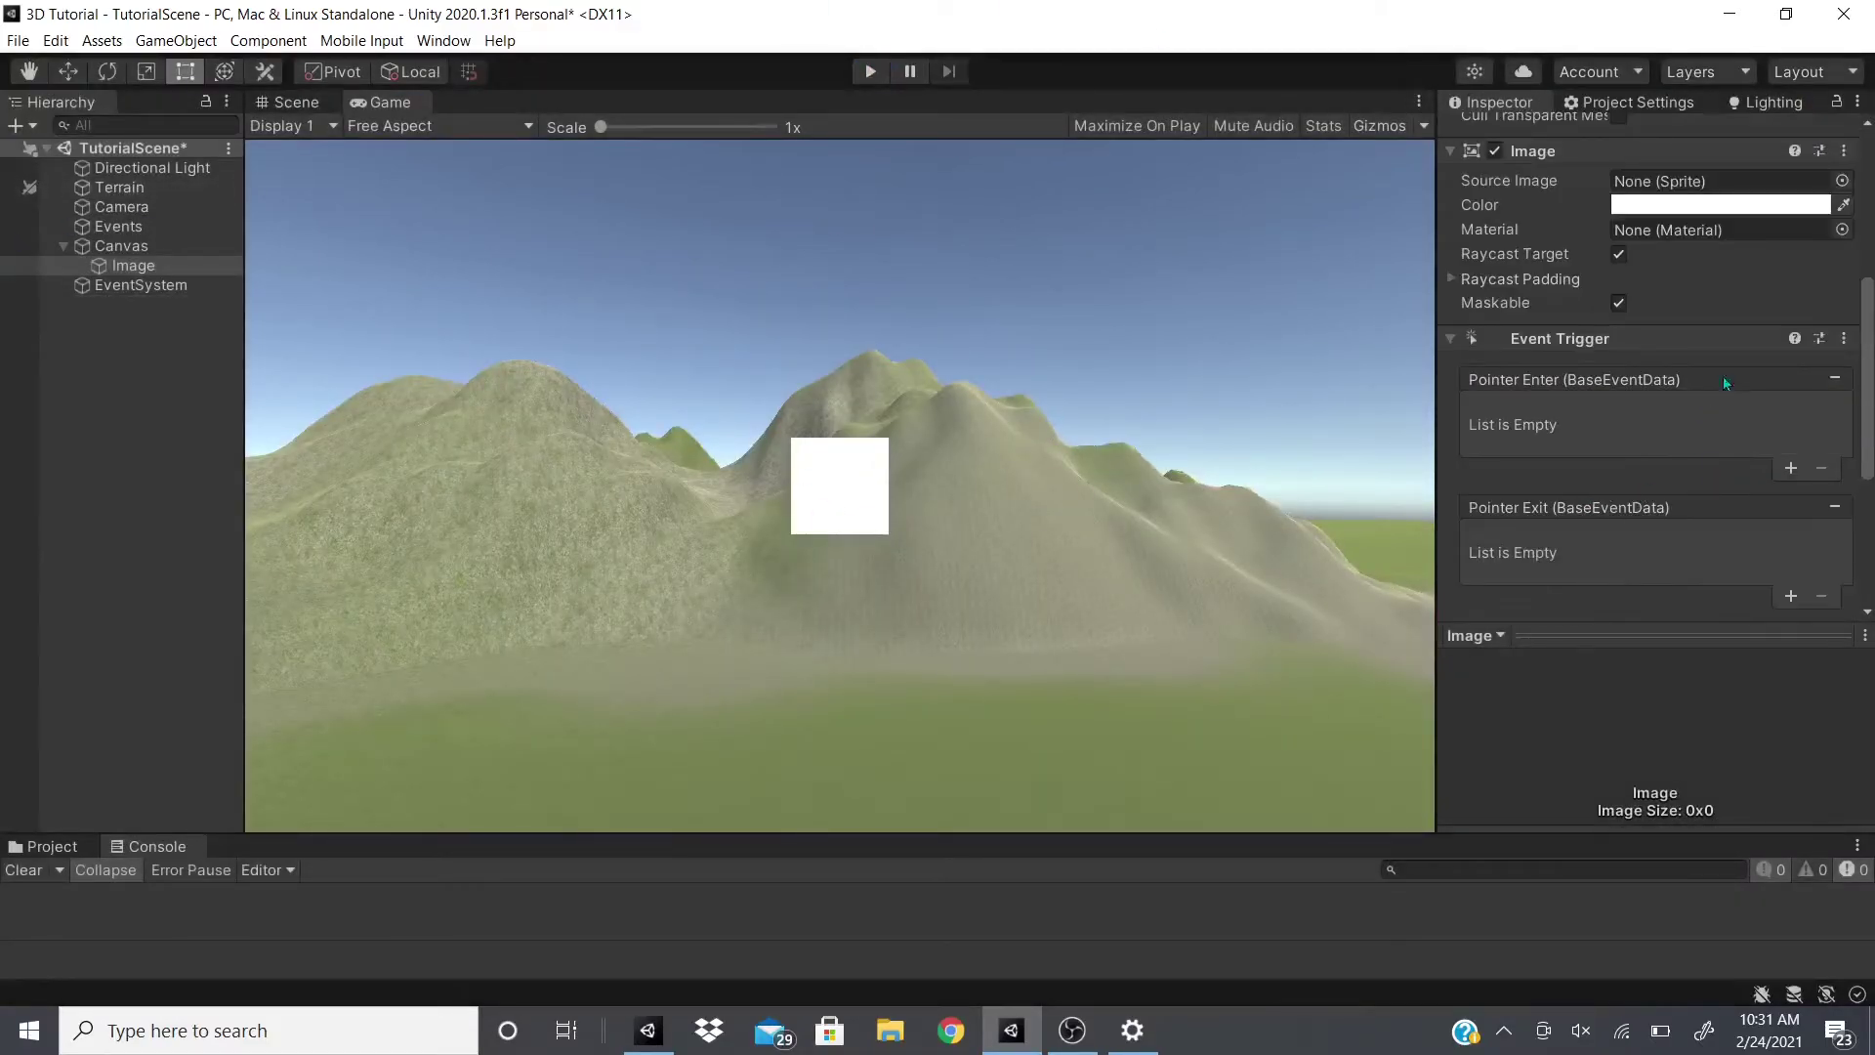
# Remove the Event Trigger component from Image, then delete Canvas, Image and EventSystem.
pyautogui.click(1845, 338)
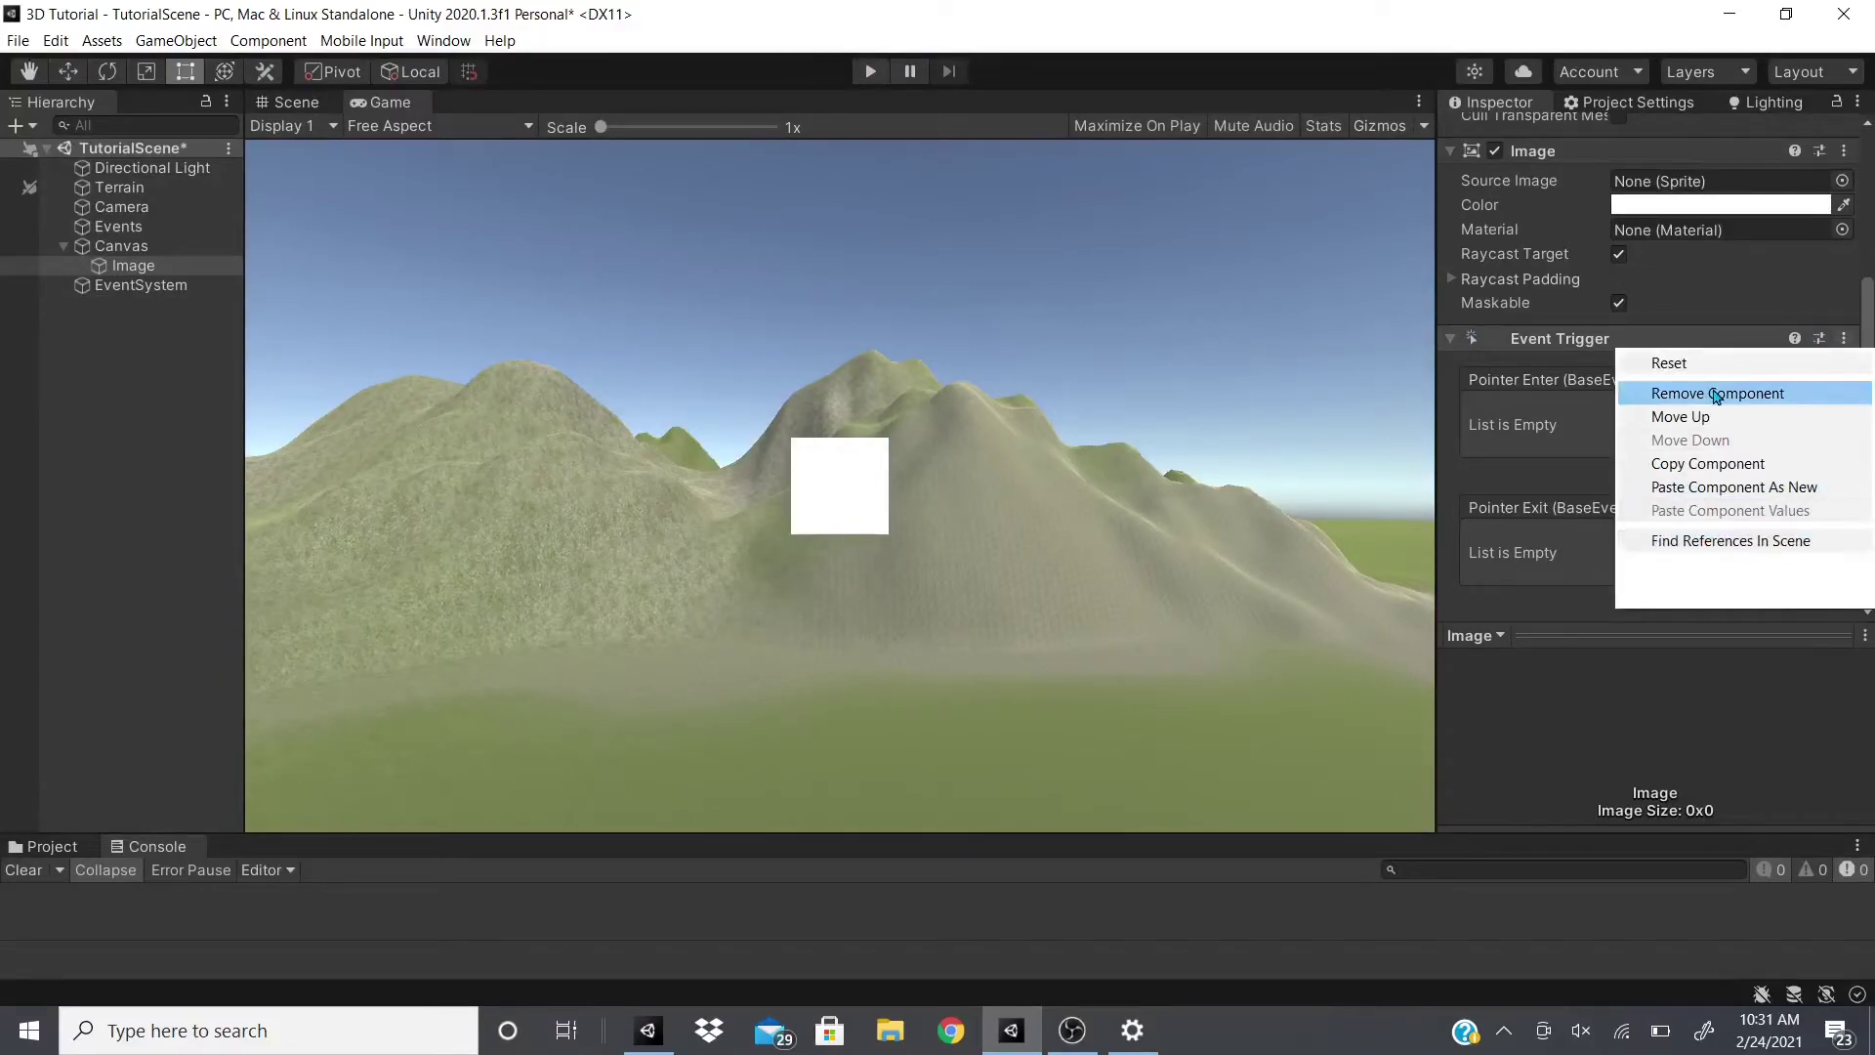
pyautogui.click(1717, 394)
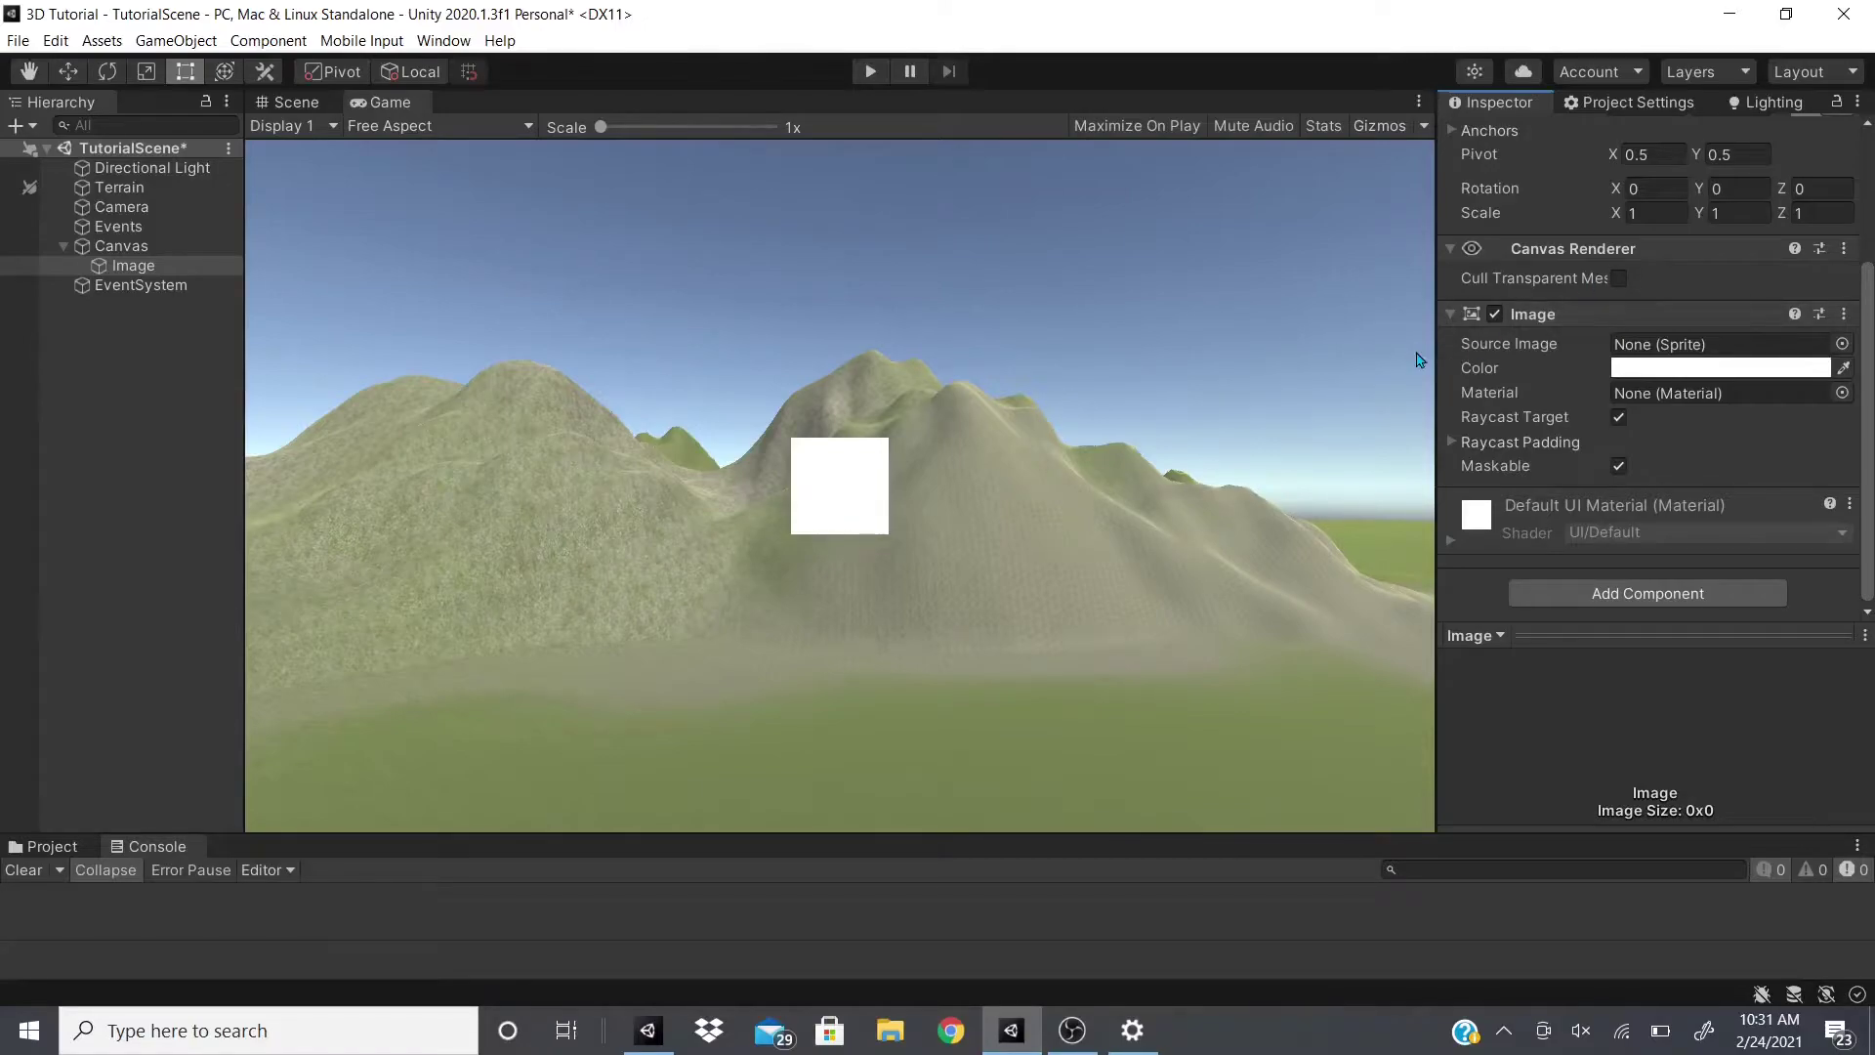
pyautogui.click(121, 246)
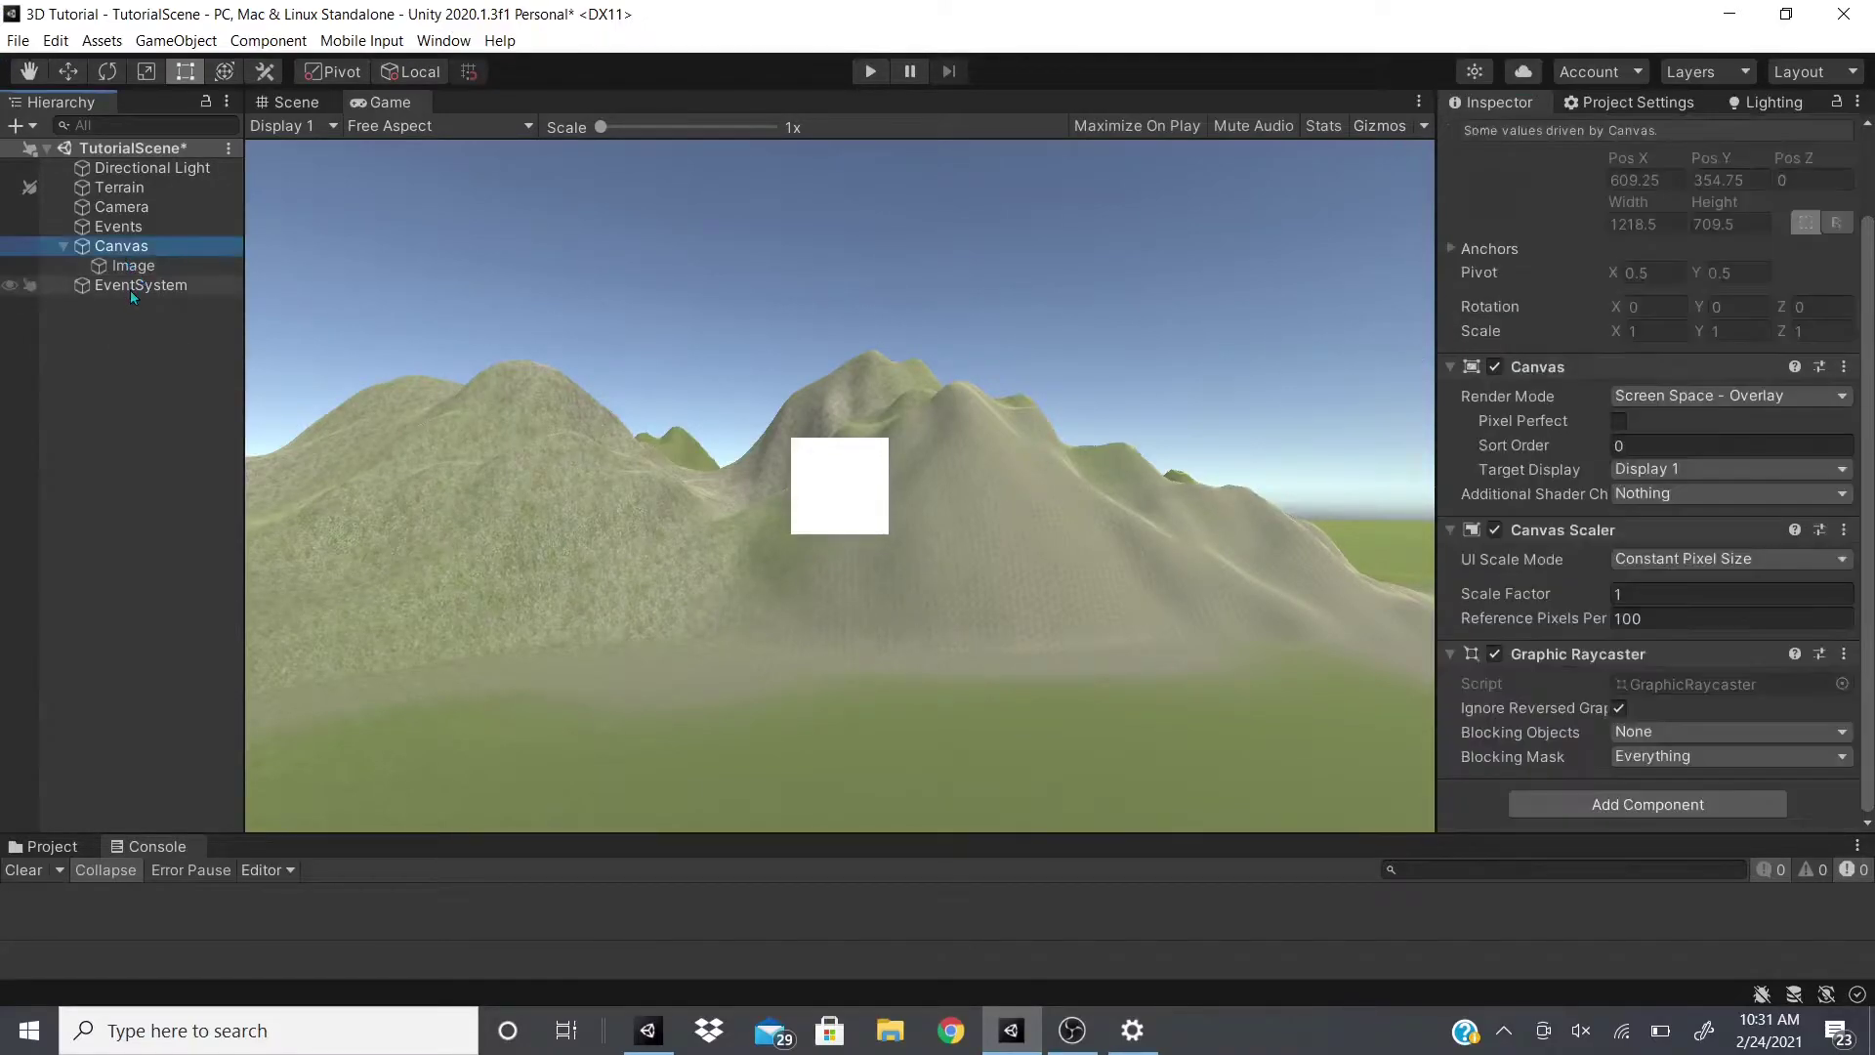
pyautogui.keyDown('shift'); pyautogui.click(131, 289); pyautogui.keyUp('shift')
pyautogui.rightClick(130, 289)
pyautogui.click(147, 438)
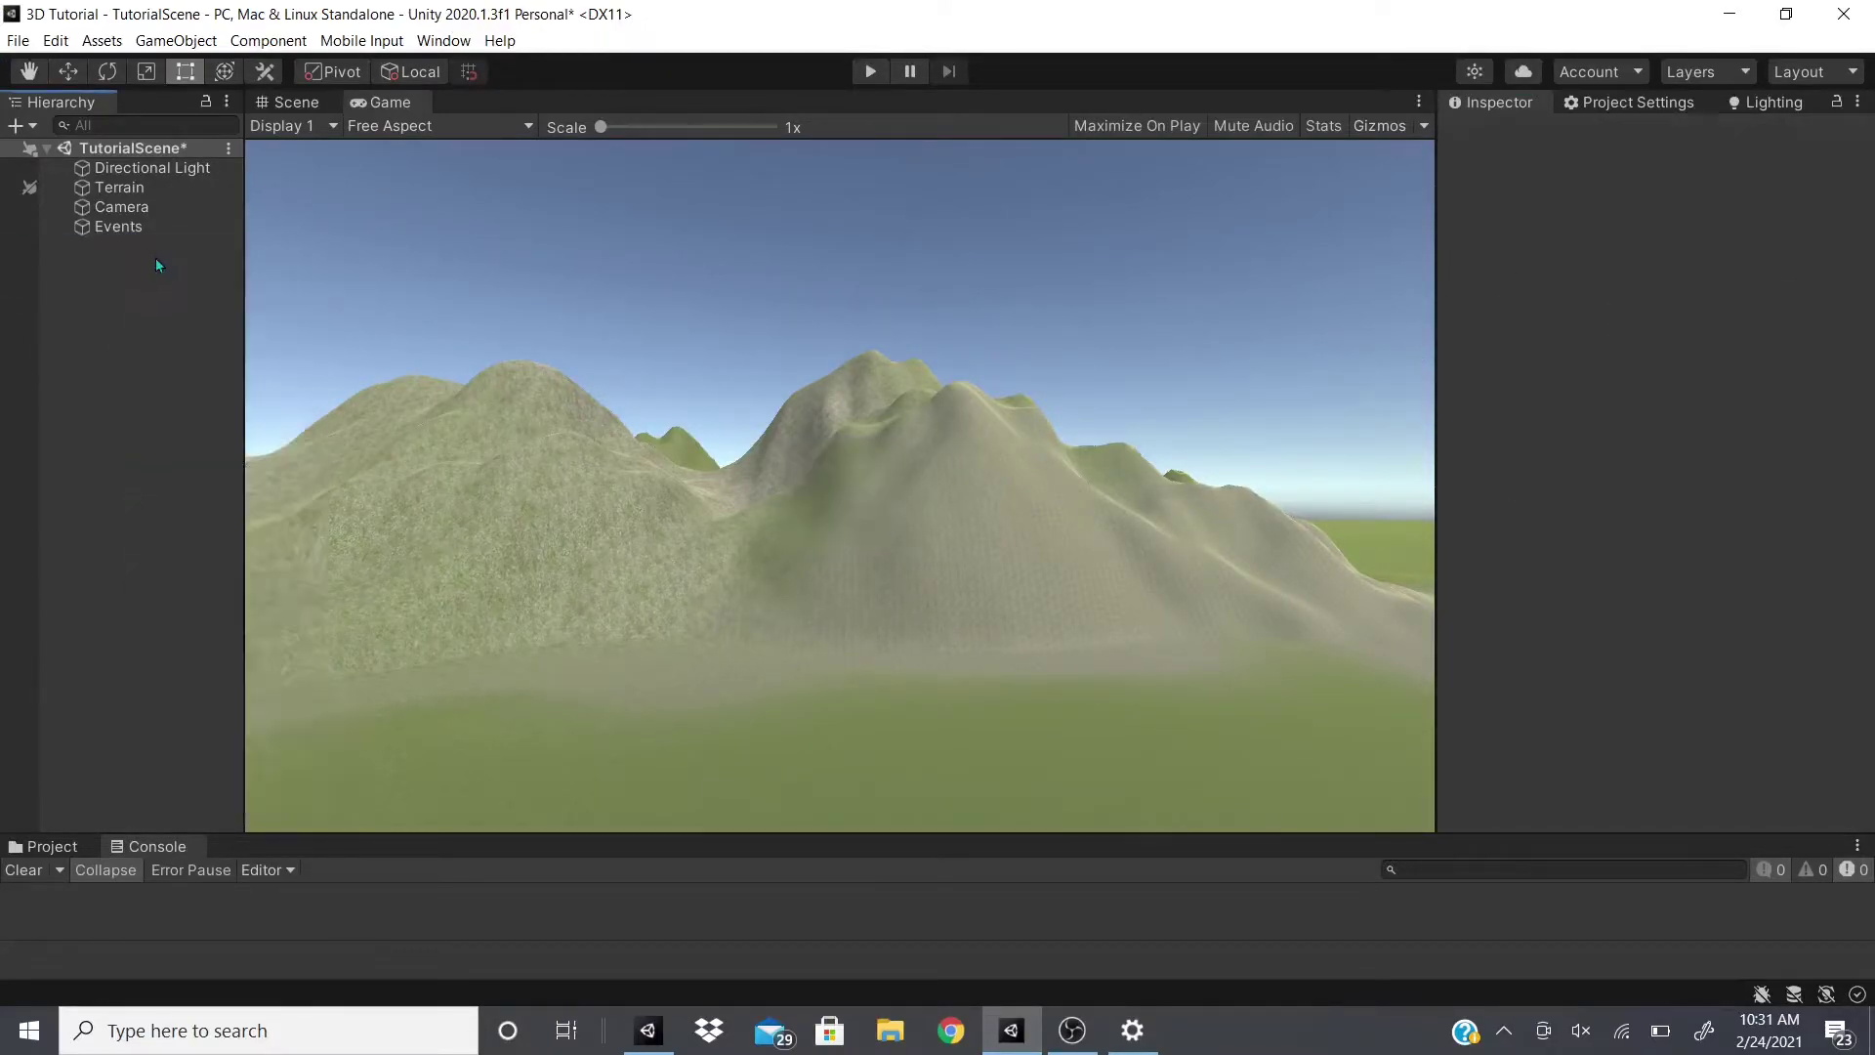
# Select the Events object and show the Event category of Add Component.
pyautogui.click(143, 228)
pyautogui.click(1655, 452)
pyautogui.click(1643, 612)
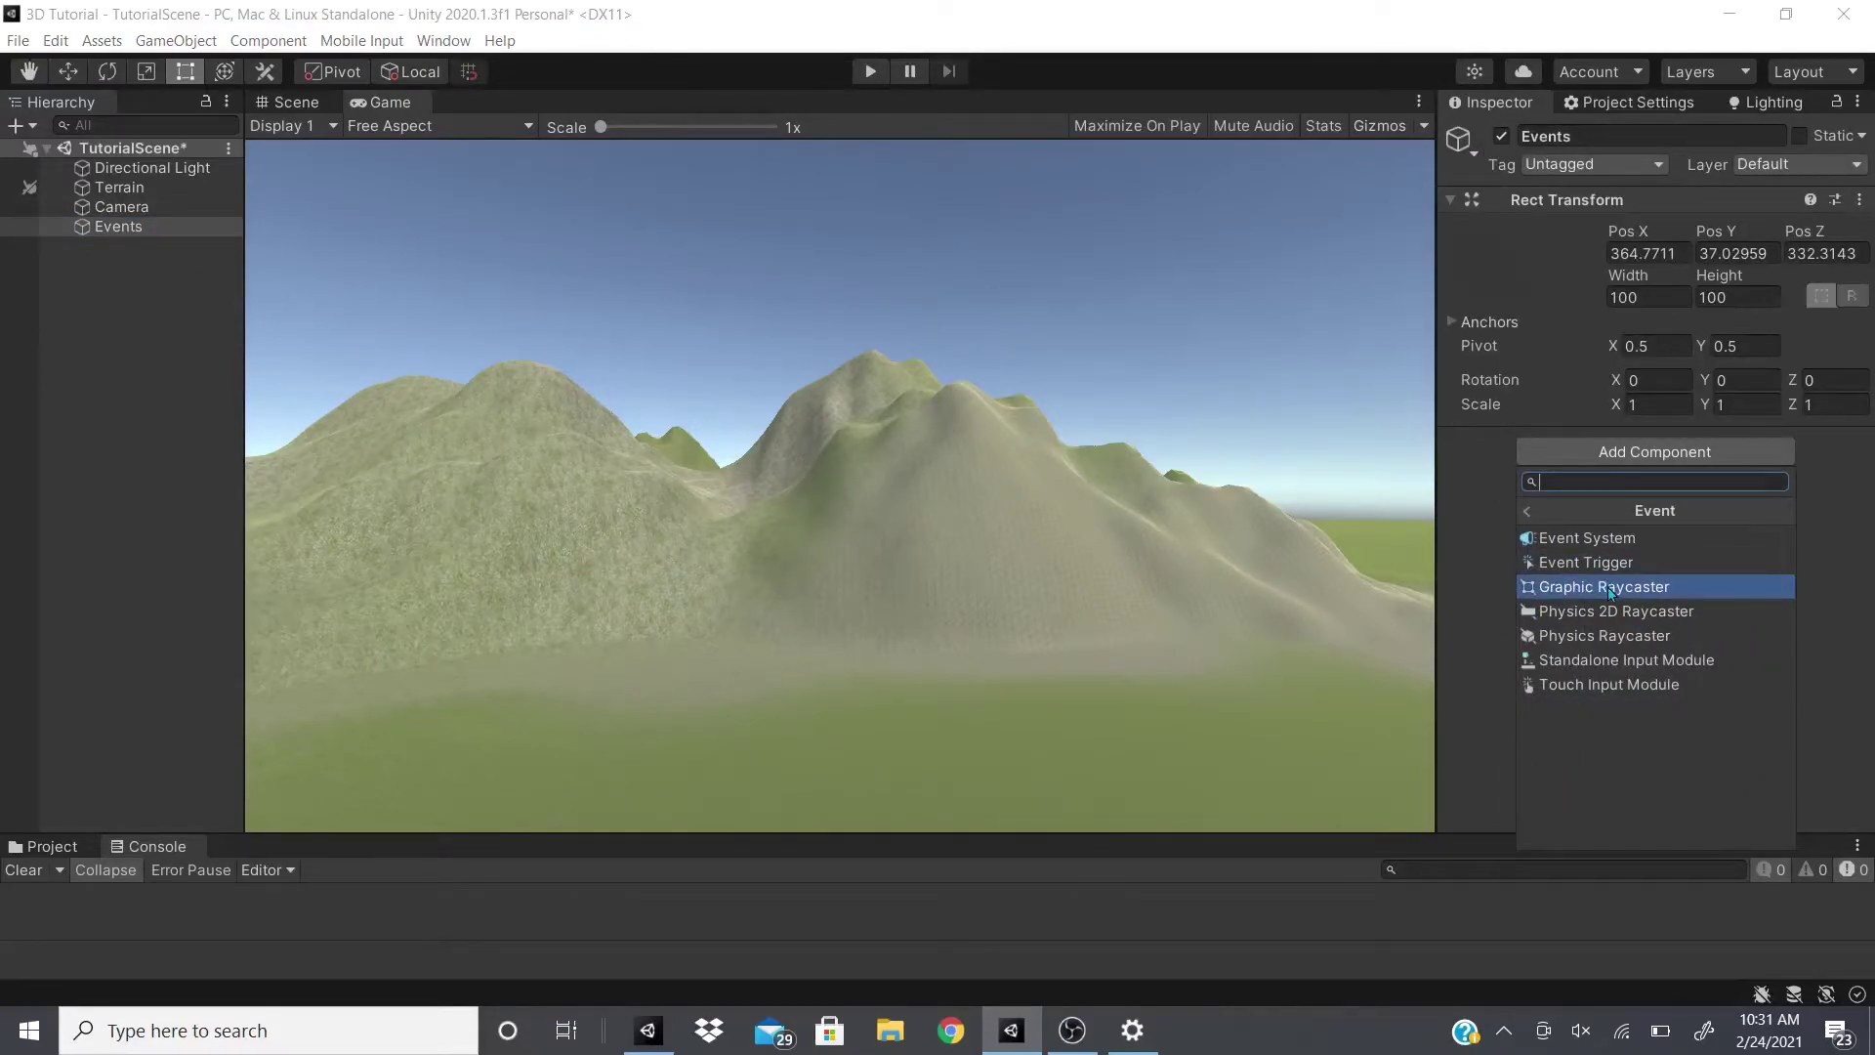
# Add a Graphic Raycaster to Events and create a UI Canvas from its context menu.
pyautogui.click(1609, 589)
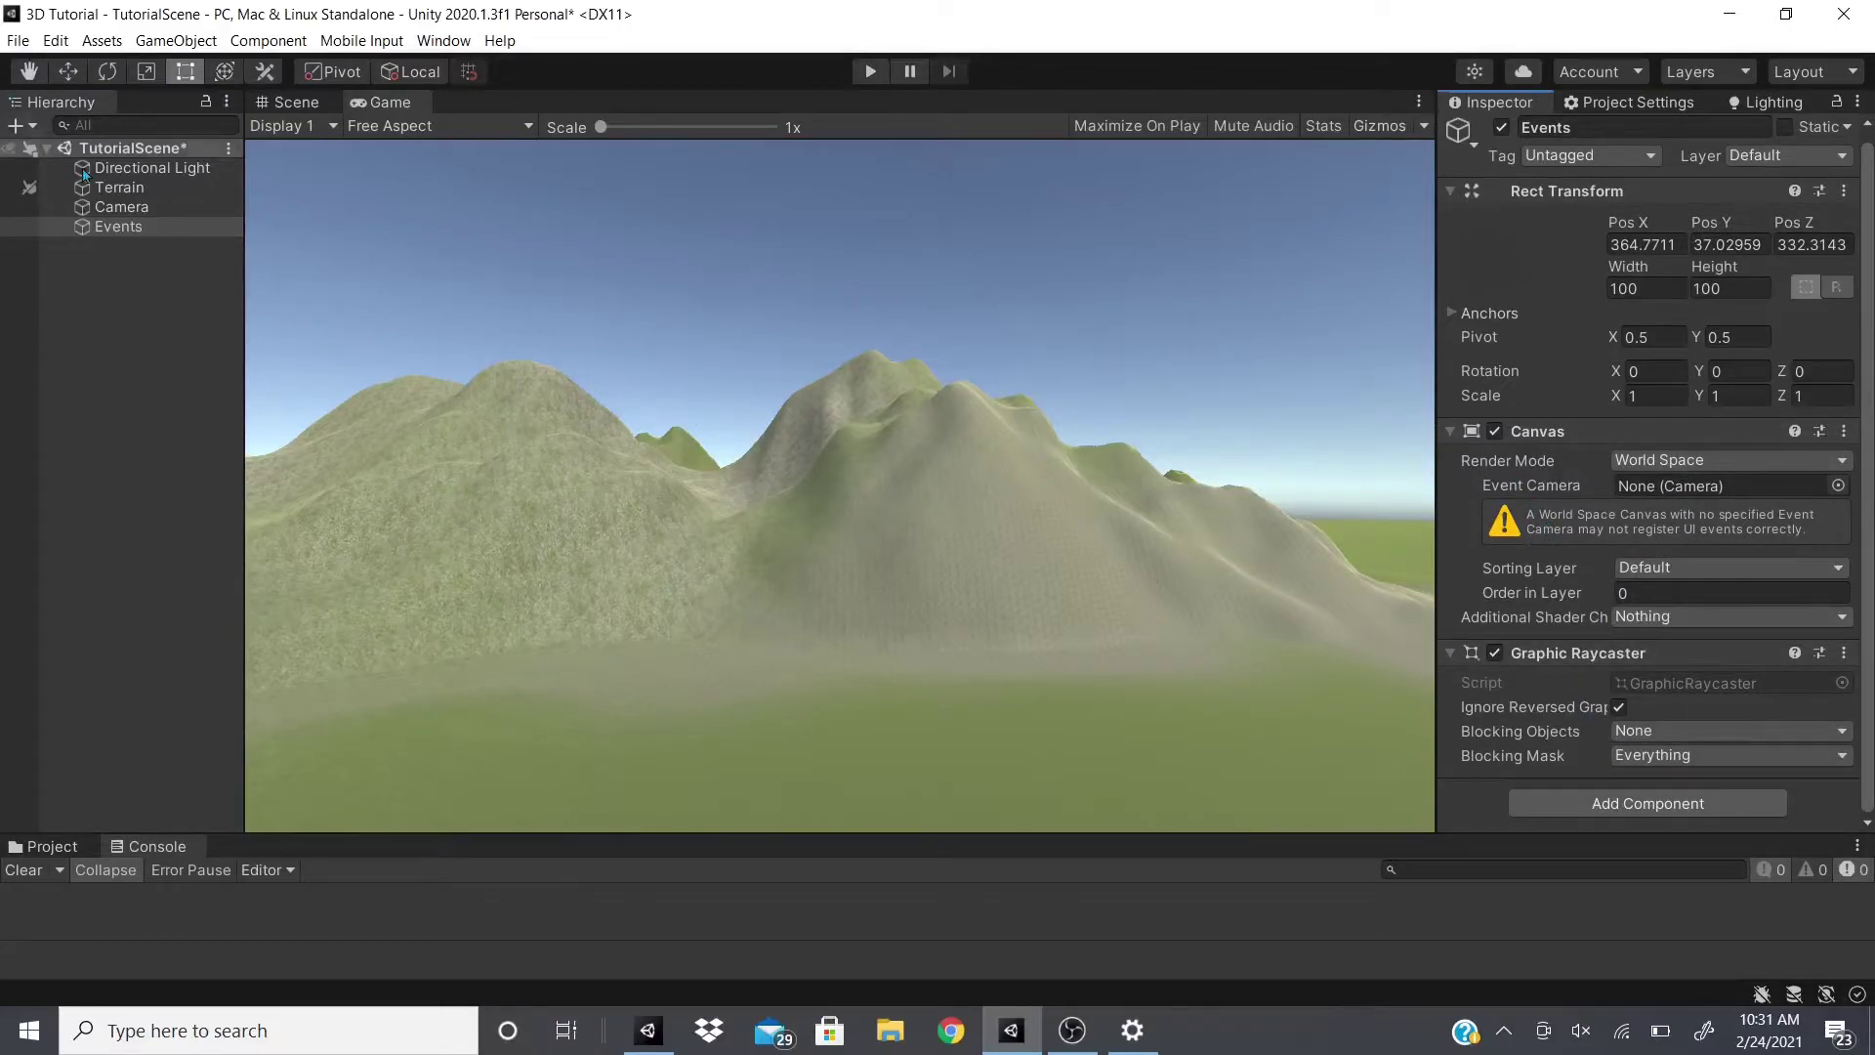
pyautogui.rightClick(137, 232)
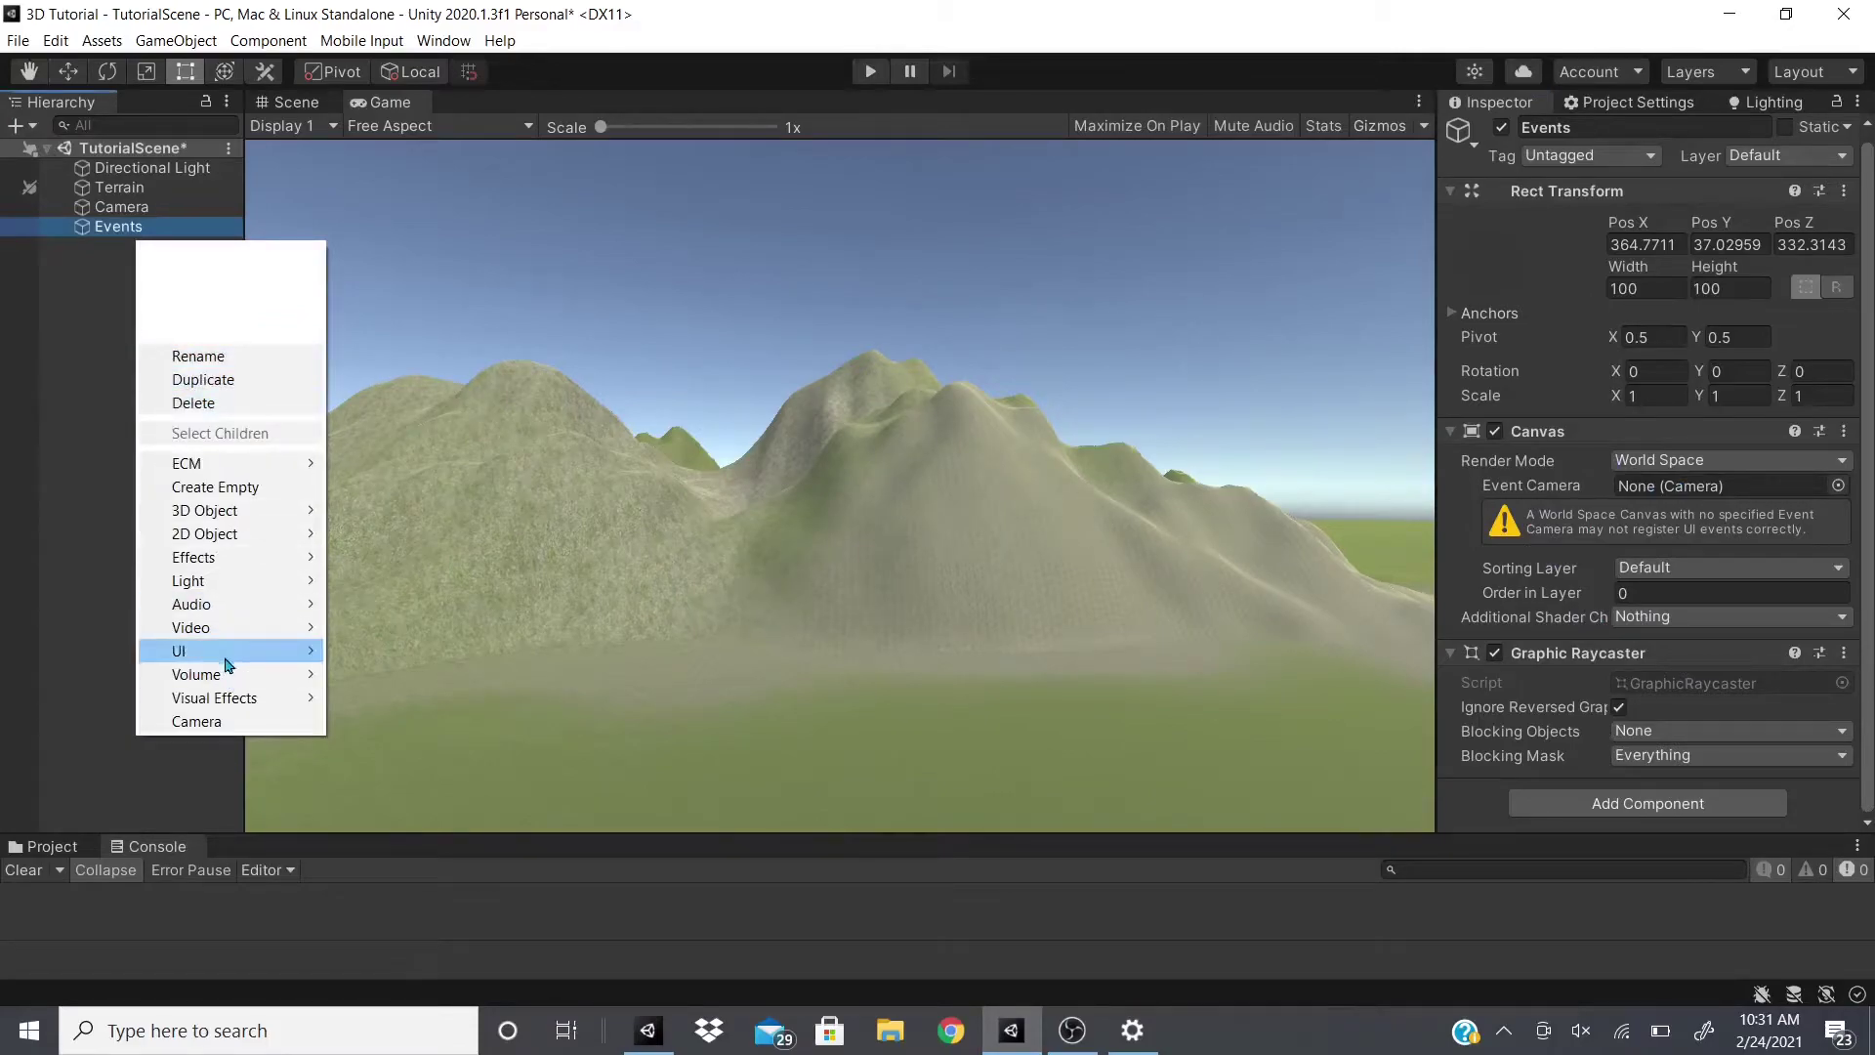
pyautogui.moveTo(226, 652)
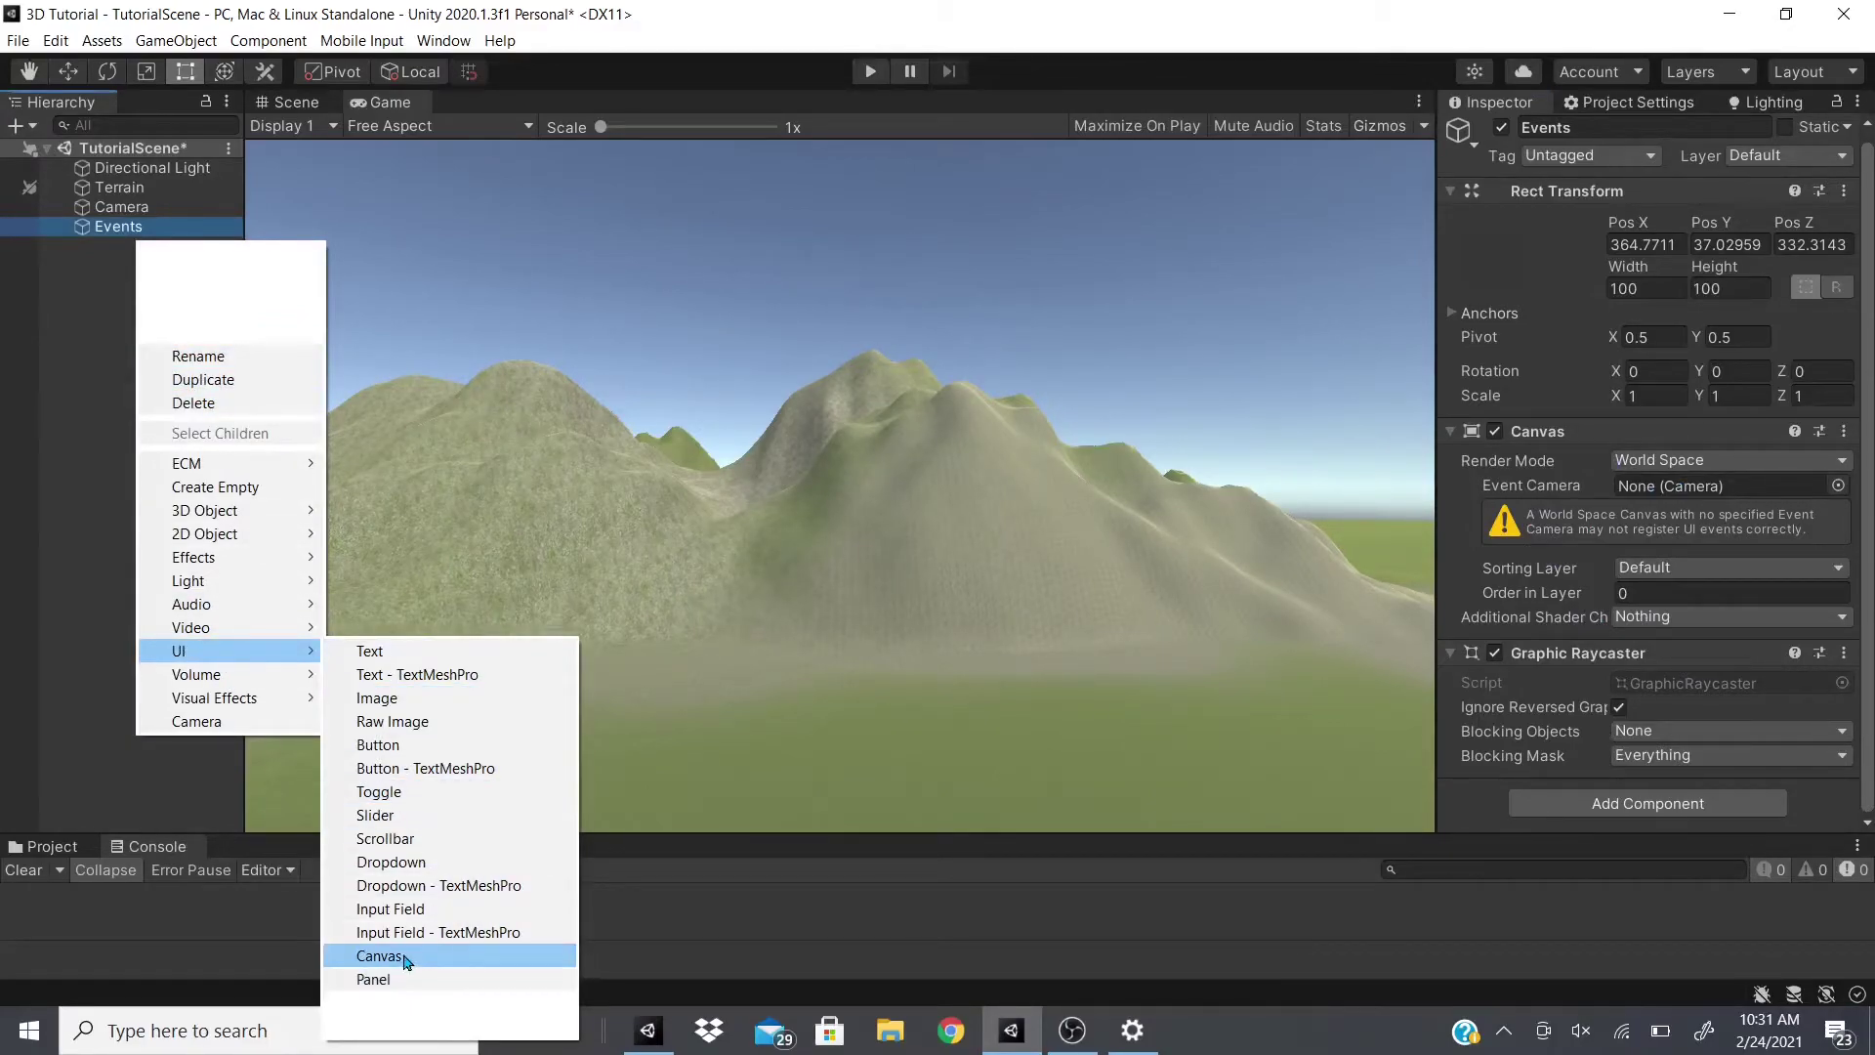
pyautogui.click(416, 961)
pyautogui.scroll(-2, 1713, 444)
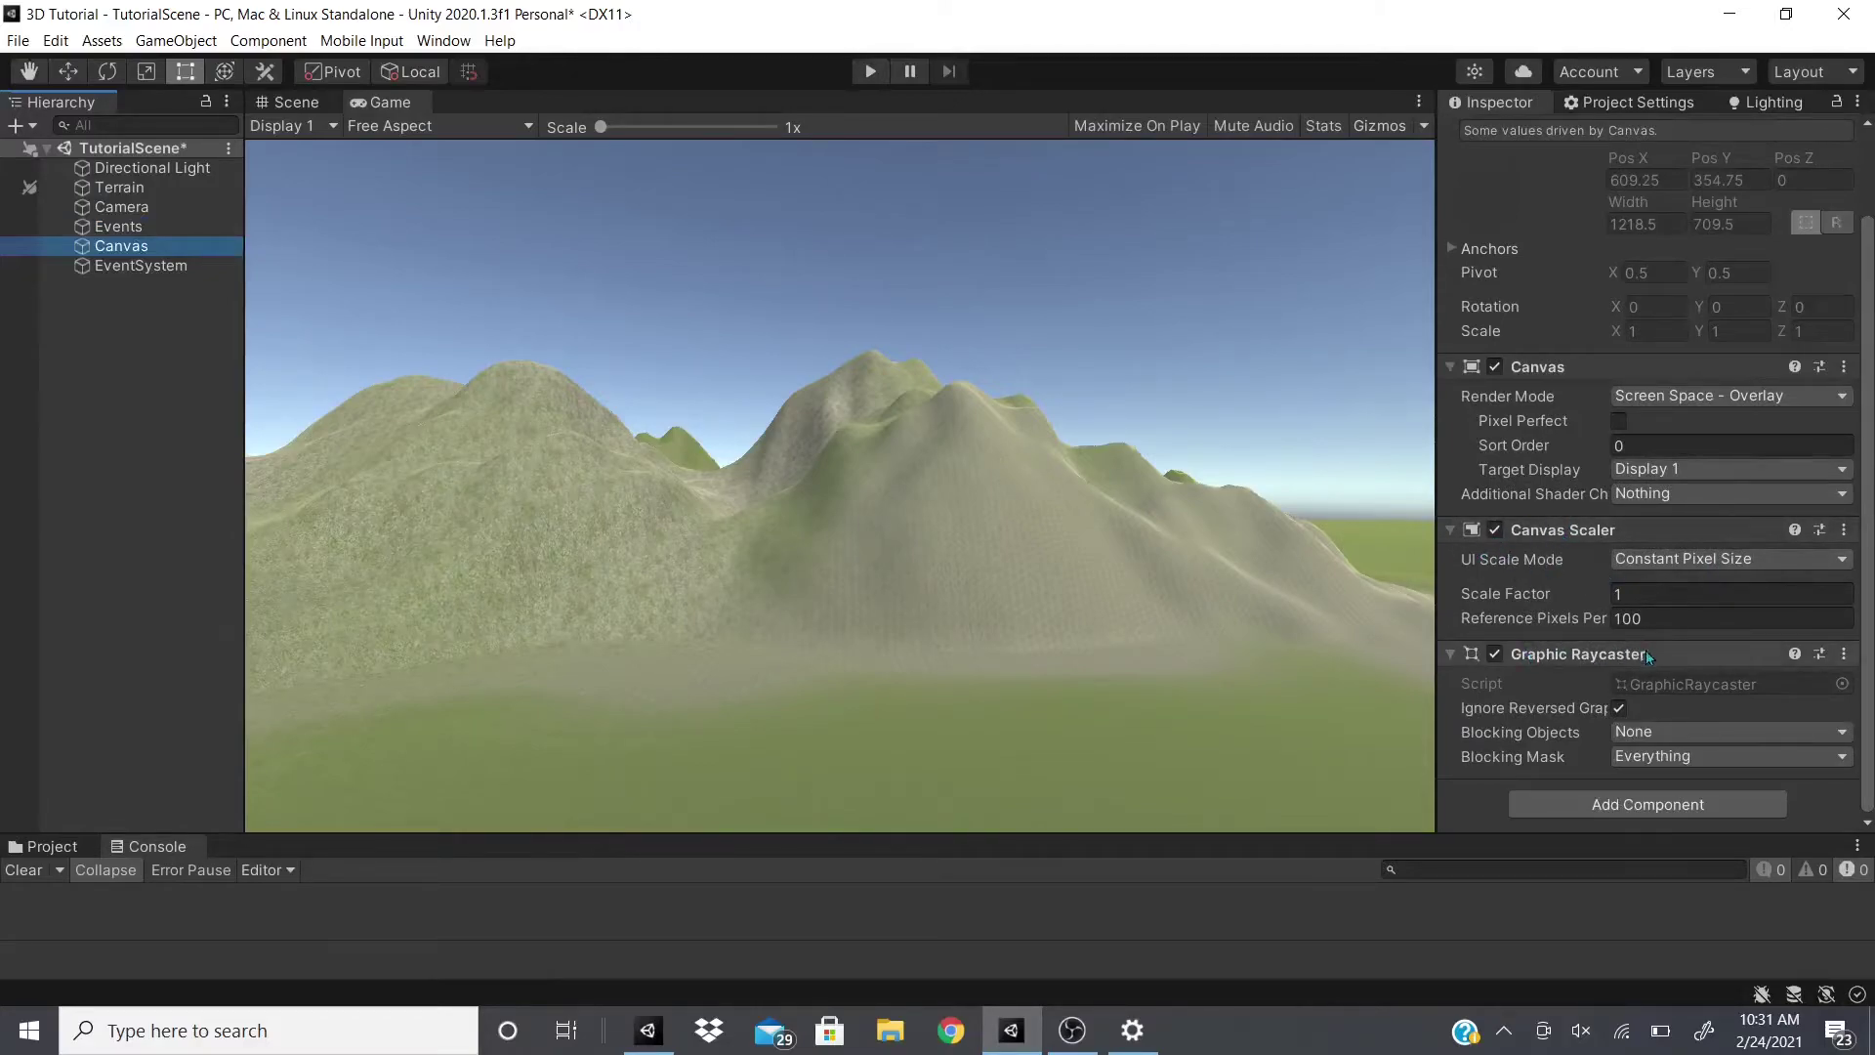
# Compare the Events and new Canvas objects in the Inspector, then undo the Canvas and EventSystem additions.
pyautogui.click(156, 223)
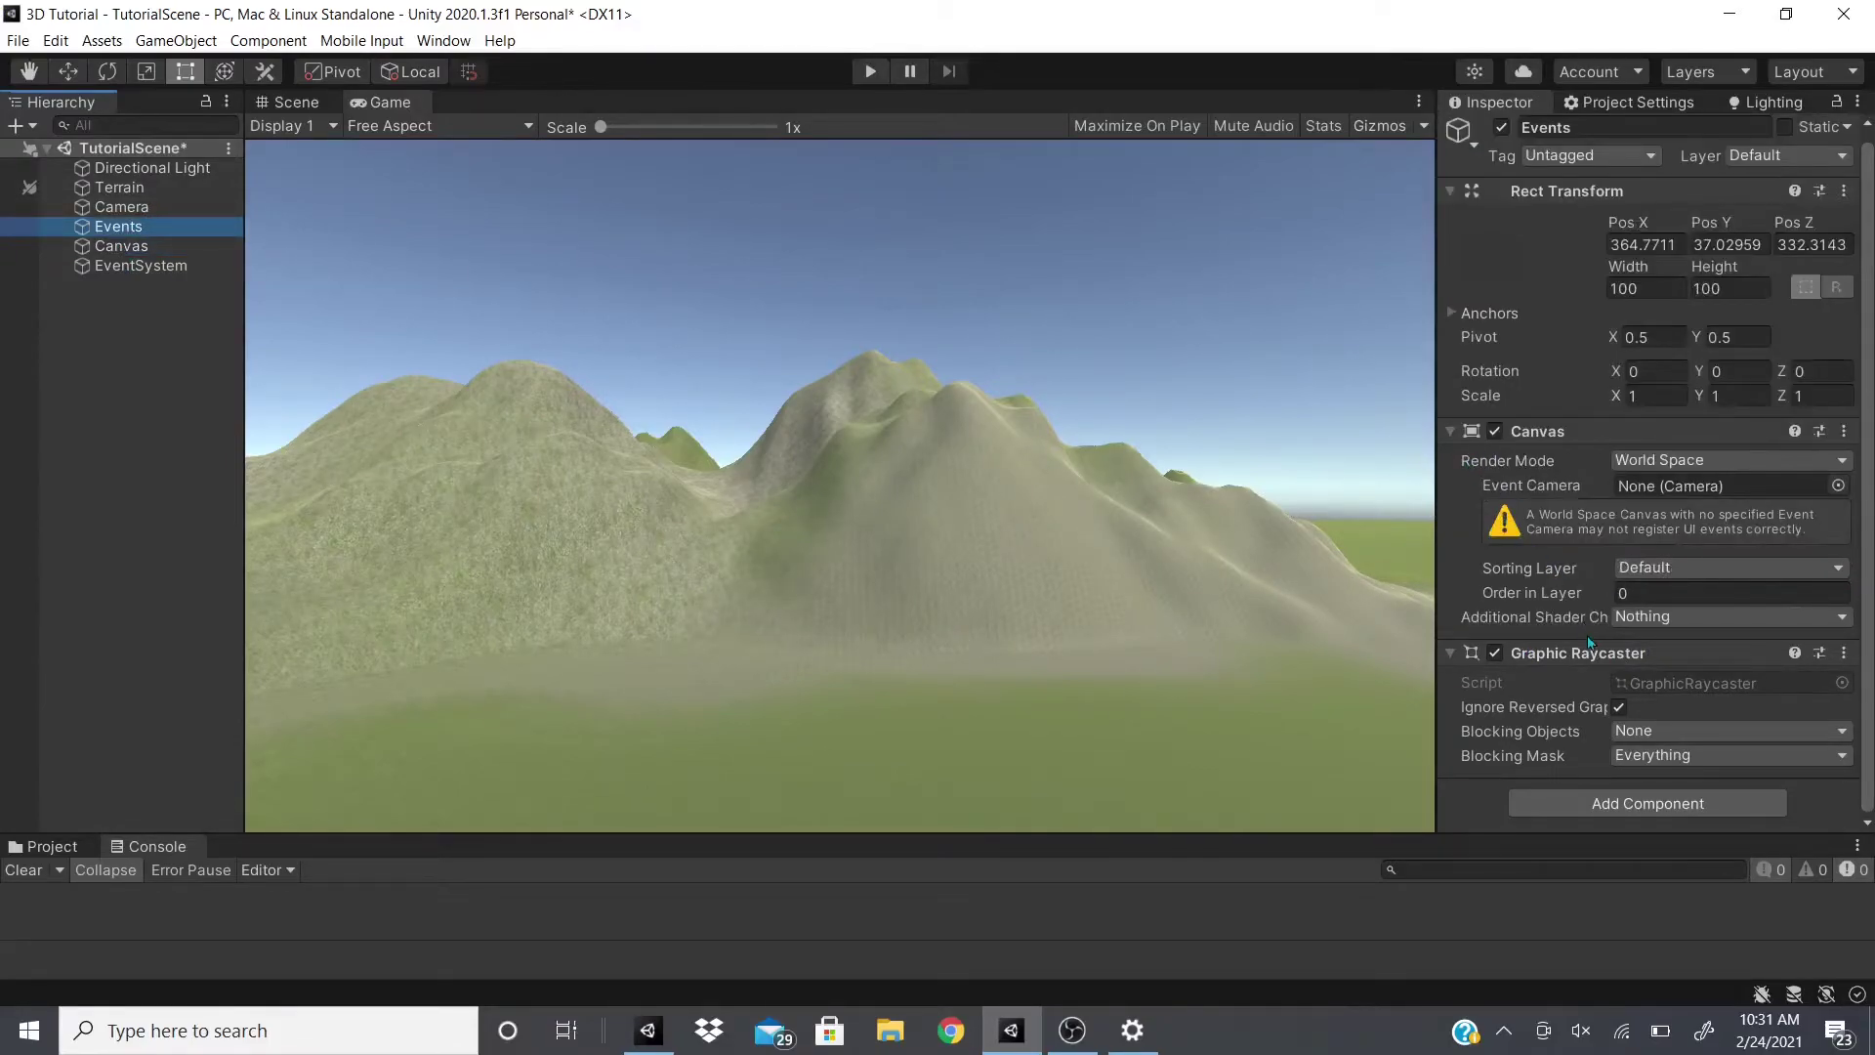
pyautogui.click(135, 246)
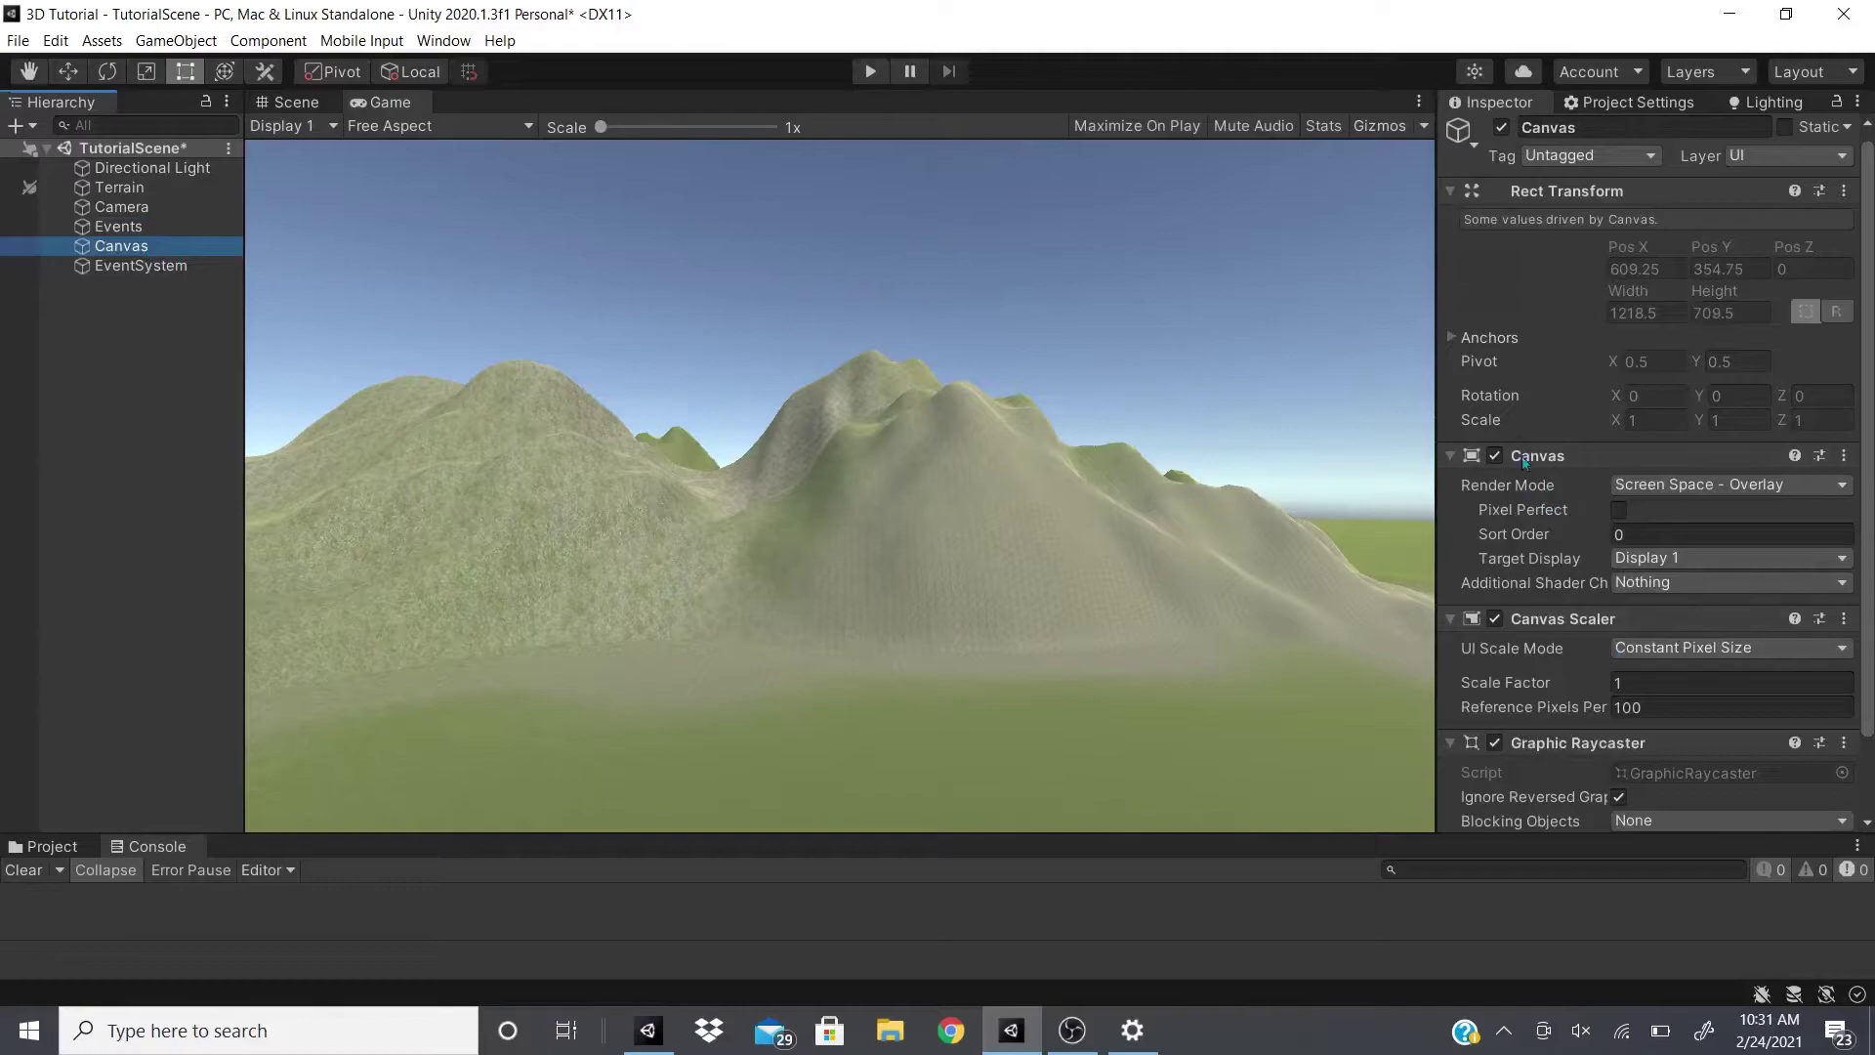
pyautogui.click(180, 226)
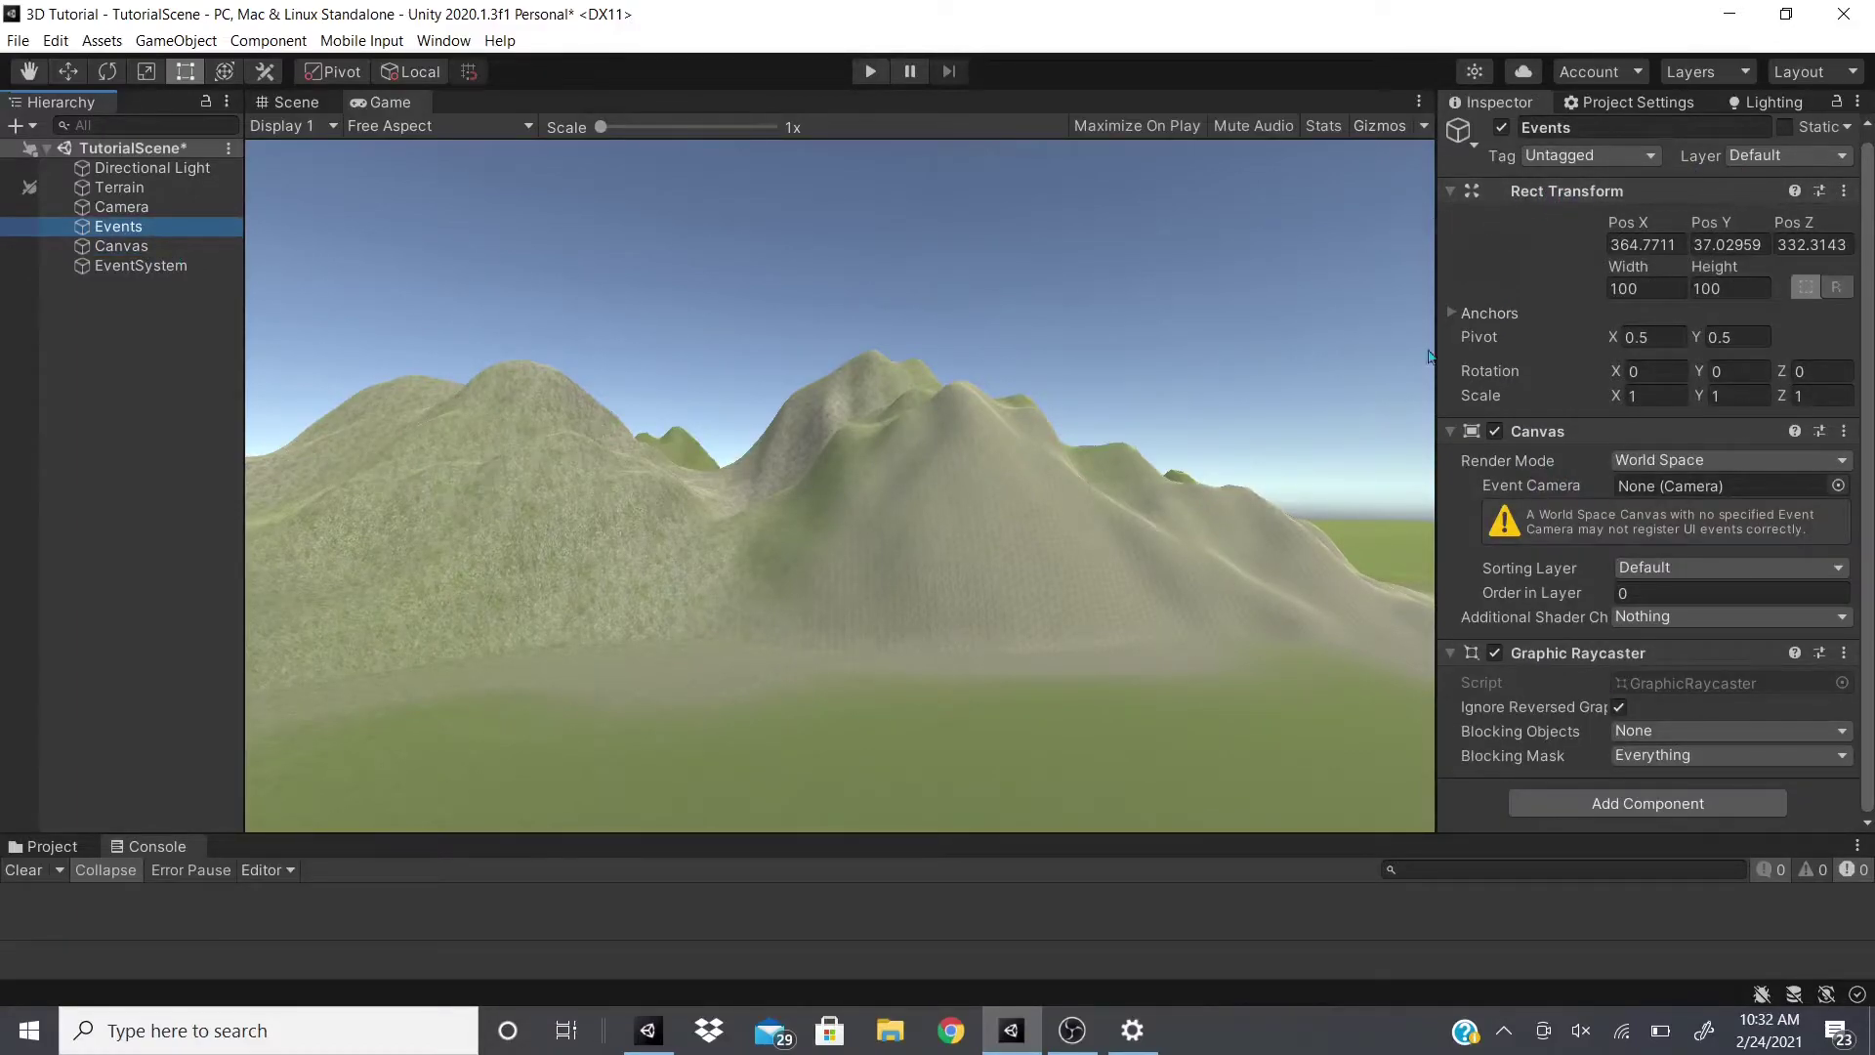
pyautogui.hotkey('ctrl', 'z')
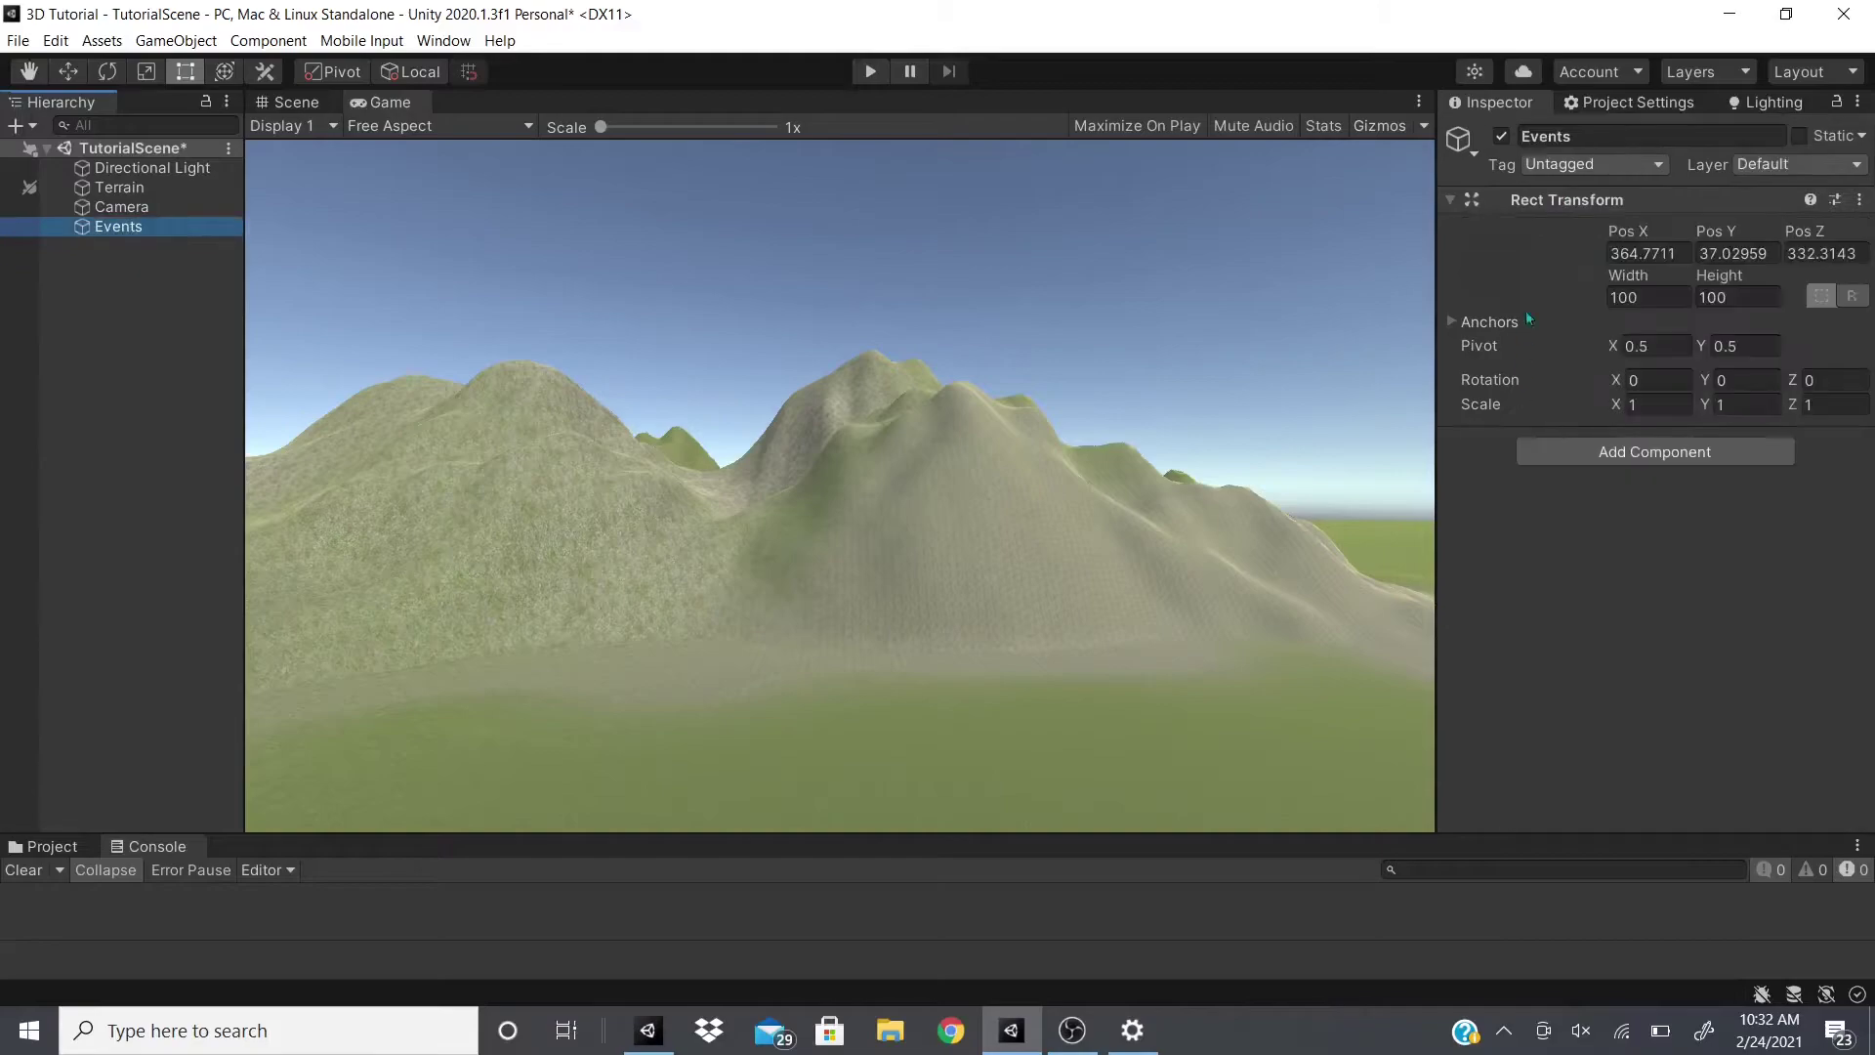
# Remove the Rect Transform from Events and add a Physics 2D Raycaster.
pyautogui.click(1860, 199)
pyautogui.click(1794, 261)
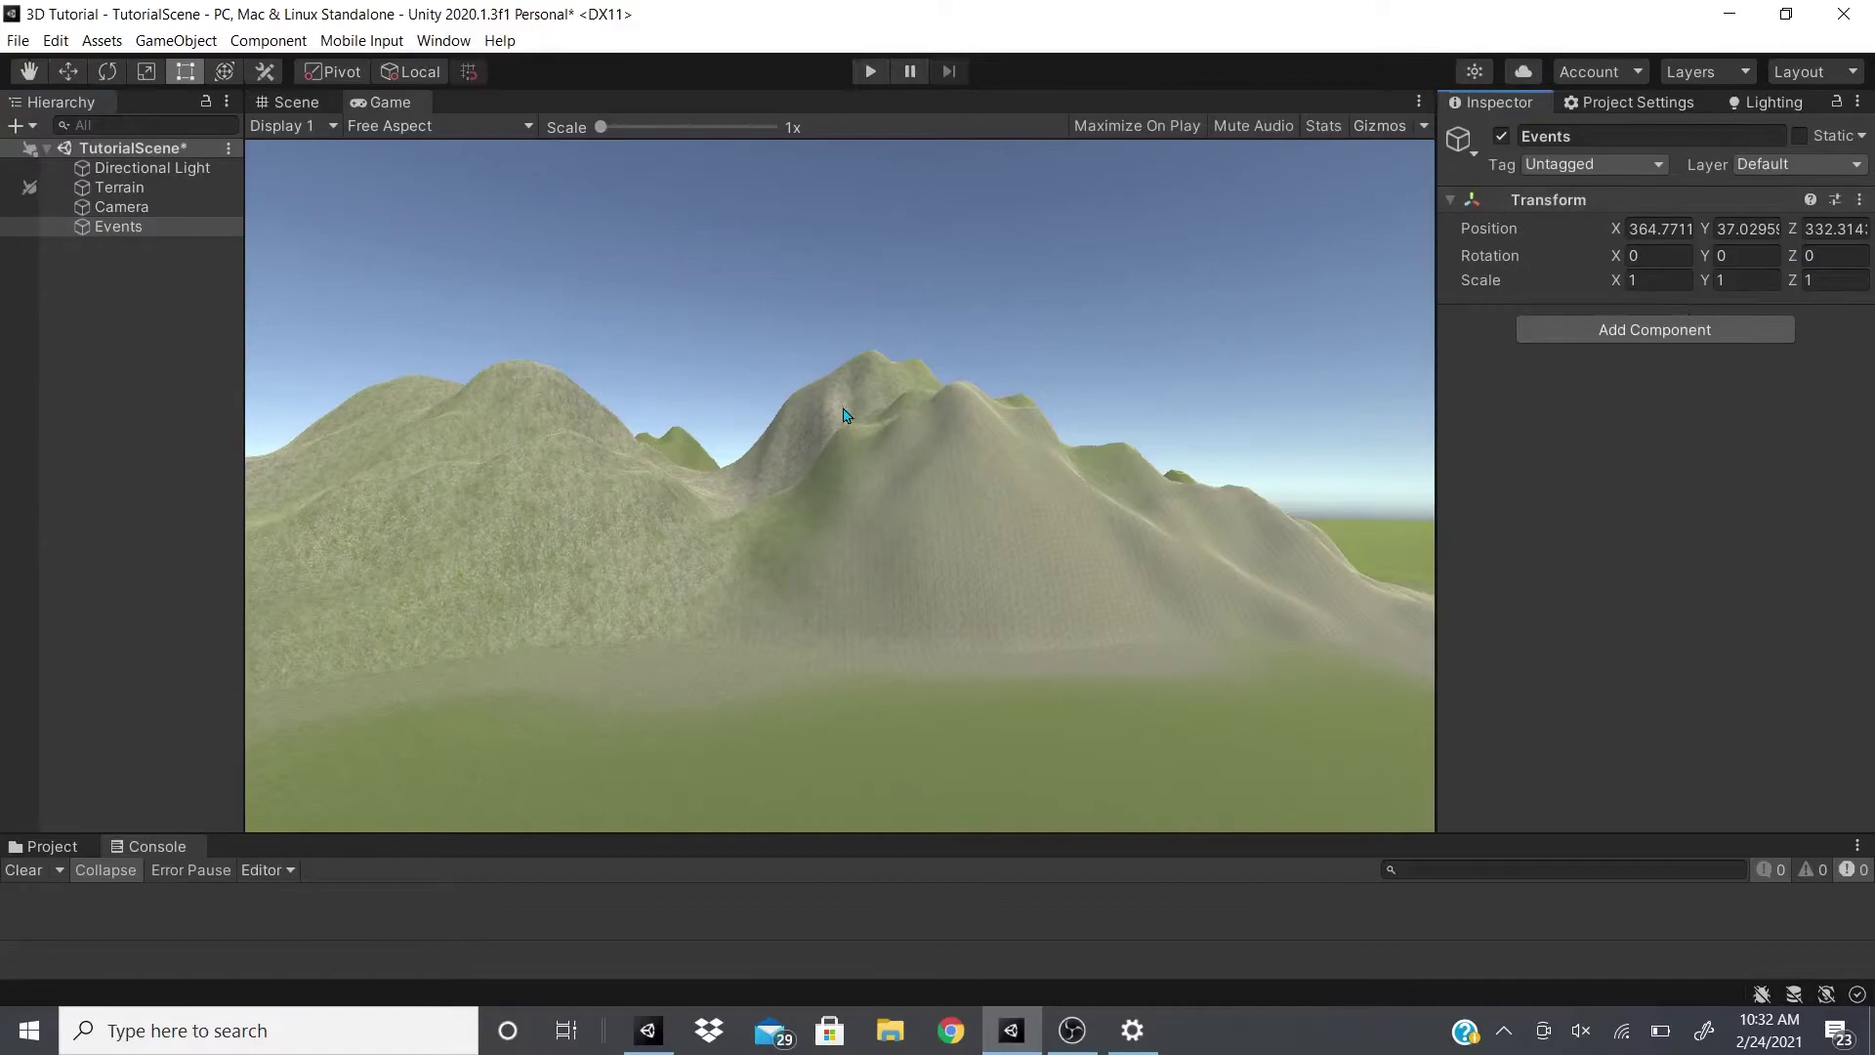
pyautogui.click(1655, 329)
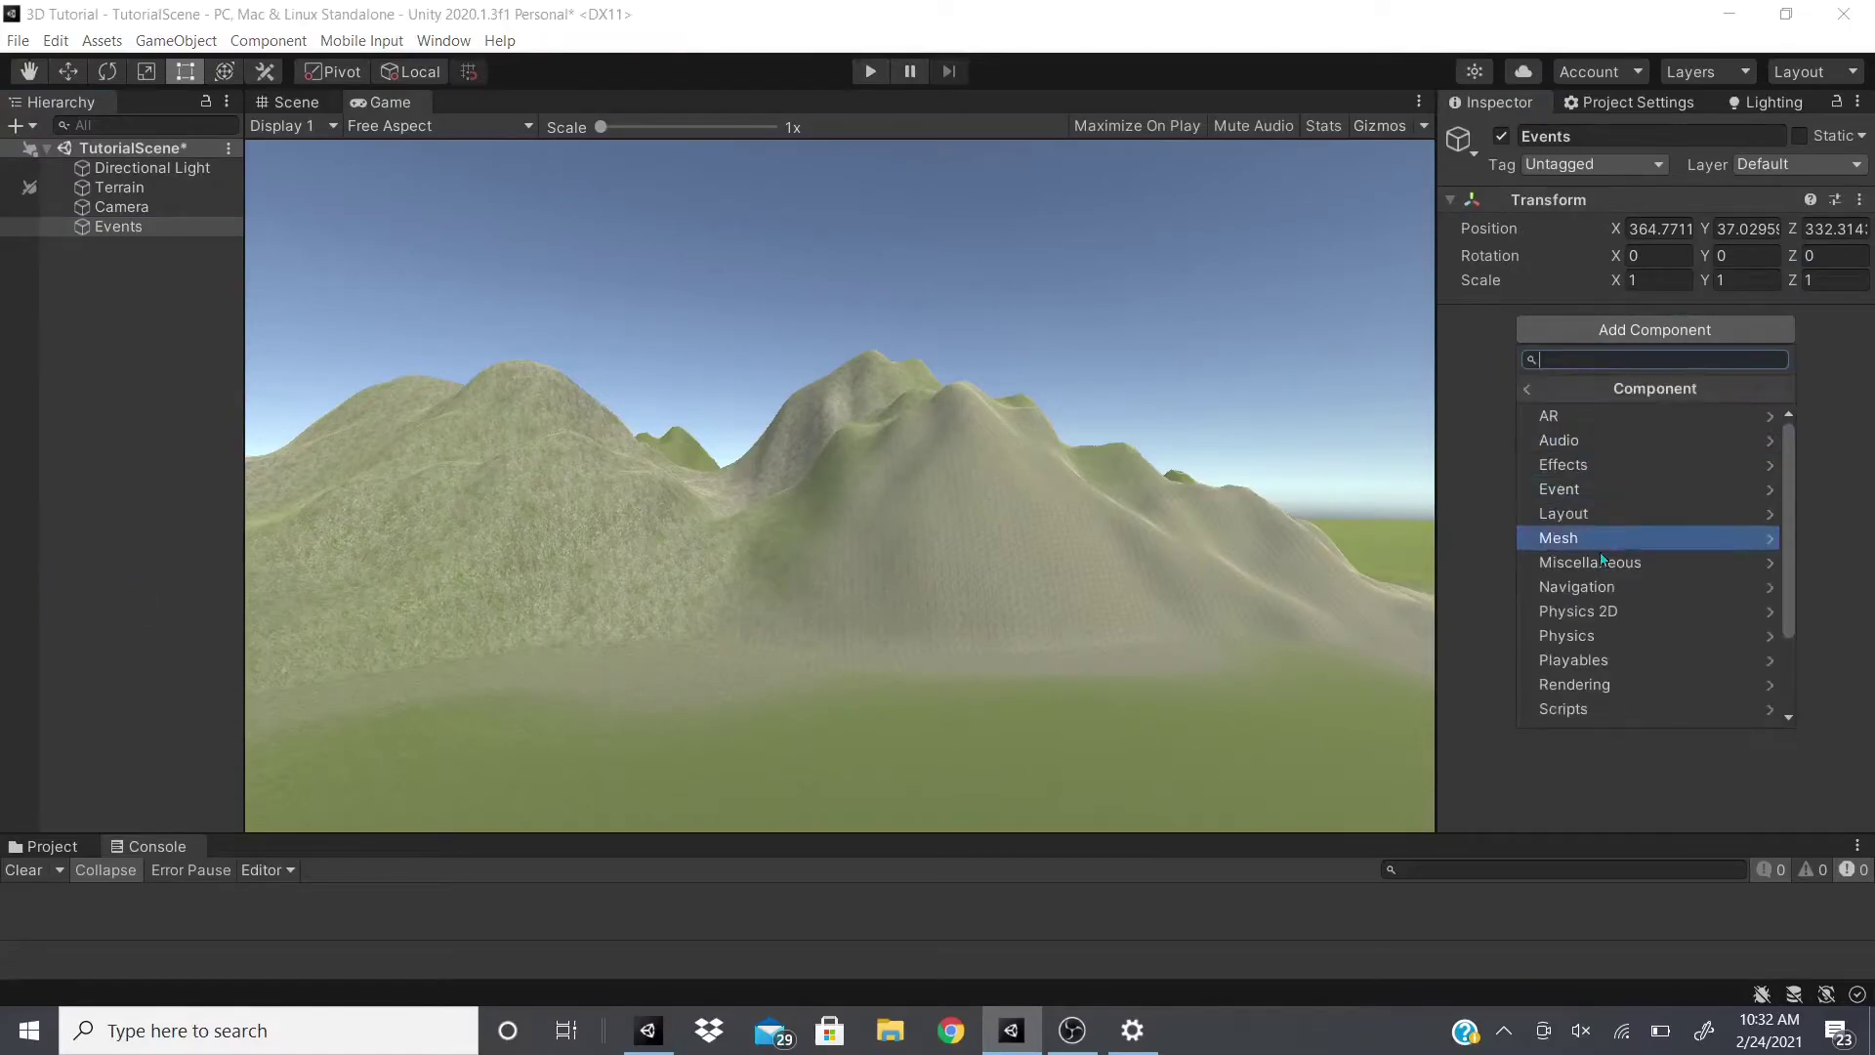
pyautogui.click(1655, 488)
pyautogui.click(1655, 490)
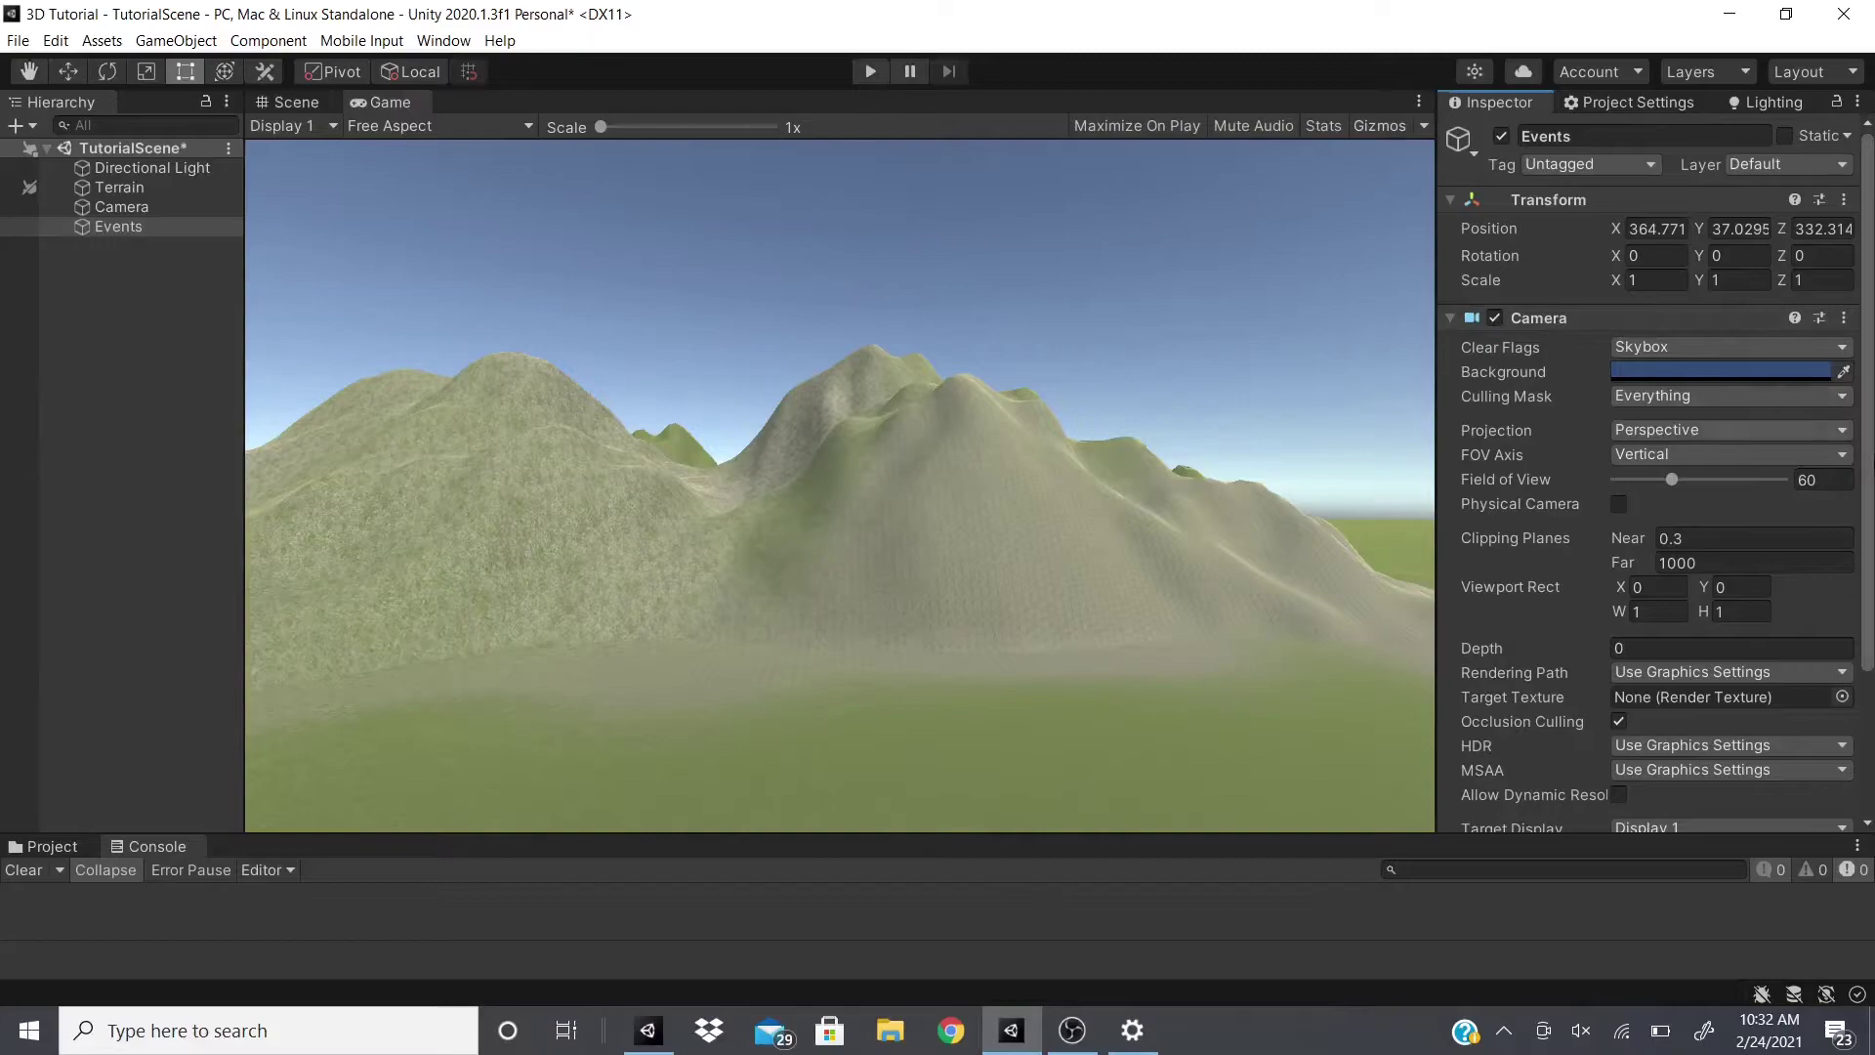
# Expand the Physics 2D Raycaster settings and compare them with the scene's Camera object.
pyautogui.scroll(-5, 1815, 636)
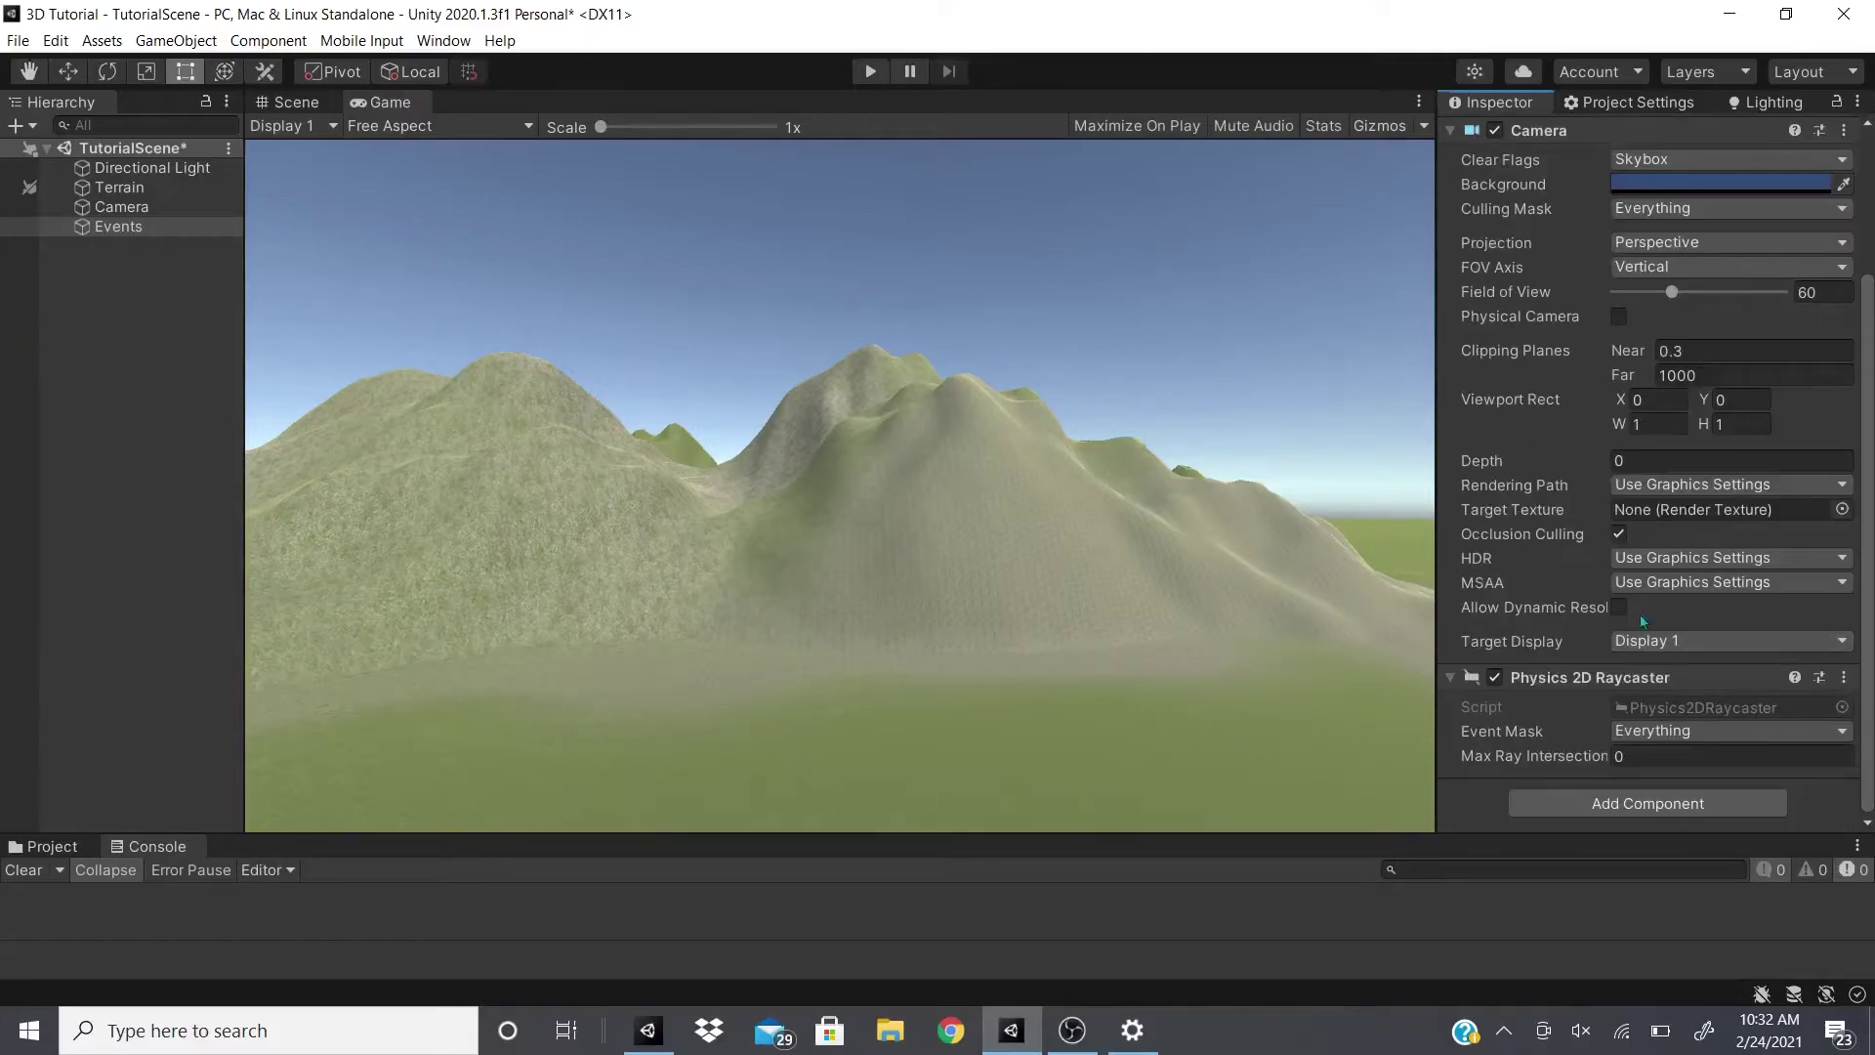
pyautogui.scroll(5, 1734, 530)
pyautogui.scroll(-2, 1567, 553)
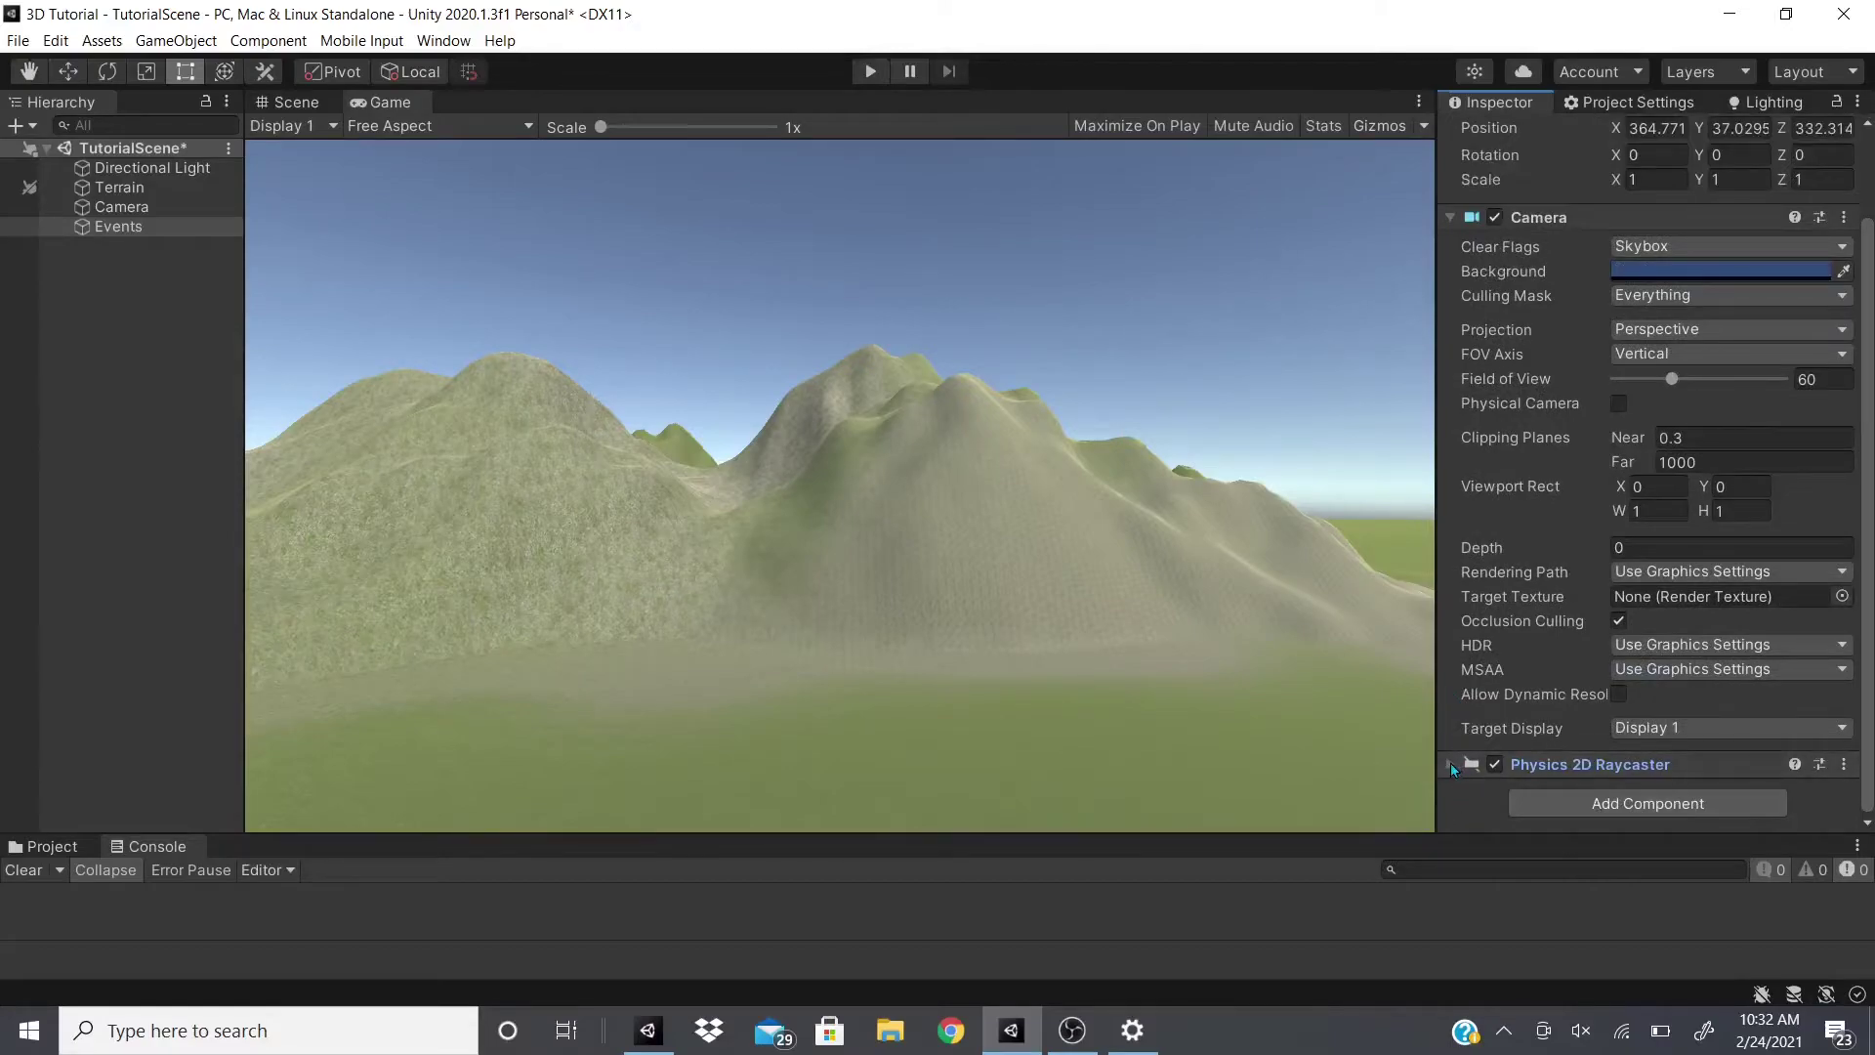
pyautogui.click(1450, 763)
pyautogui.click(134, 208)
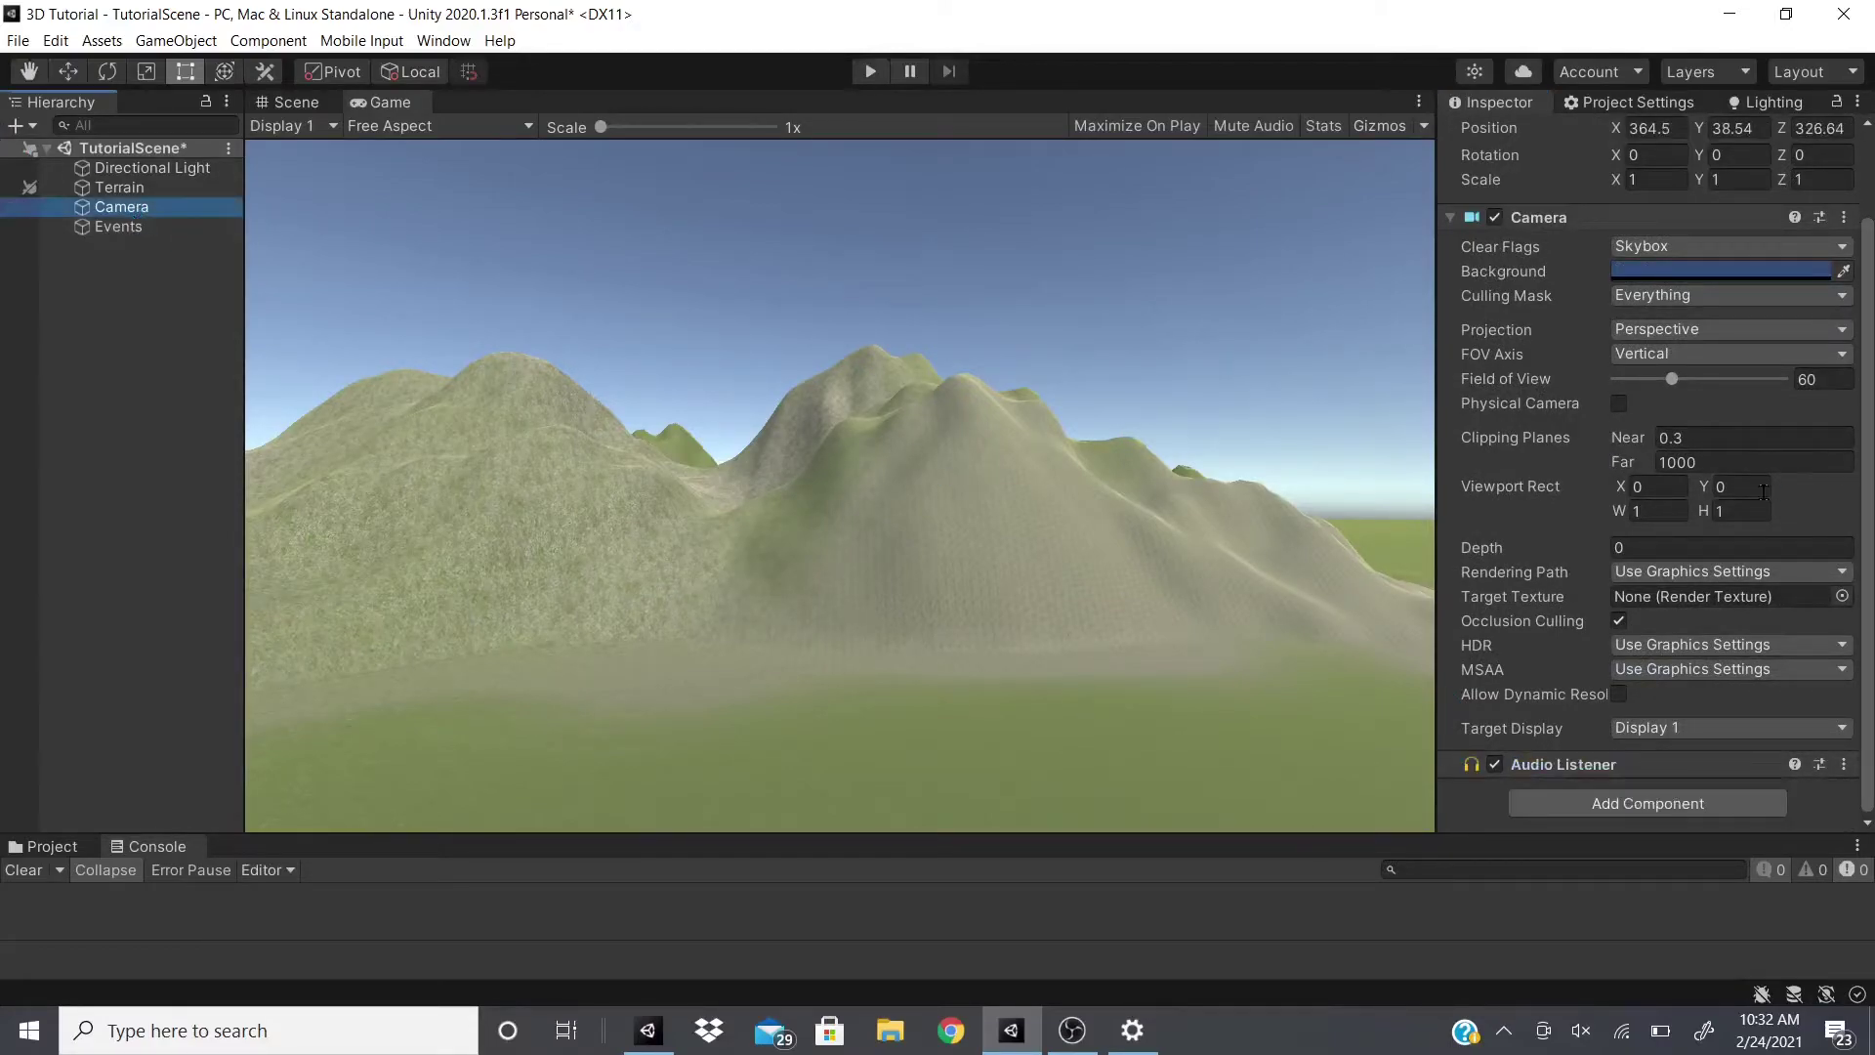
pyautogui.scroll(2, 1638, 676)
pyautogui.scroll(-2, 1549, 452)
pyautogui.click(118, 227)
# Check the raycaster's Event Mask options, leaving it set to Everything.
pyautogui.scroll(-2, 1661, 708)
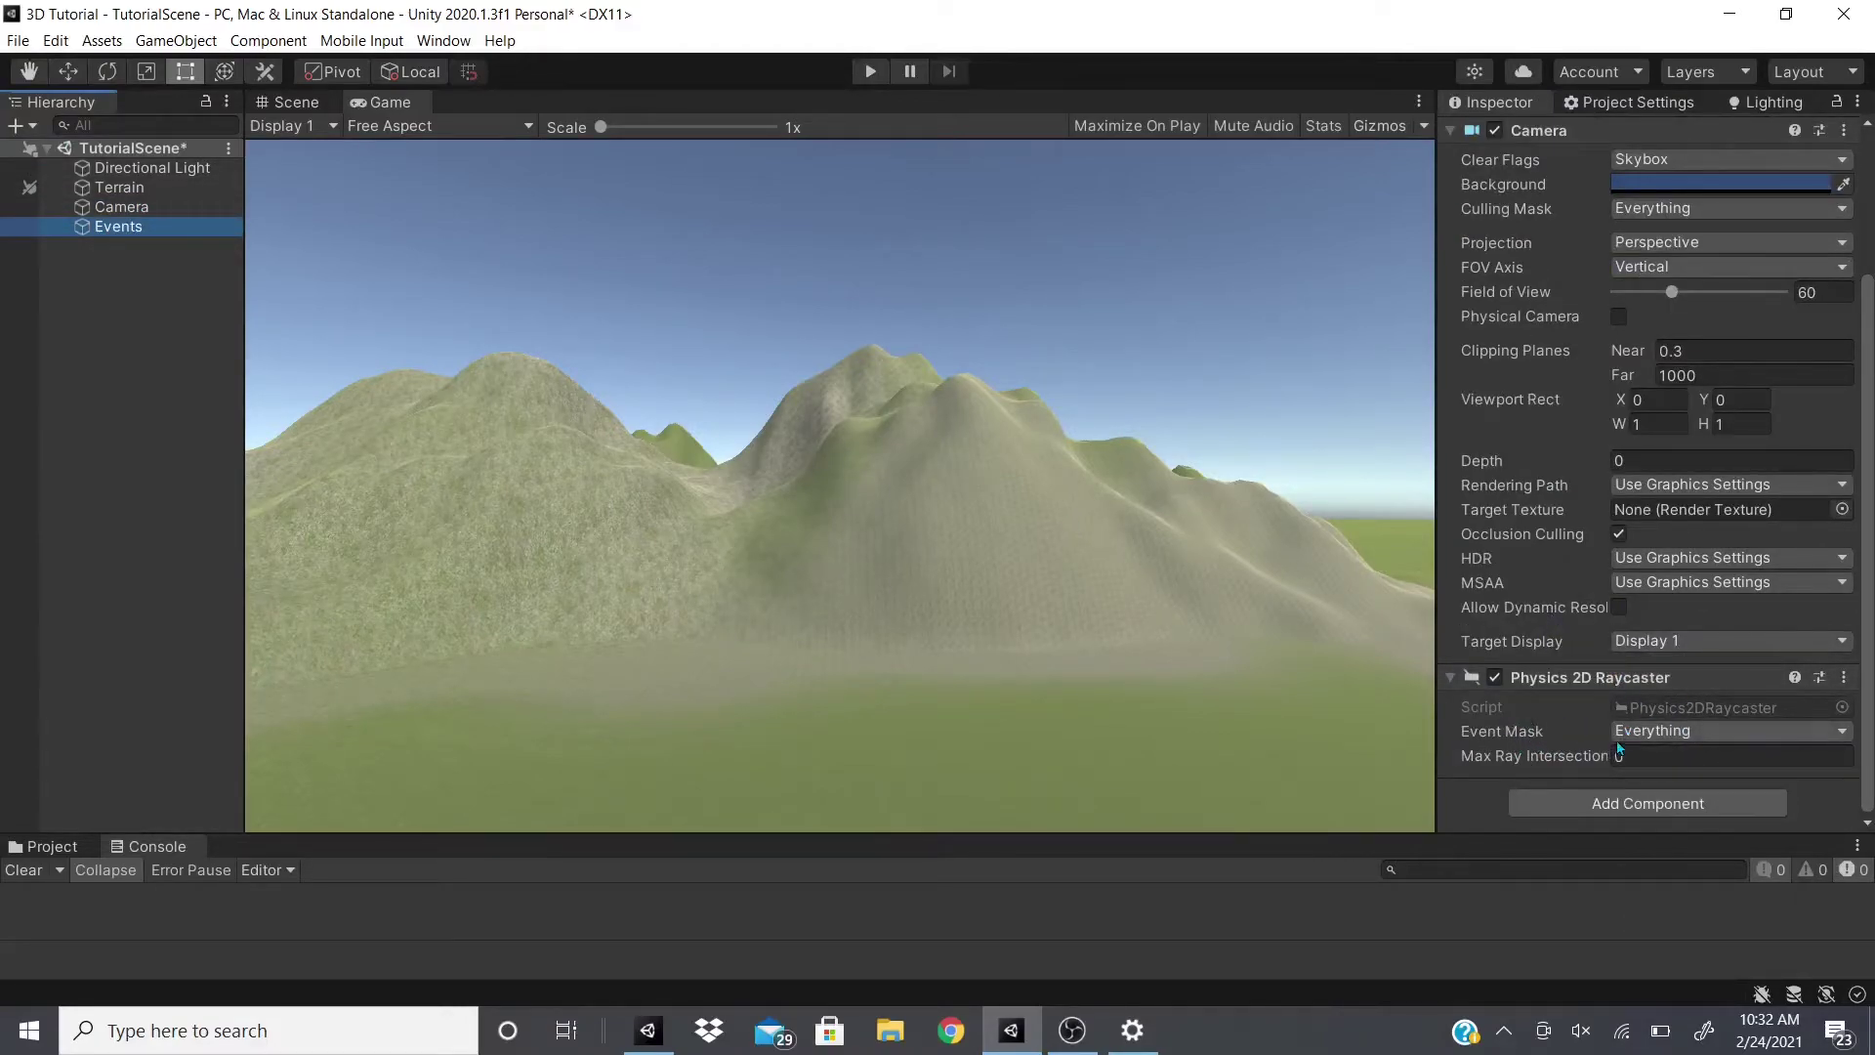
pyautogui.click(1661, 731)
pyautogui.press('Escape')
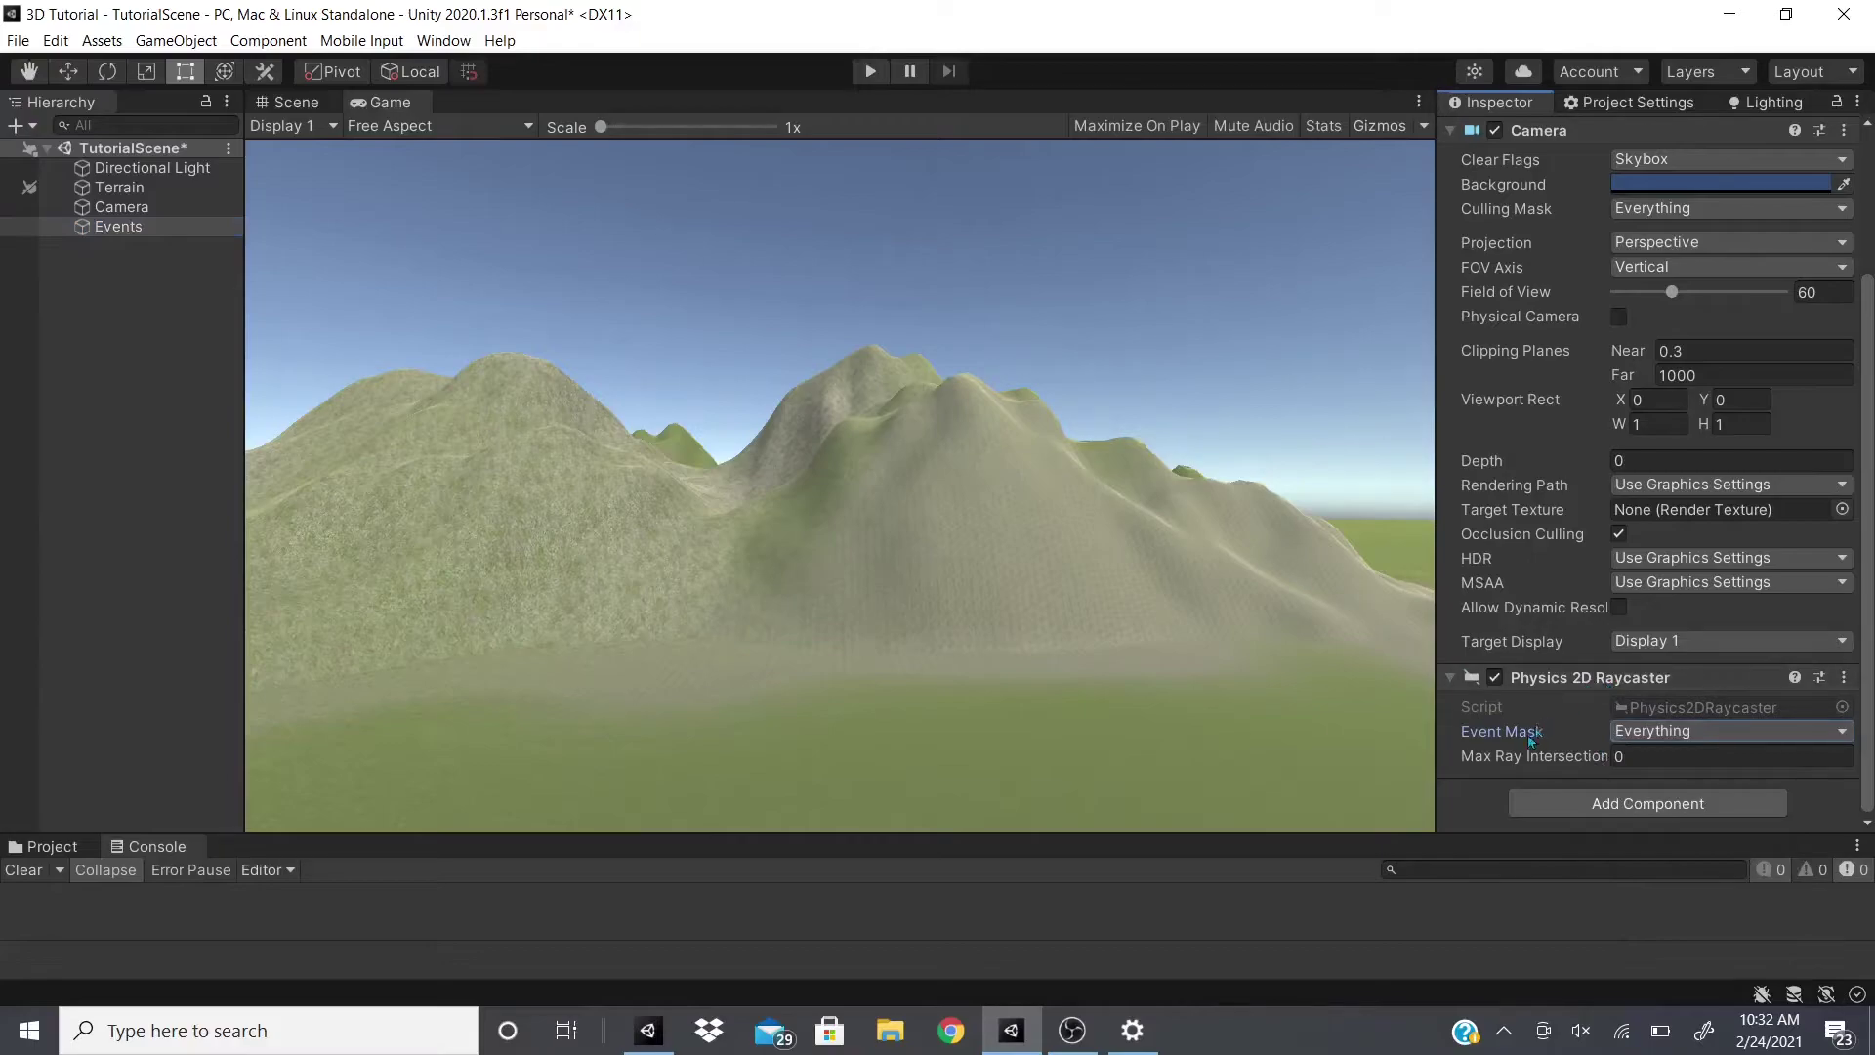
pyautogui.press('space')
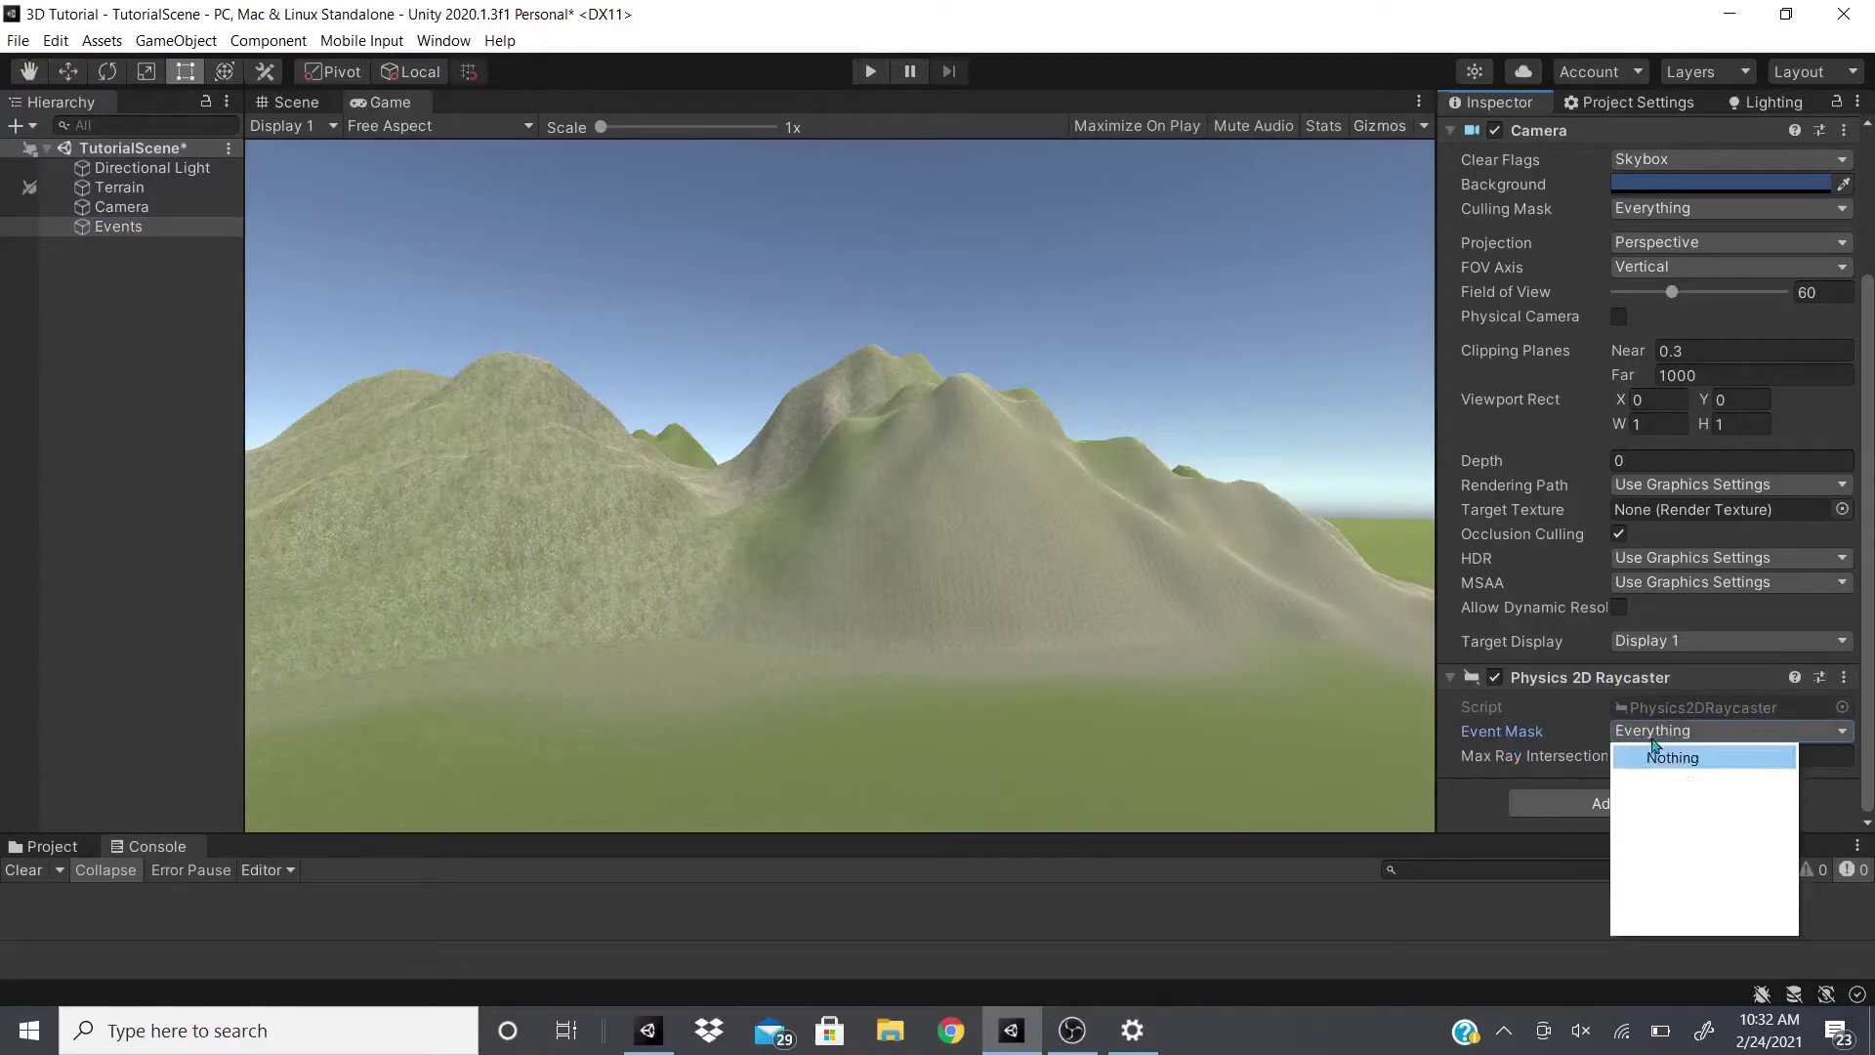
pyautogui.click(1813, 731)
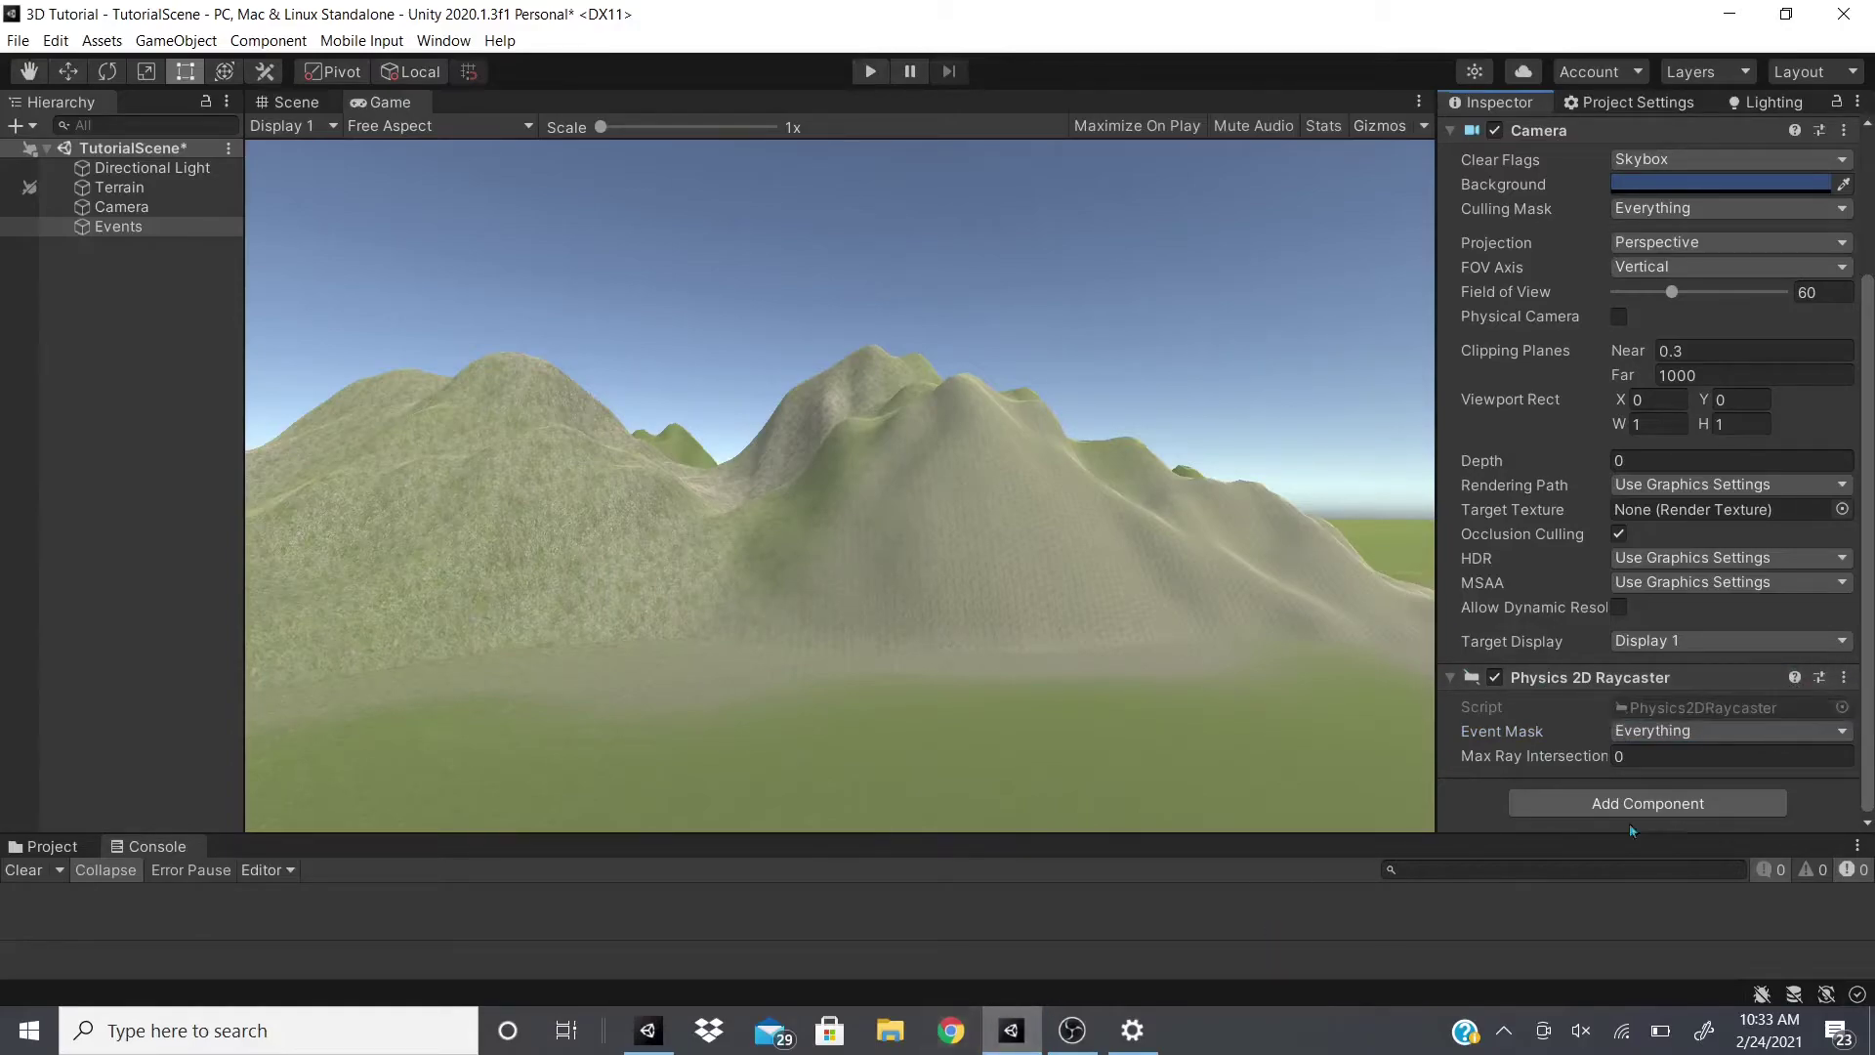
# Remove the Physics 2D Raycaster and Camera components from Events.
pyautogui.click(1845, 677)
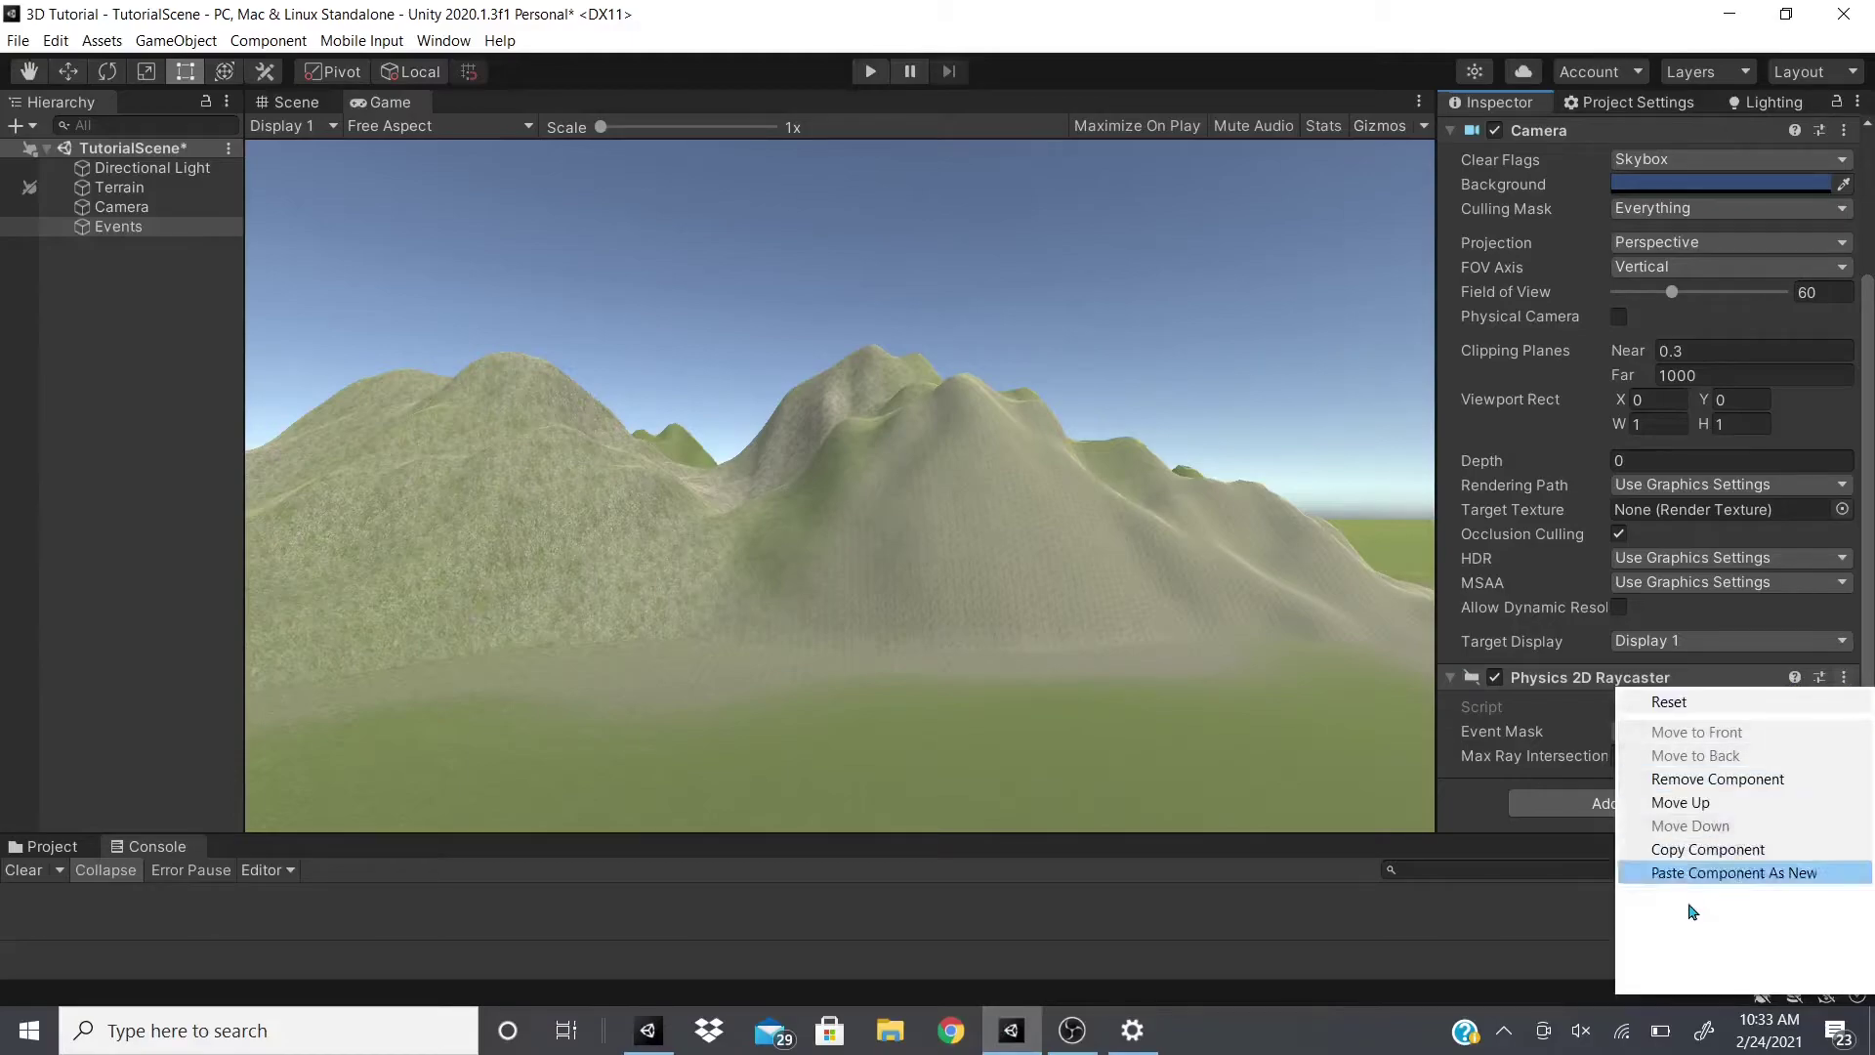
pyautogui.click(1737, 777)
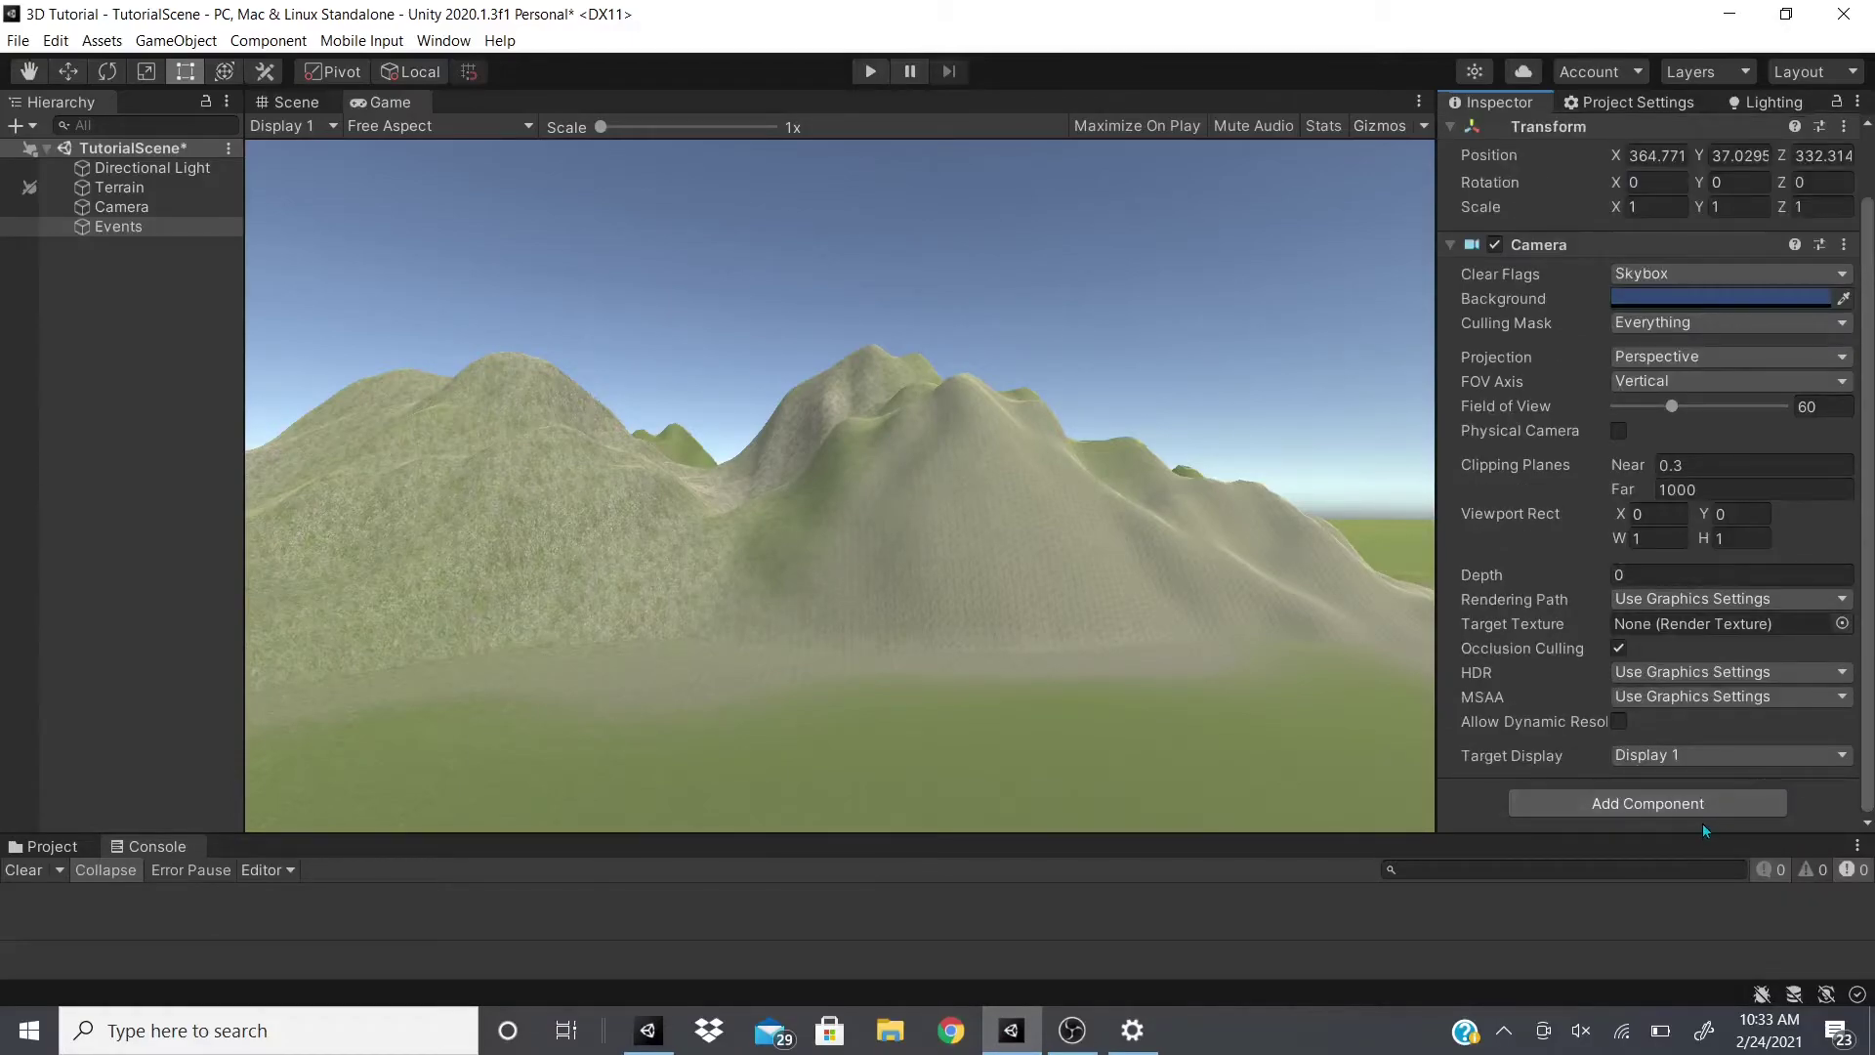
pyautogui.click(1844, 245)
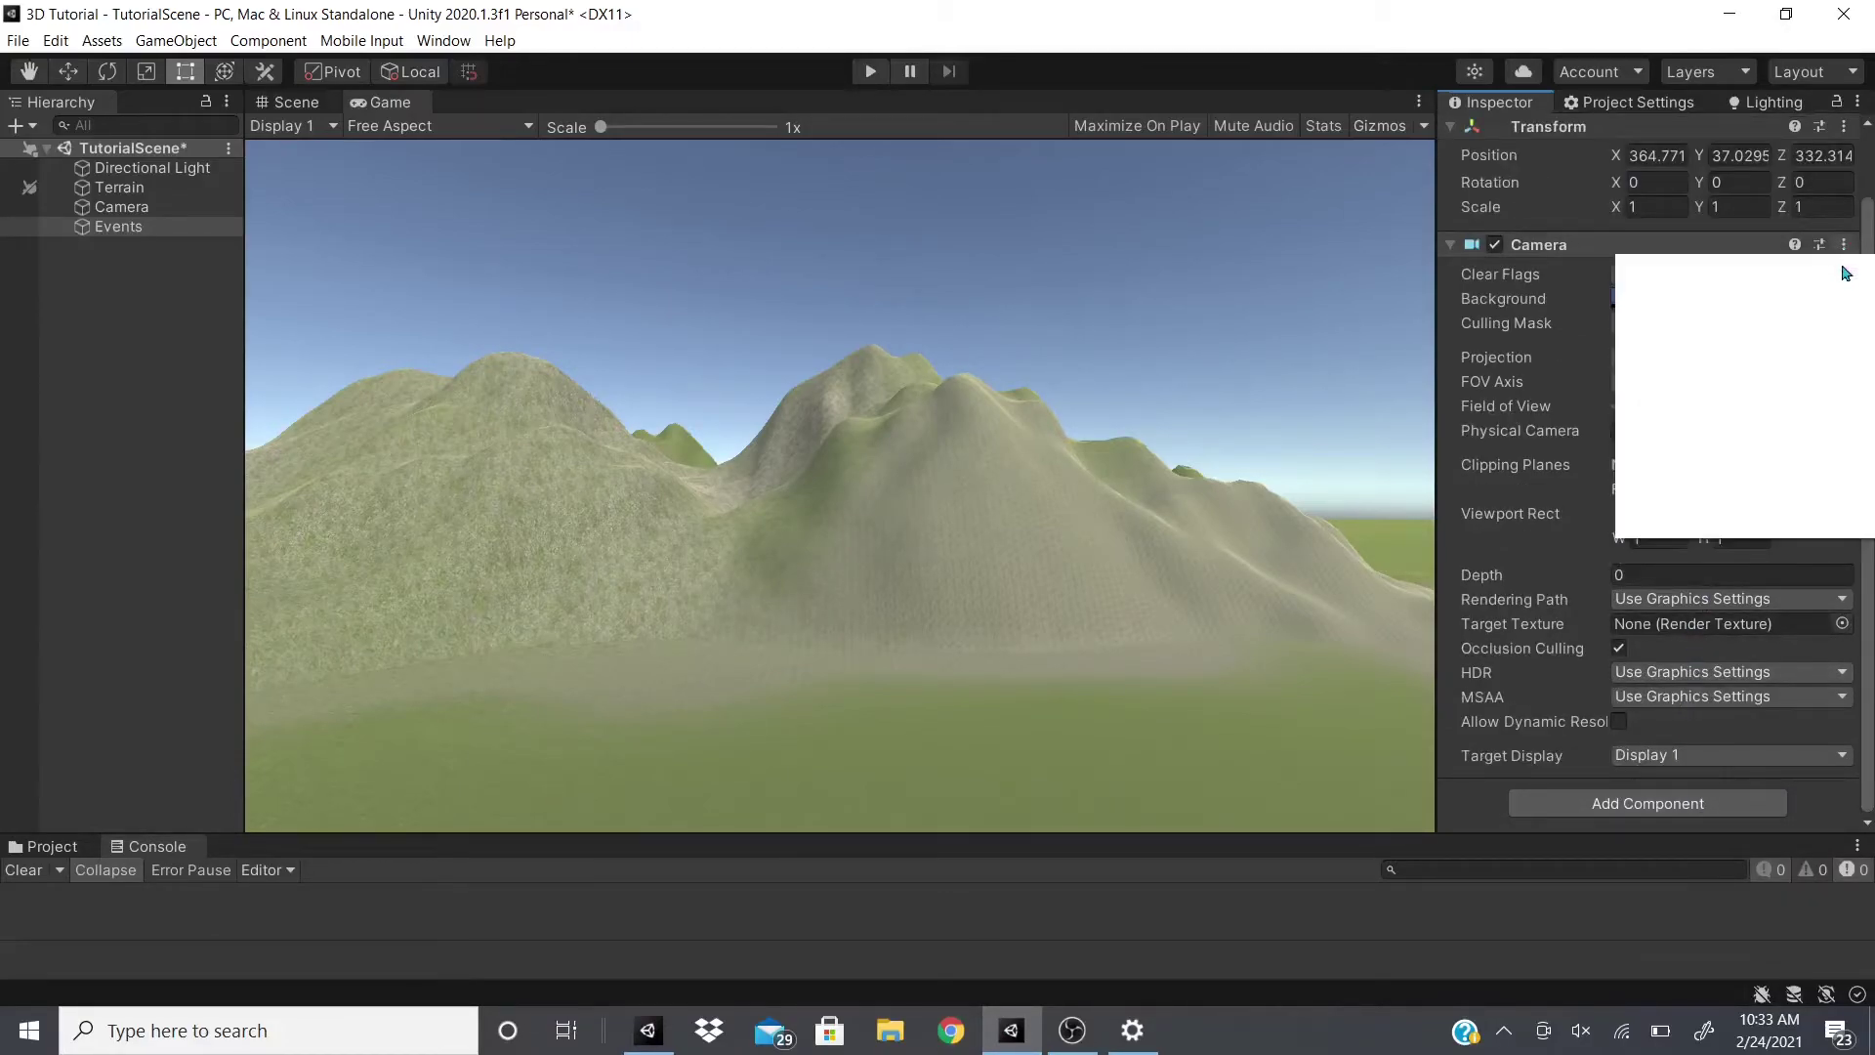
pyautogui.click(1719, 344)
# Add then undo a Graphic Raycaster, and switch to the Physics 2D Raycaster manual page.
pyautogui.click(1657, 332)
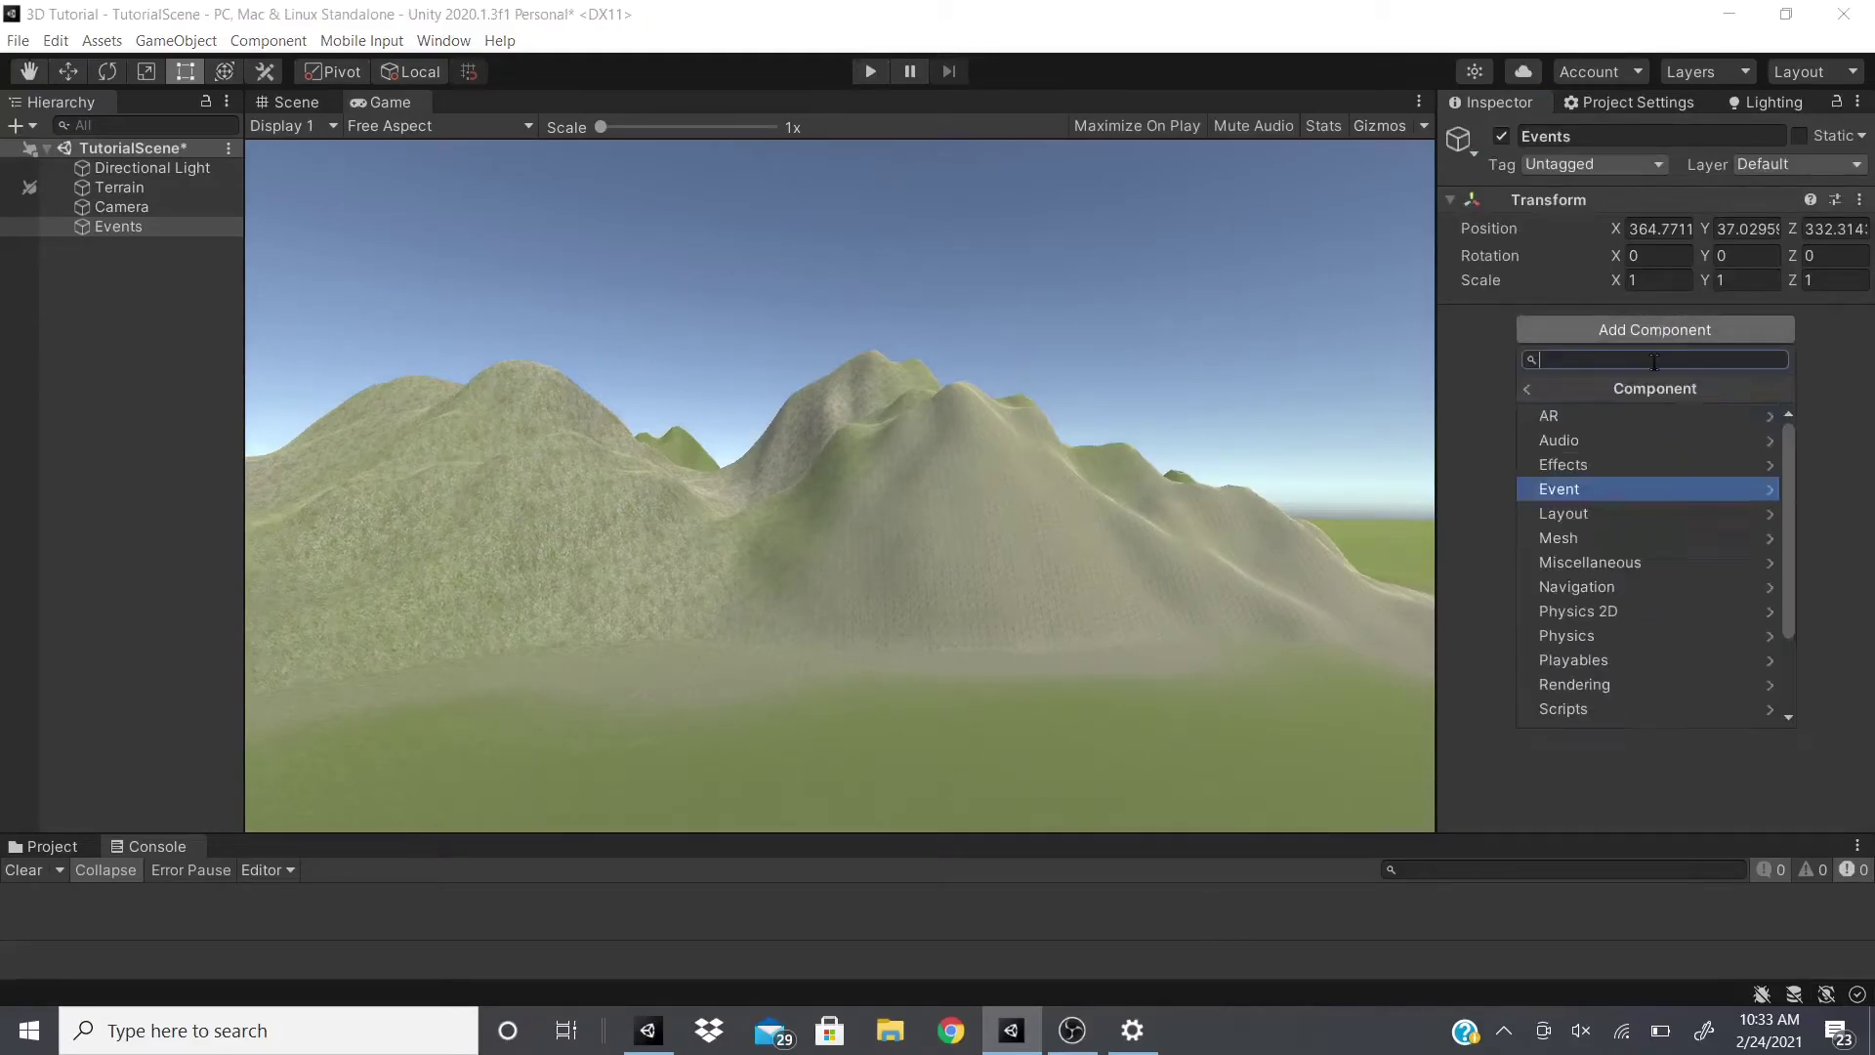
pyautogui.click(1651, 610)
pyautogui.hotkey('ctrl', 'z')
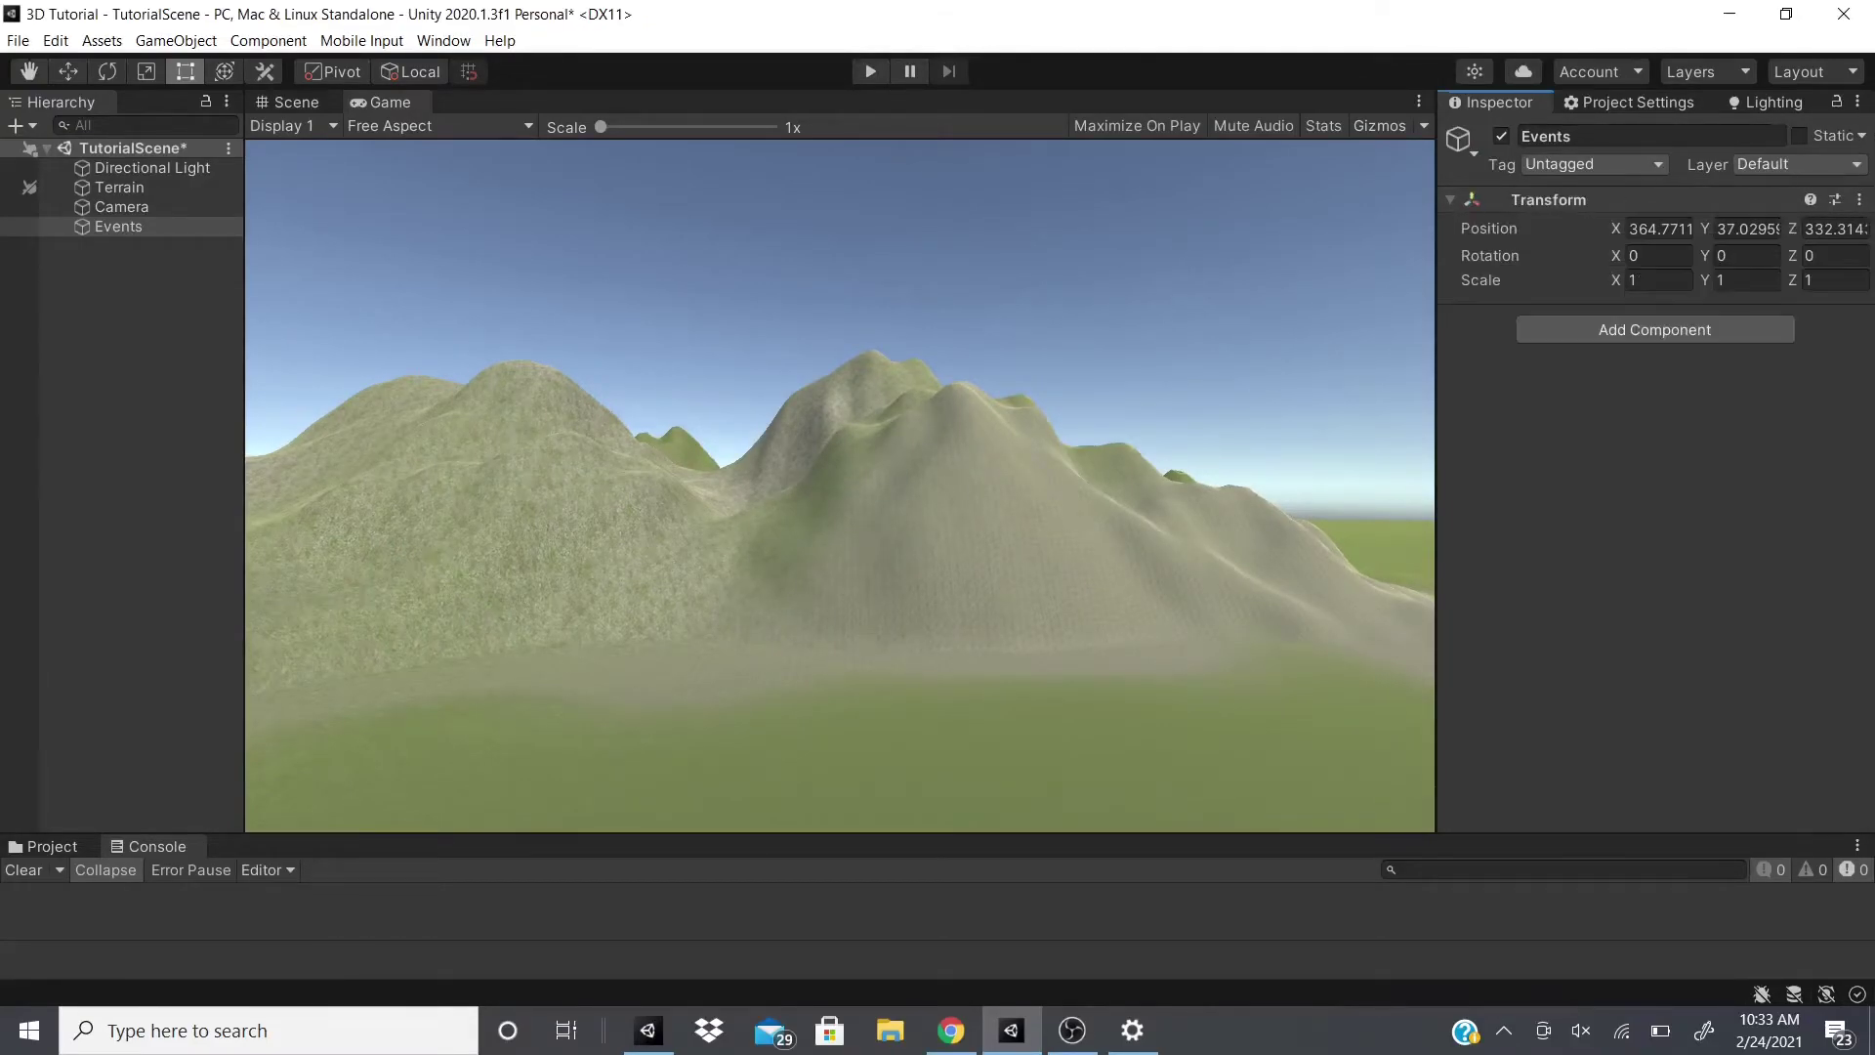
pyautogui.hotkey('alt', 'Tab')
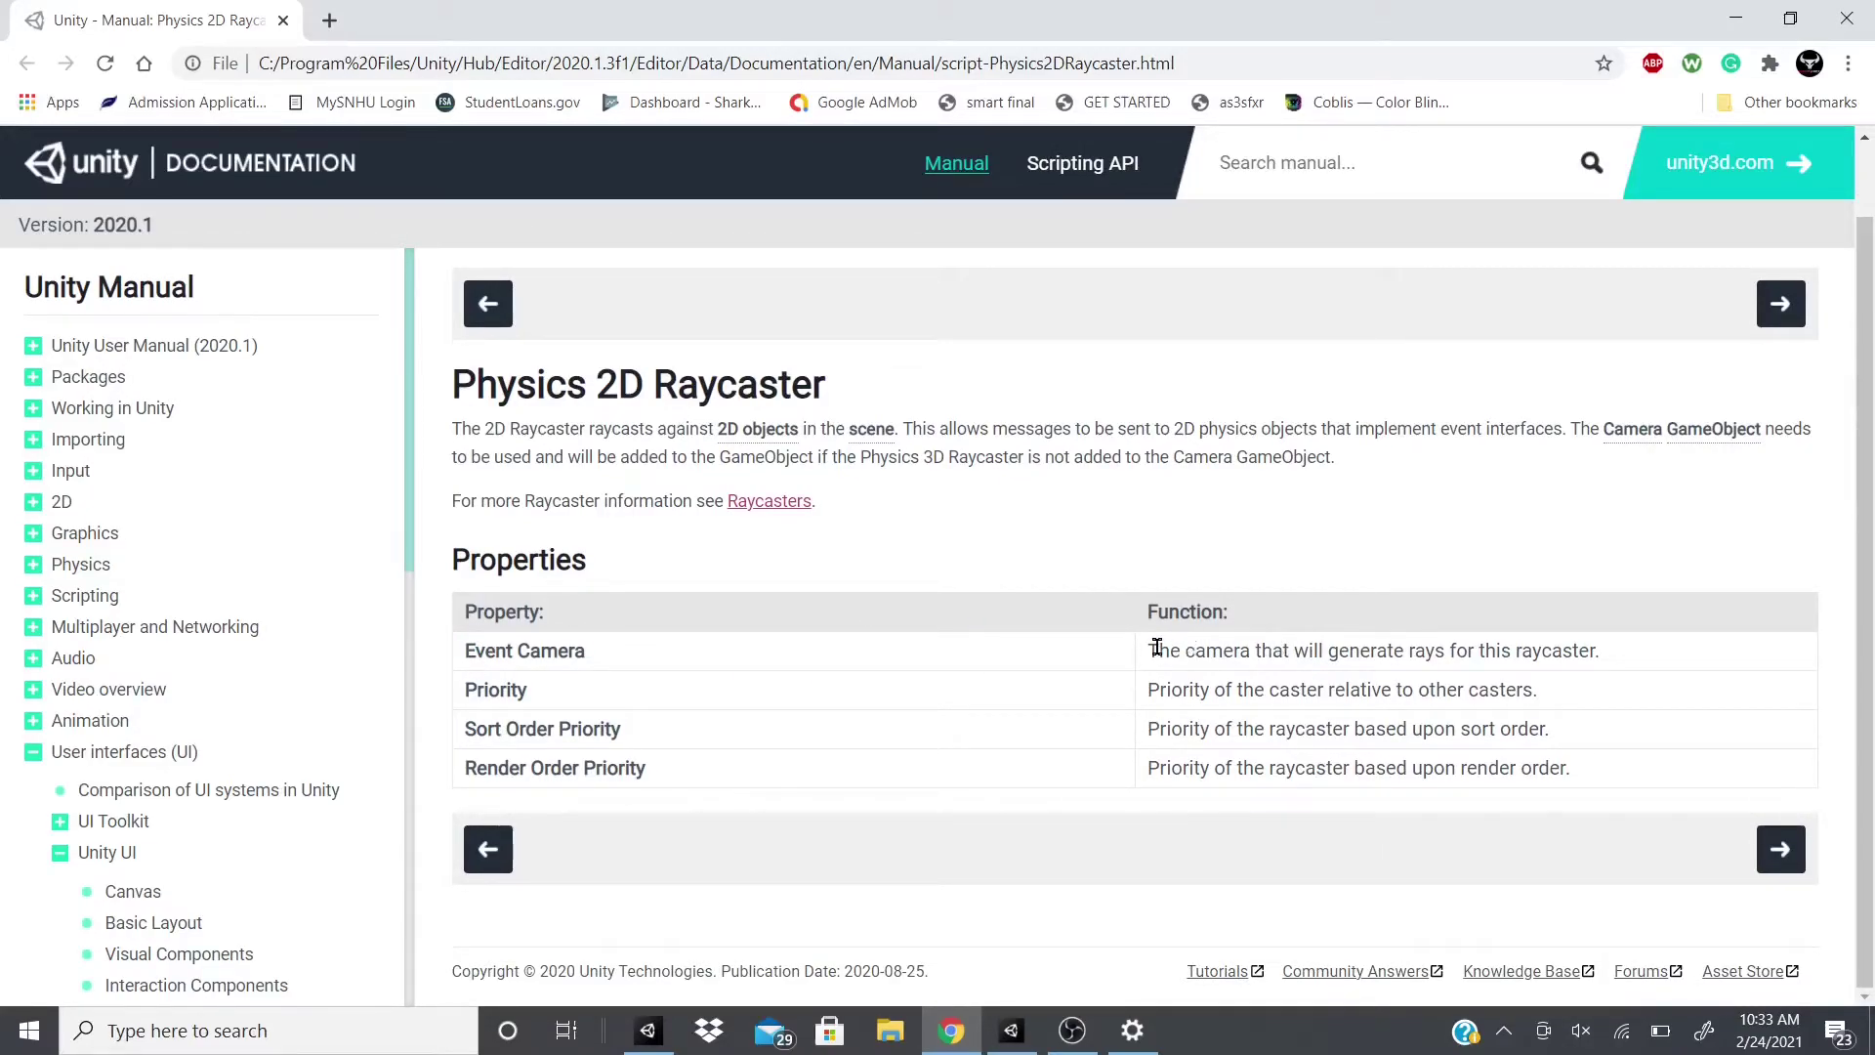
# Highlight and read the Event Camera and Priority property descriptions in the manual's Properties table.
pyautogui.moveTo(1155, 649); pyautogui.dragTo(1508, 607)
pyautogui.click(1530, 656)
pyautogui.moveTo(468, 692); pyautogui.dragTo(842, 687)
pyautogui.click(1132, 670)
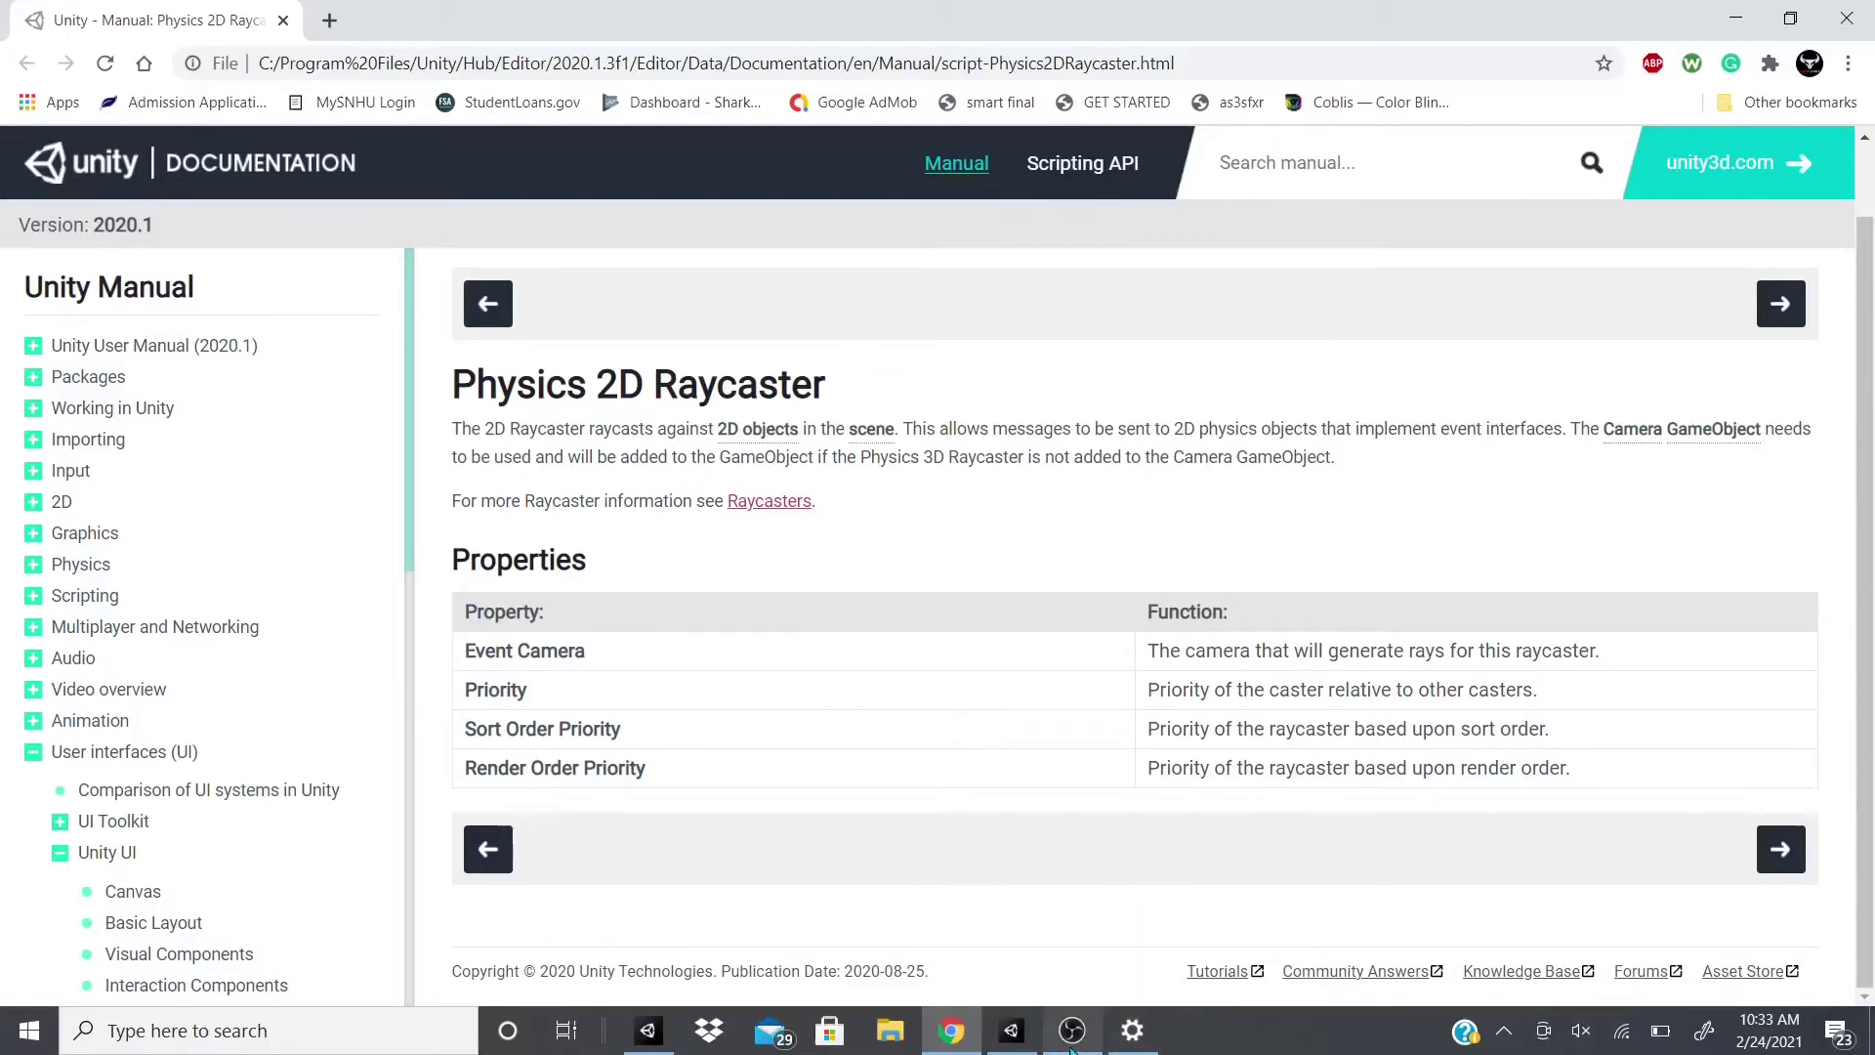
# Back in Unity, add a Physics 2D Raycaster to Events, then undo it along with its Camera.
pyautogui.click(1006, 1043)
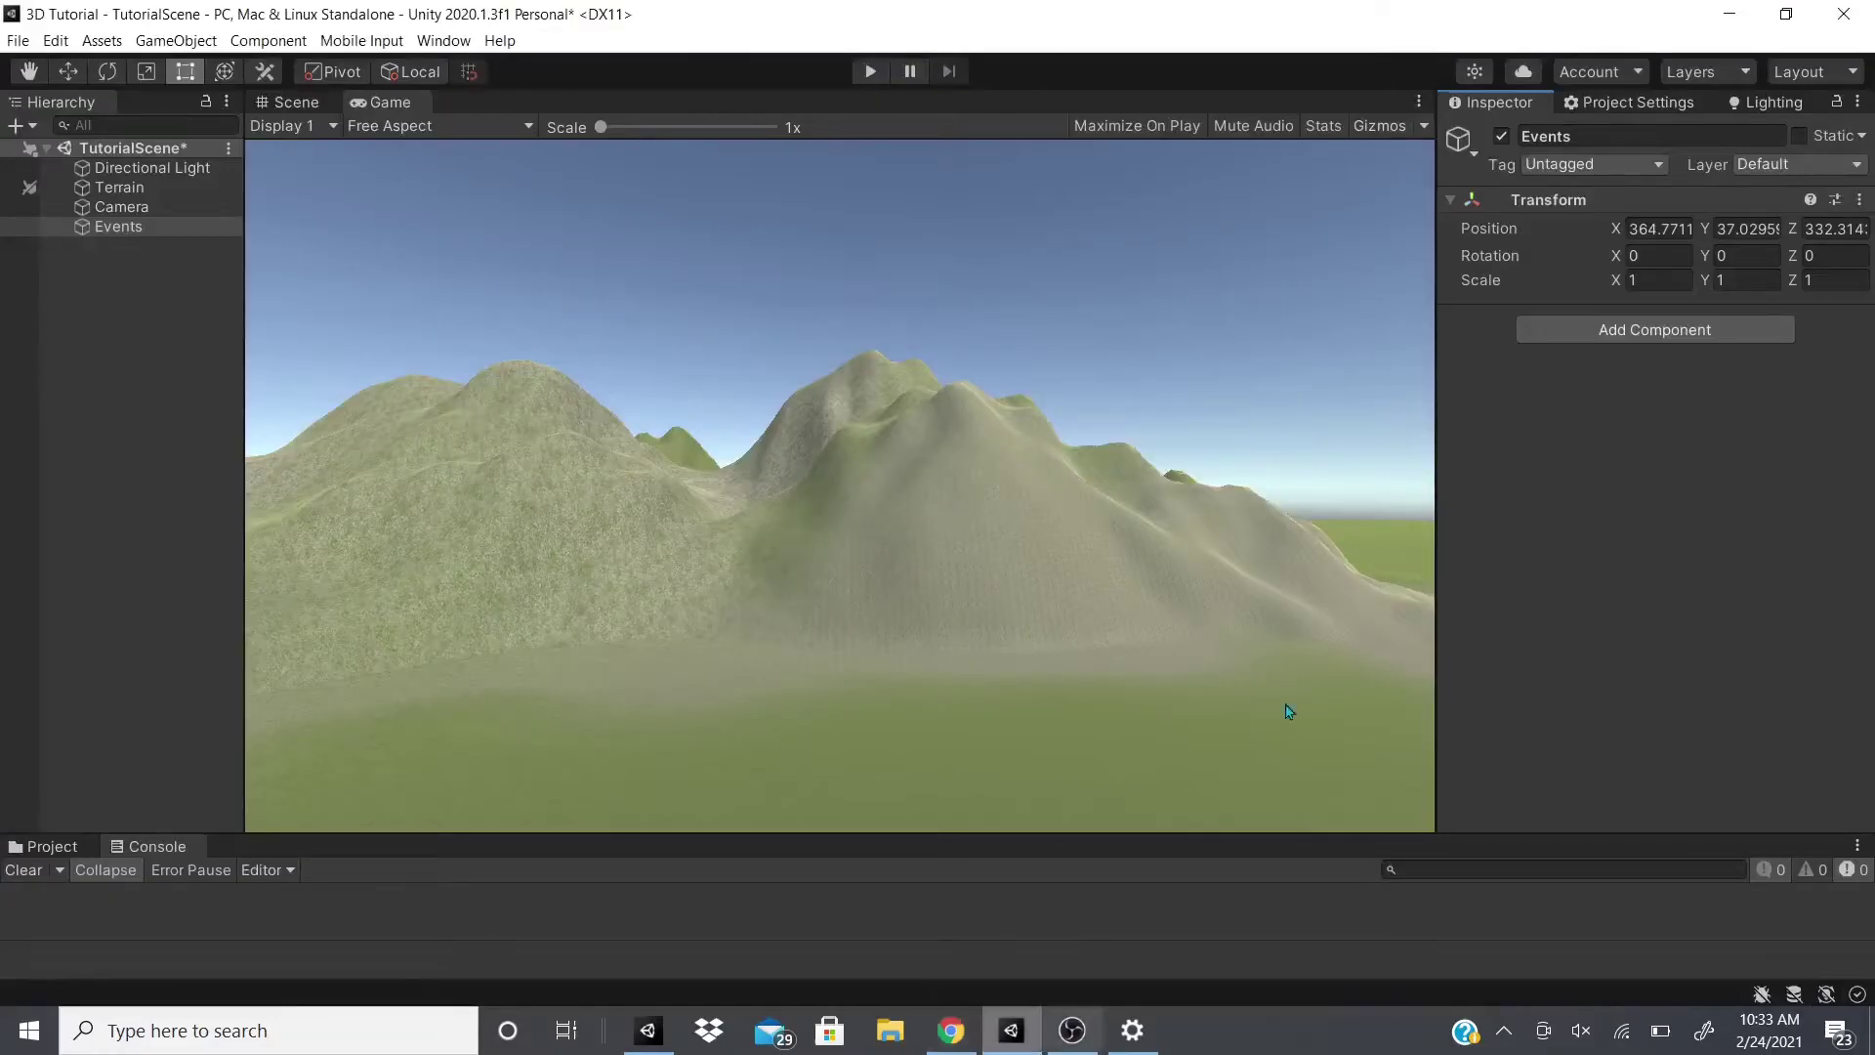
pyautogui.click(1638, 332)
pyautogui.click(1602, 464)
pyautogui.click(1626, 496)
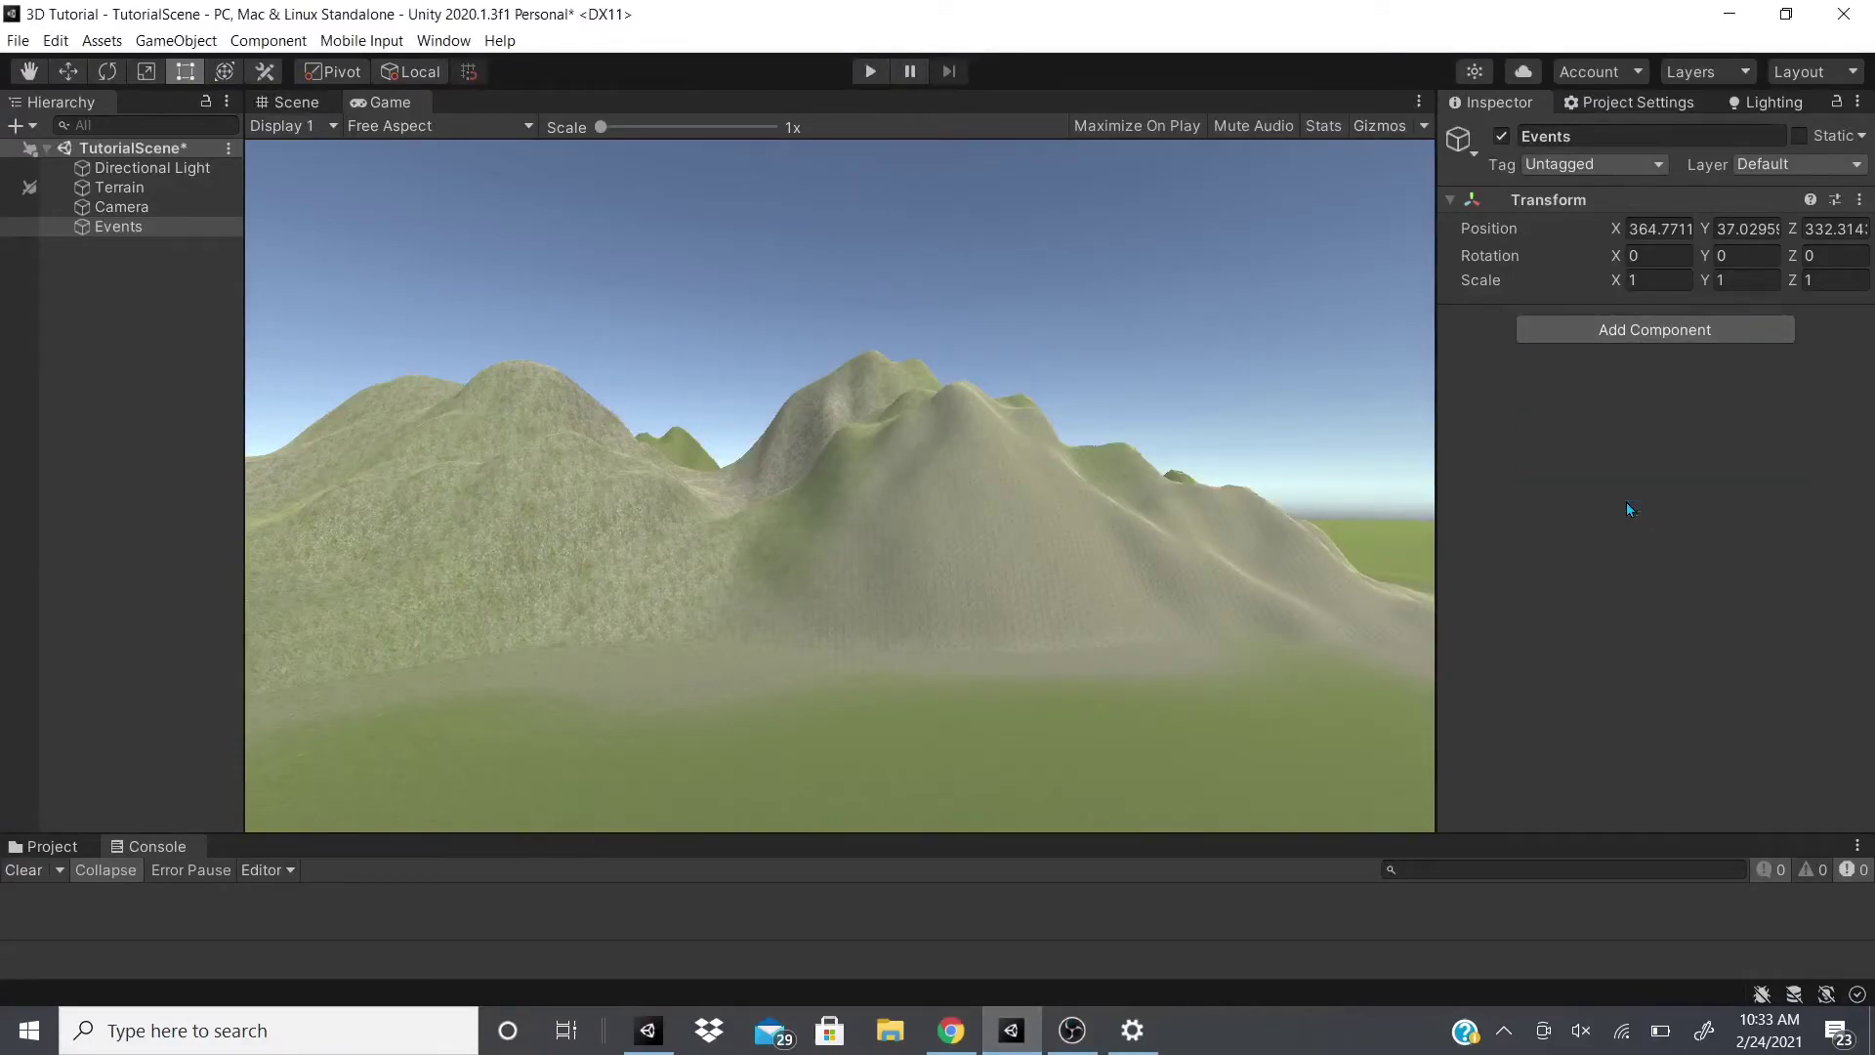
pyautogui.scroll(-3, 1586, 712)
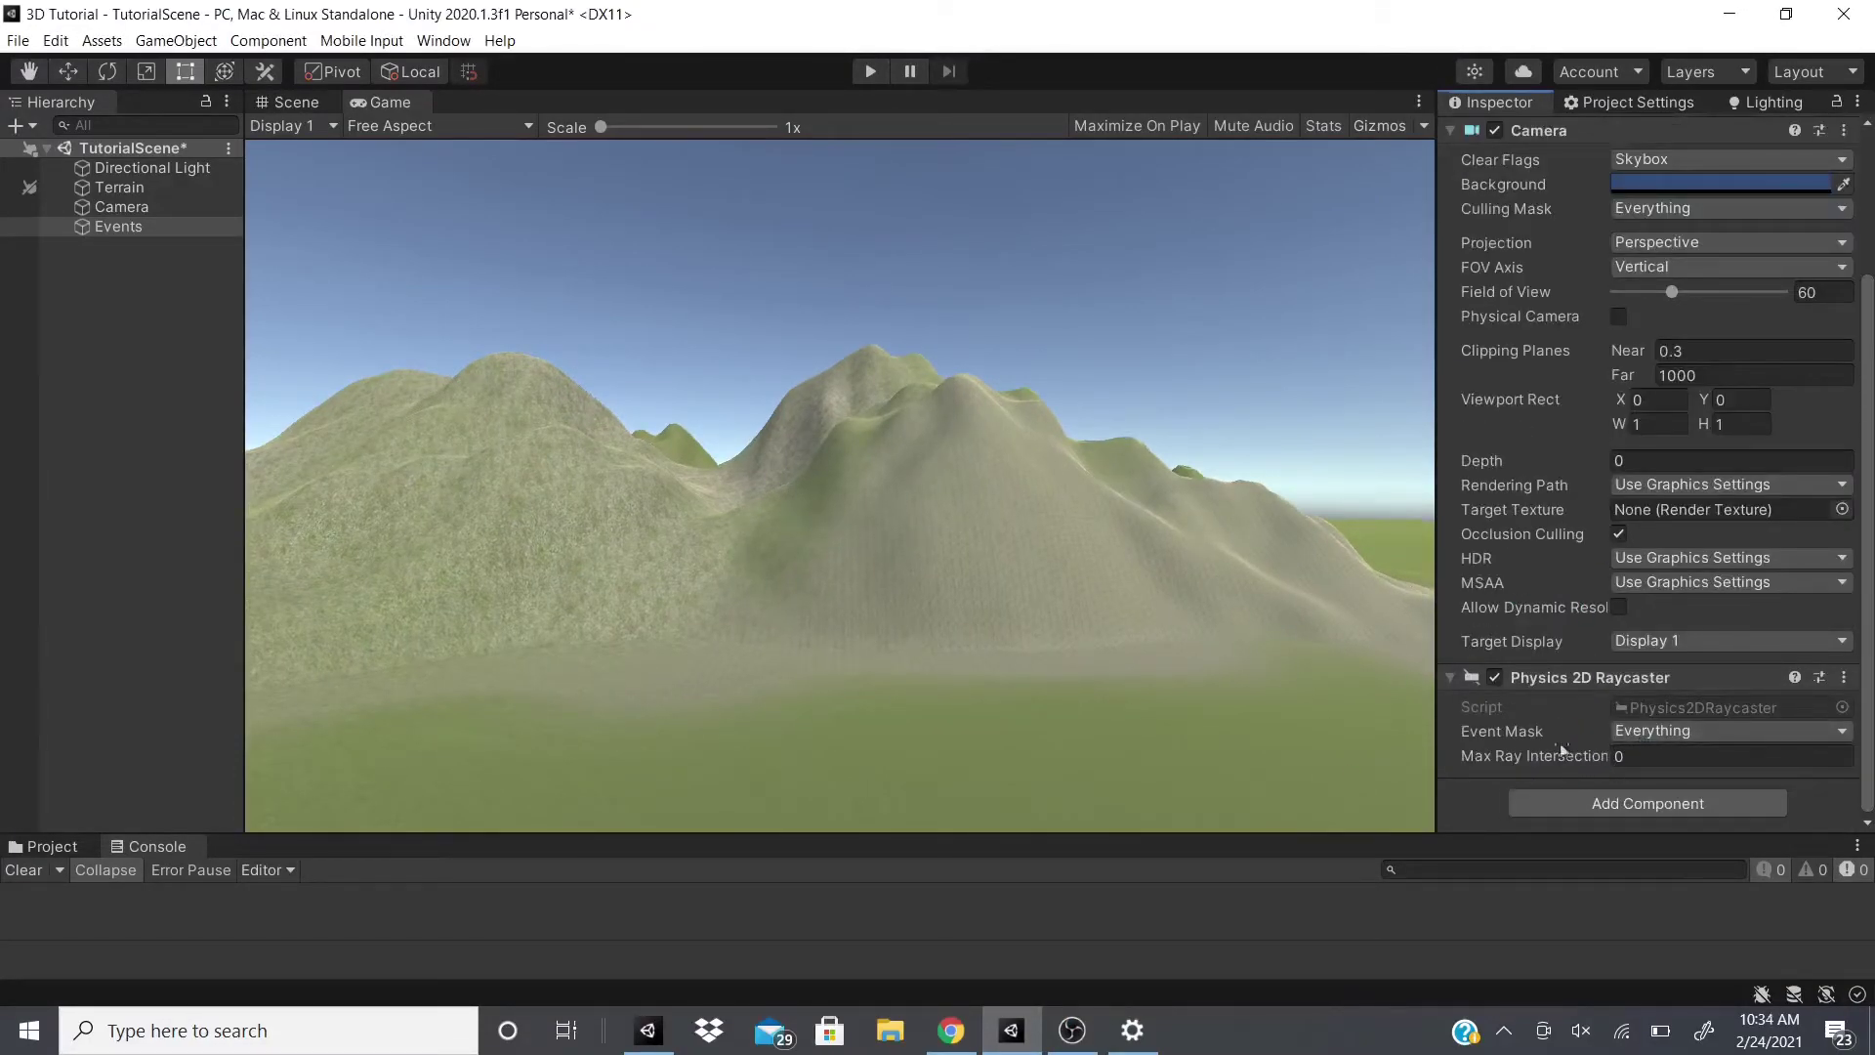
pyautogui.hotkey('ctrl', 'z')
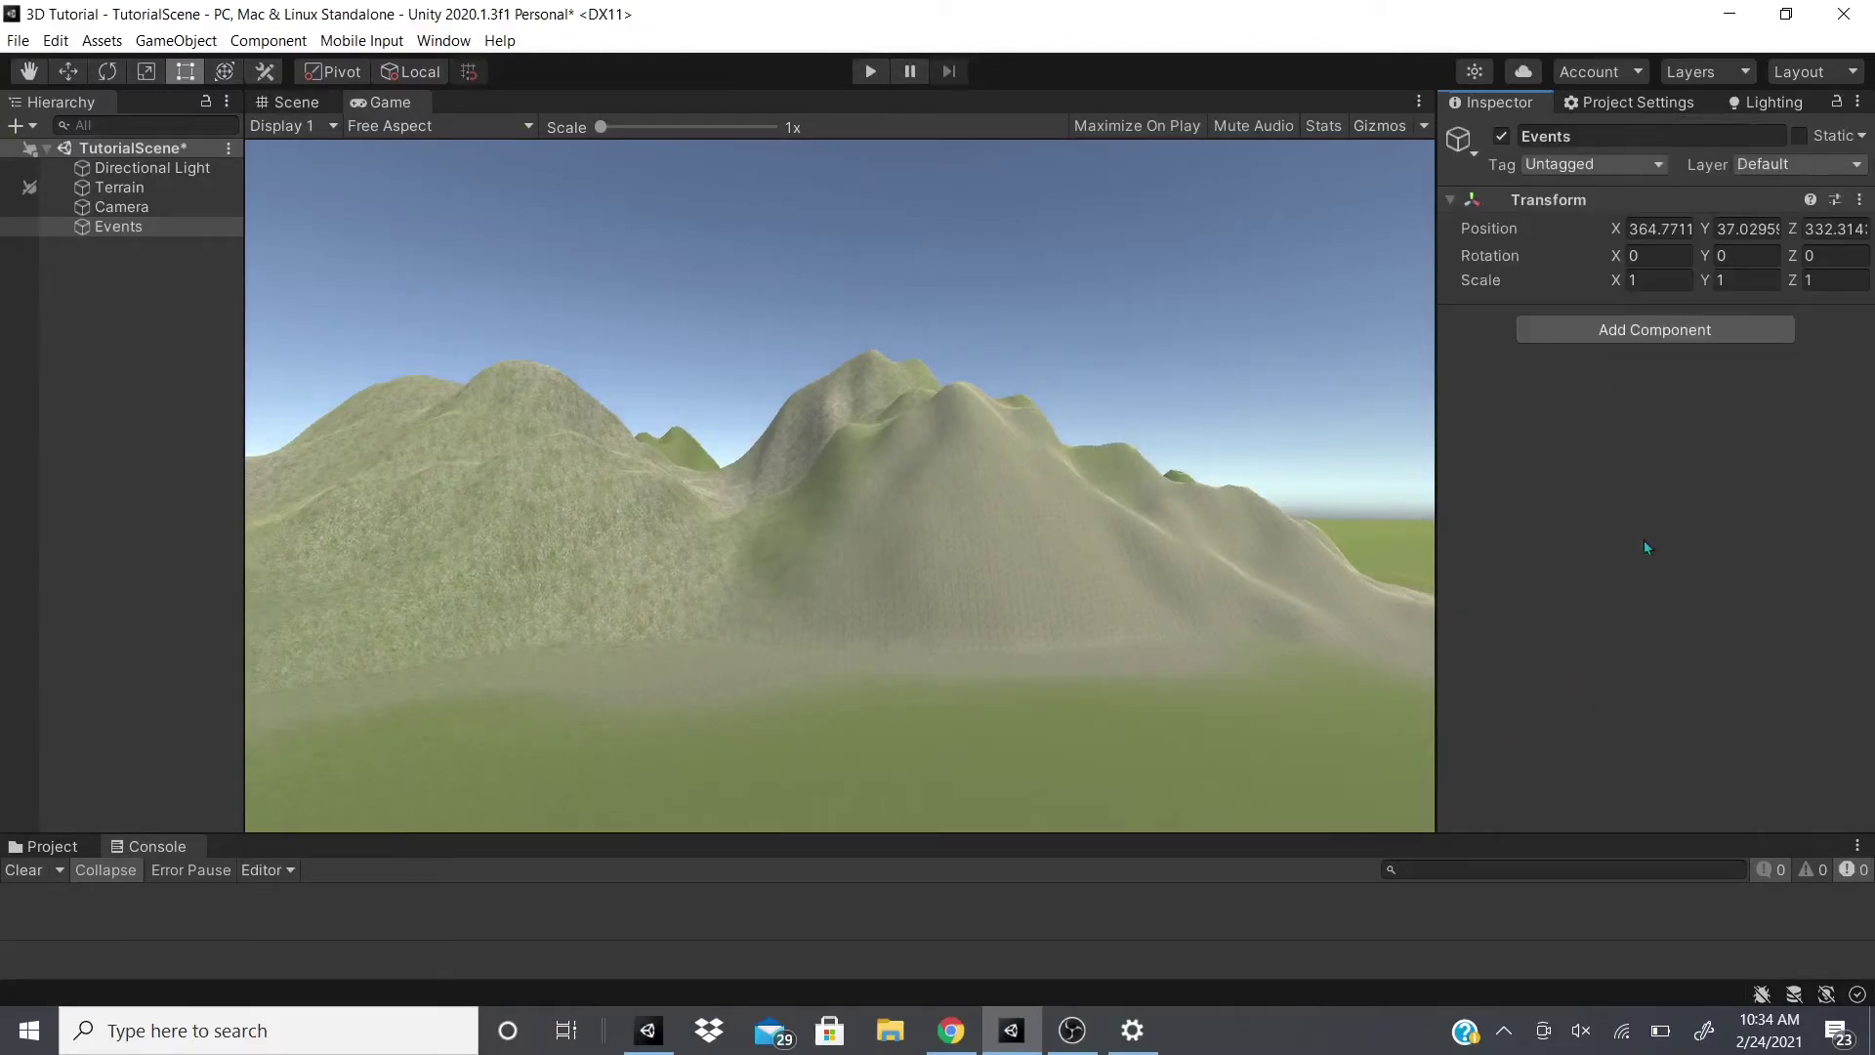
# Add a Physics Raycaster to Events, then undo it and the Camera it brought.
pyautogui.click(1679, 335)
pyautogui.click(1647, 485)
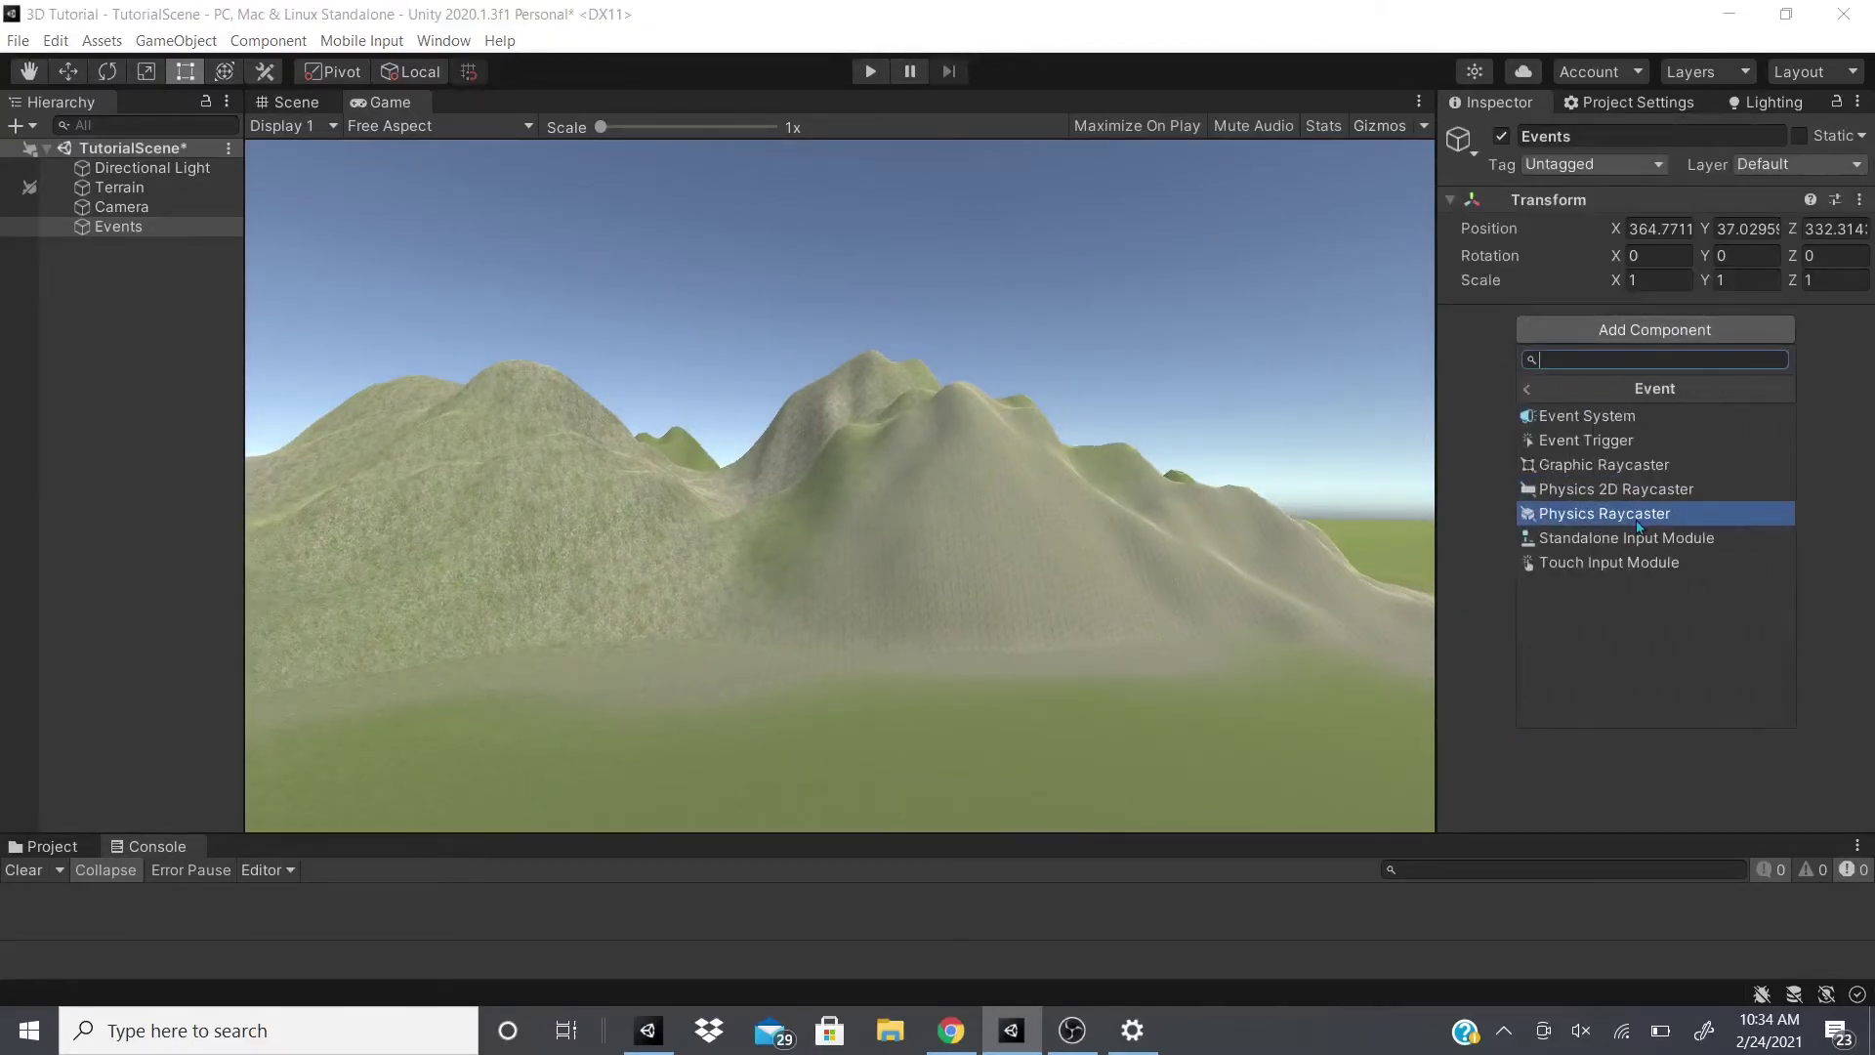
pyautogui.click(1623, 515)
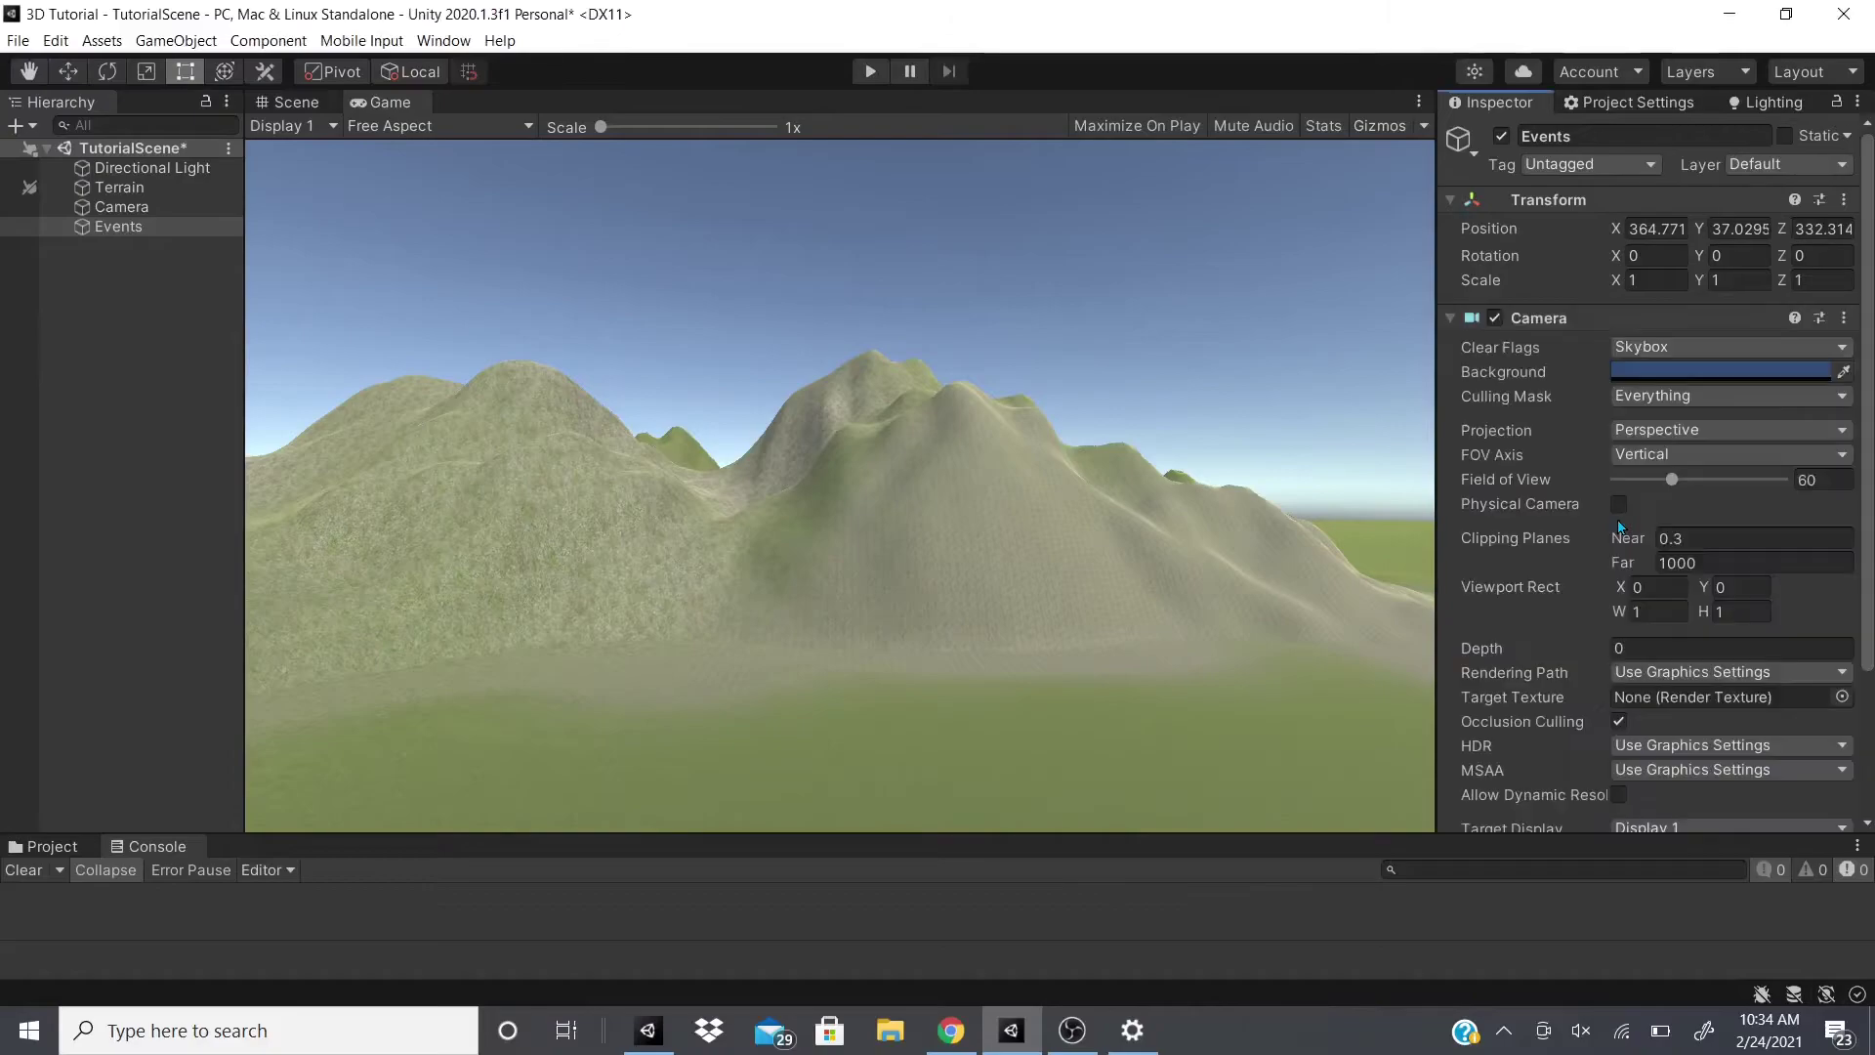
pyautogui.scroll(-3, 1563, 684)
pyautogui.hotkey('ctrl', 'z')
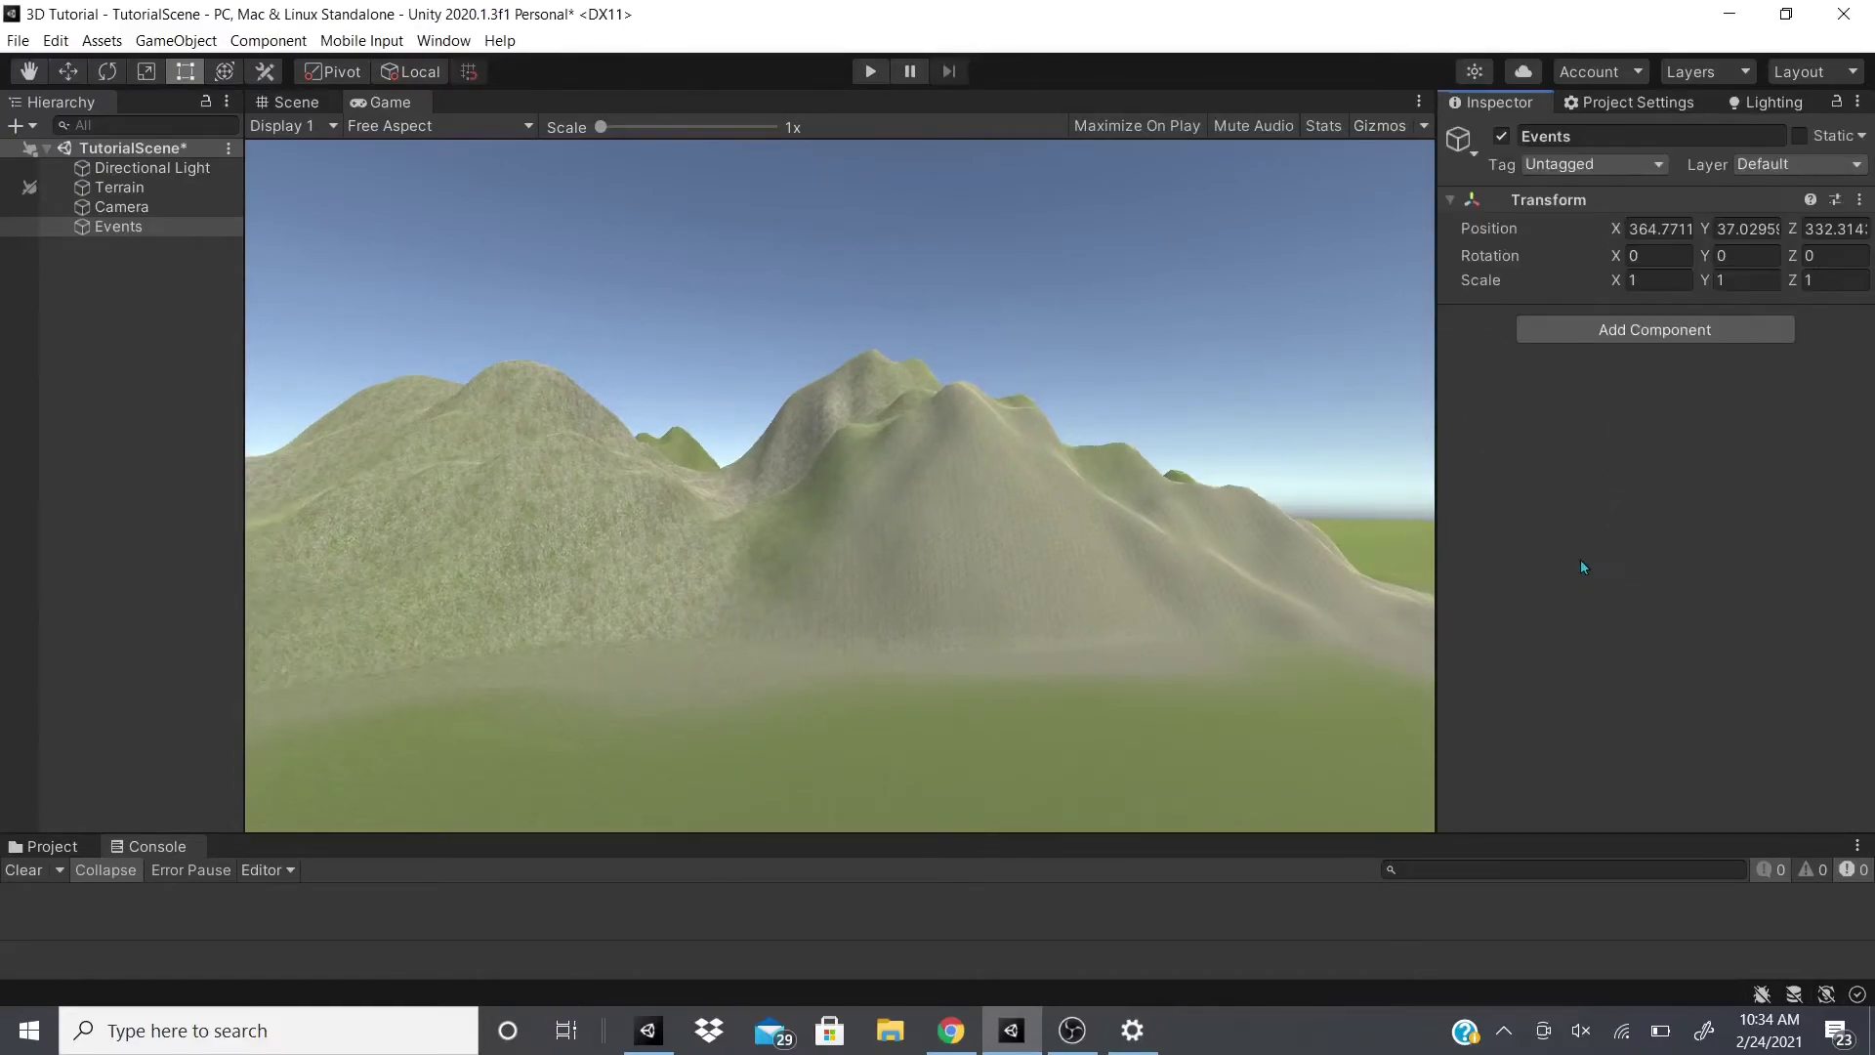
# Add a Touch Input Module from the Event category to the Events object.
pyautogui.click(1651, 330)
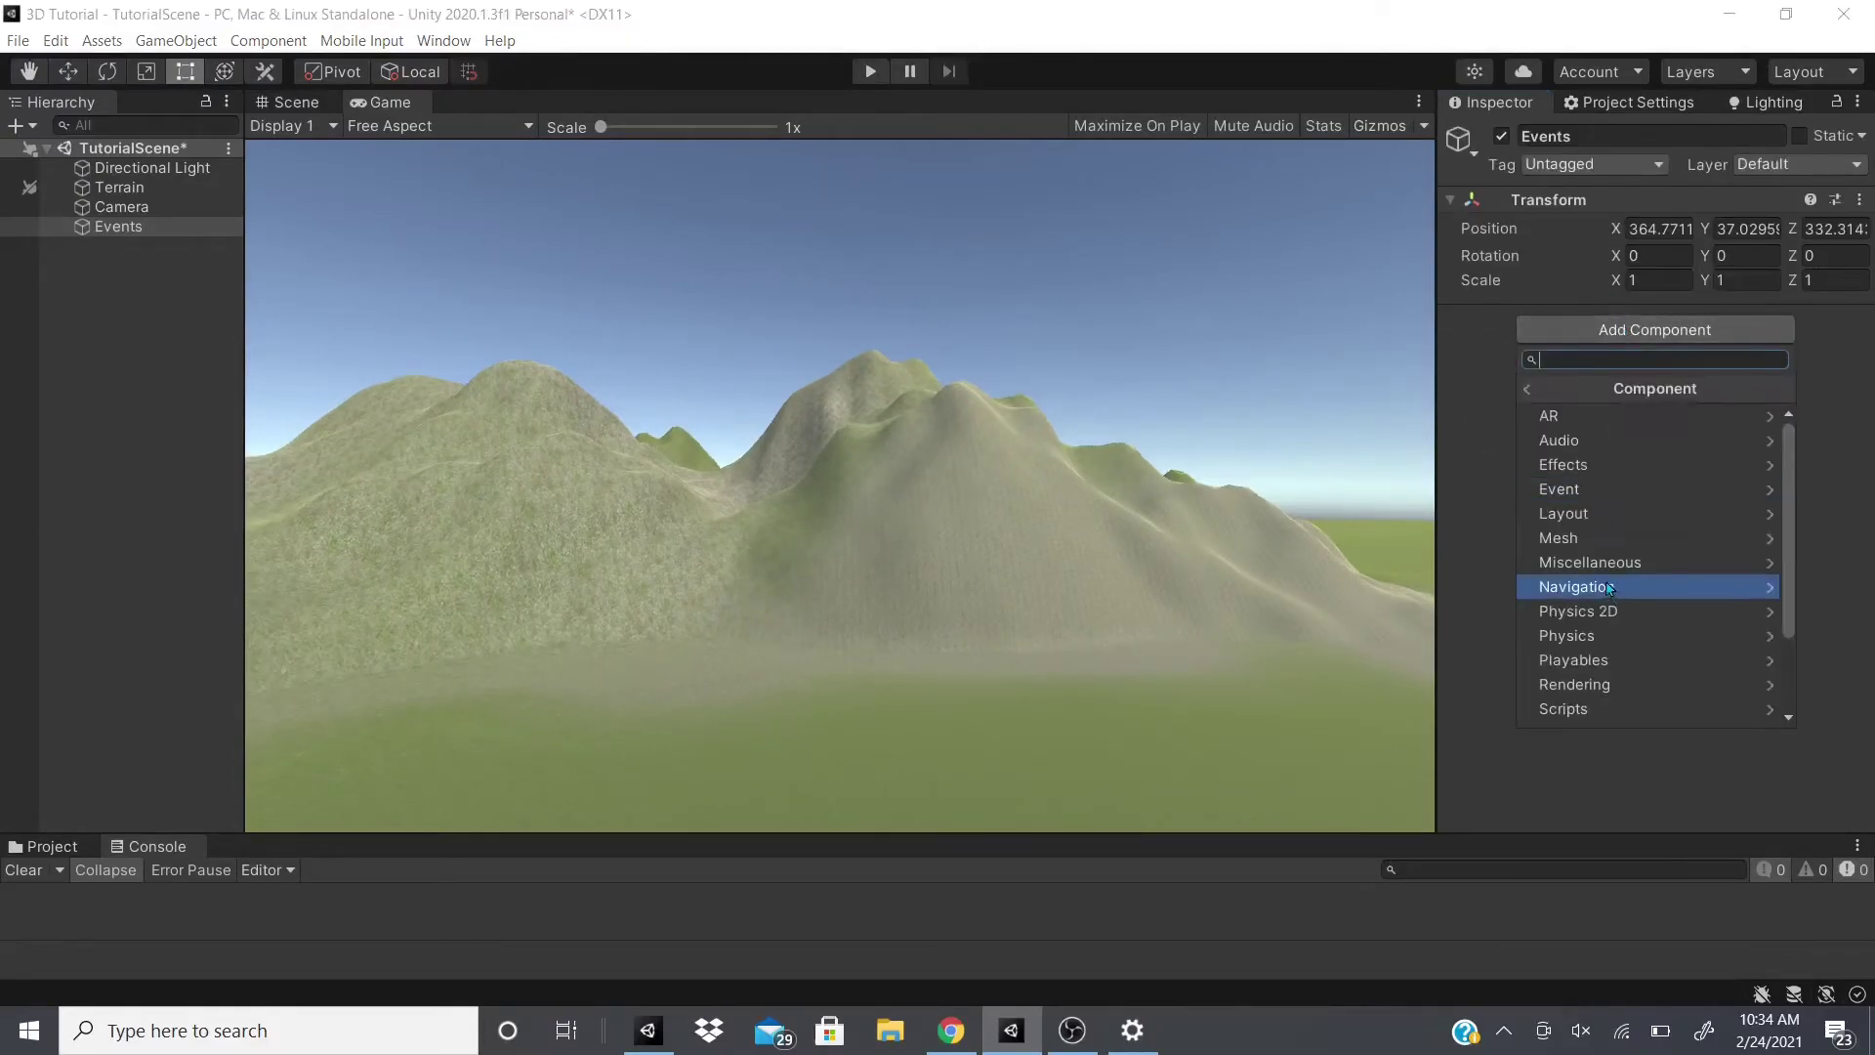
pyautogui.click(1592, 488)
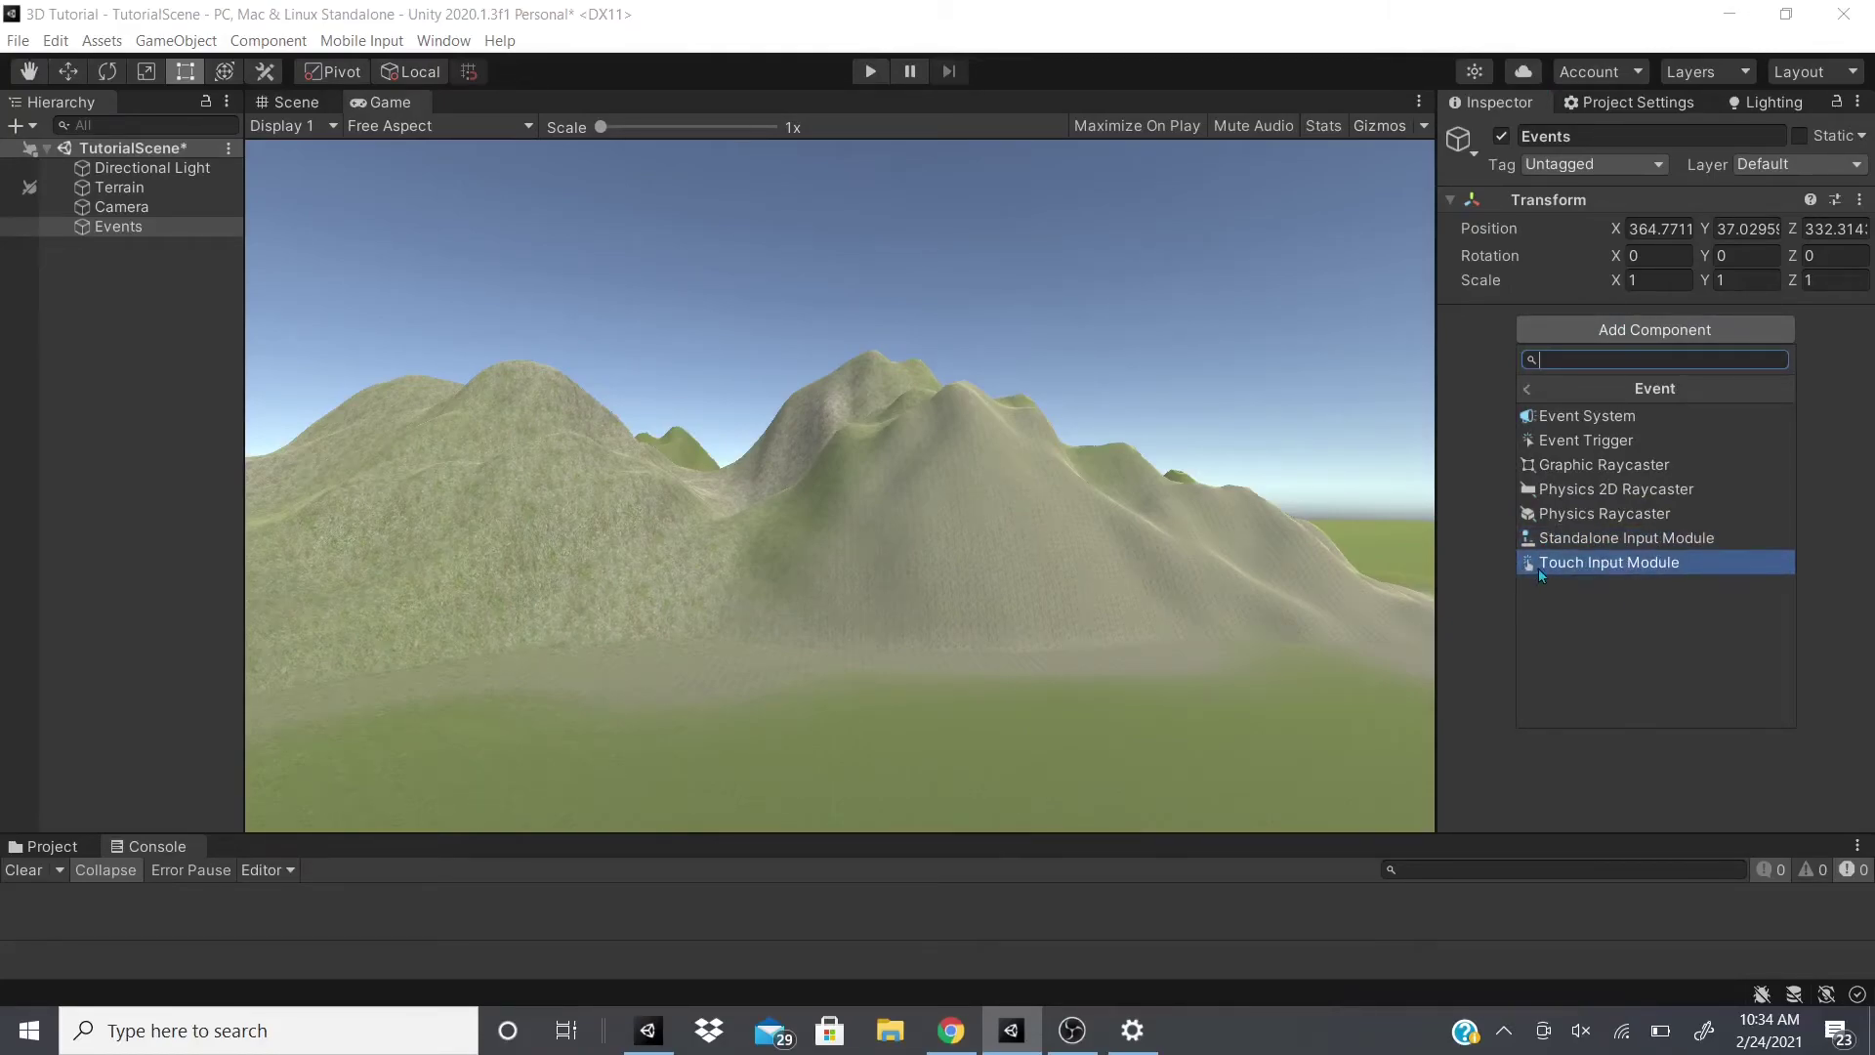
pyautogui.click(1576, 564)
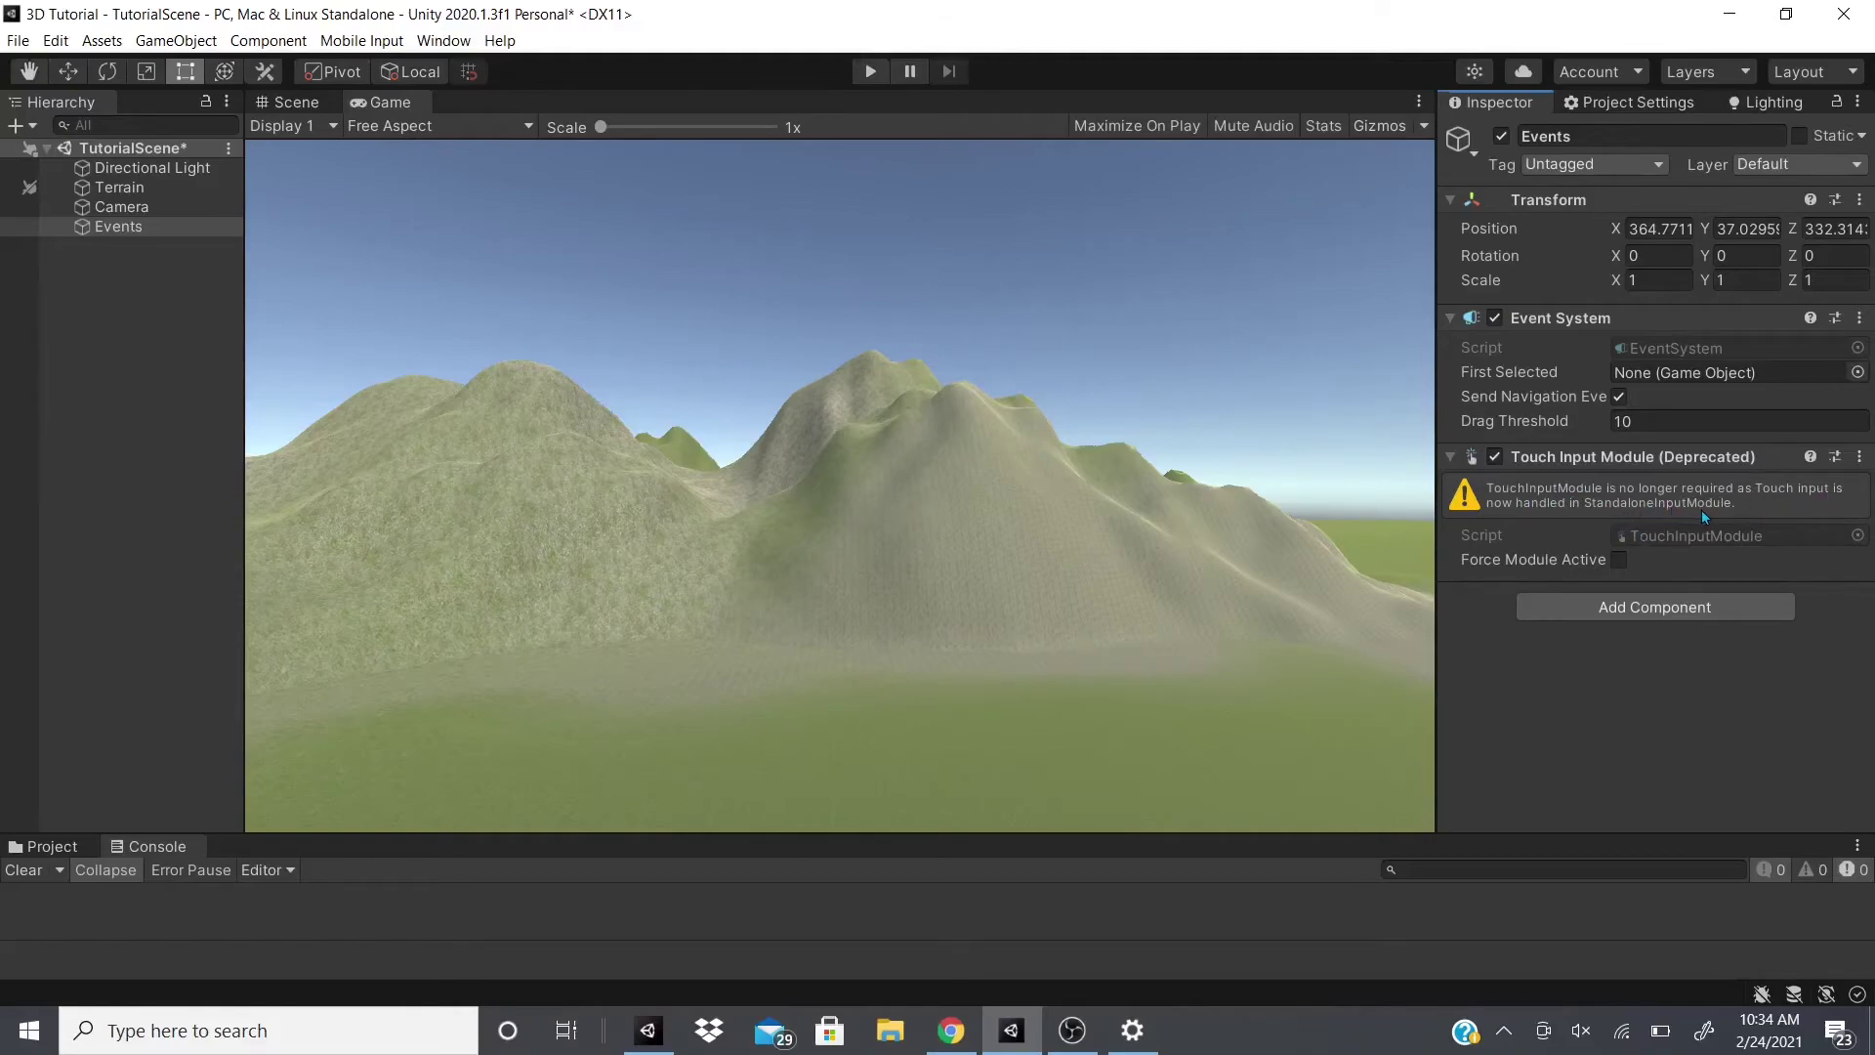
# Add a Standalone Input Module, then remove the deprecated Touch Input Module component.
pyautogui.click(1544, 606)
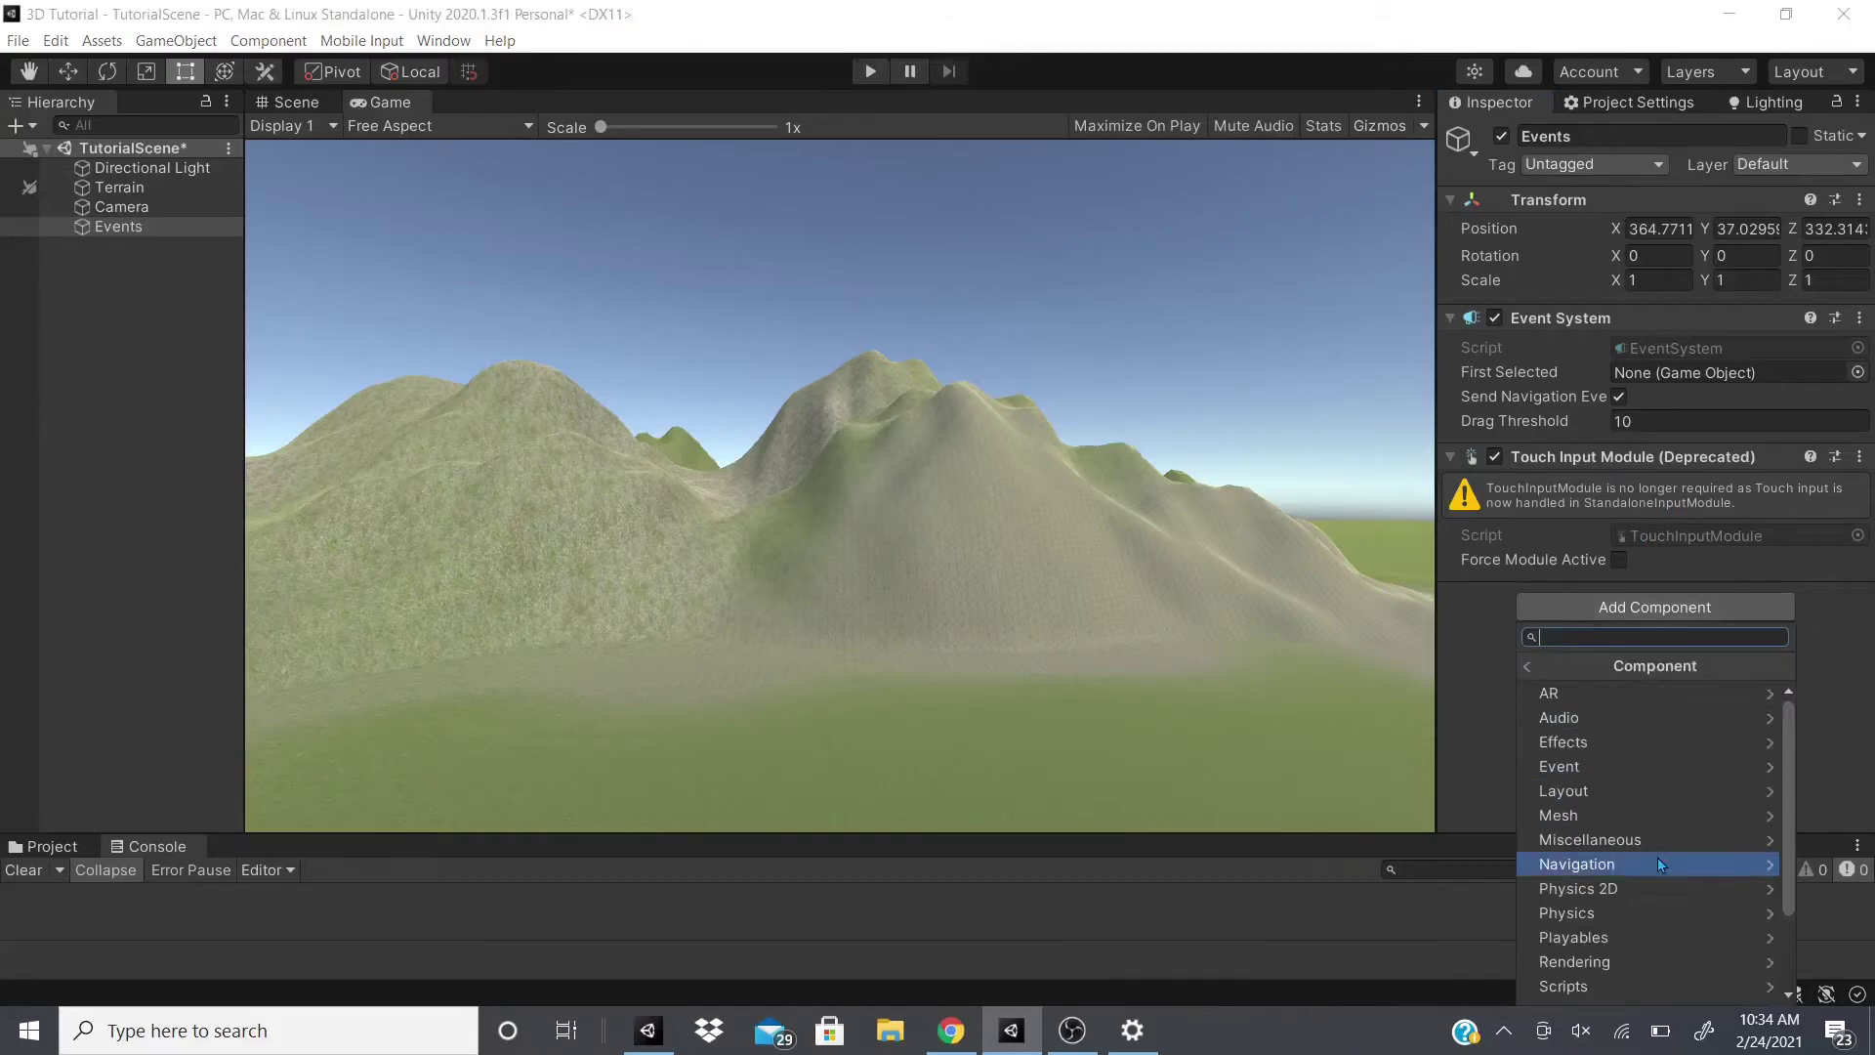
pyautogui.click(1639, 769)
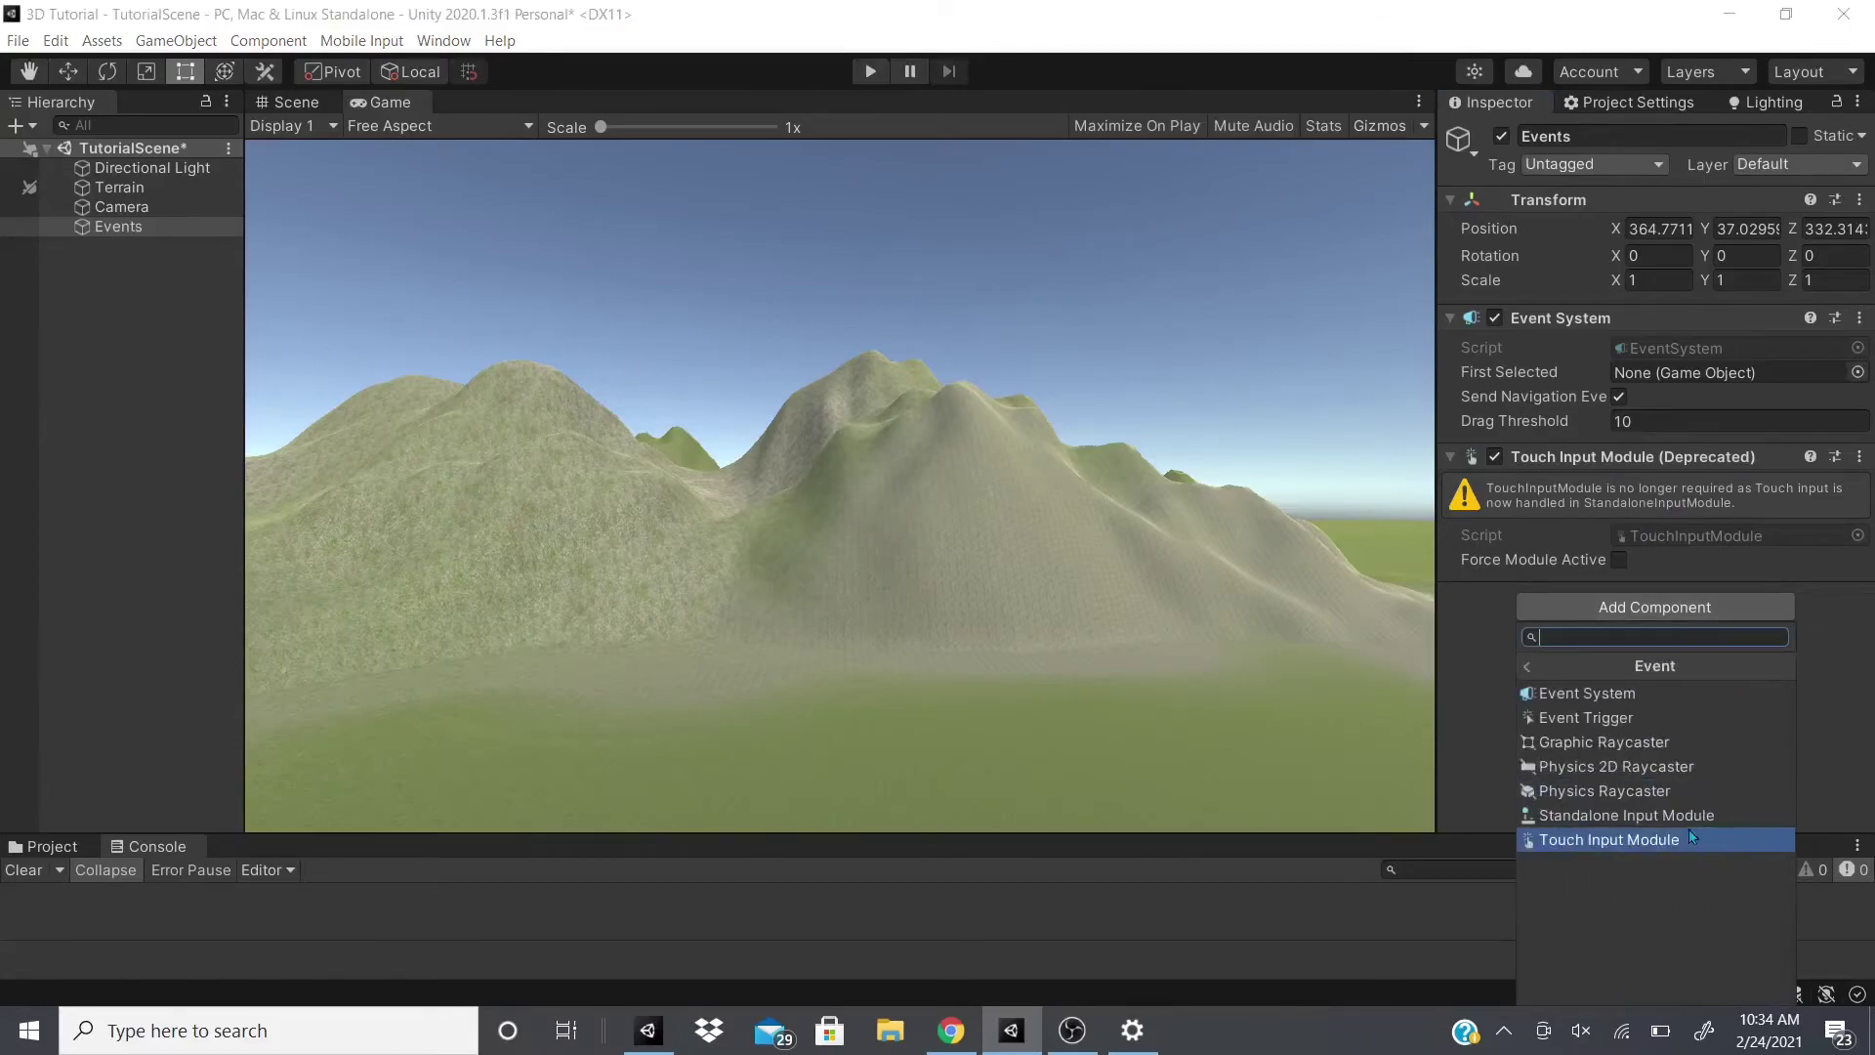
pyautogui.click(1627, 816)
pyautogui.click(1842, 457)
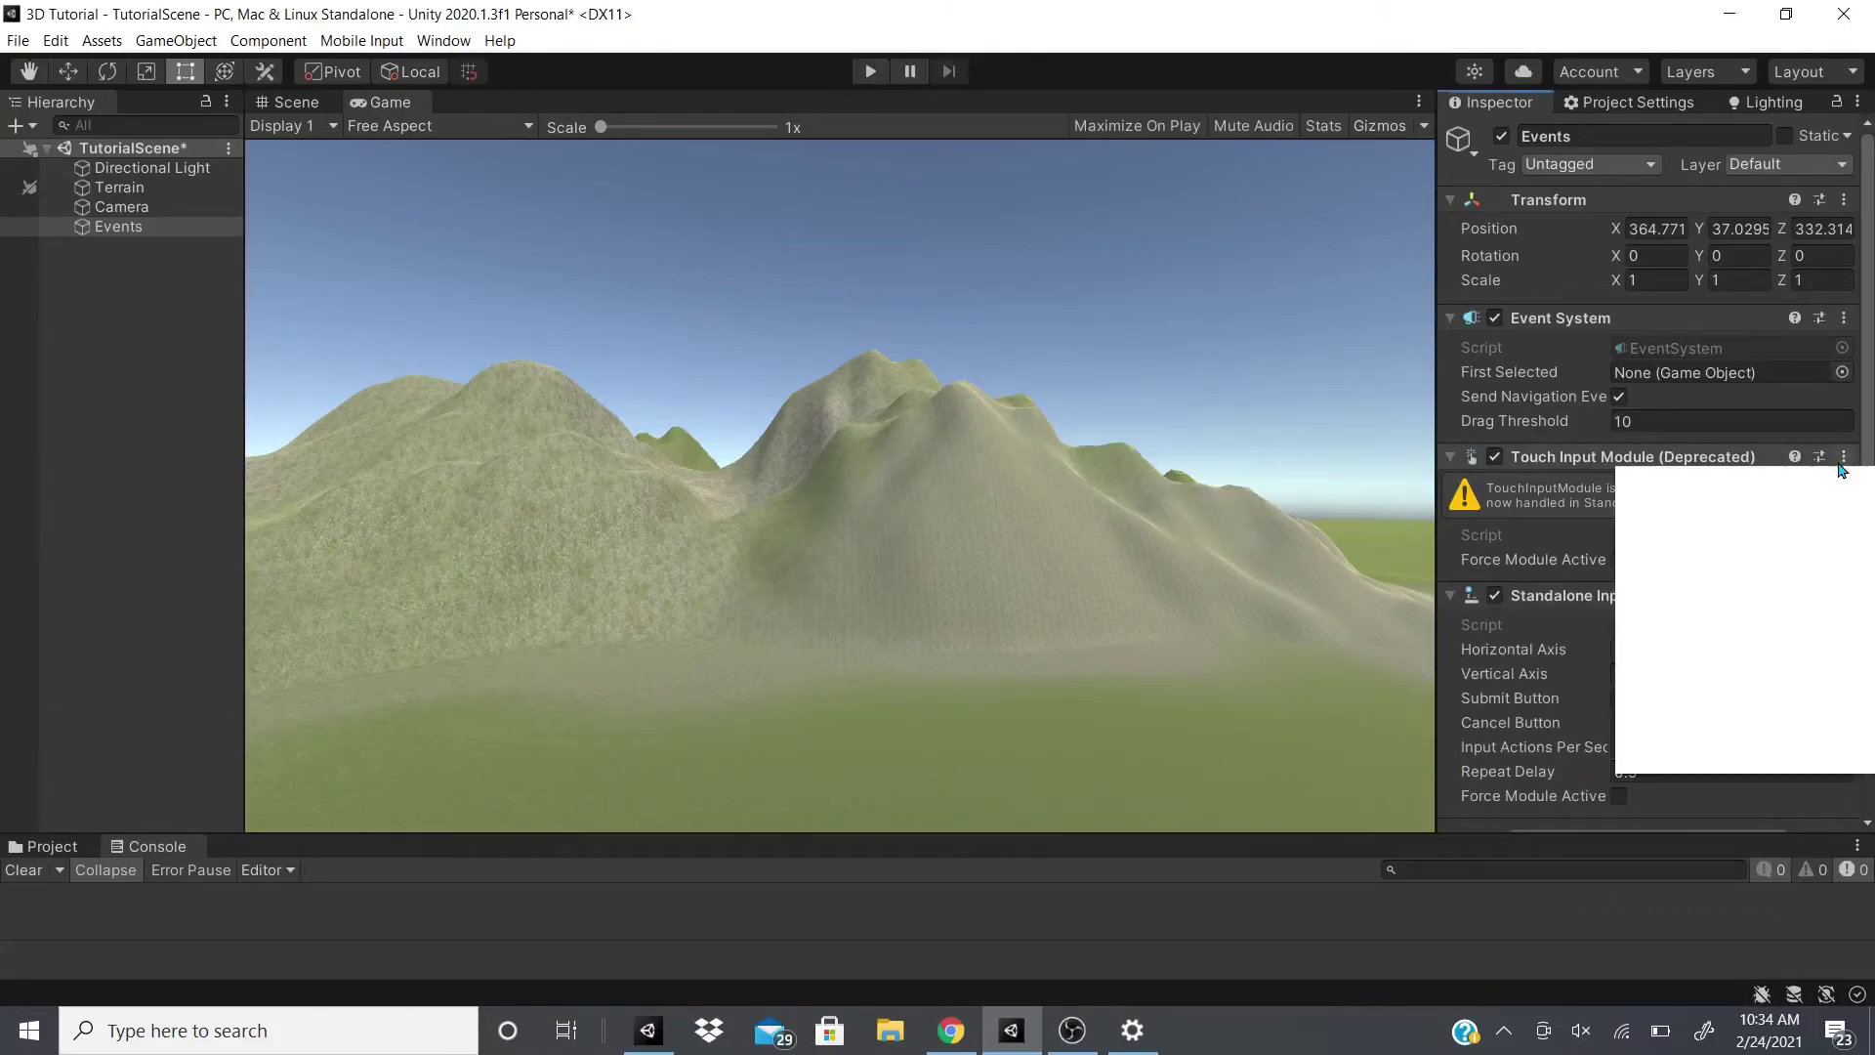
pyautogui.click(1651, 562)
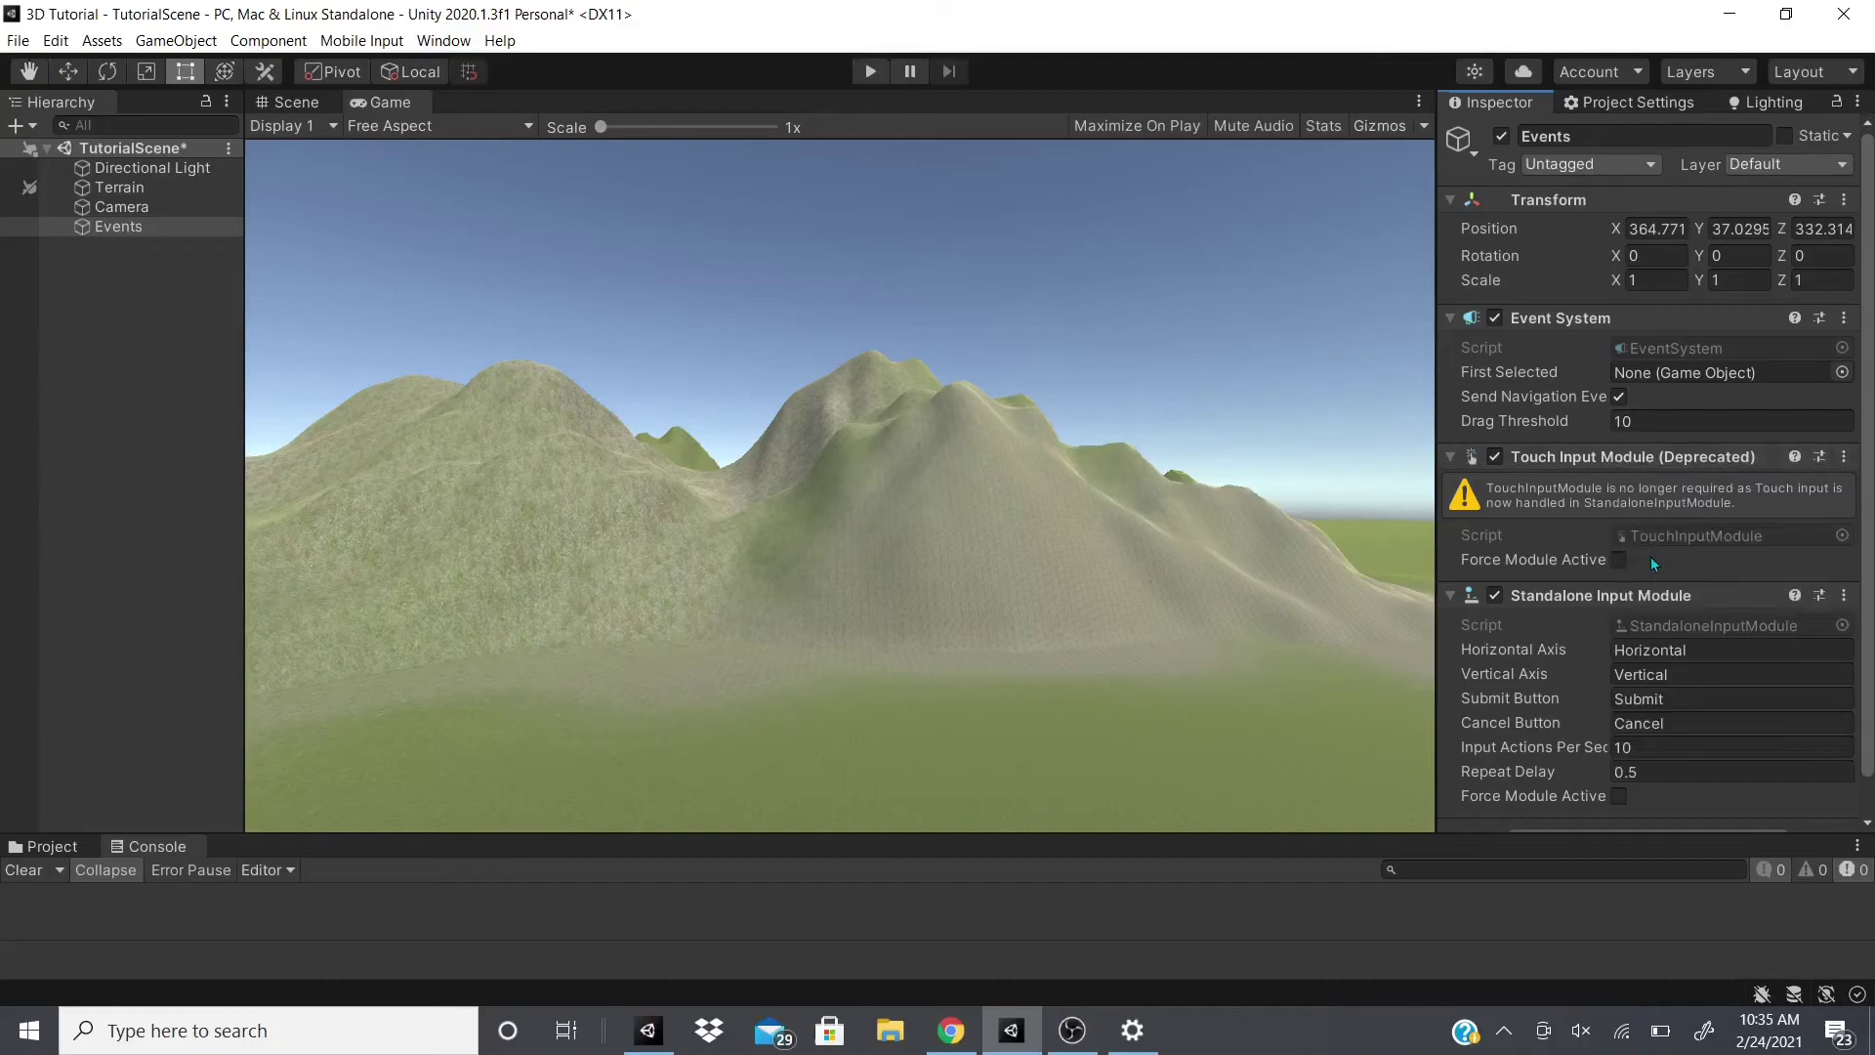
pyautogui.click(1844, 458)
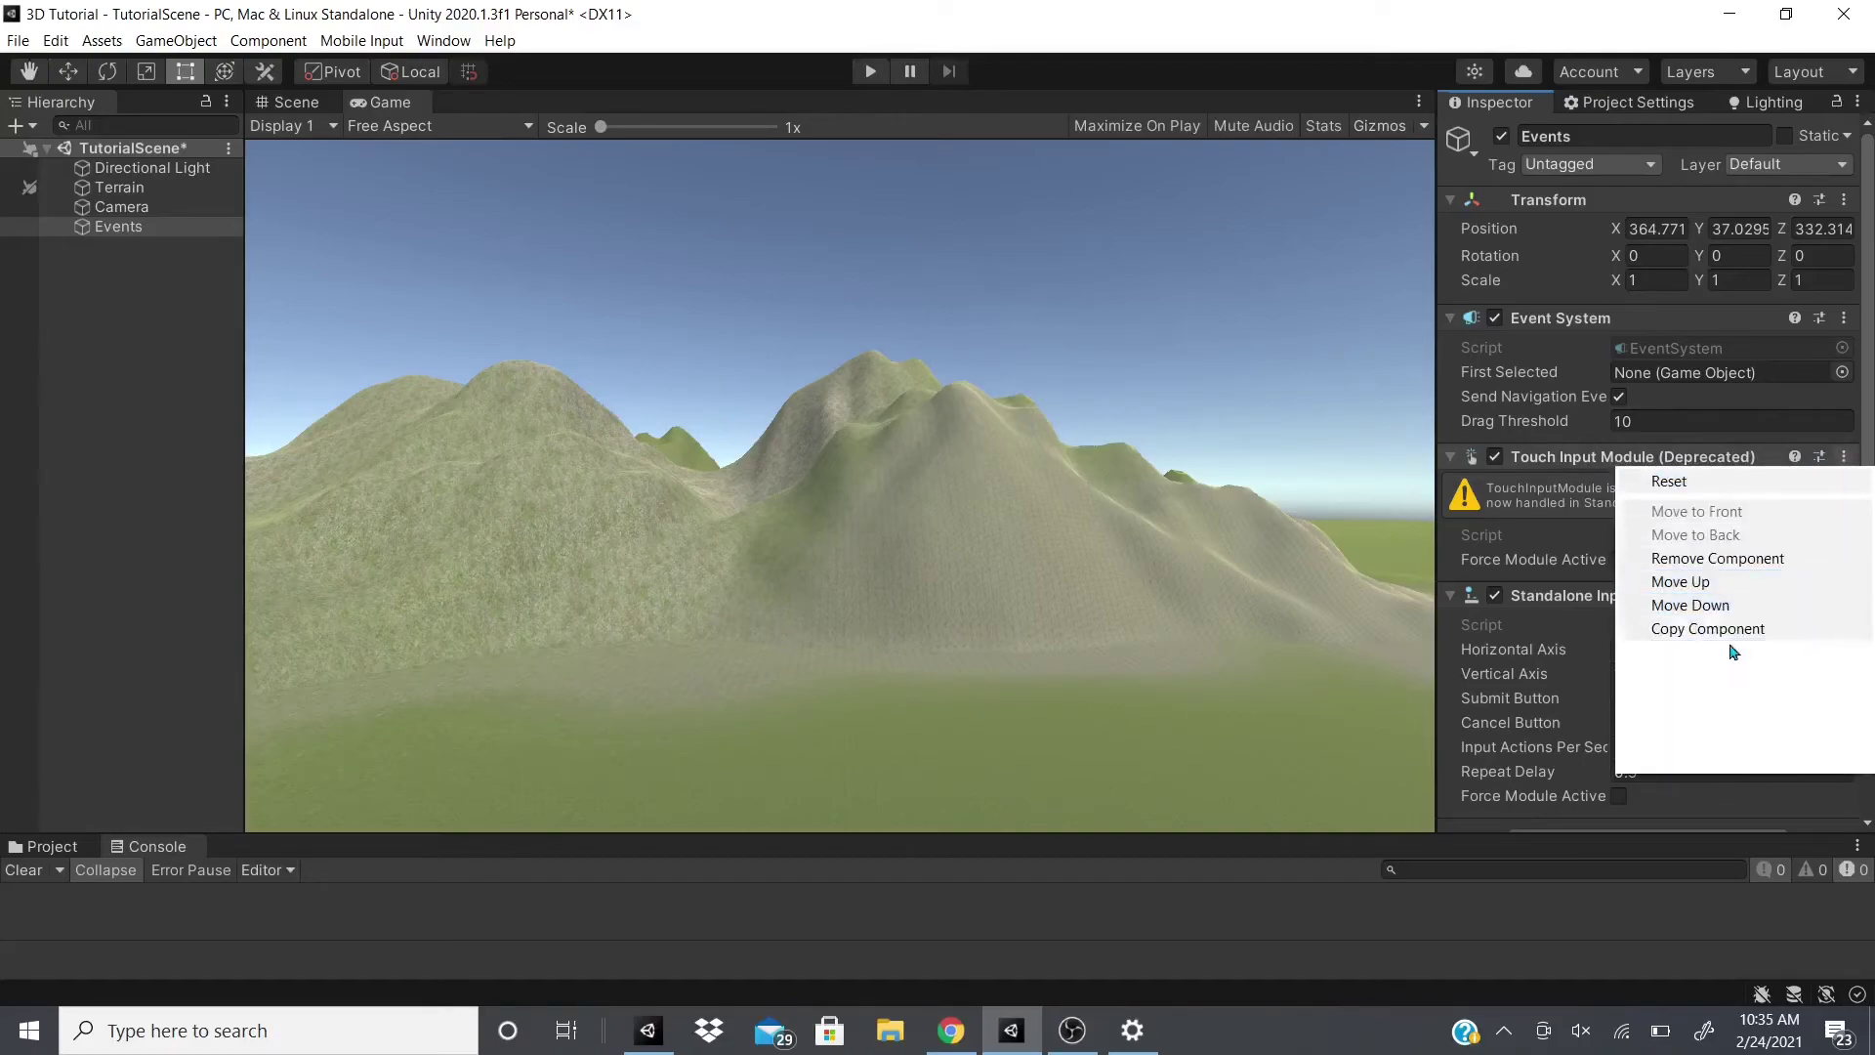
pyautogui.click(1744, 558)
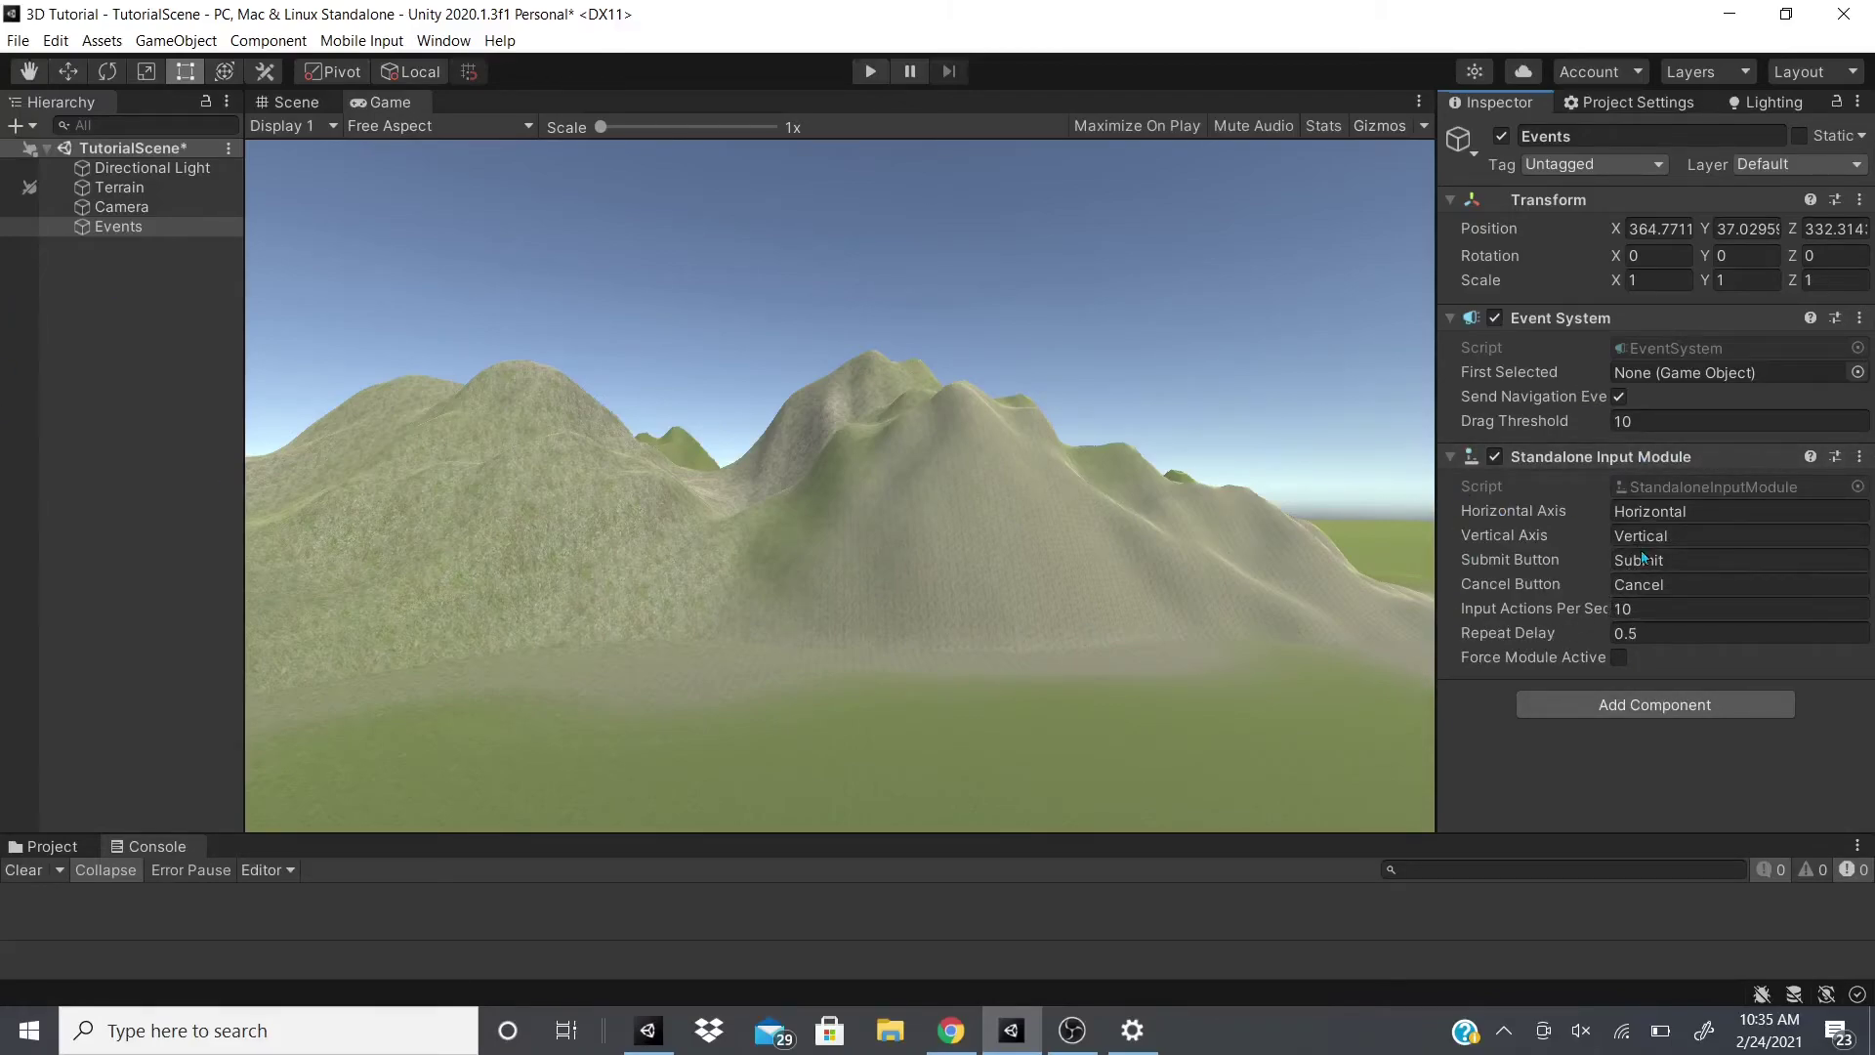
pyautogui.click(1576, 695)
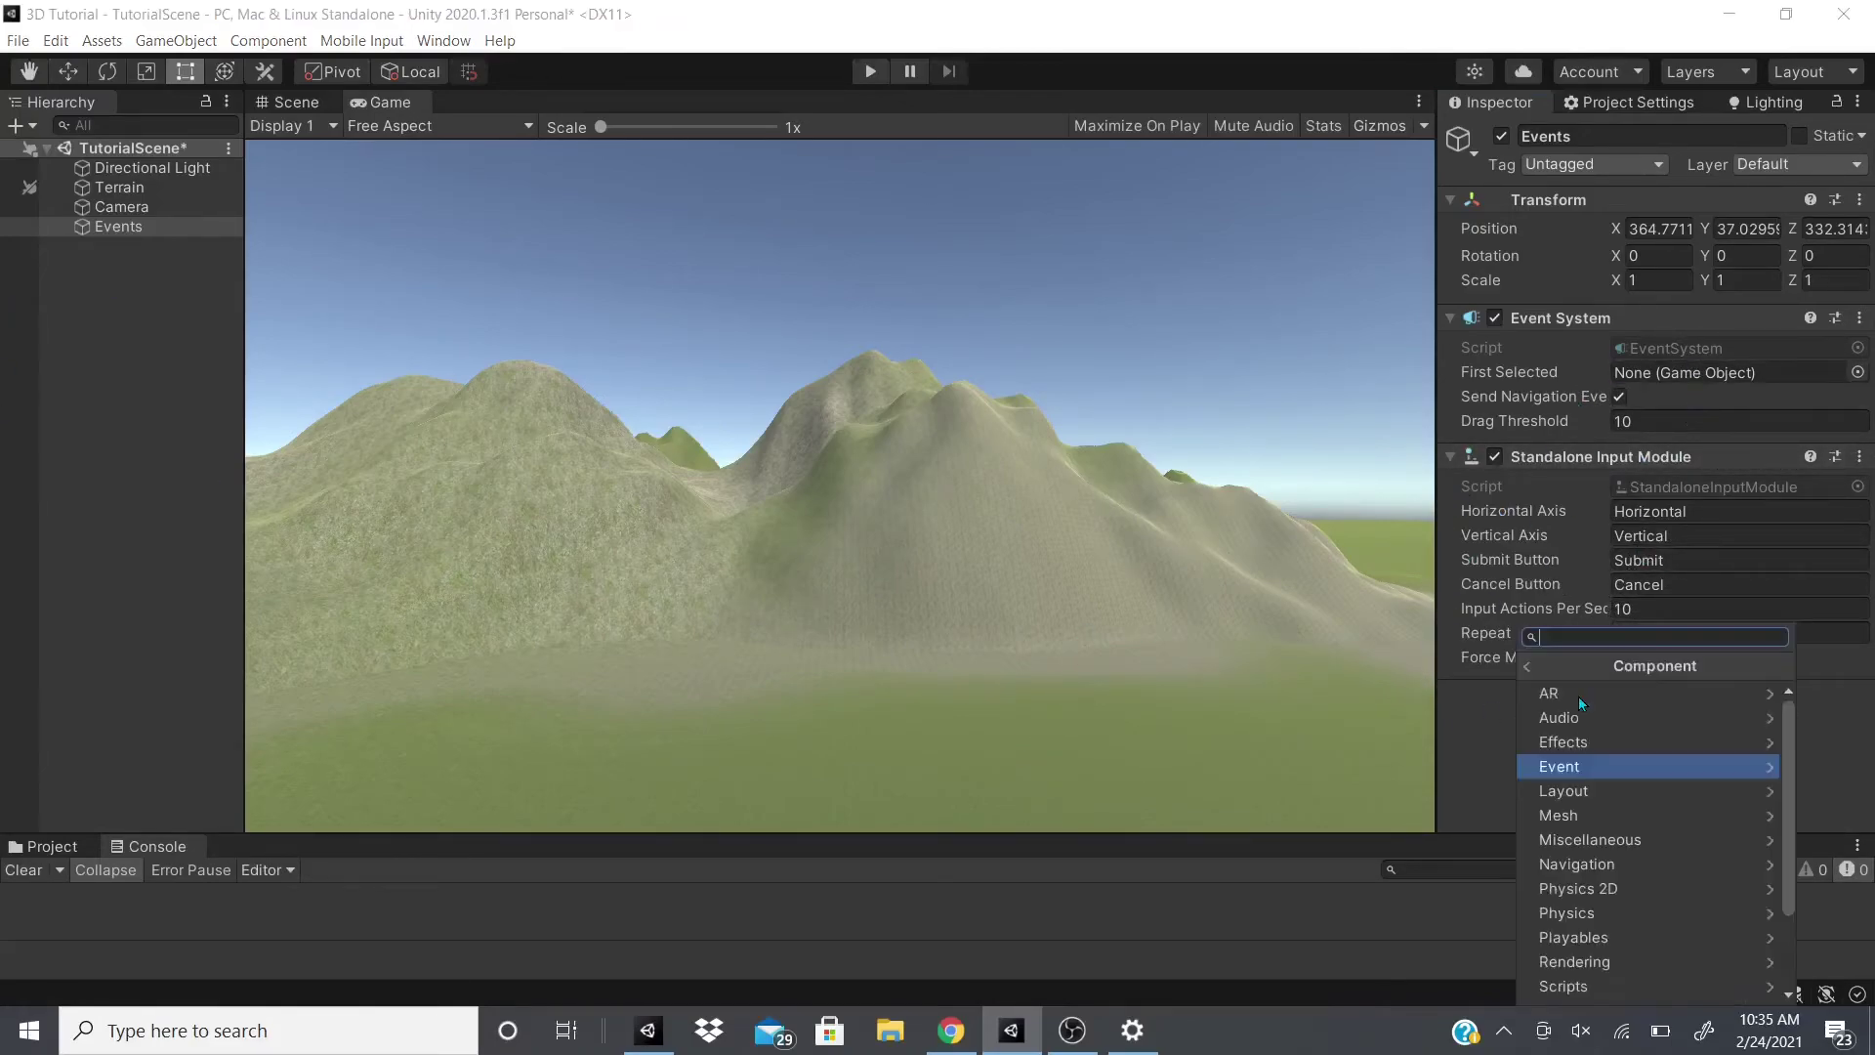
pyautogui.scroll(-3, 1587, 879)
pyautogui.scroll(3, 1586, 885)
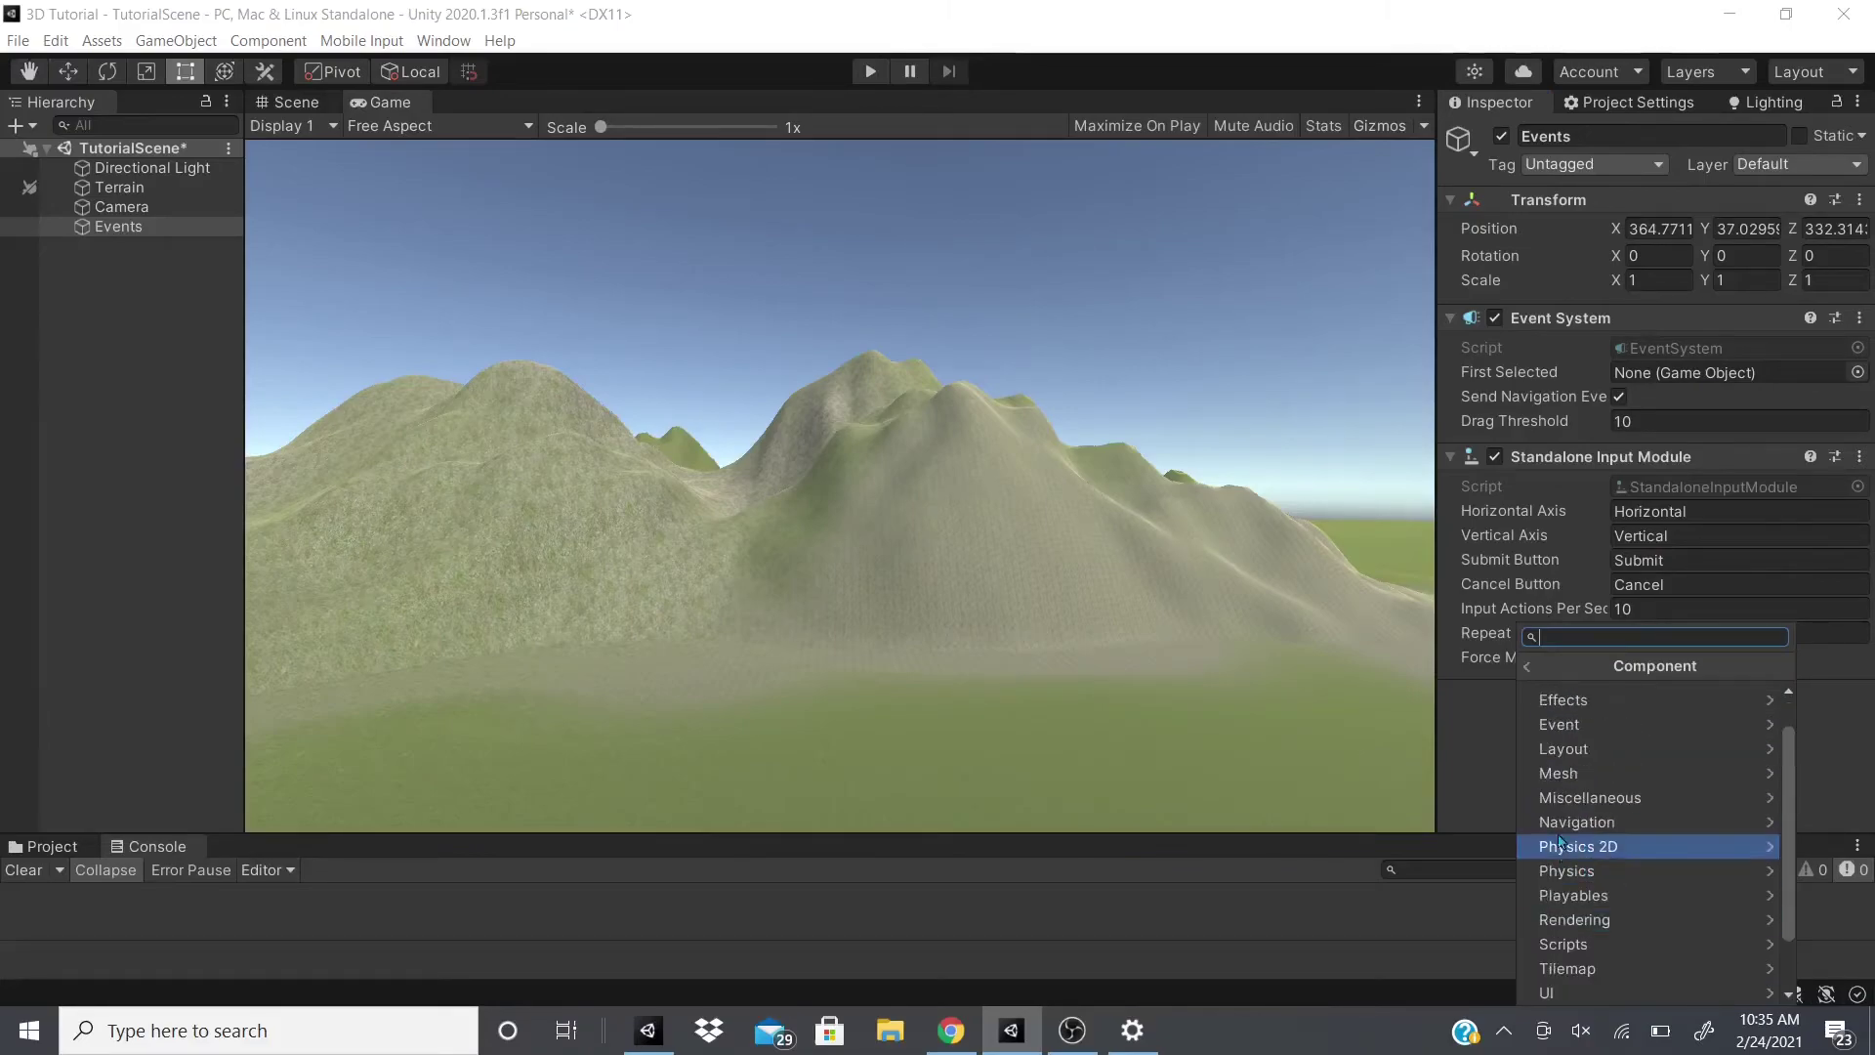
pyautogui.scroll(-3, 1627, 916)
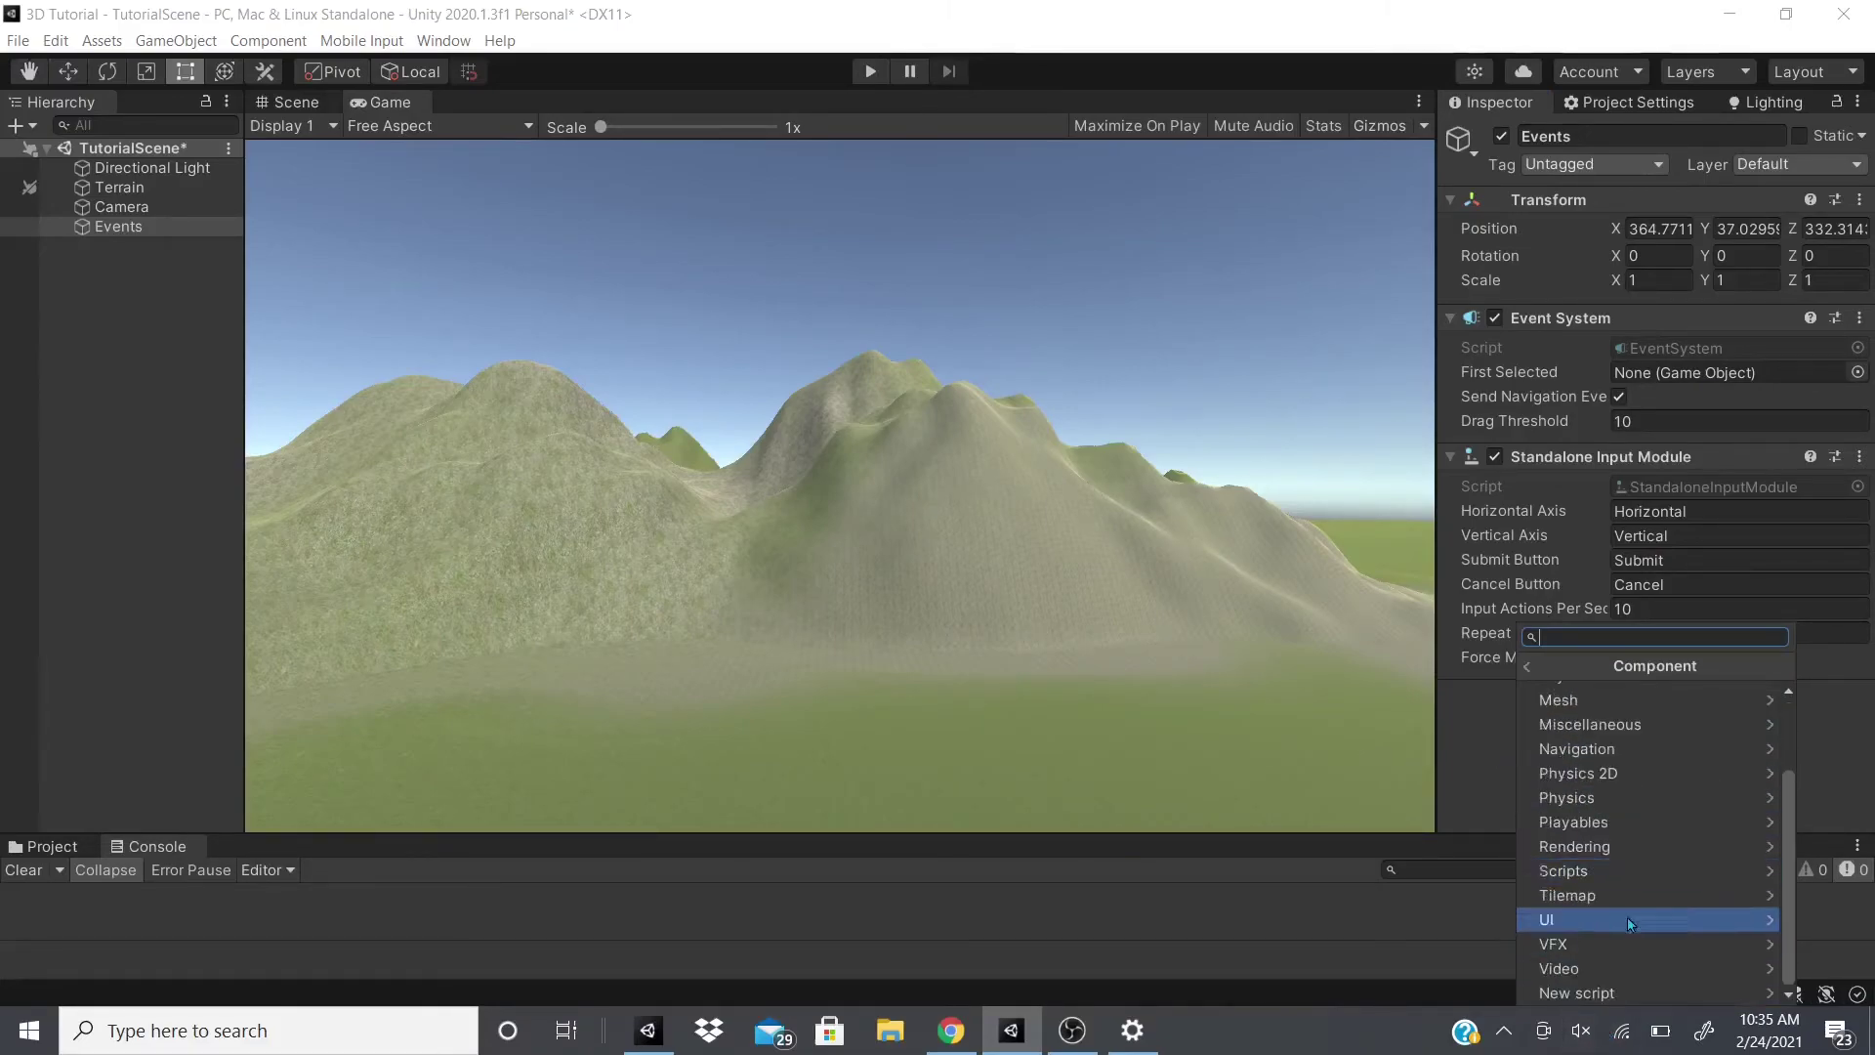
pyautogui.scroll(5, 1626, 914)
pyautogui.click(1612, 789)
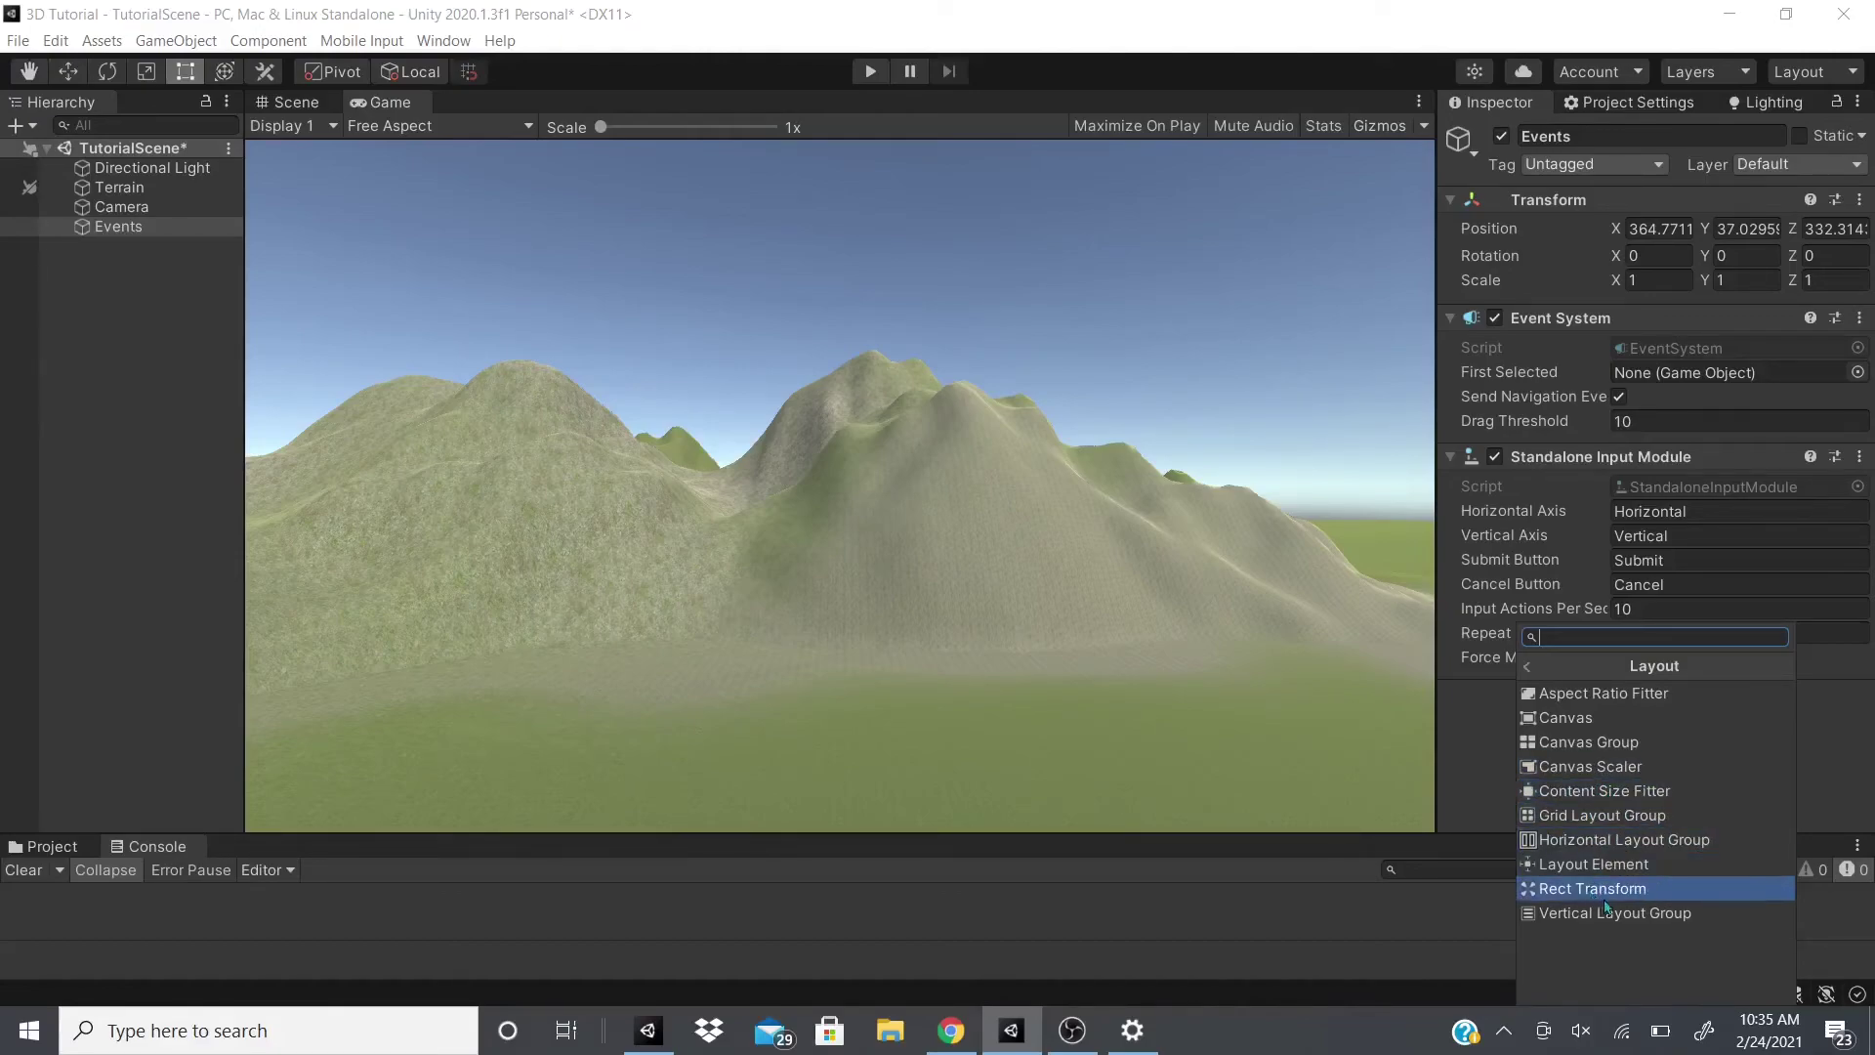
pyautogui.press('Left')
pyautogui.click(1556, 818)
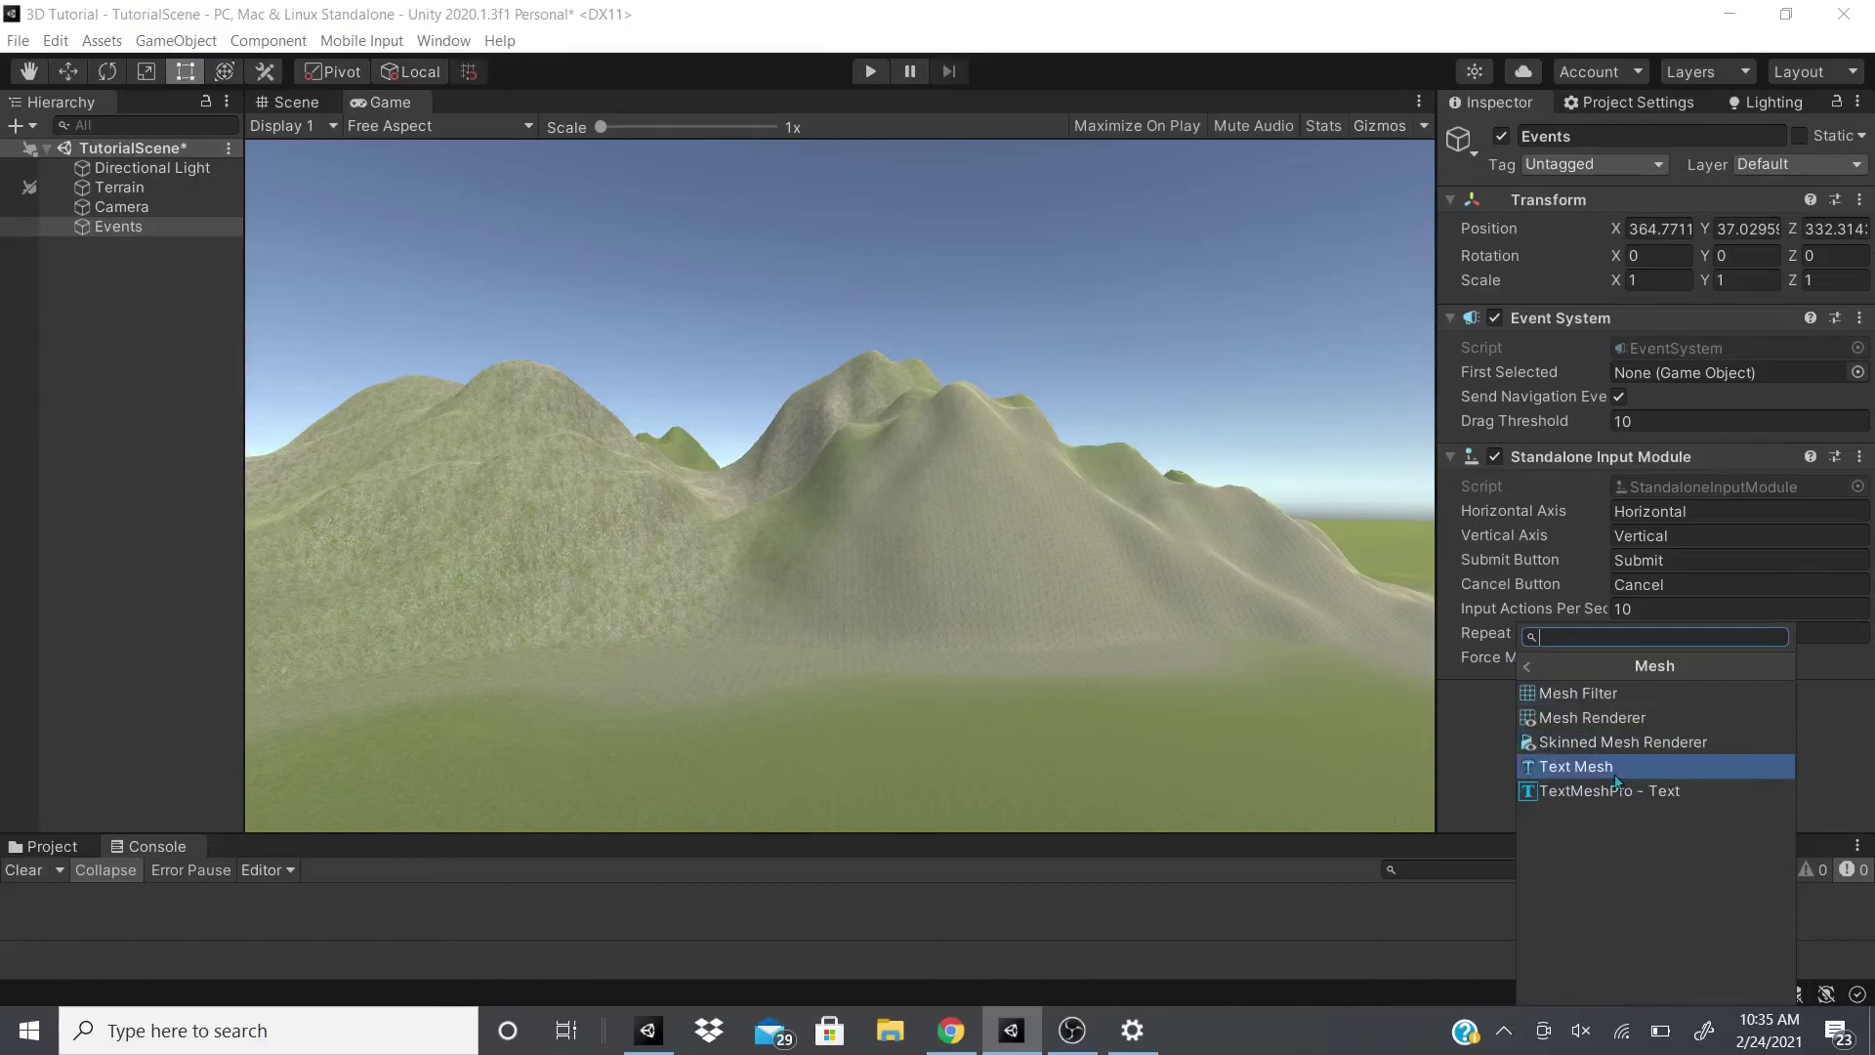
pyautogui.click(1534, 667)
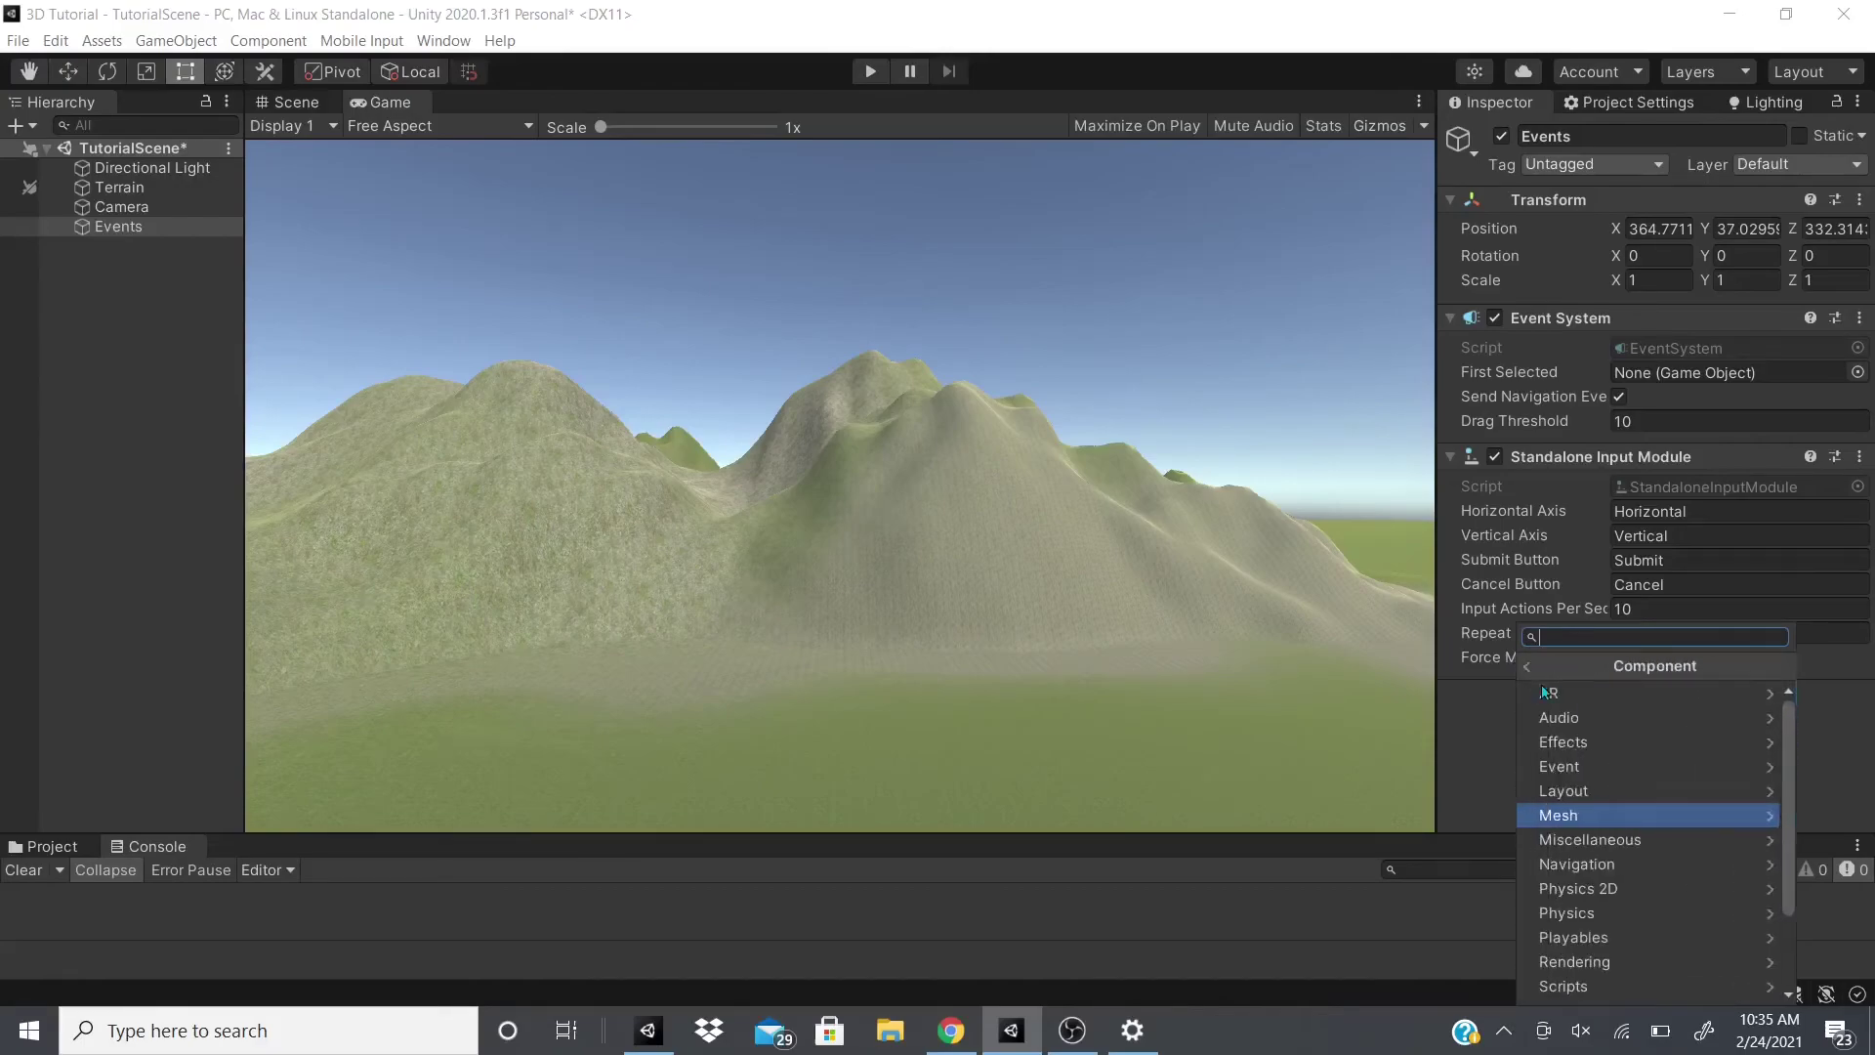
pyautogui.click(1612, 840)
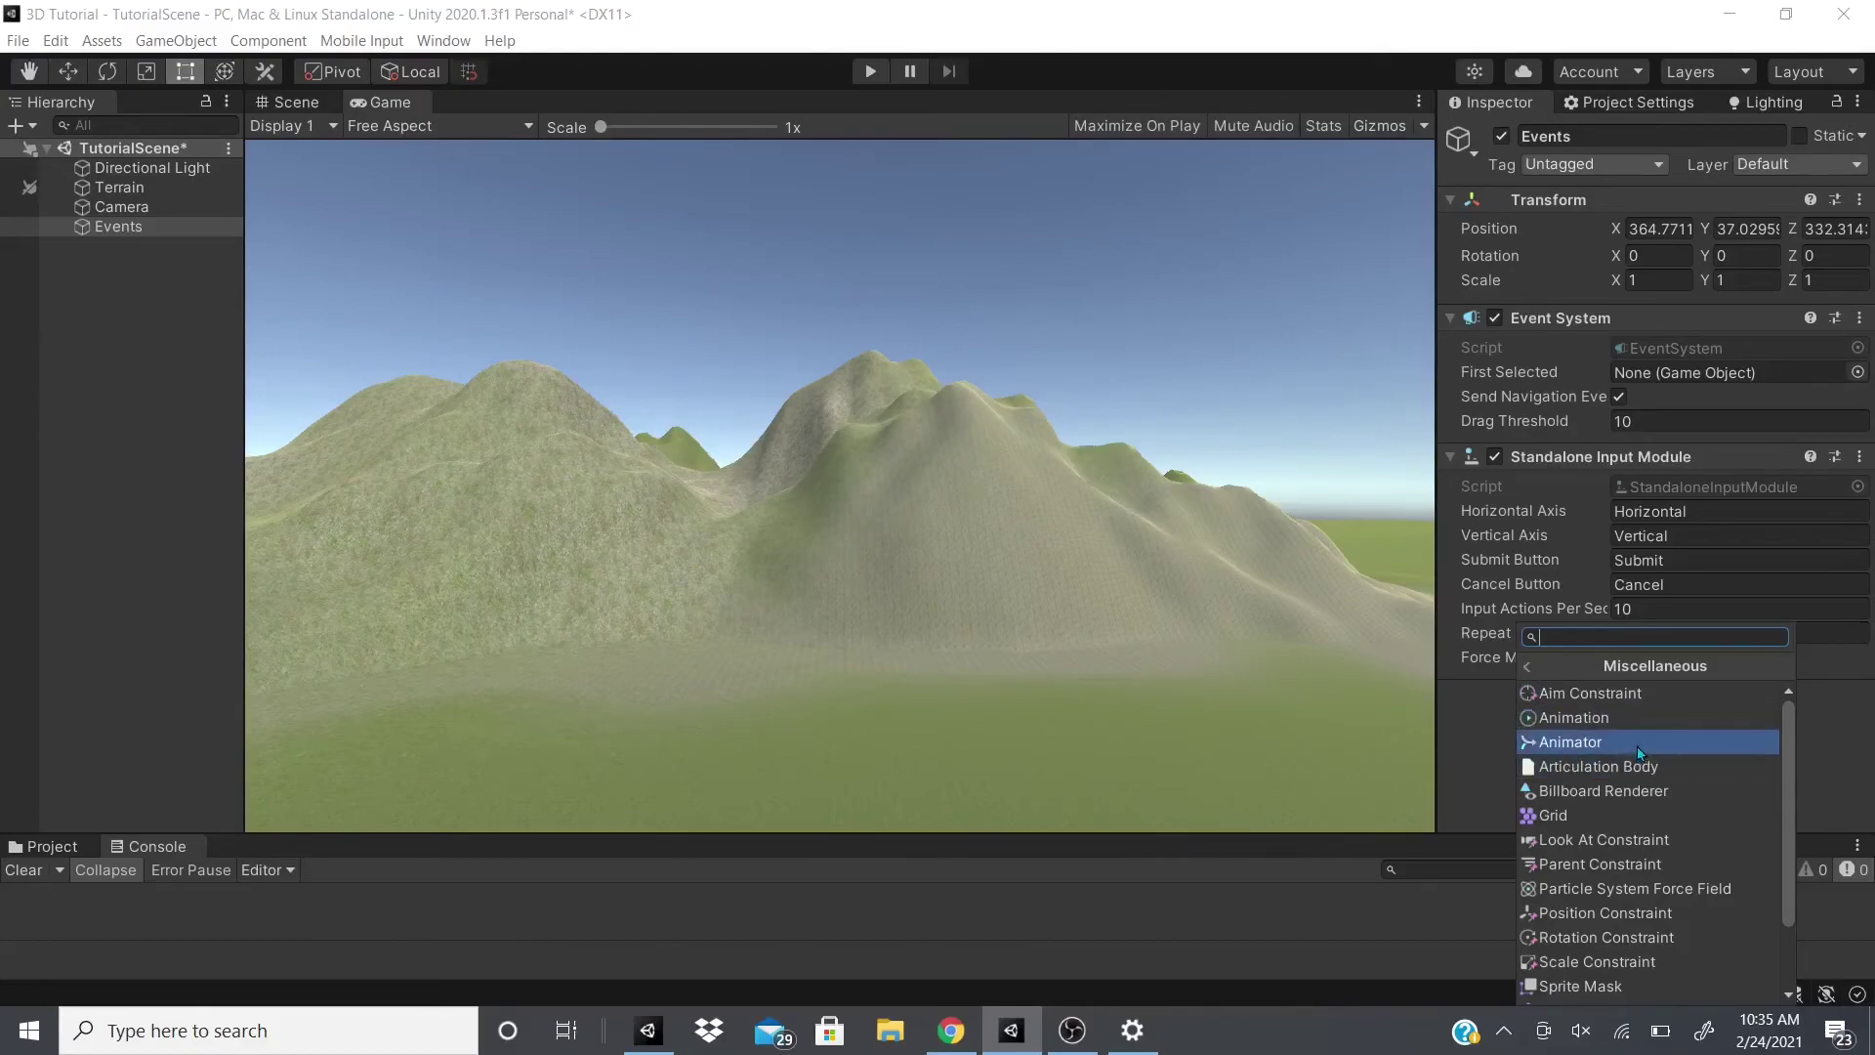
pyautogui.scroll(-1, 1661, 860)
pyautogui.scroll(-1, 1661, 860)
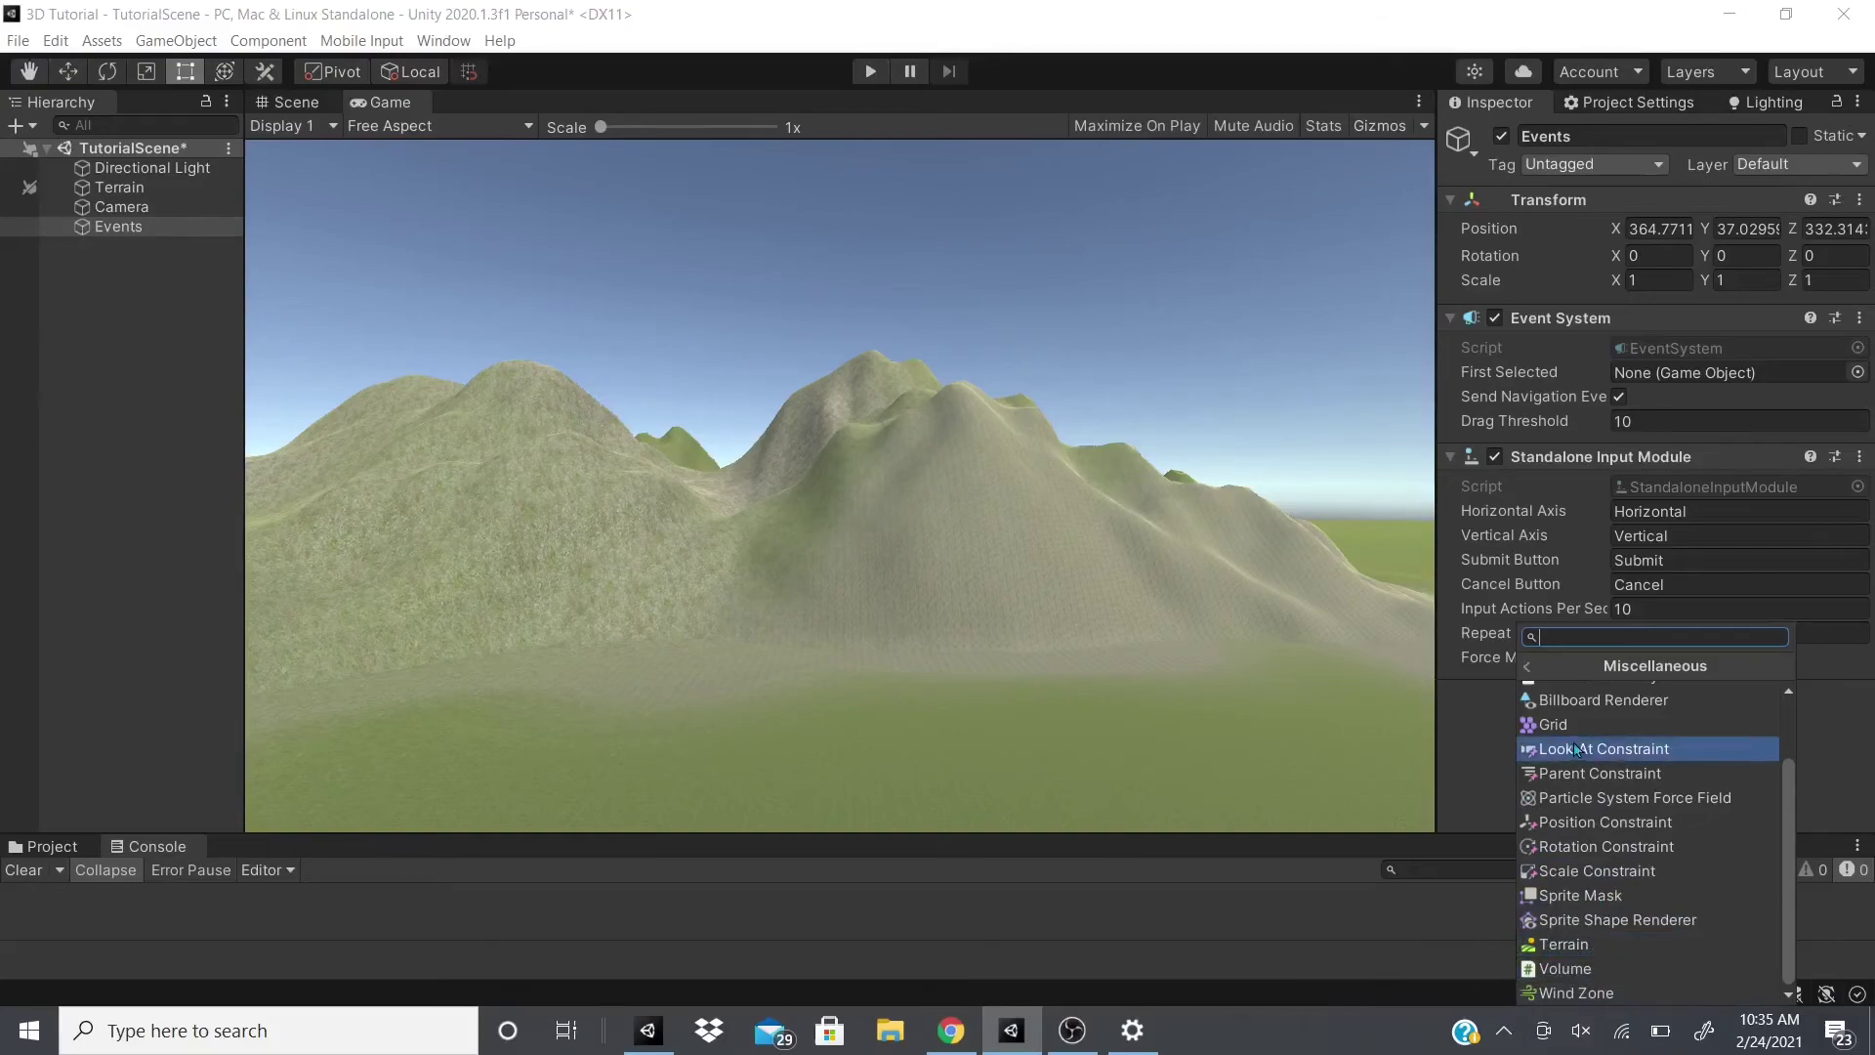
pyautogui.click(1526, 674)
pyautogui.scroll(-2, 1626, 831)
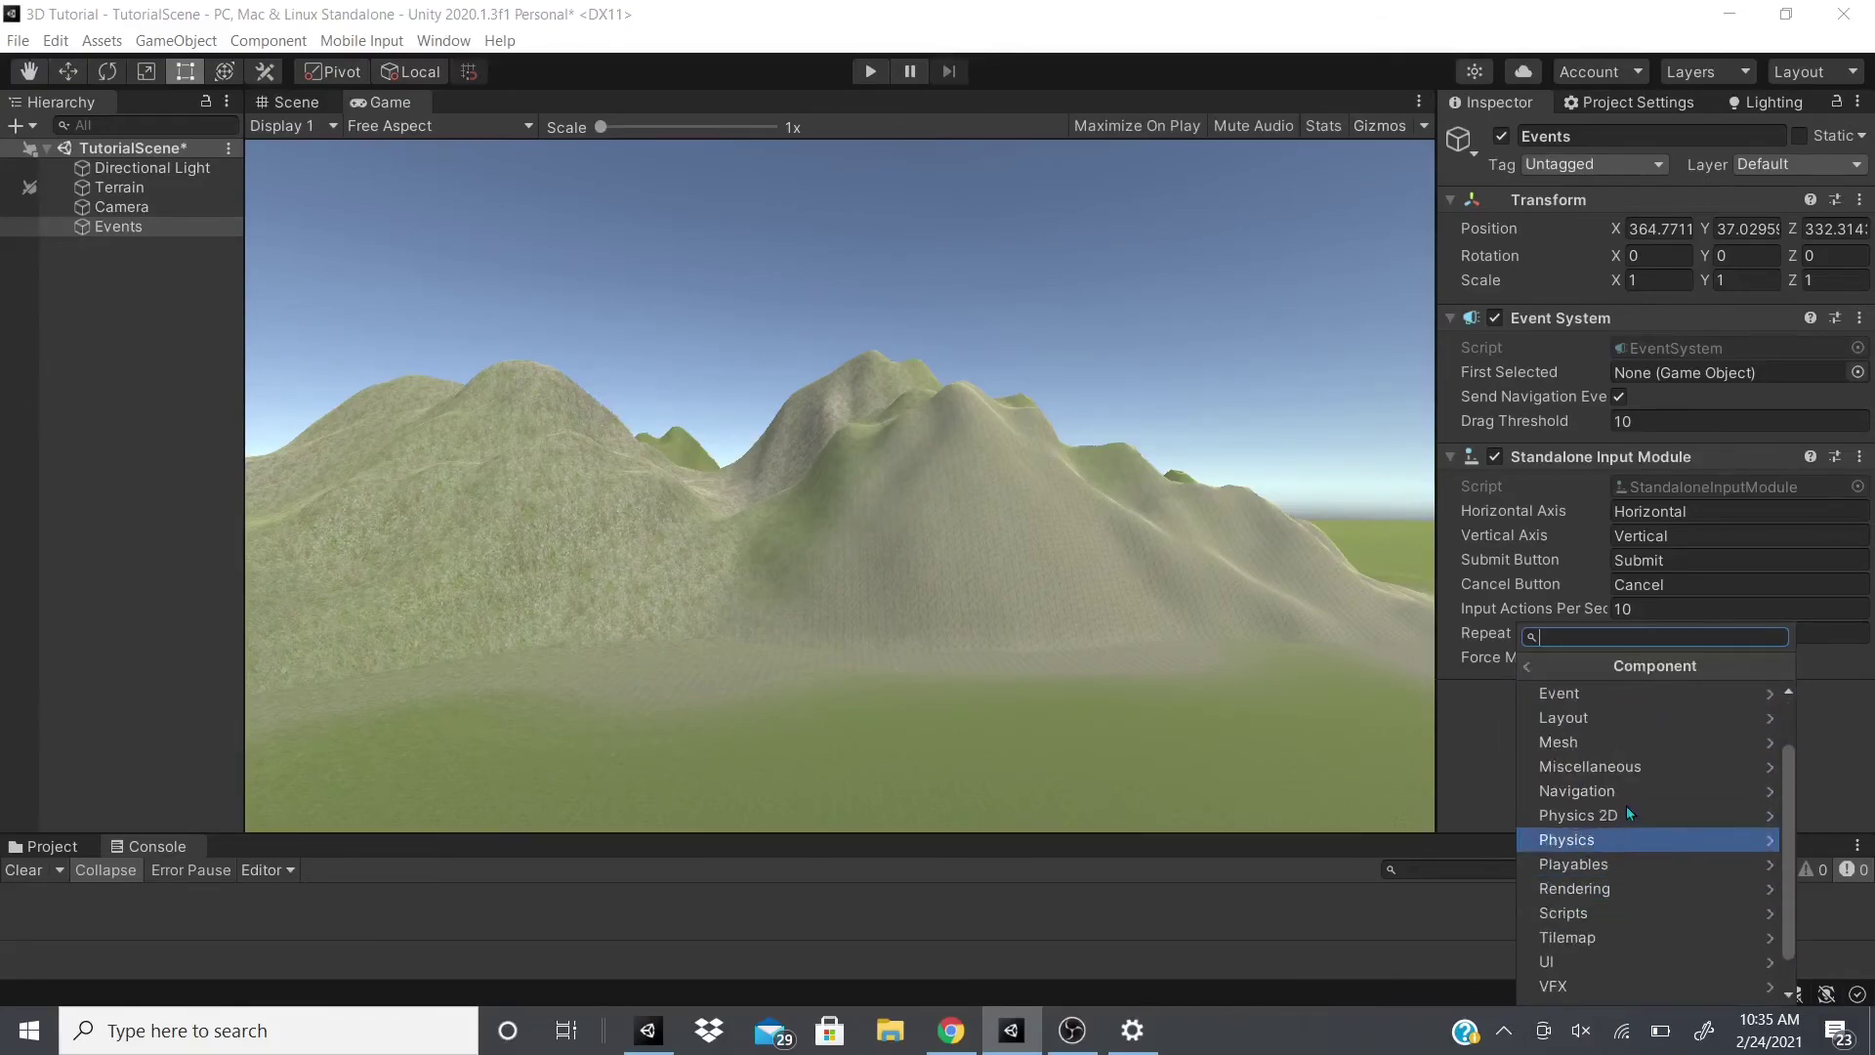
pyautogui.click(1661, 791)
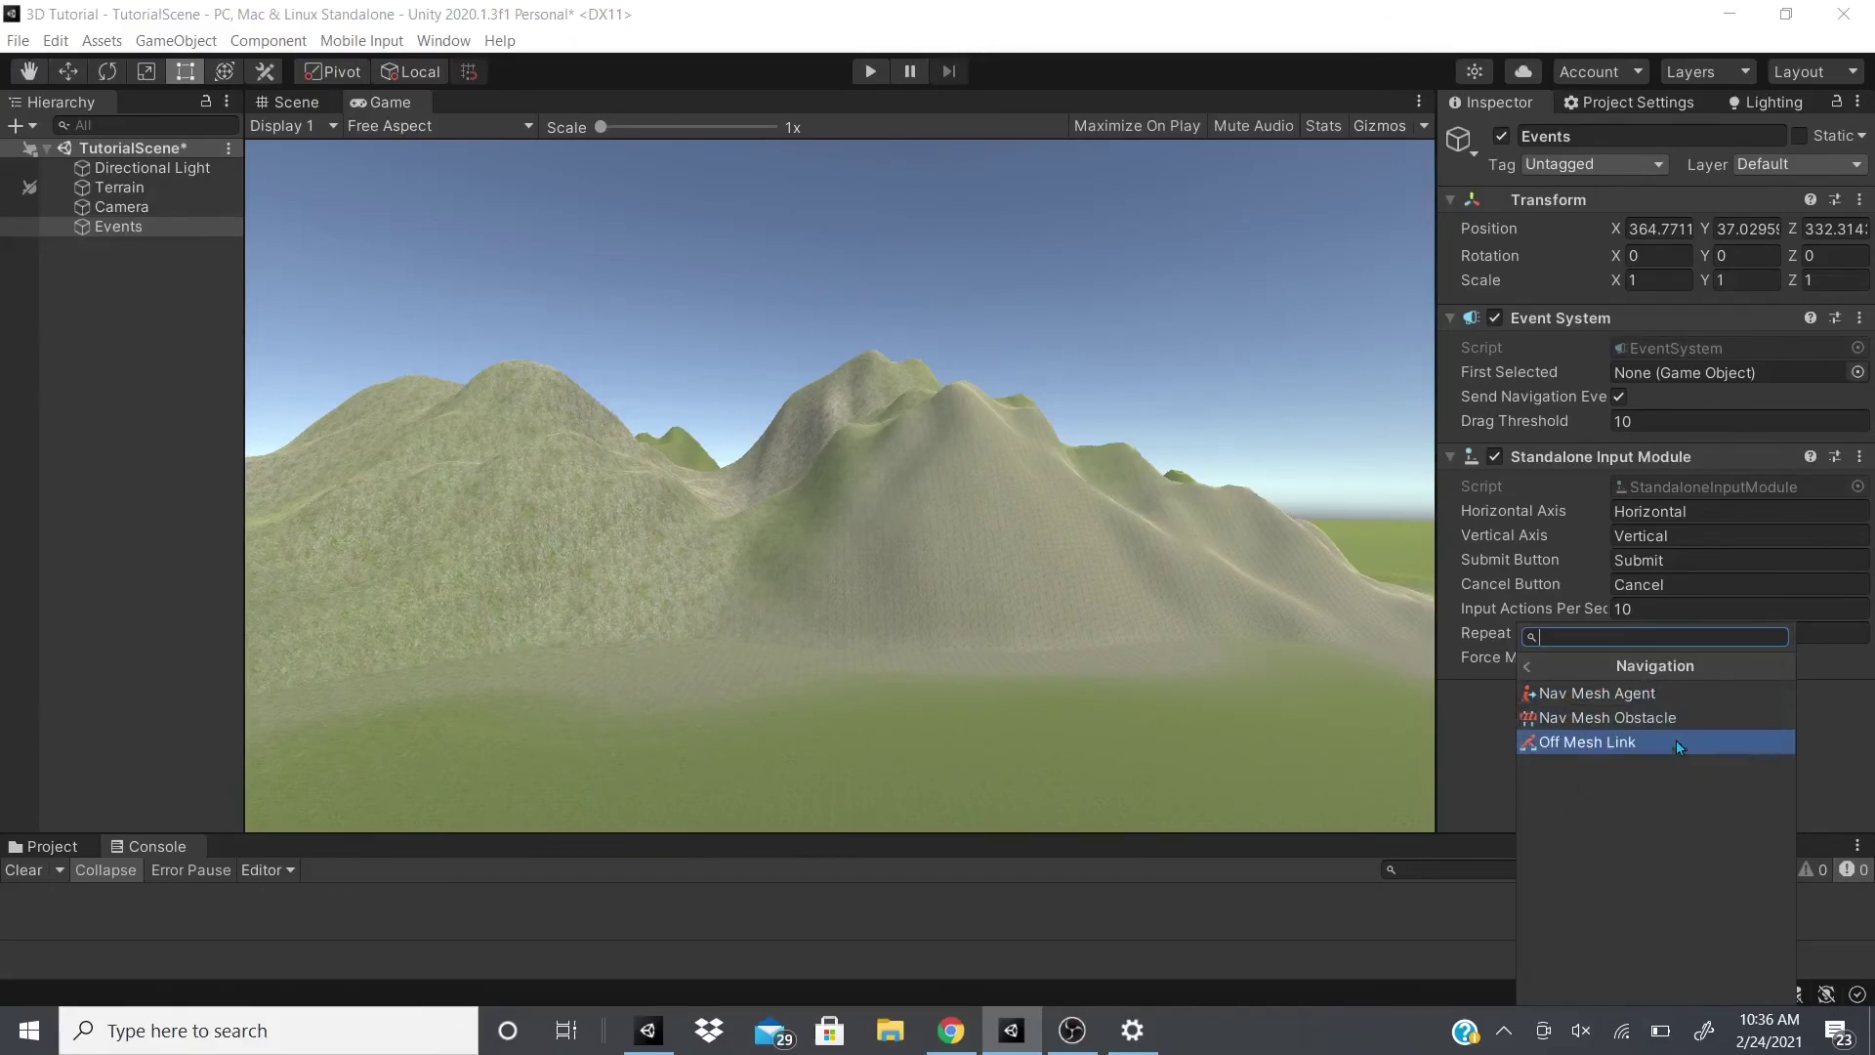
pyautogui.click(1532, 667)
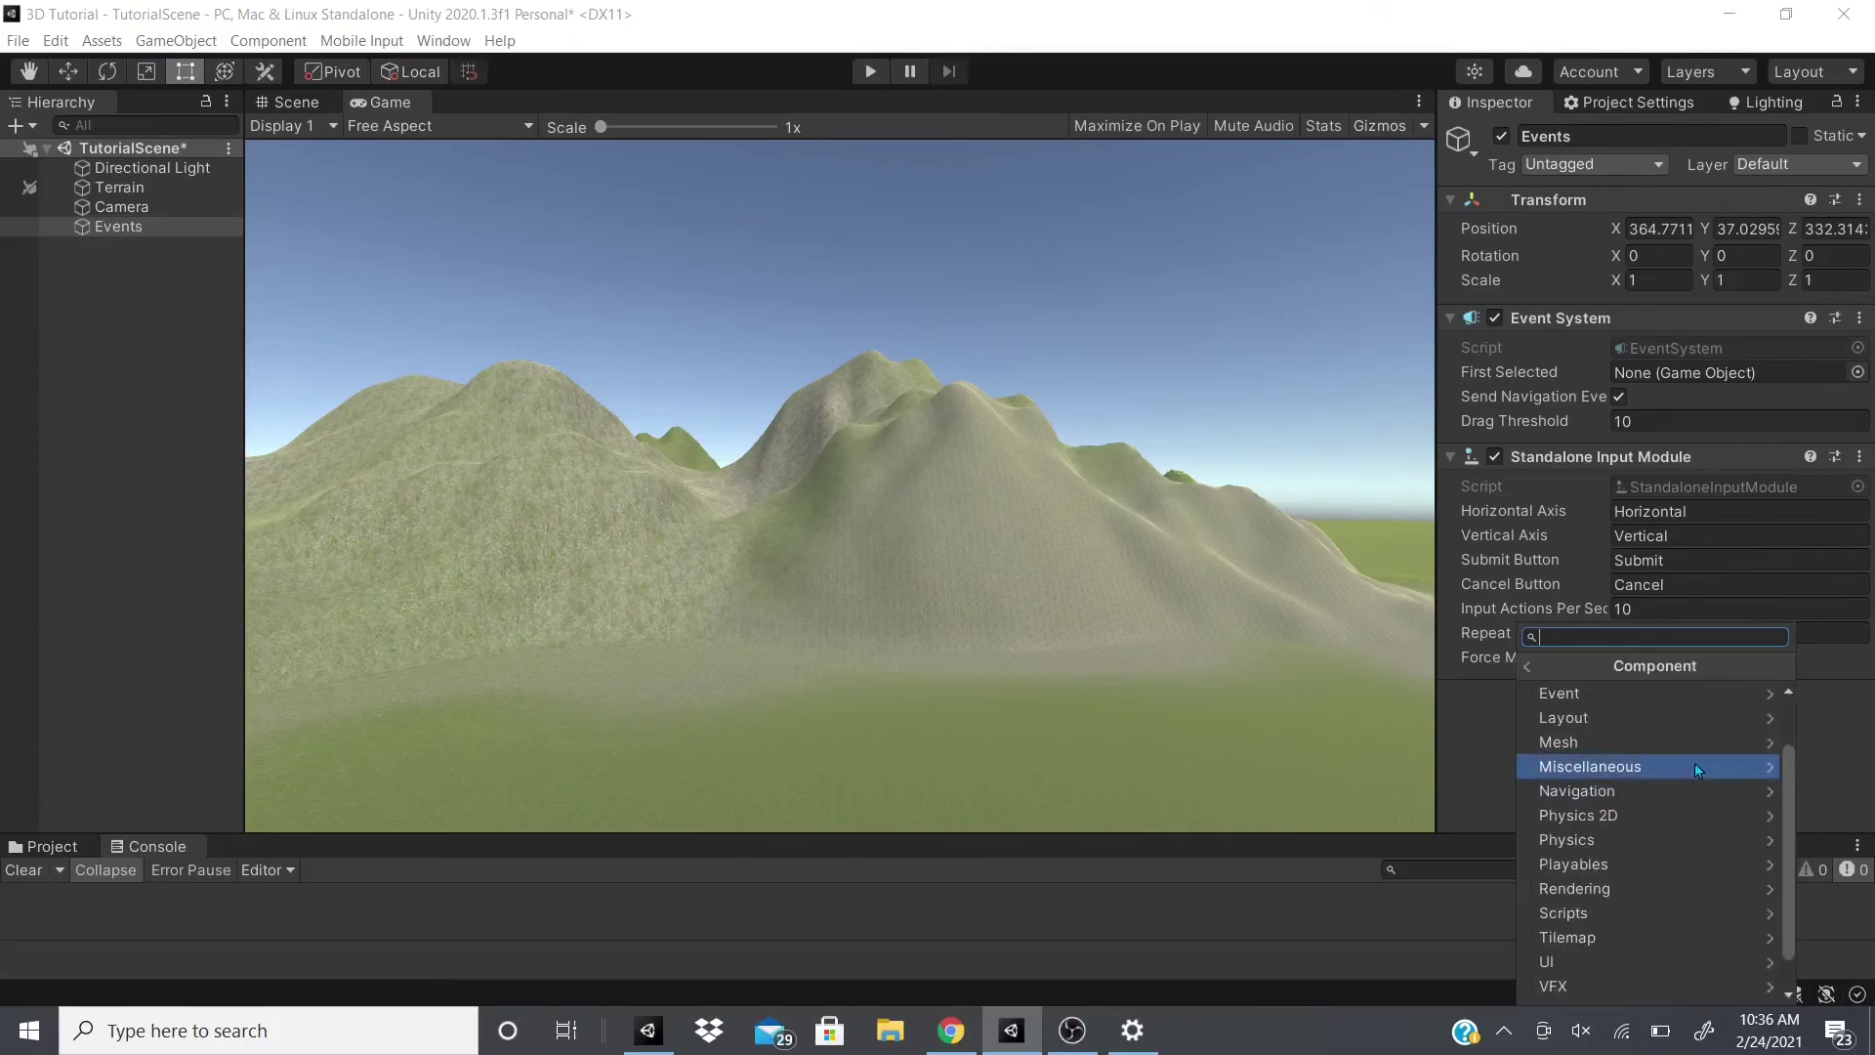
pyautogui.scroll(-2, 1666, 845)
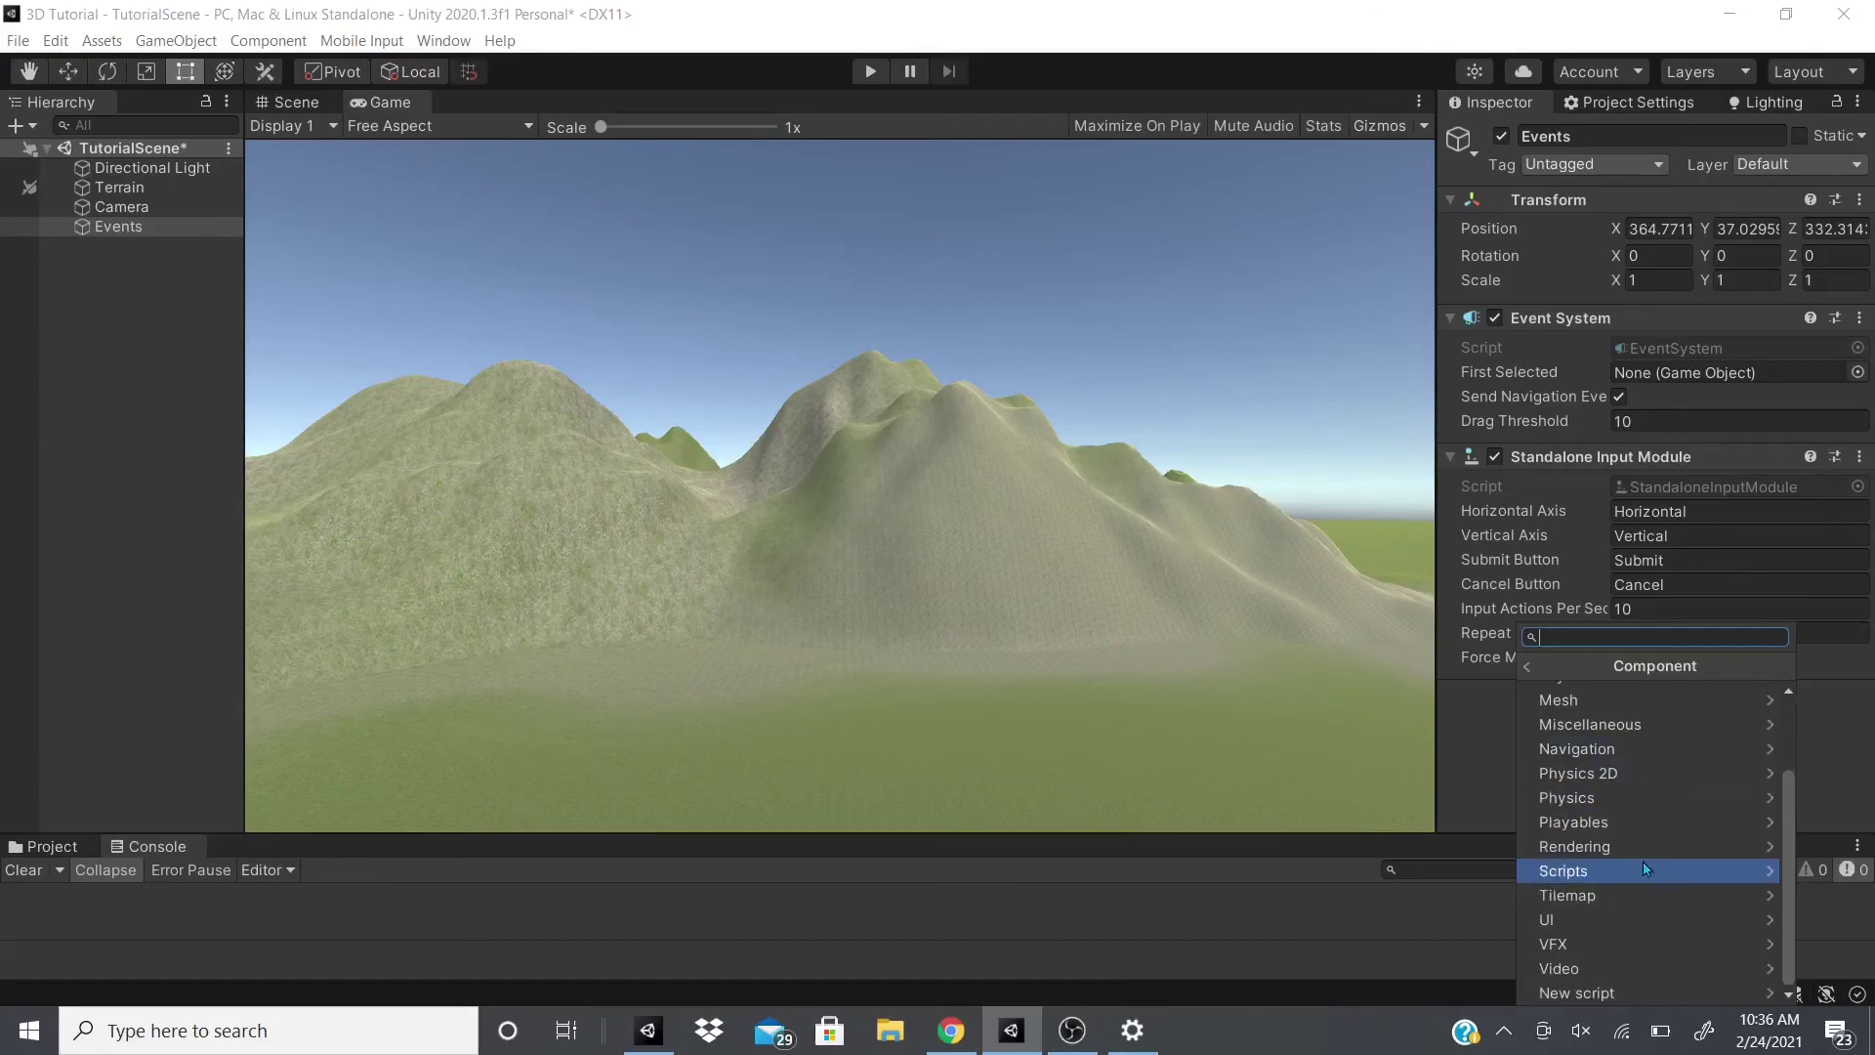
pyautogui.click(1466, 787)
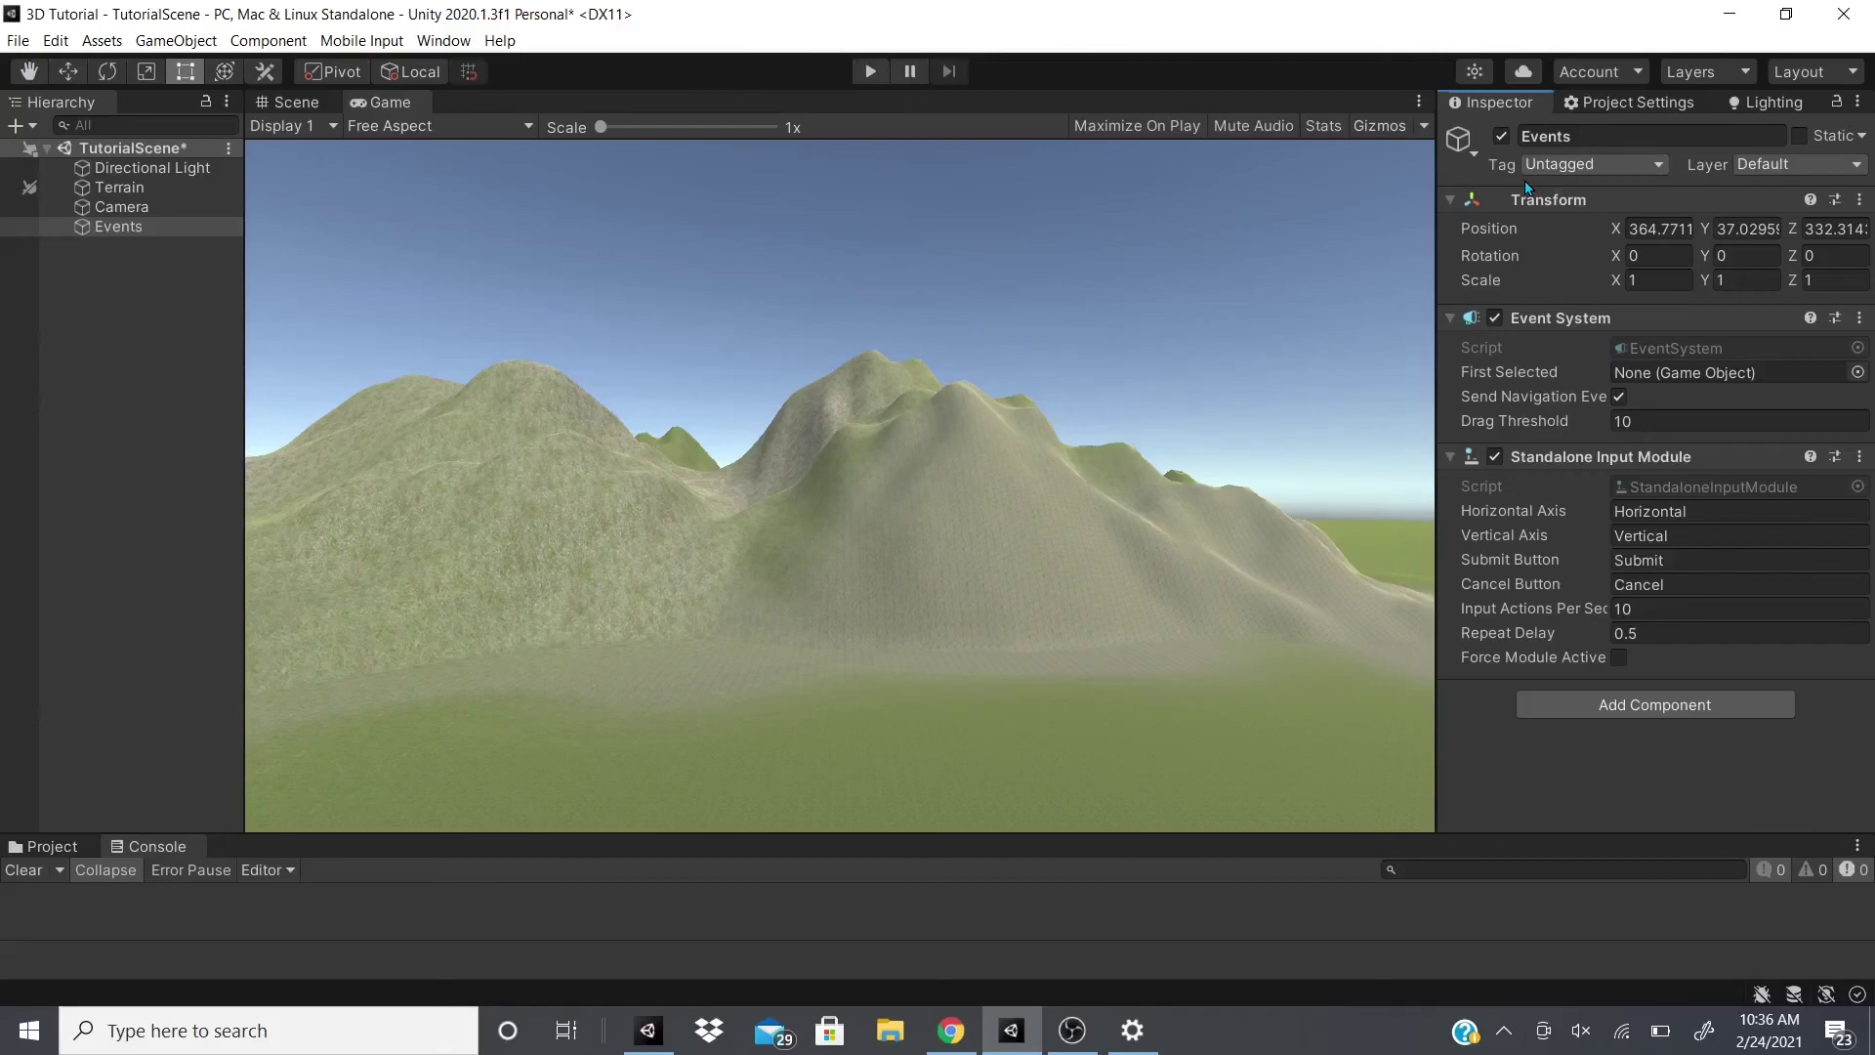
# Reselect Events via Terrain and show the Event category under Add Component.
pyautogui.rightClick(108, 350)
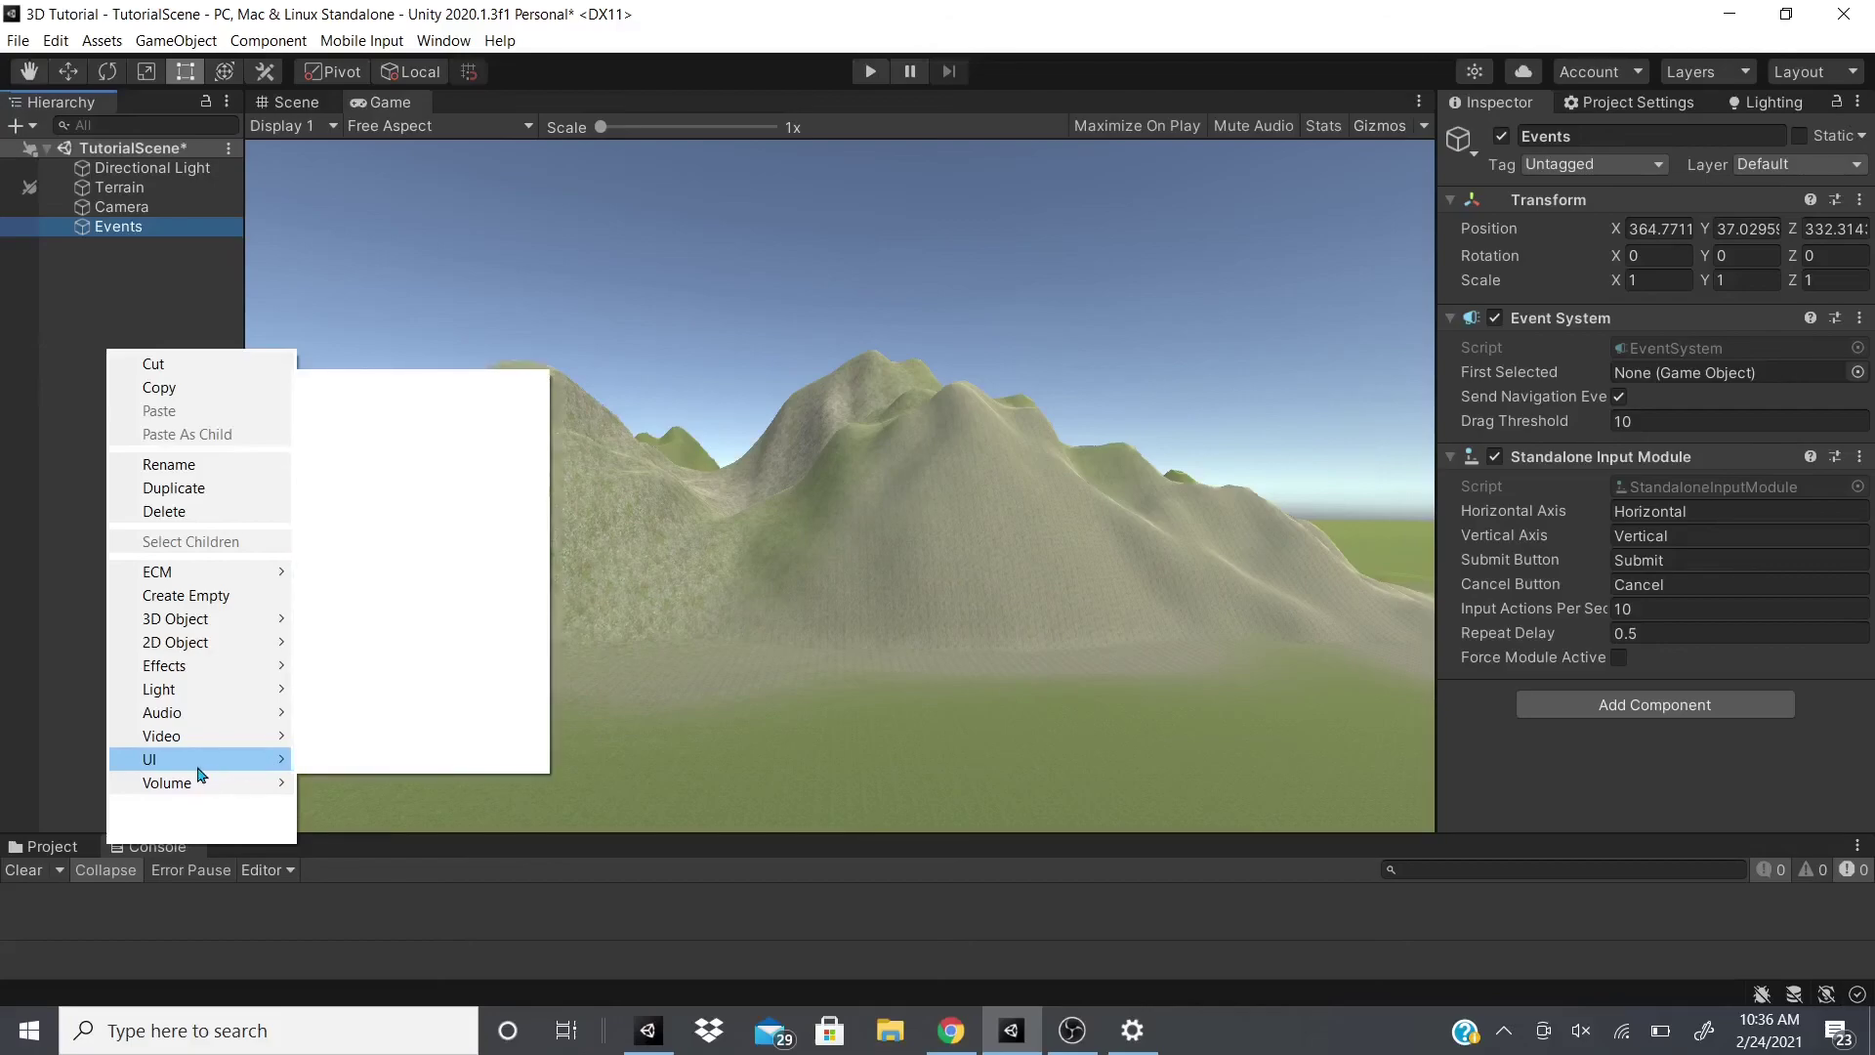
pyautogui.click(91, 572)
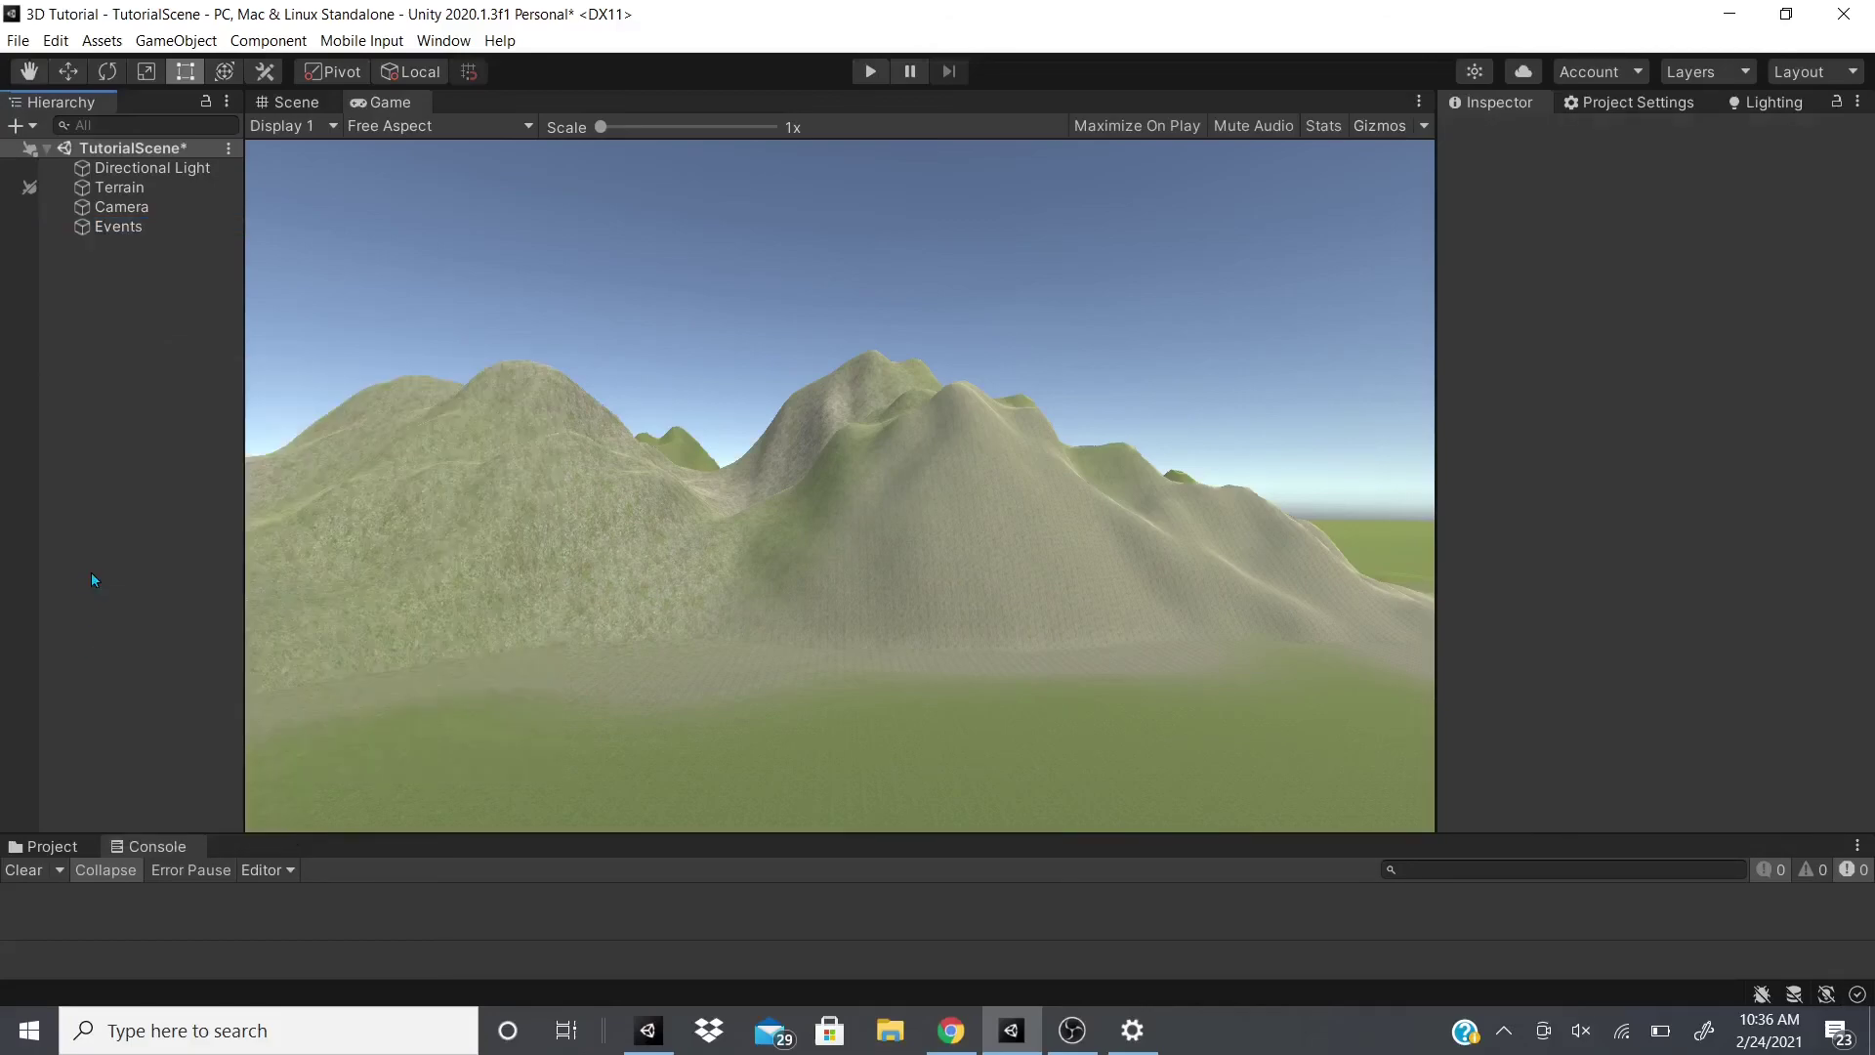
pyautogui.click(125, 187)
pyautogui.click(139, 225)
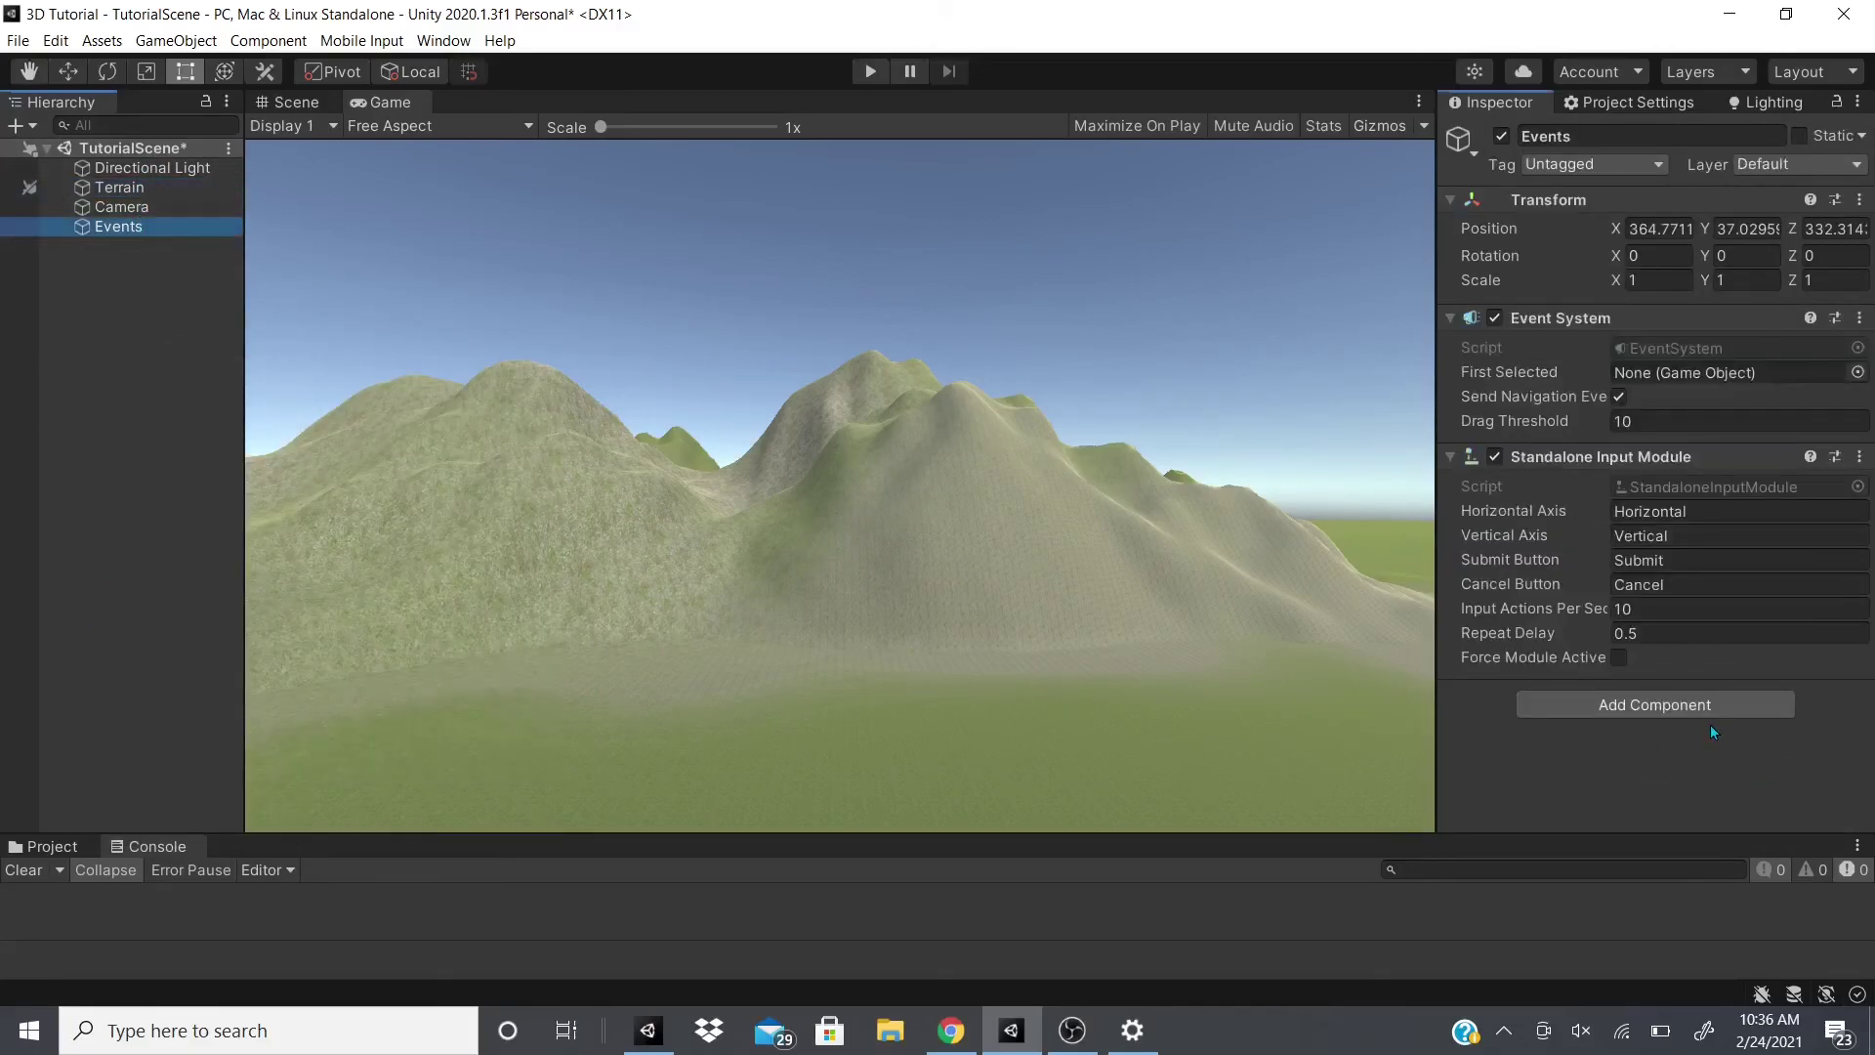
pyautogui.click(1661, 704)
pyautogui.scroll(2, 1644, 782)
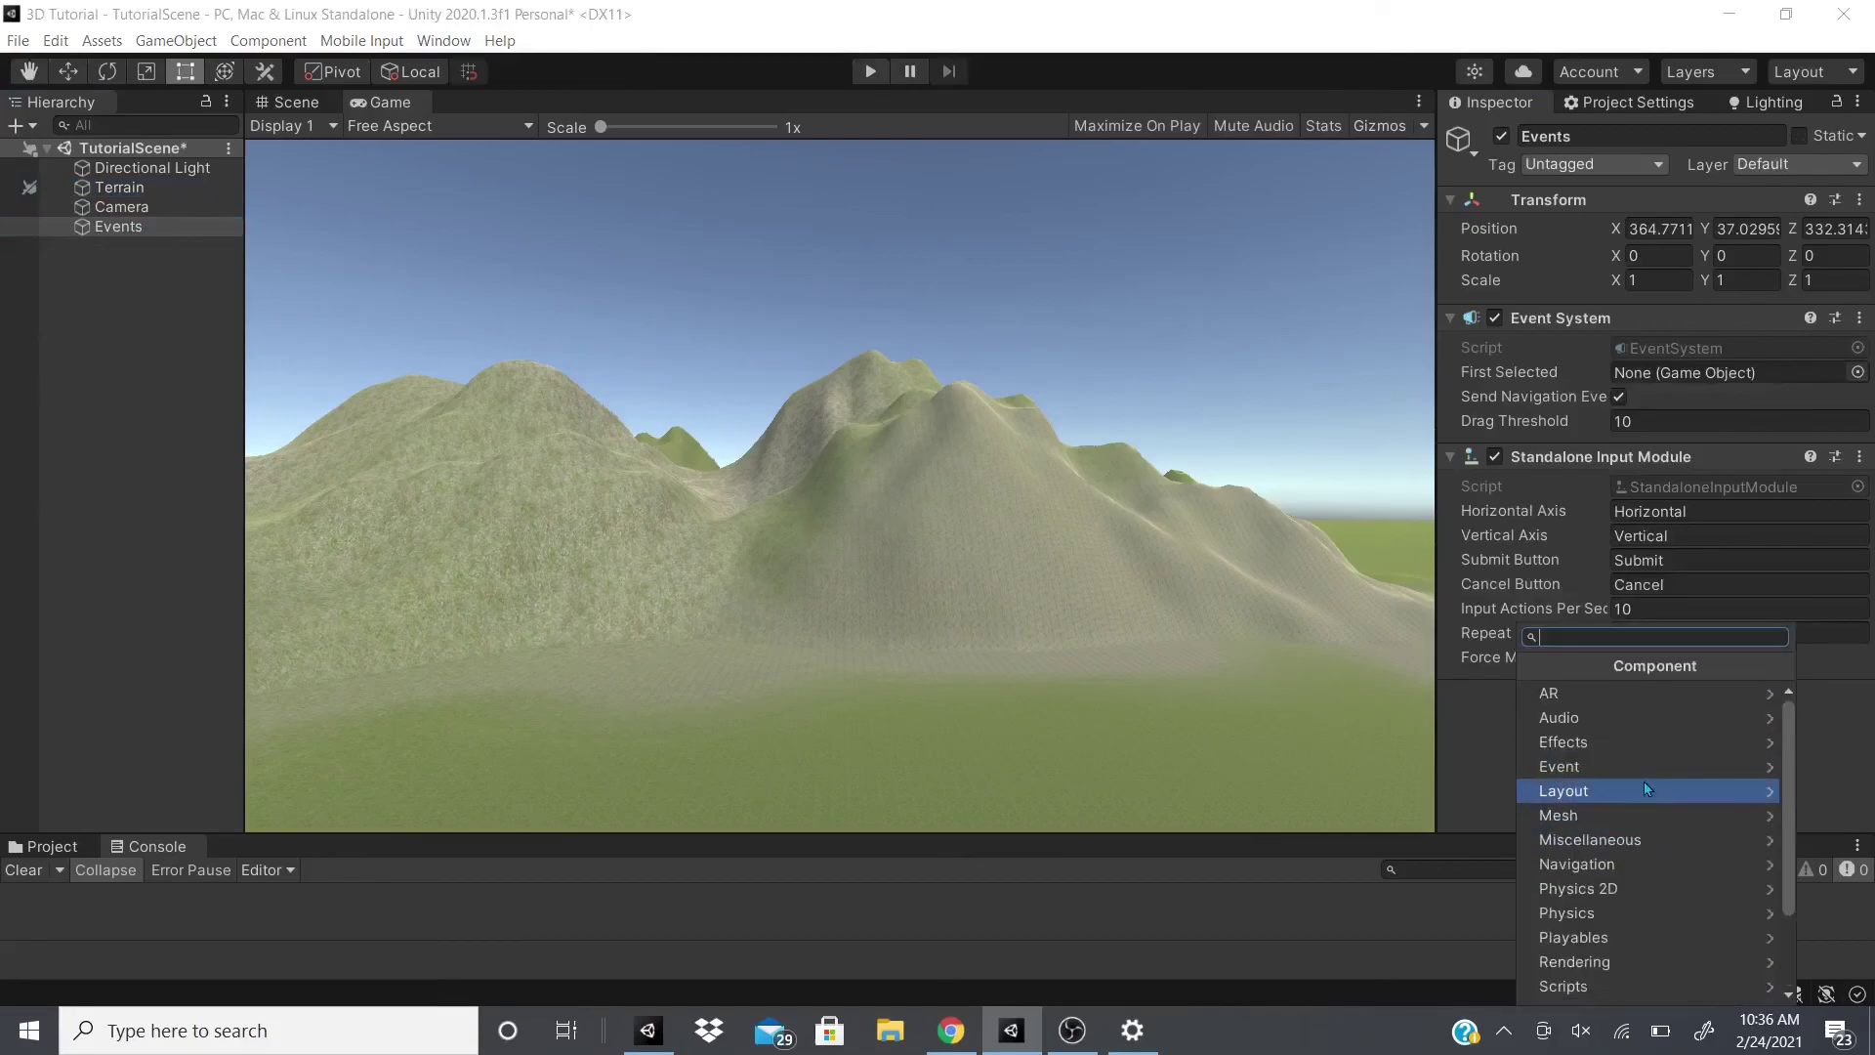
pyautogui.click(1647, 771)
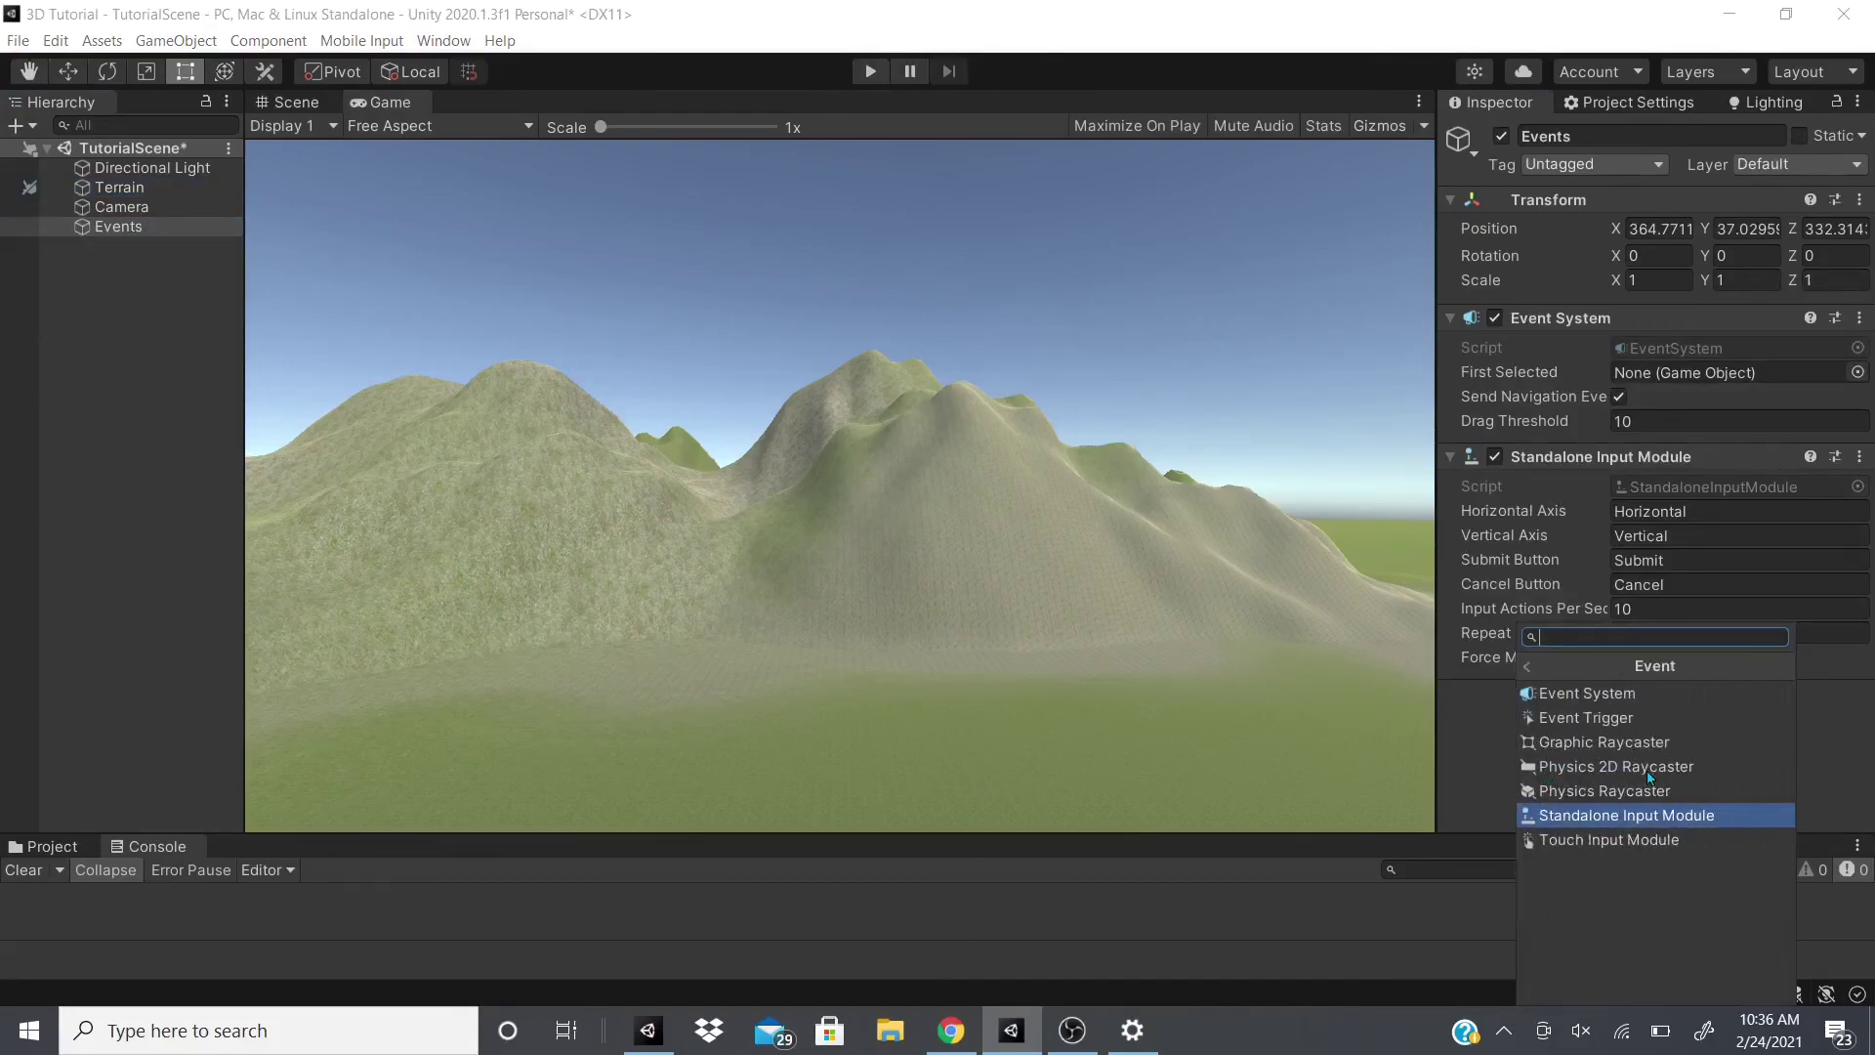